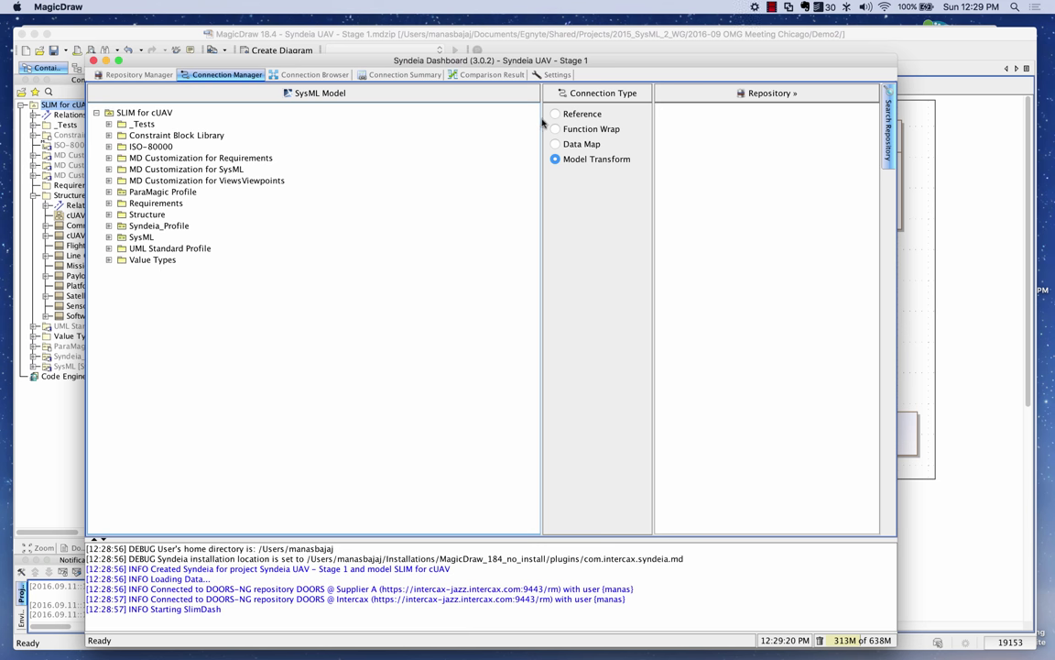
# Load the DOORS @ Intercax repository next to the SysML model and widen the repository area.
pyautogui.moveTo(542, 123); pyautogui.dragTo(477, 110)
pyautogui.click(772, 93)
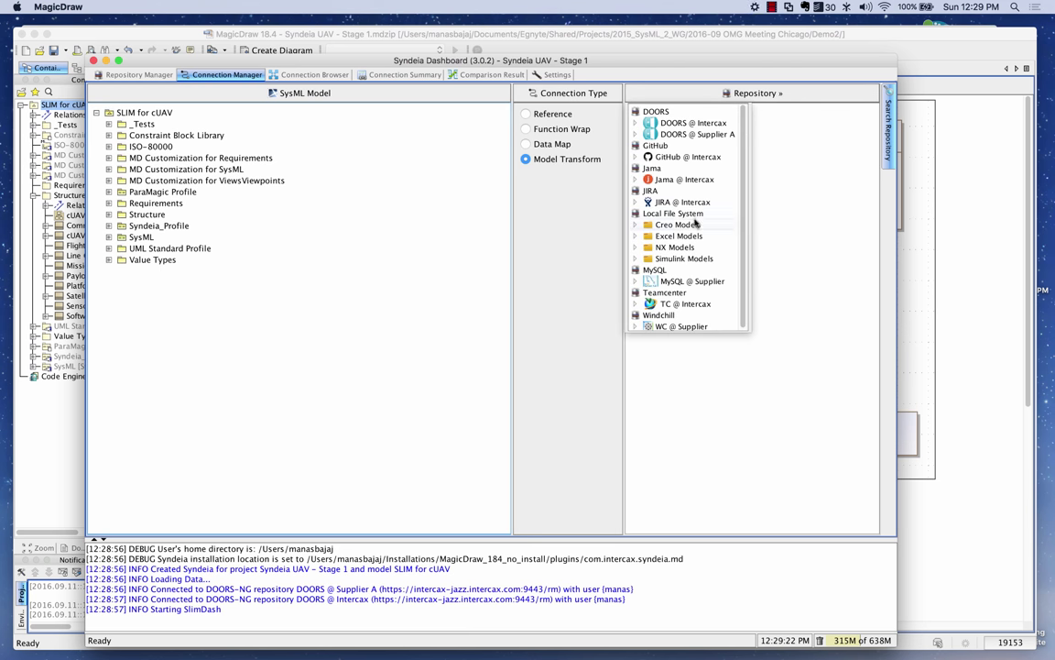
pyautogui.click(680, 125)
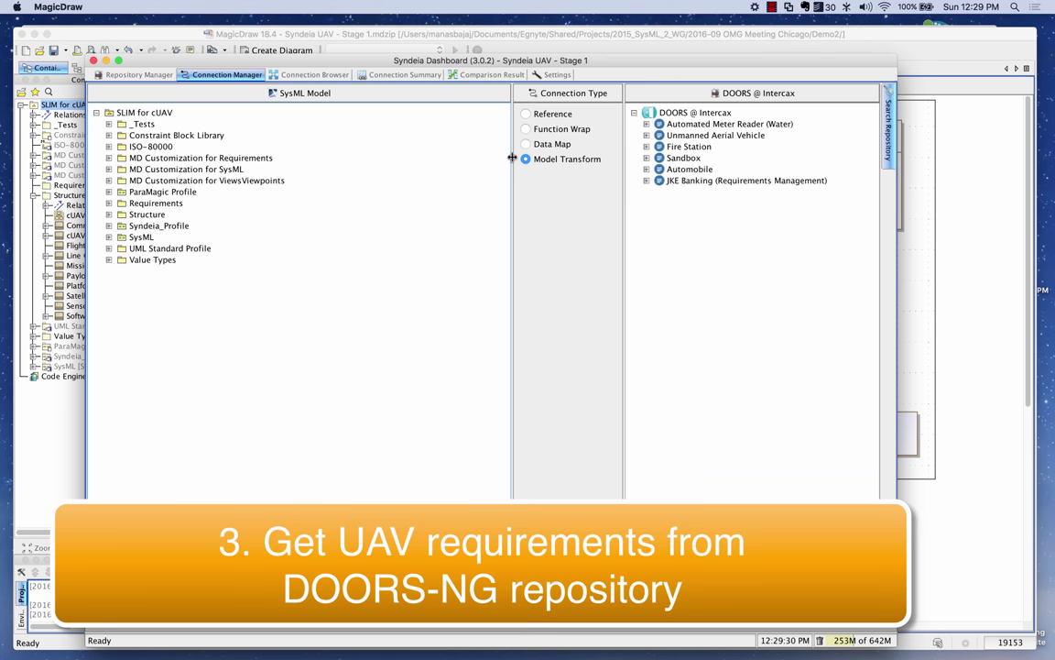
pyautogui.moveTo(511, 158); pyautogui.dragTo(464, 157)
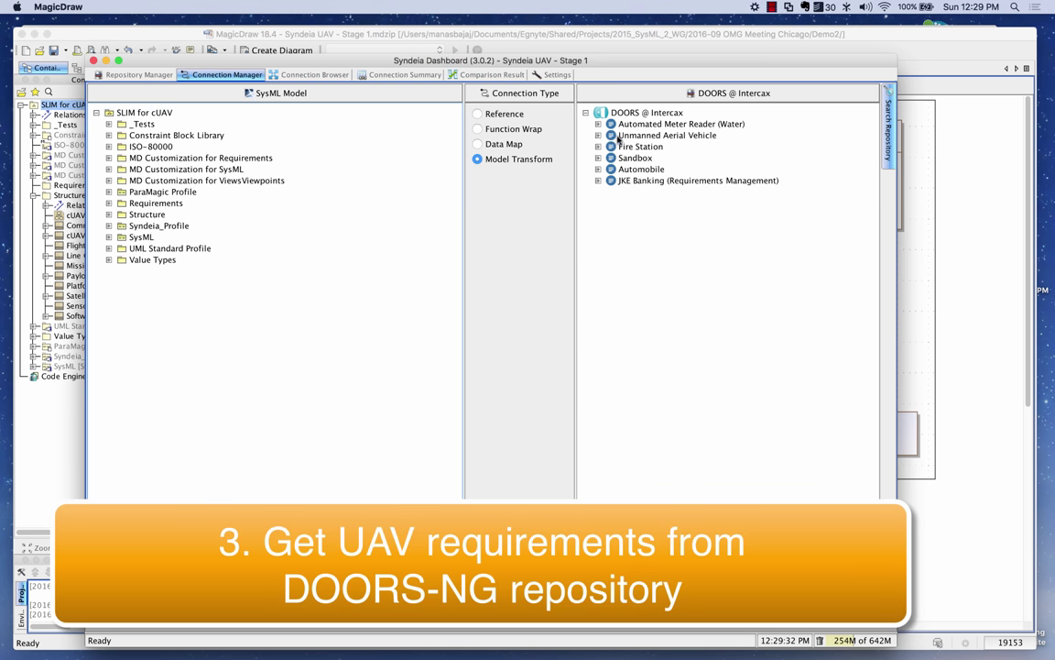
# Expand Unmanned Aerial Vehicle, Collection approach and FireUAS_Specification artifacts to reach the structural, performance and functional requirement collections.
pyautogui.click(598, 136)
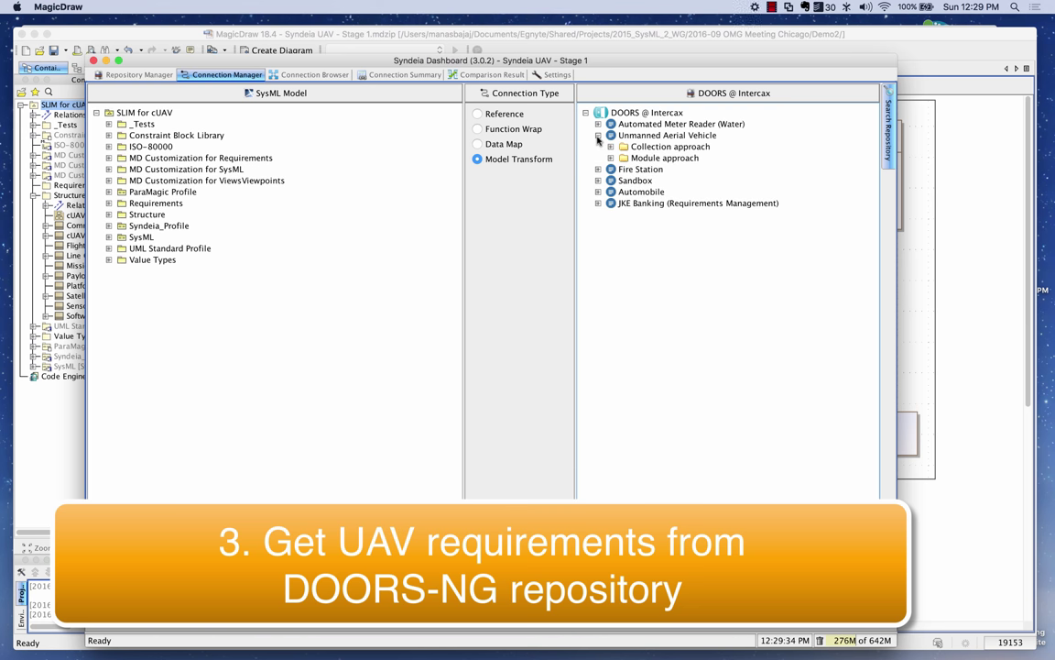
pyautogui.click(611, 148)
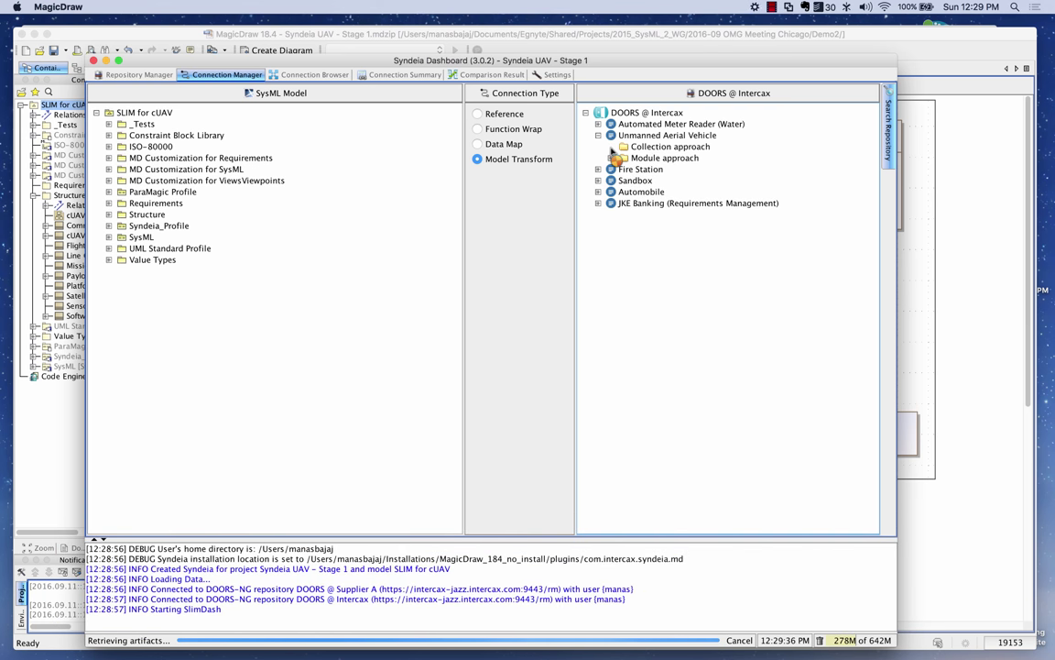
pyautogui.click(624, 170)
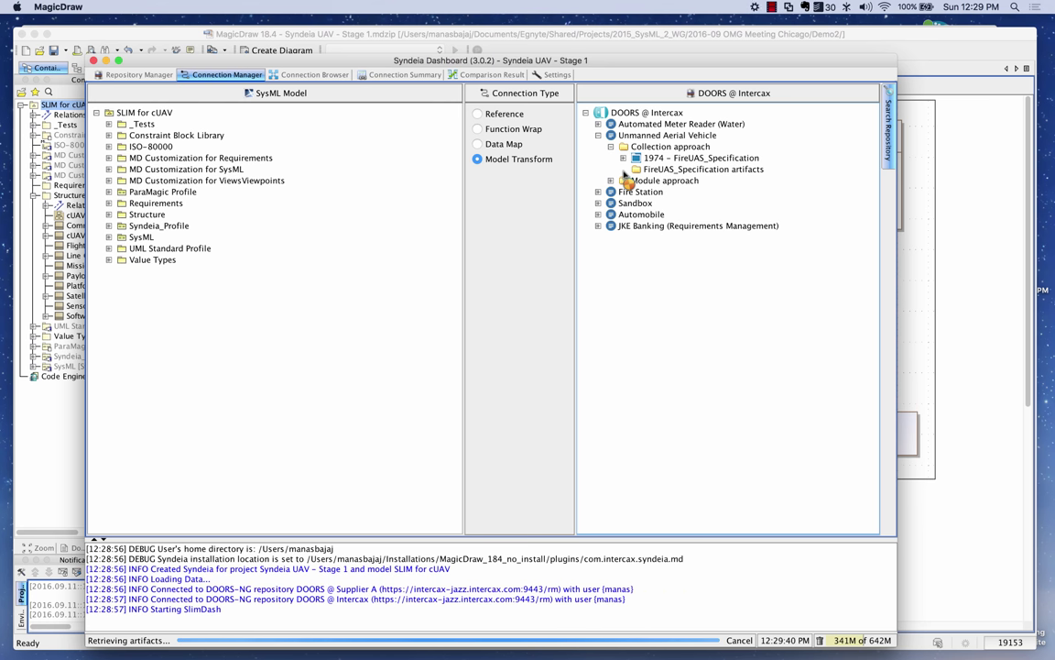
pyautogui.click(667, 181)
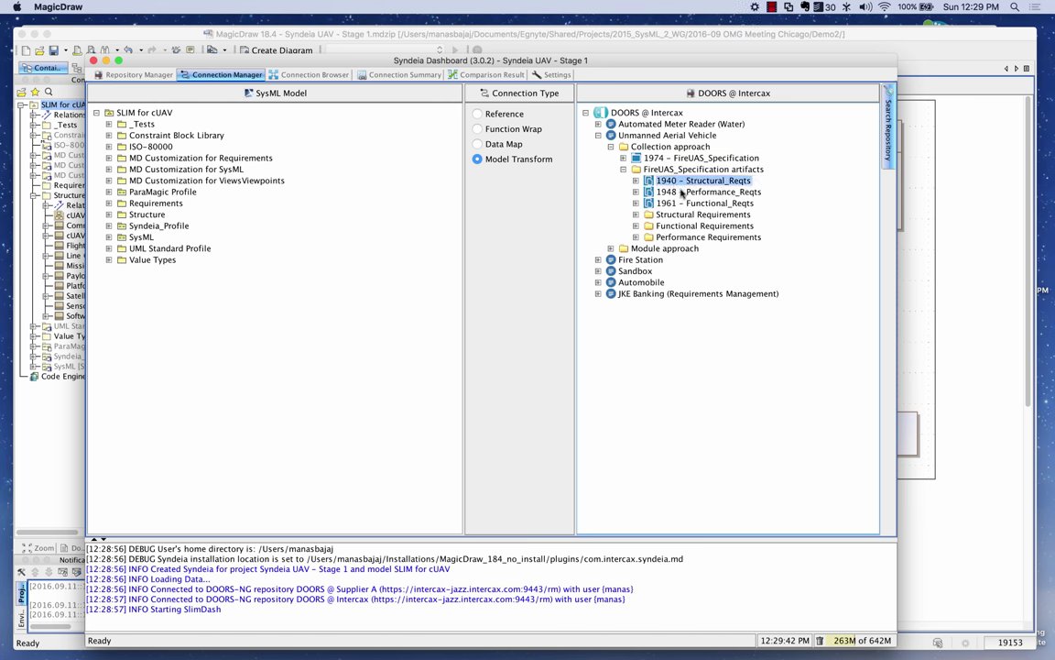
pyautogui.click(680, 192)
pyautogui.click(690, 204)
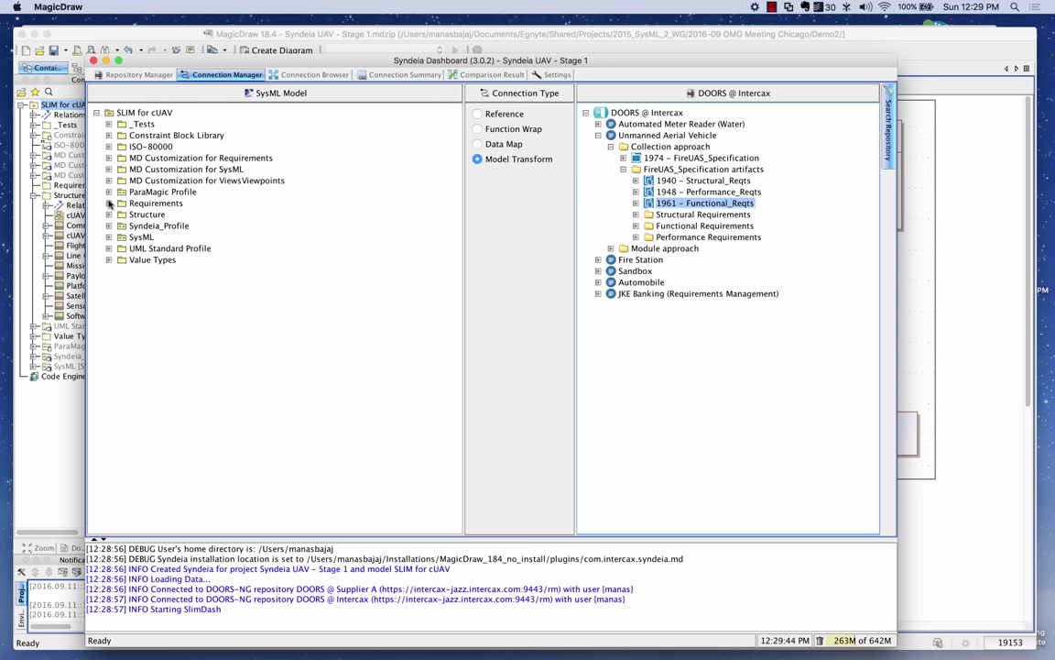
# Generate SysML requirements from the 1940 - Structural_Reqts collection into the model's Requirements package with the Model Transform connection.
pyautogui.click(699, 180)
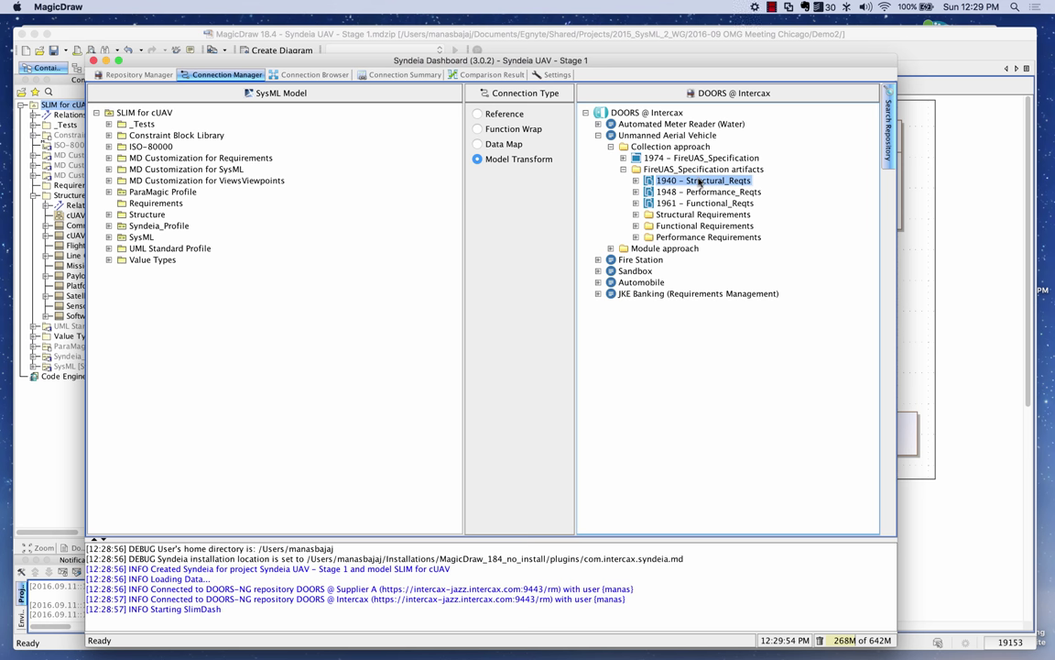
pyautogui.moveTo(699, 182); pyautogui.dragTo(169, 206)
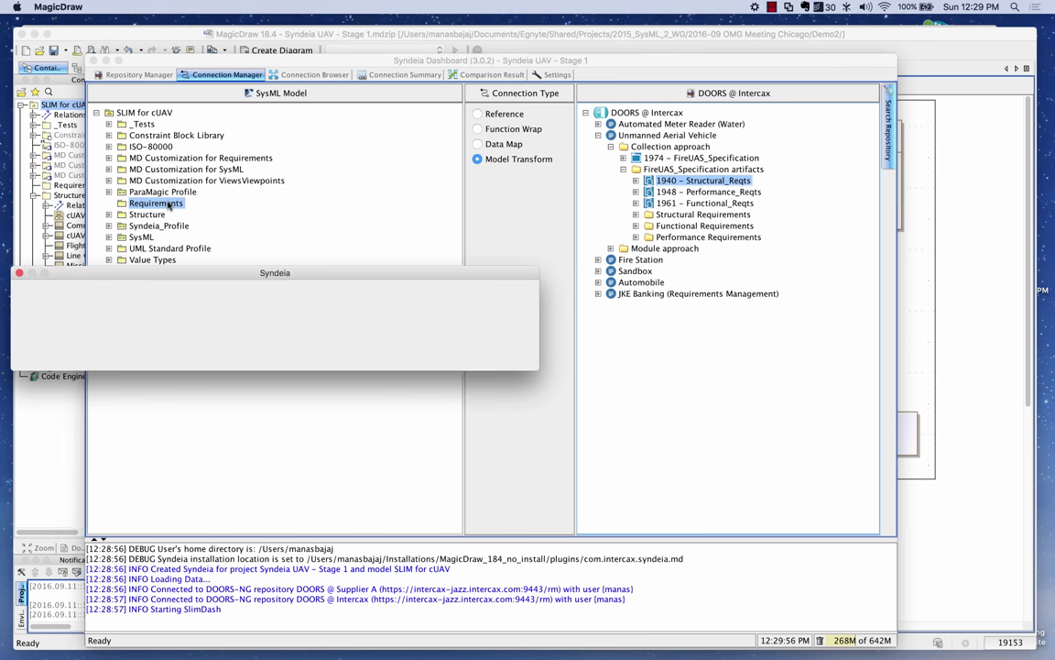
pyautogui.click(502, 350)
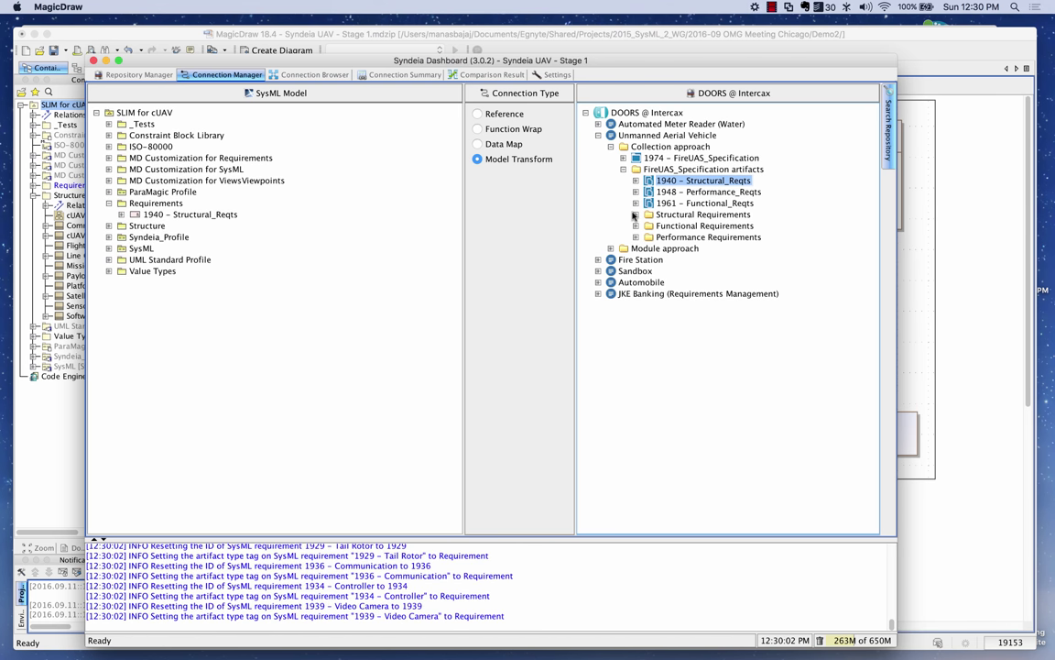
# Generate SysML requirements from the 1948 - Performance_Reqts and 1961 - Functional_Reqts collections into the Requirements package with Model Transform.
pyautogui.click(665, 194)
pyautogui.moveTo(623, 200); pyautogui.dragTo(159, 207)
pyautogui.click(506, 350)
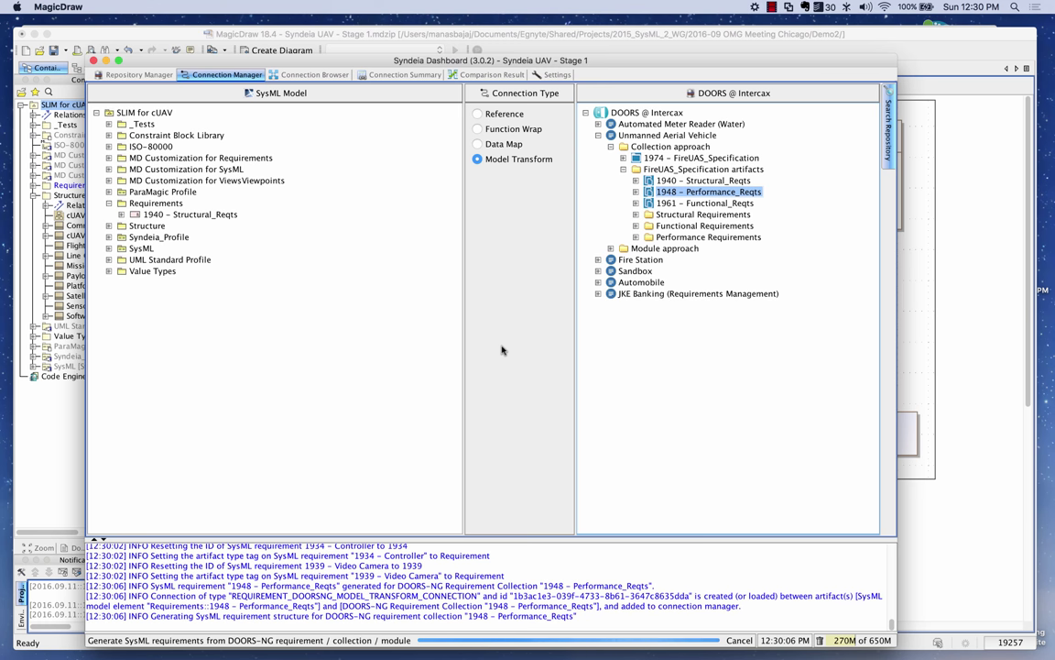
pyautogui.click(692, 203)
pyautogui.moveTo(627, 201); pyautogui.dragTo(155, 205)
pyautogui.click(500, 350)
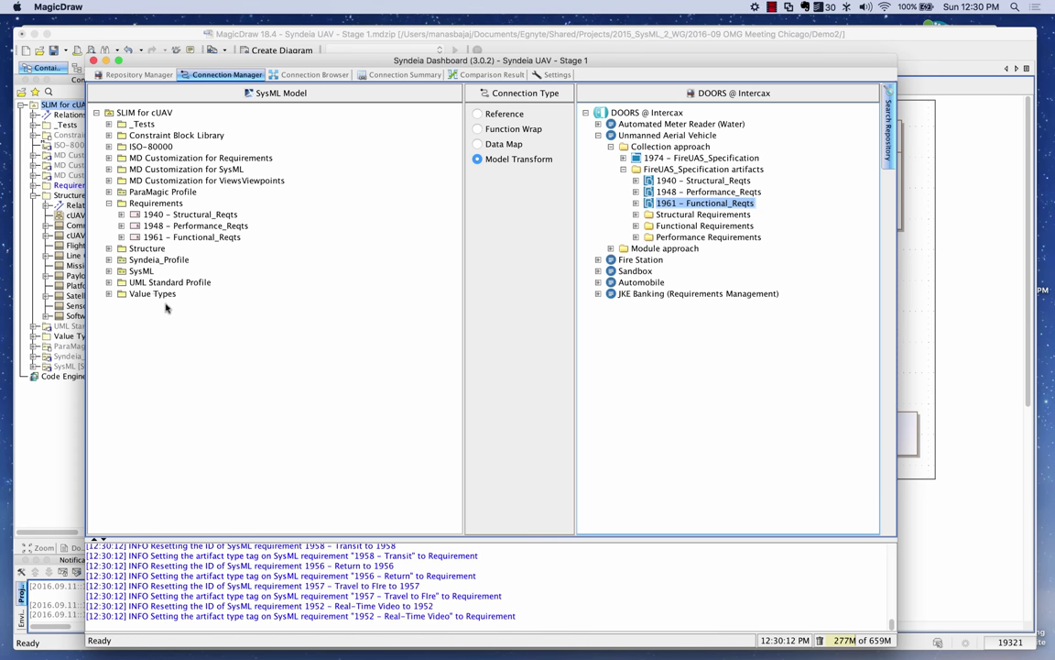
# Expand the functional, performance and structural requirements generated in the SysML model to examine their contents.
pyautogui.click(120, 236)
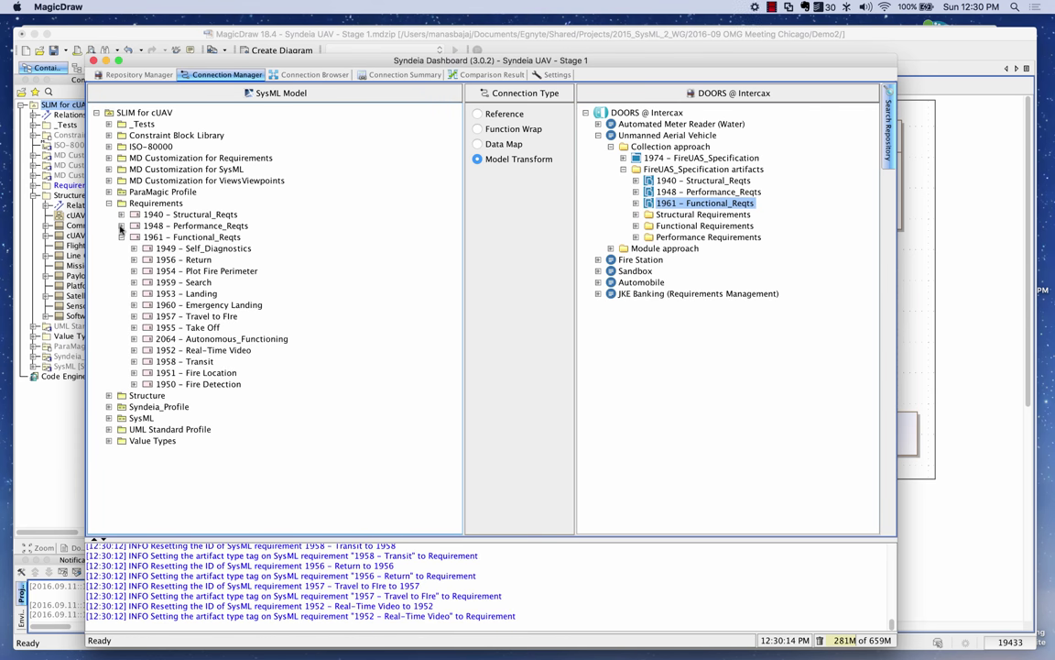
pyautogui.click(121, 226)
pyautogui.click(120, 213)
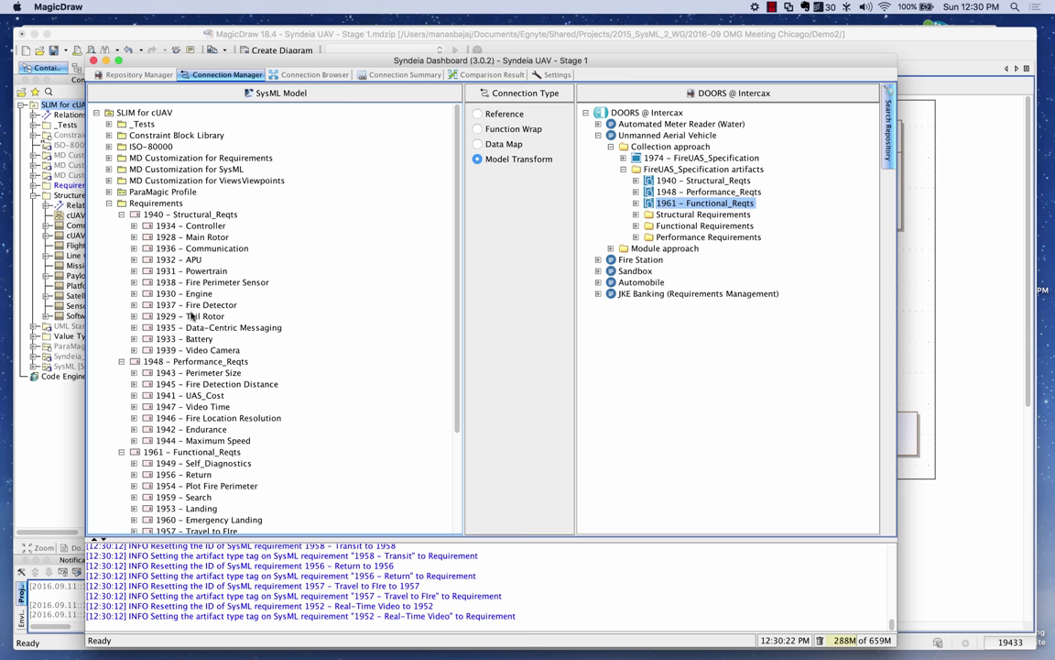
# Close the Syndeia Dashboard and create a Requirement Diagram in the MagicDraw project's Requirements package.
pyautogui.press('super+w')
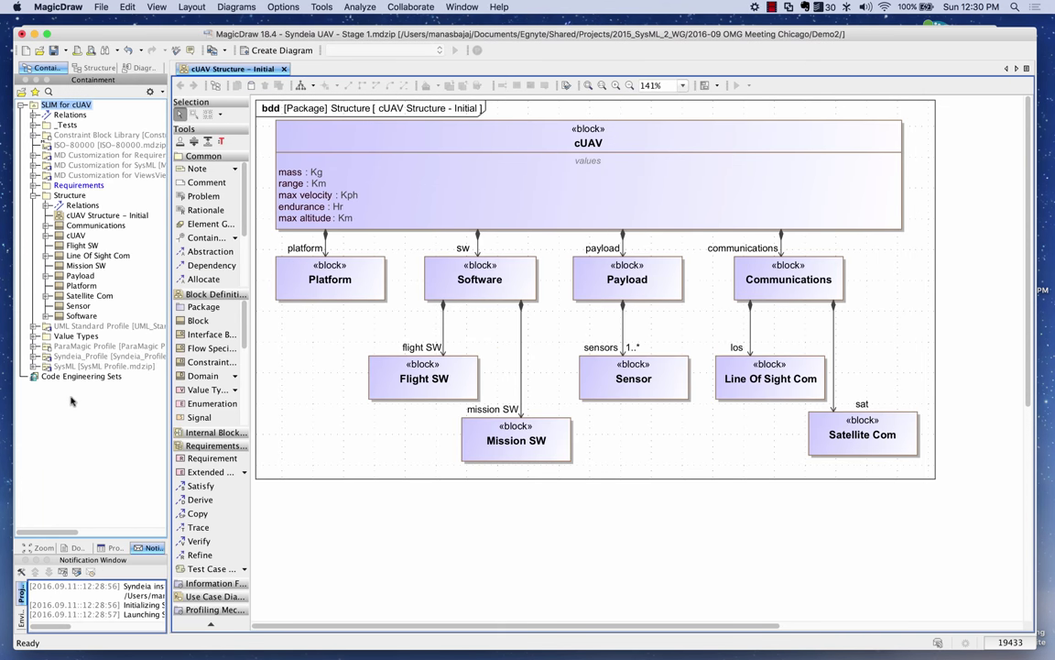
pyautogui.click(33, 186)
pyautogui.rightClick(85, 190)
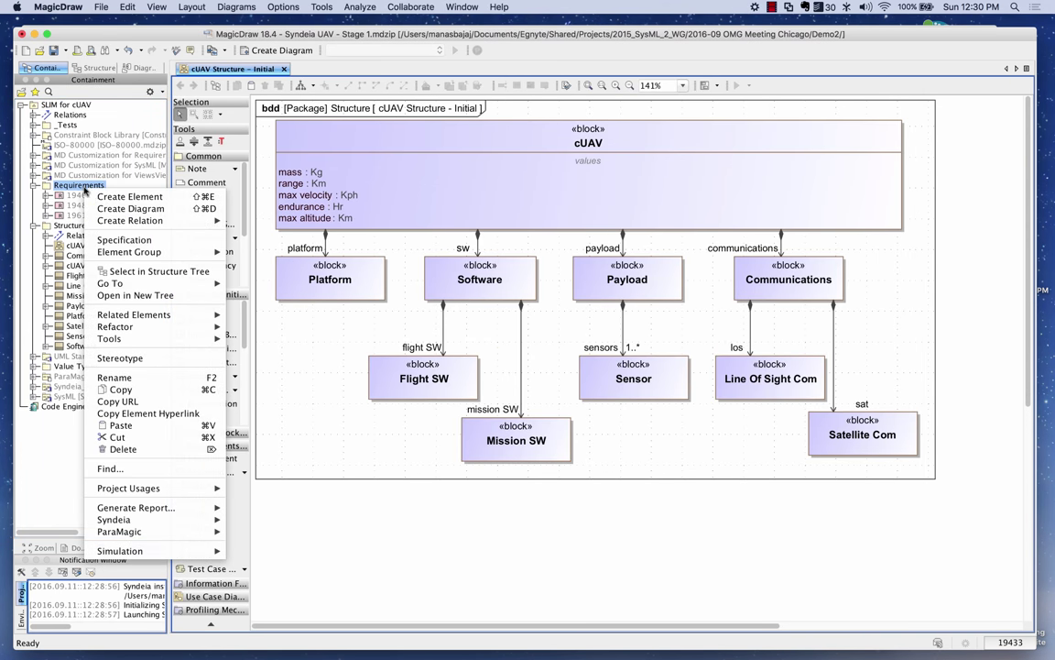
pyautogui.click(207, 209)
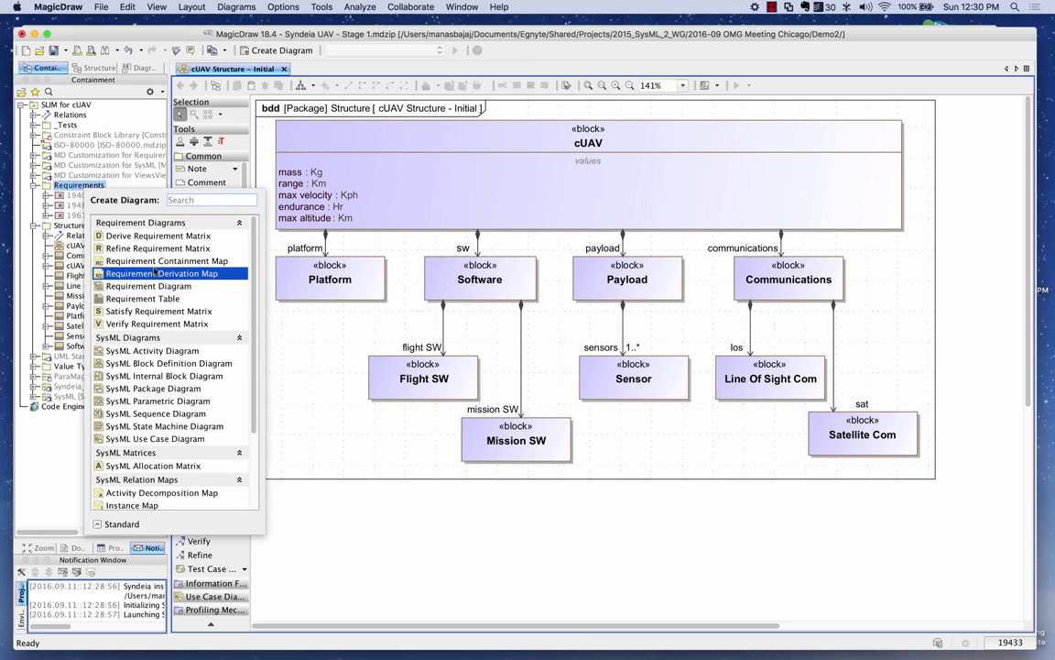
pyautogui.click(149, 286)
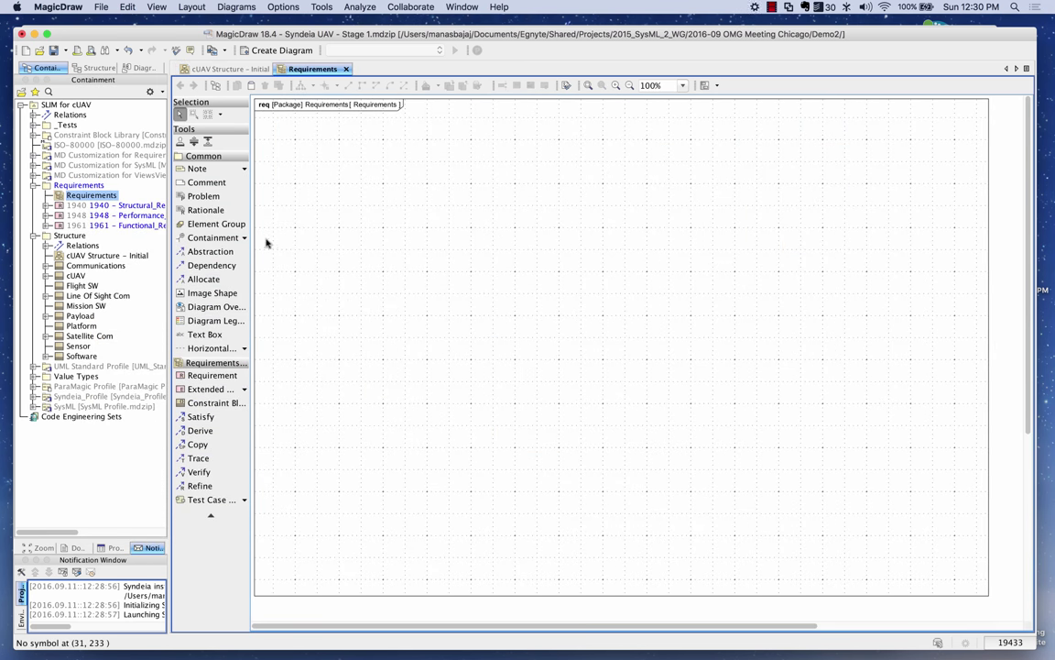
# Place the 1940 - Structural_Reqts, 1948 - Performance_Reqts and 1961 - Functional_Reqts requirements one below another on the new diagram.
pyautogui.moveTo(110, 205); pyautogui.dragTo(387, 169)
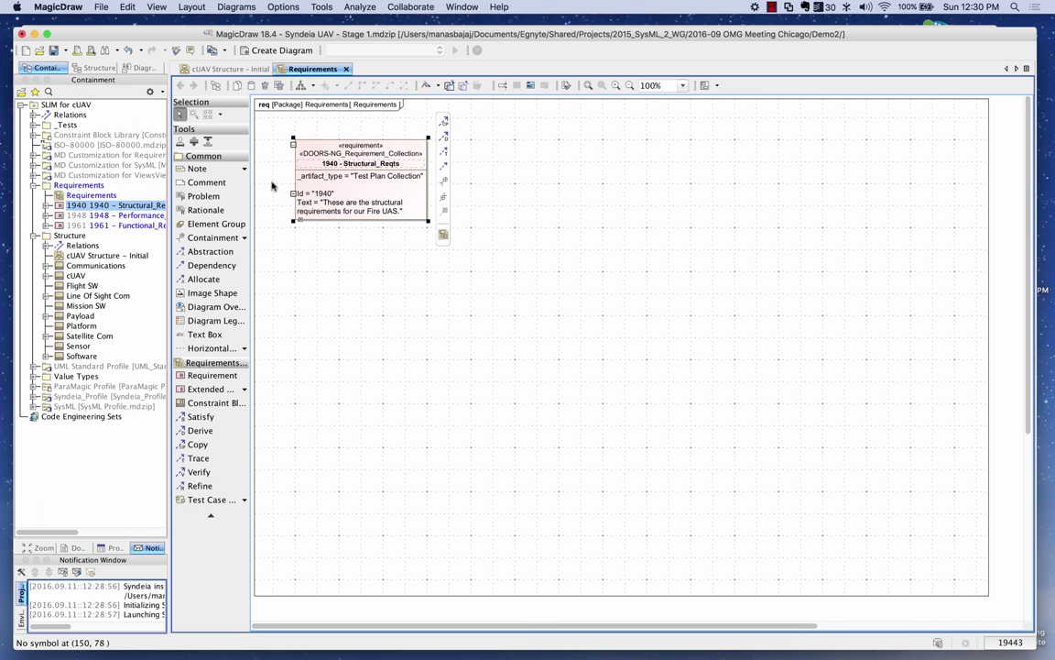
pyautogui.moveTo(110, 215); pyautogui.dragTo(312, 354)
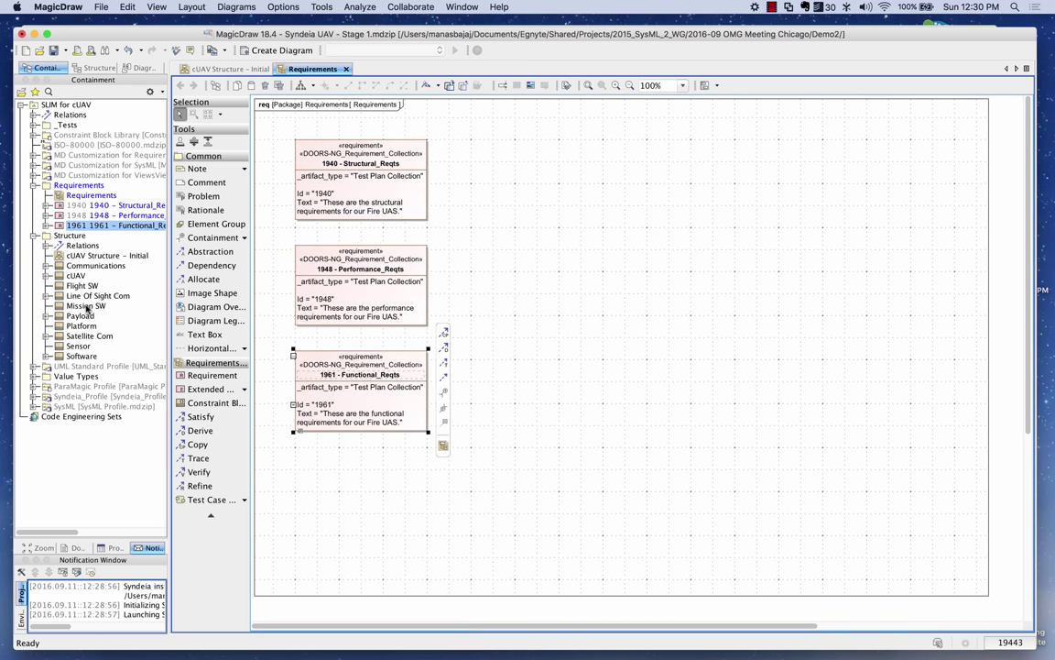
# Add the cUAV block to the diagram beside the requirements and display its Parts compartment.
pyautogui.moveTo(75, 277); pyautogui.dragTo(559, 166)
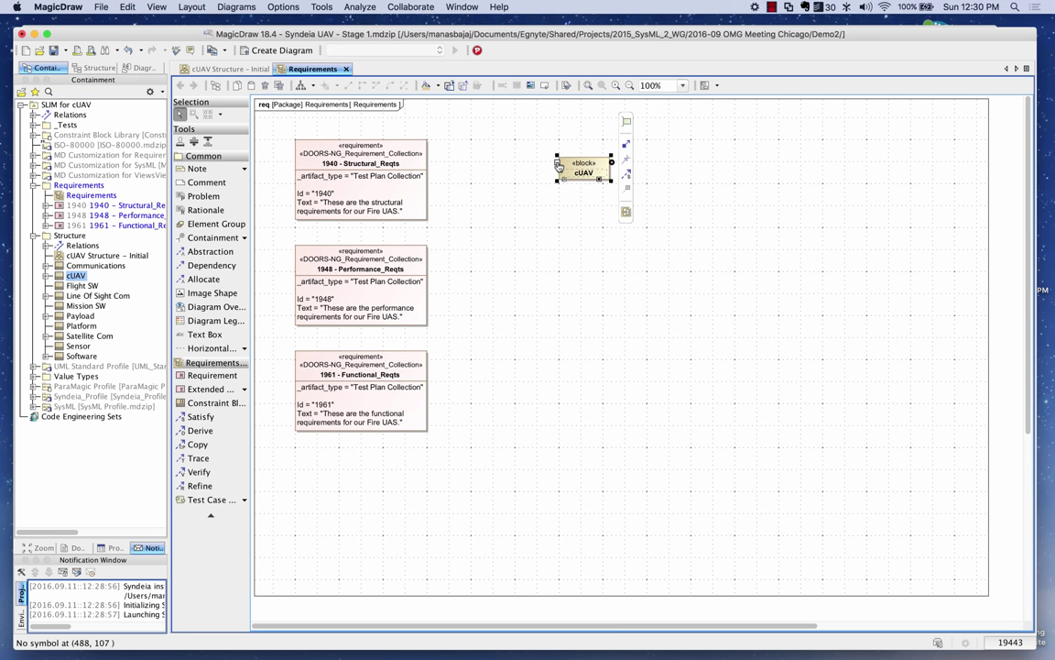
pyautogui.click(557, 163)
pyautogui.click(504, 206)
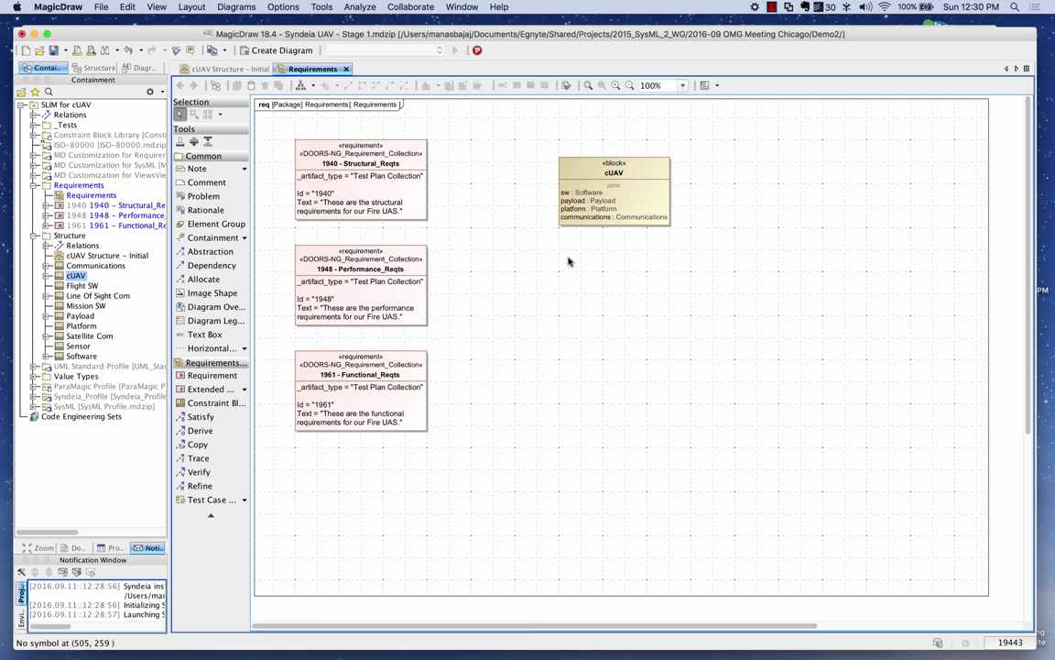
# Pull the sw part out of cUAV as a Software block, then its Flight SW and Mission SW parts as blocks below it.
pyautogui.moveTo(570, 192); pyautogui.dragTo(596, 295)
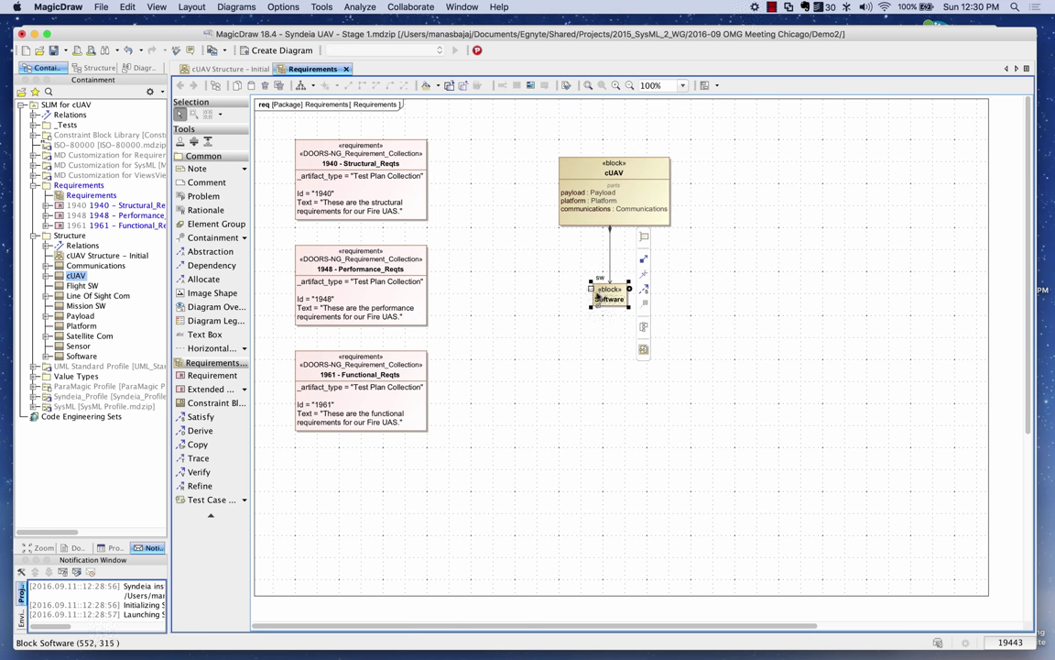
pyautogui.click(592, 289)
pyautogui.click(547, 330)
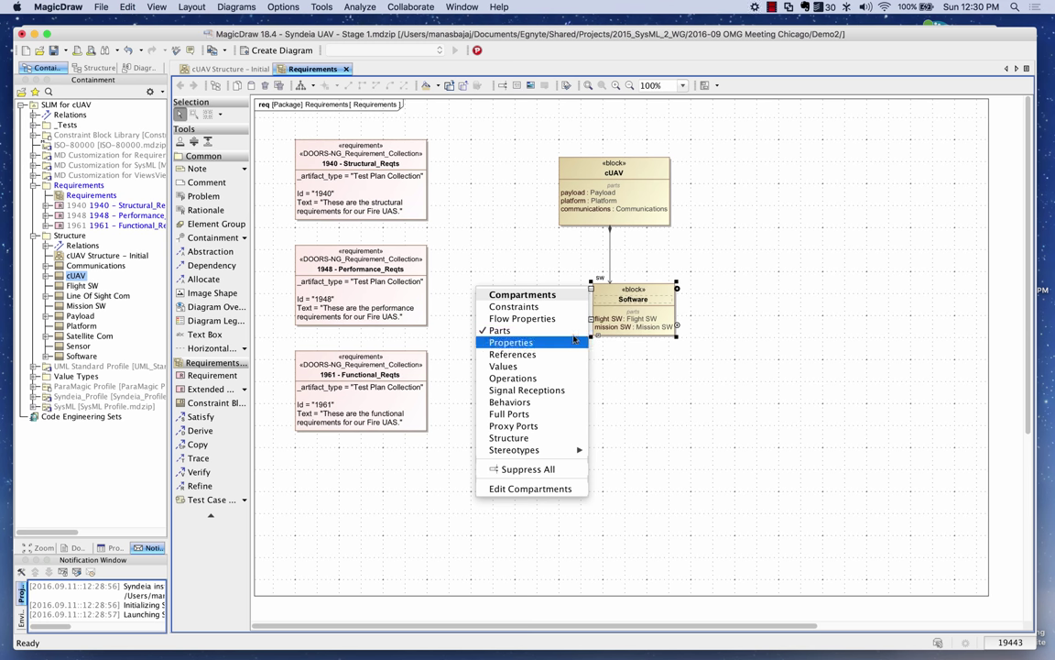
pyautogui.click(604, 318)
pyautogui.moveTo(604, 318); pyautogui.dragTo(641, 447)
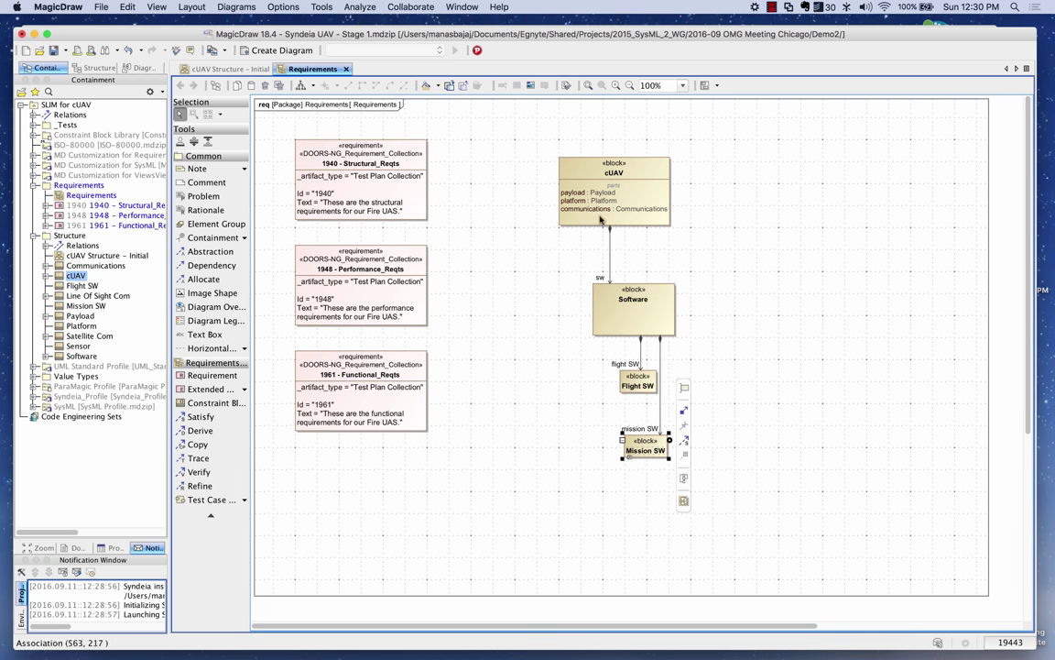
# Pull the platform part out of cUAV as a Platform block, and move the cUAV and Platform blocks upward.
pyautogui.click(571, 195)
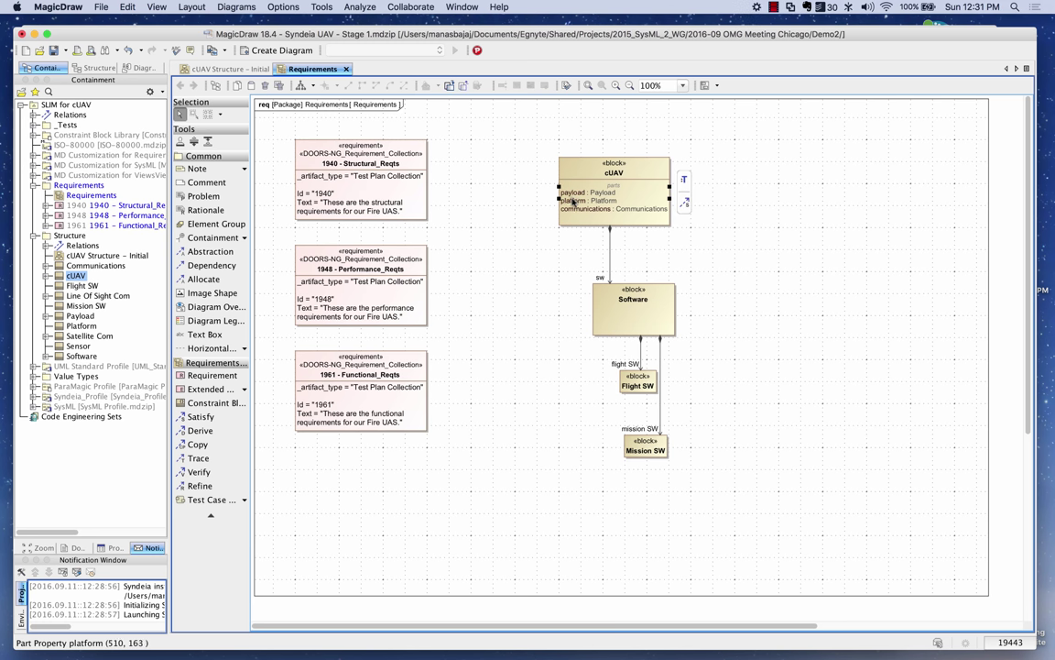
pyautogui.moveTo(573, 200); pyautogui.dragTo(561, 279)
pyautogui.click(544, 273)
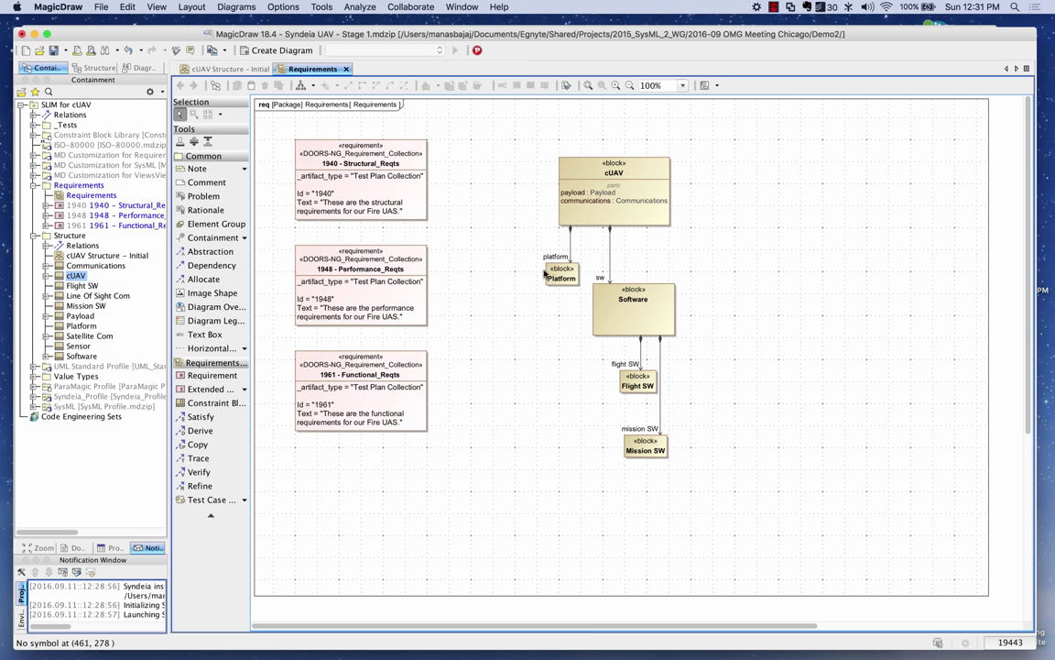
pyautogui.moveTo(579, 174); pyautogui.dragTo(582, 152)
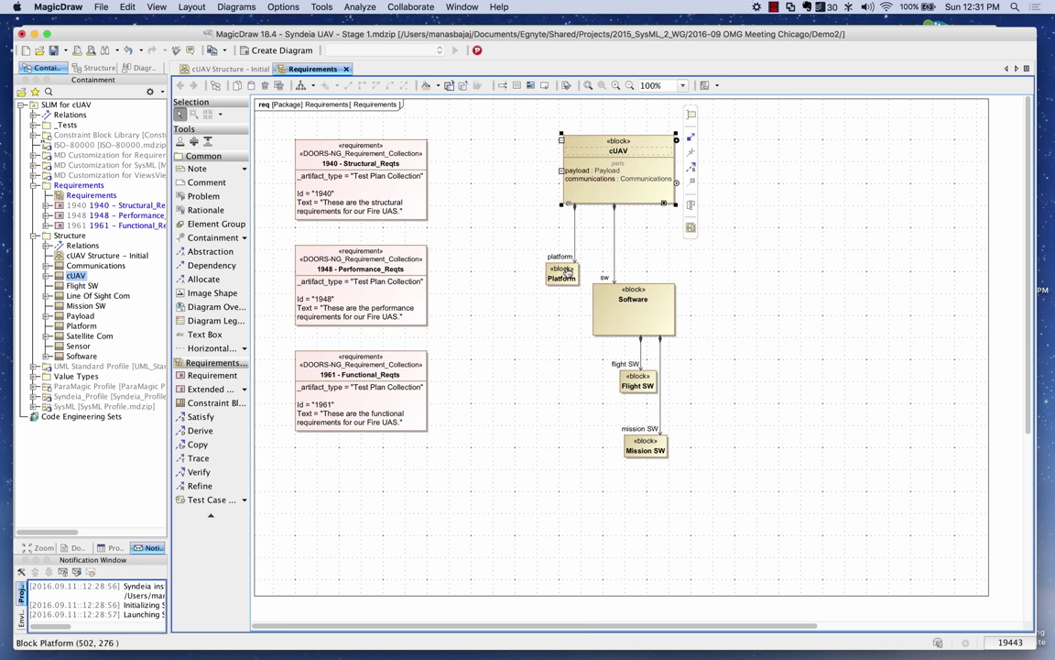
pyautogui.moveTo(567, 271); pyautogui.dragTo(567, 241)
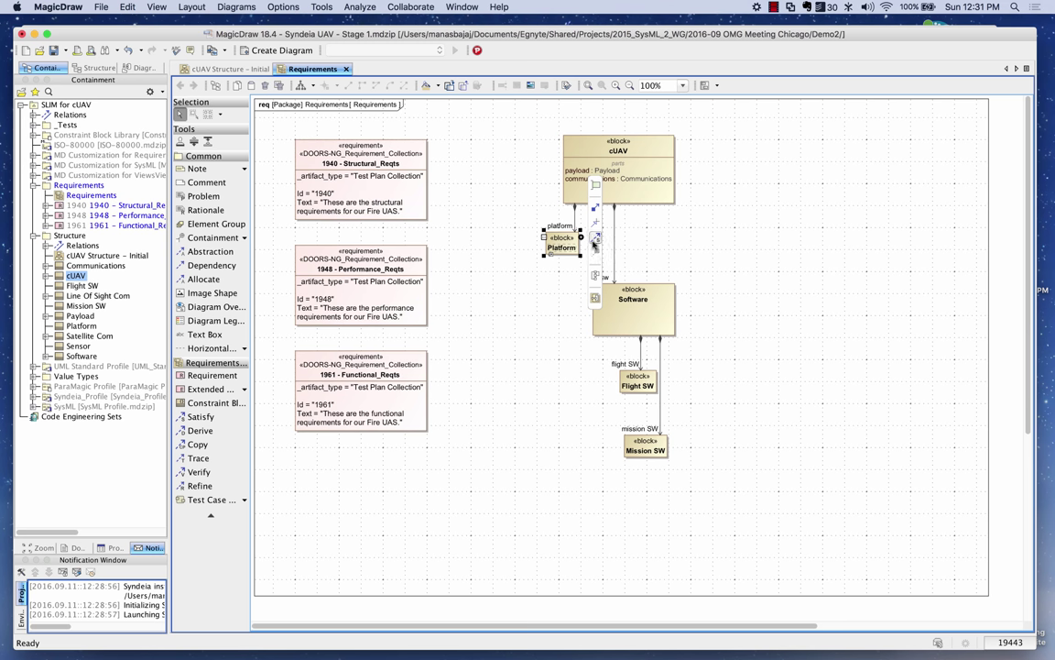
# Draw satisfy relationships from Platform to 1940 - Structural_Reqts and from Mission SW to 1961 - Functional_Reqts.
pyautogui.click(595, 238)
pyautogui.click(410, 181)
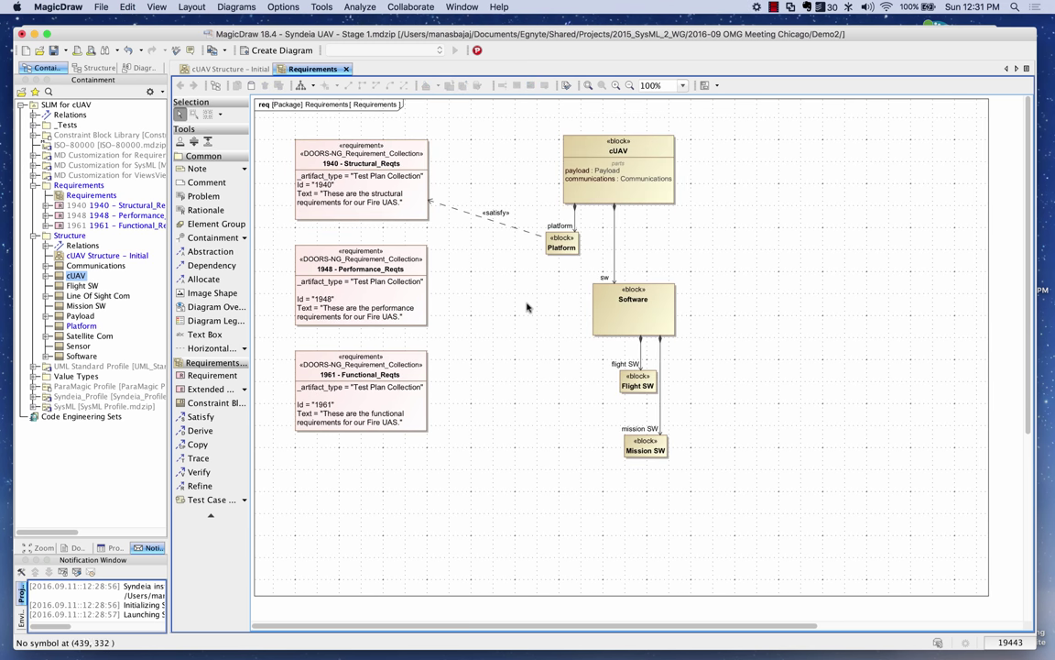
pyautogui.click(642, 448)
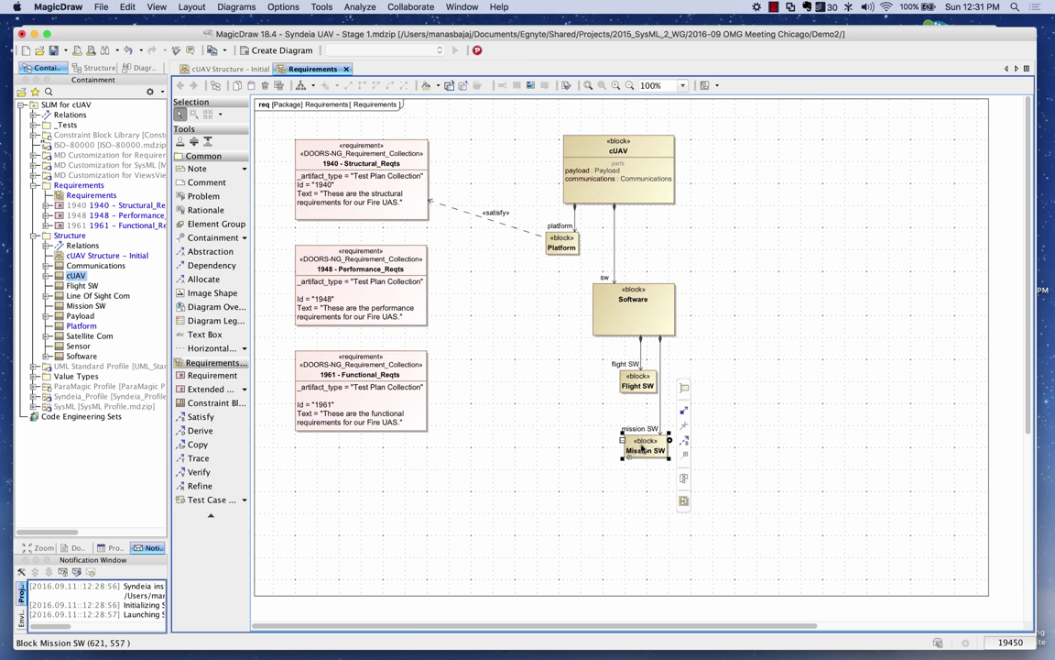
pyautogui.click(684, 440)
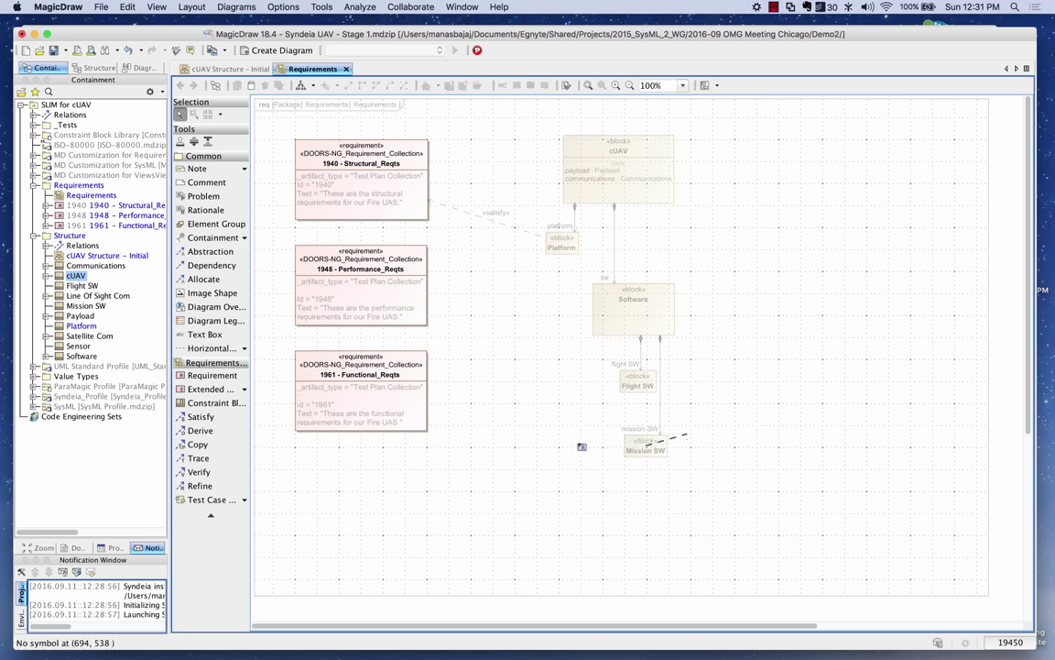
pyautogui.click(386, 394)
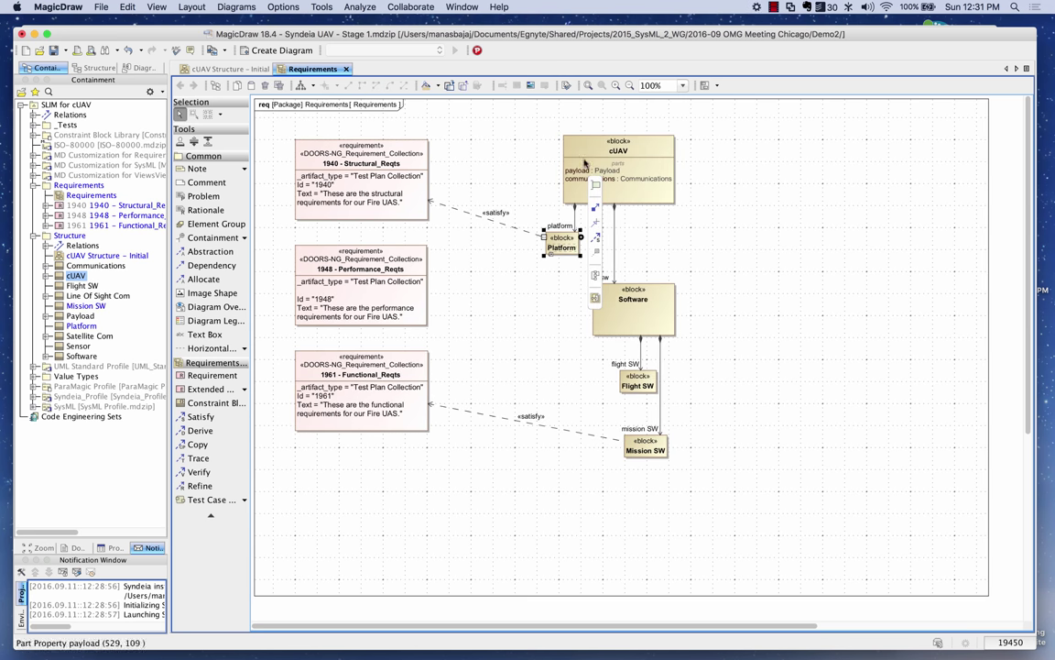
# Draw a satisfy relationship from cUAV to 1948 - Performance_Reqts and move its label below the crossing relationship.
pyautogui.click(577, 147)
pyautogui.click(692, 166)
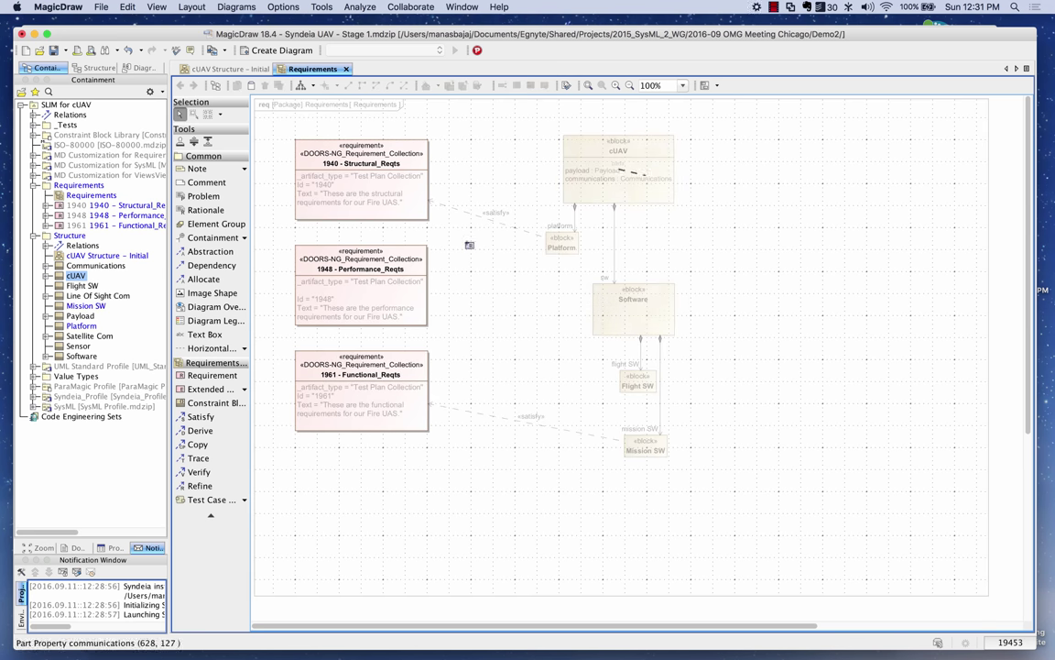
pyautogui.click(353, 272)
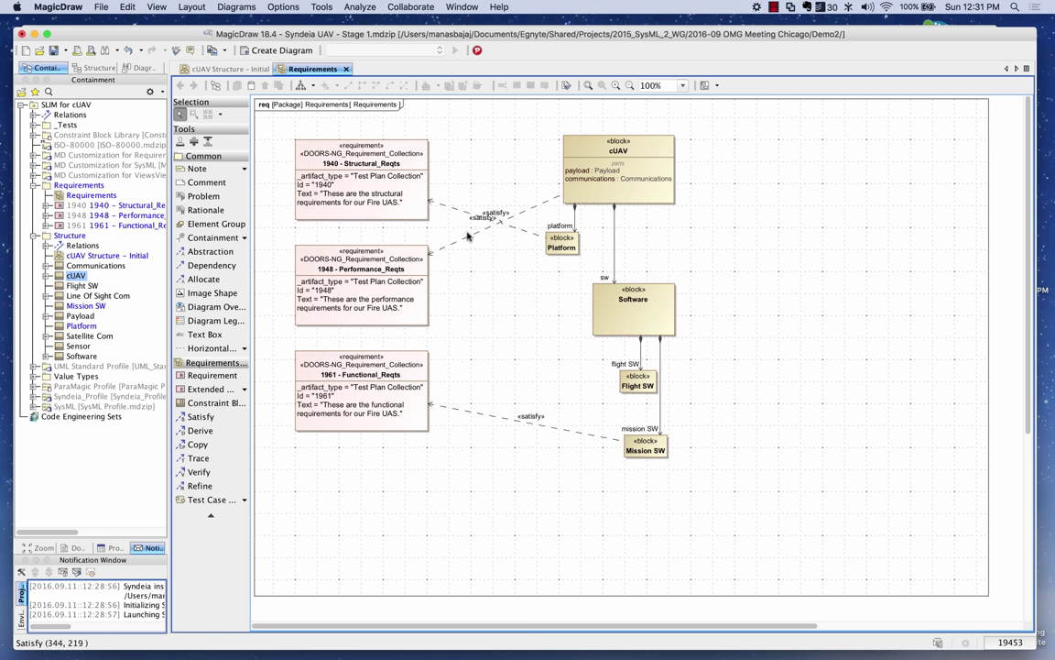
pyautogui.moveTo(483, 218); pyautogui.dragTo(486, 244)
pyautogui.click(468, 186)
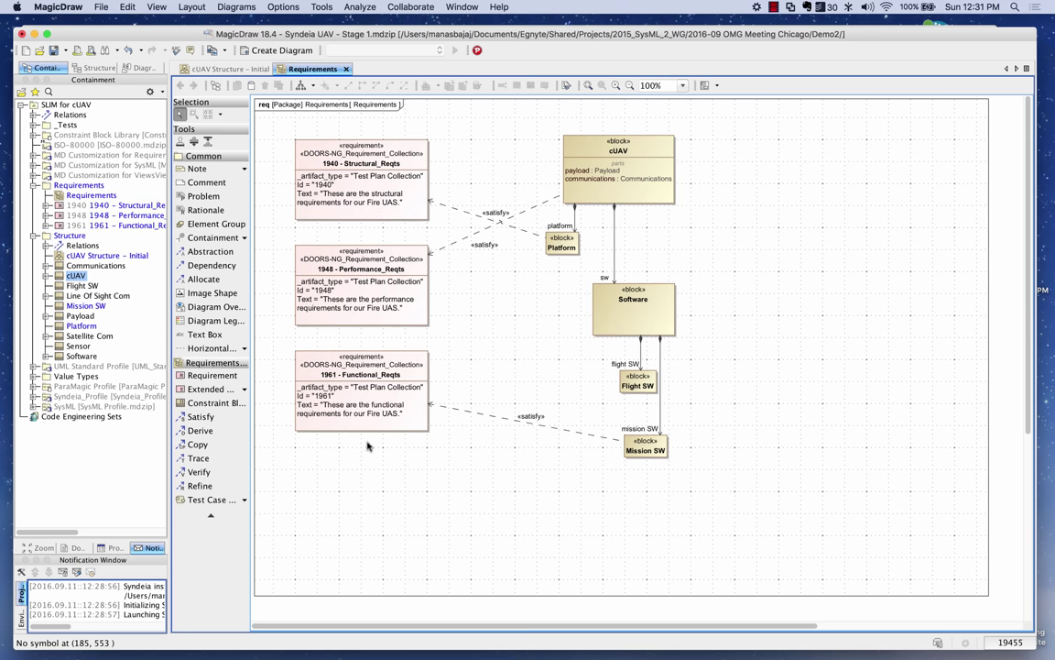
# Switch to the Syndeia Dashboard's Connection Browser and expand the Requirements package.
pyautogui.hotkey('ctrl', 'Up')
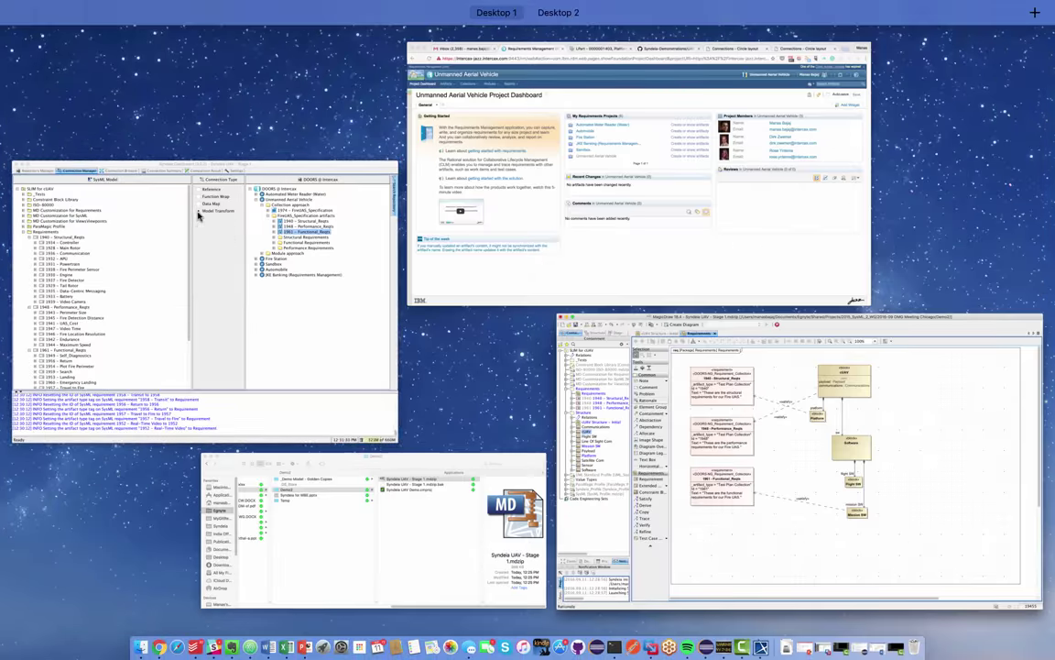
pyautogui.click(220, 253)
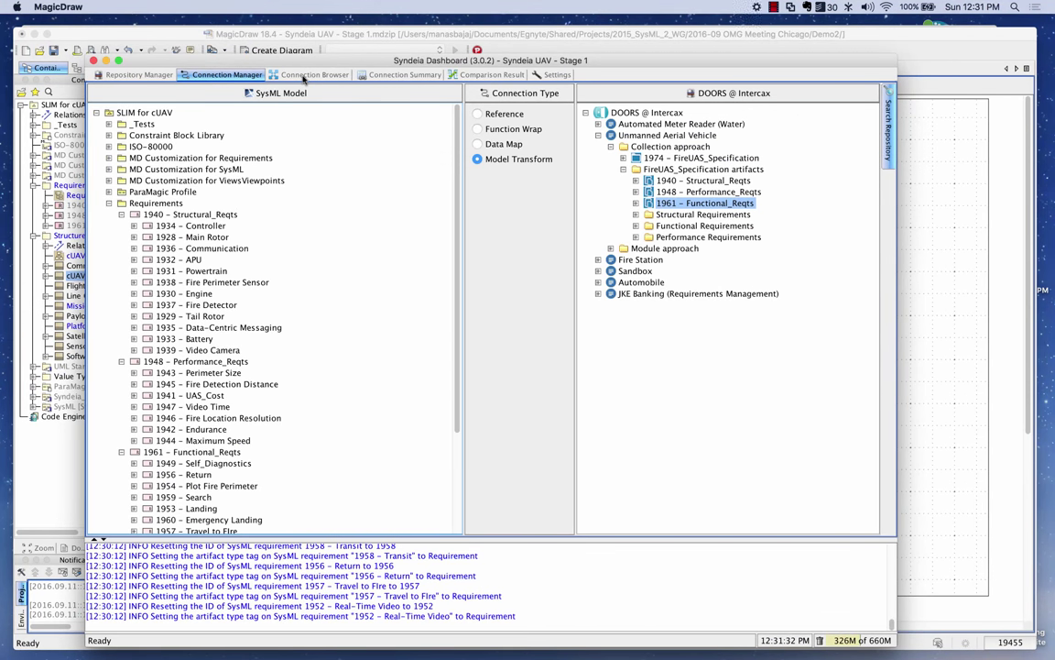
pyautogui.click(275, 73)
pyautogui.moveTo(282, 59); pyautogui.dragTo(267, 53)
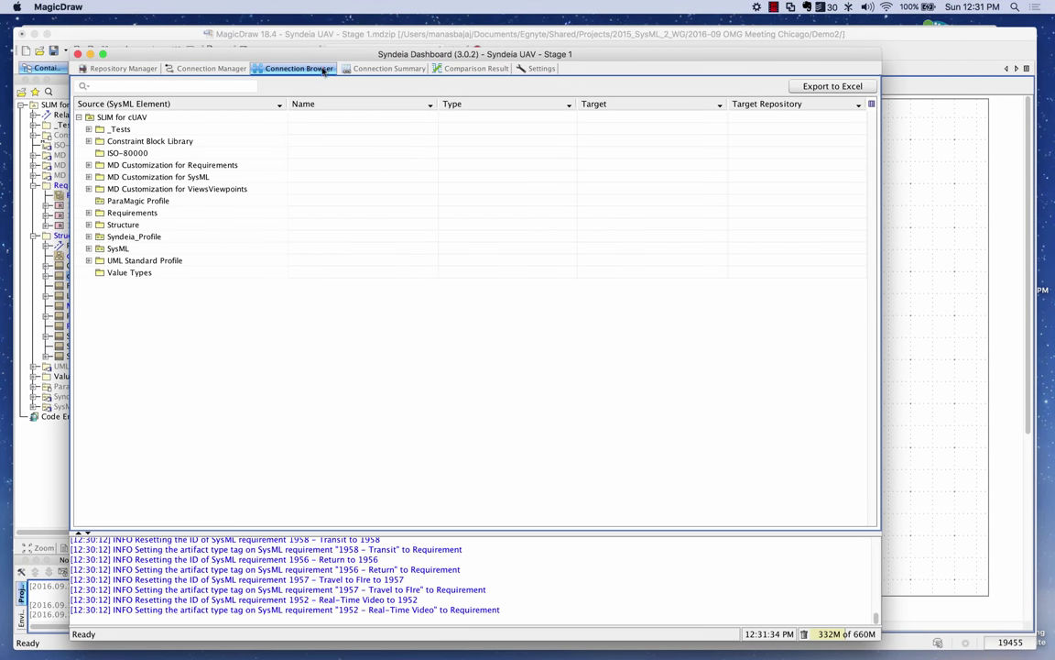
pyautogui.click(88, 213)
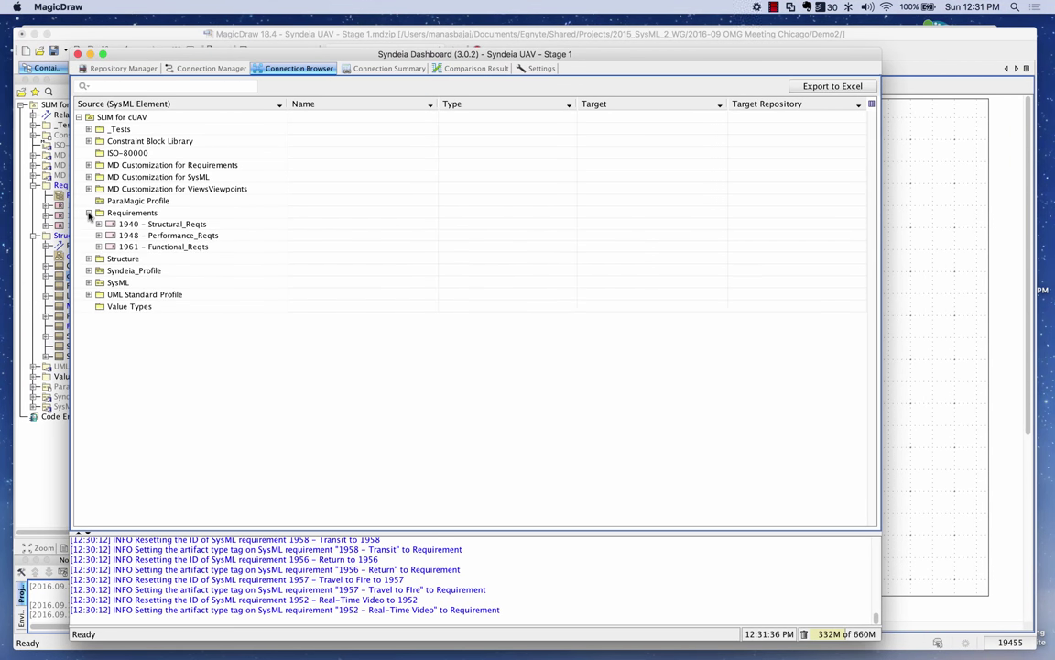
pyautogui.rightClick(125, 213)
pyautogui.click(147, 247)
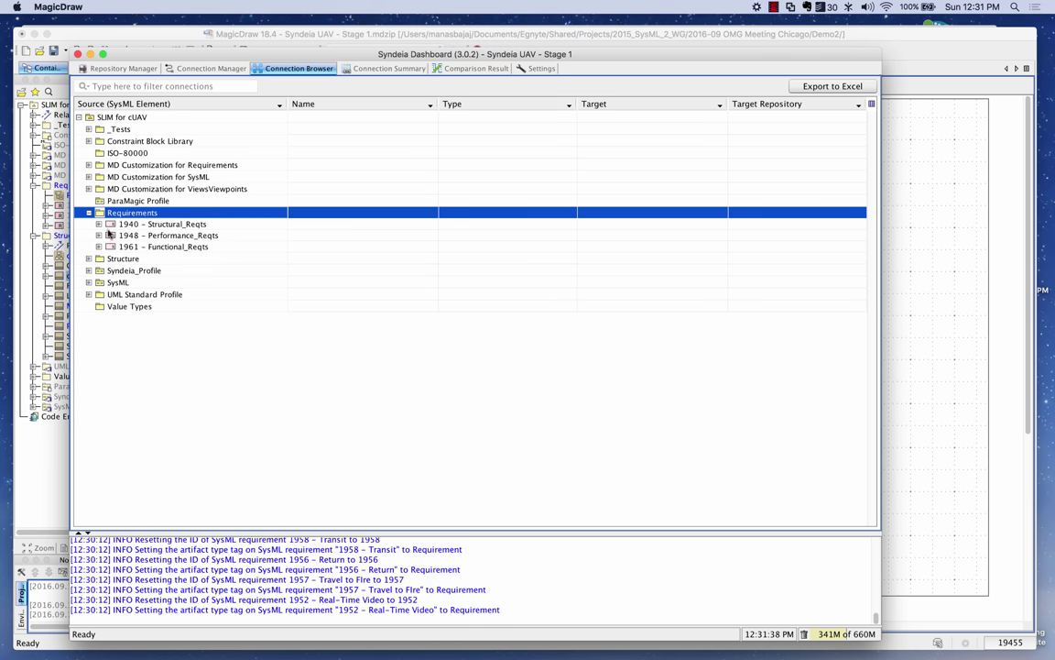
# Examine the connections of 1940 - Structural_Reqts and its Controller and Main Rotor requirements, plus the project's connection summary.
pyautogui.click(99, 225)
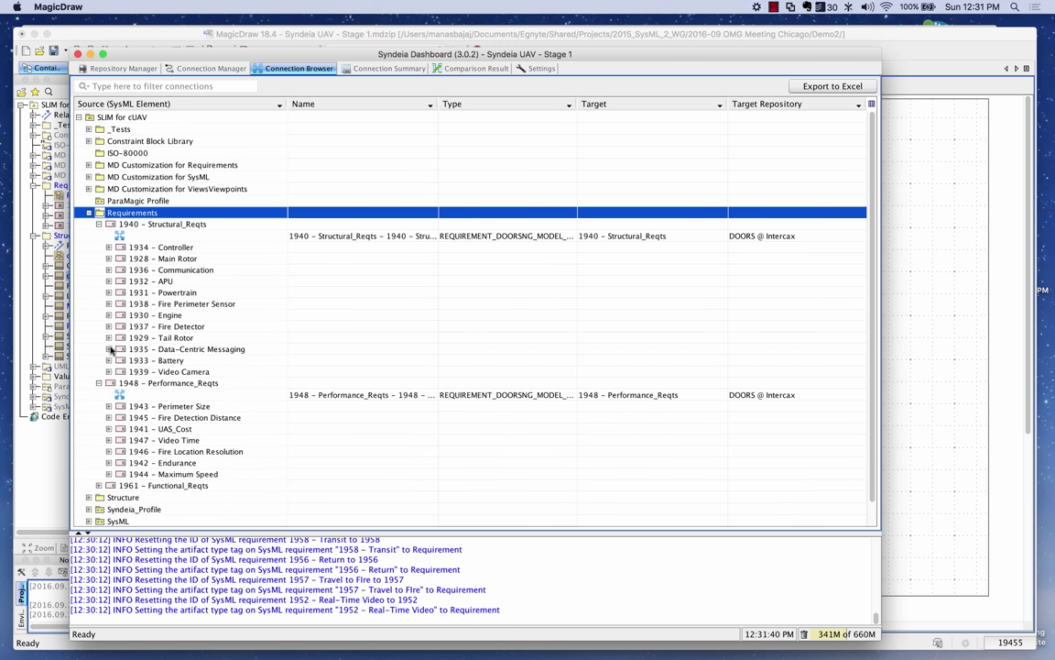
pyautogui.click(108, 247)
pyautogui.click(130, 259)
pyautogui.click(120, 235)
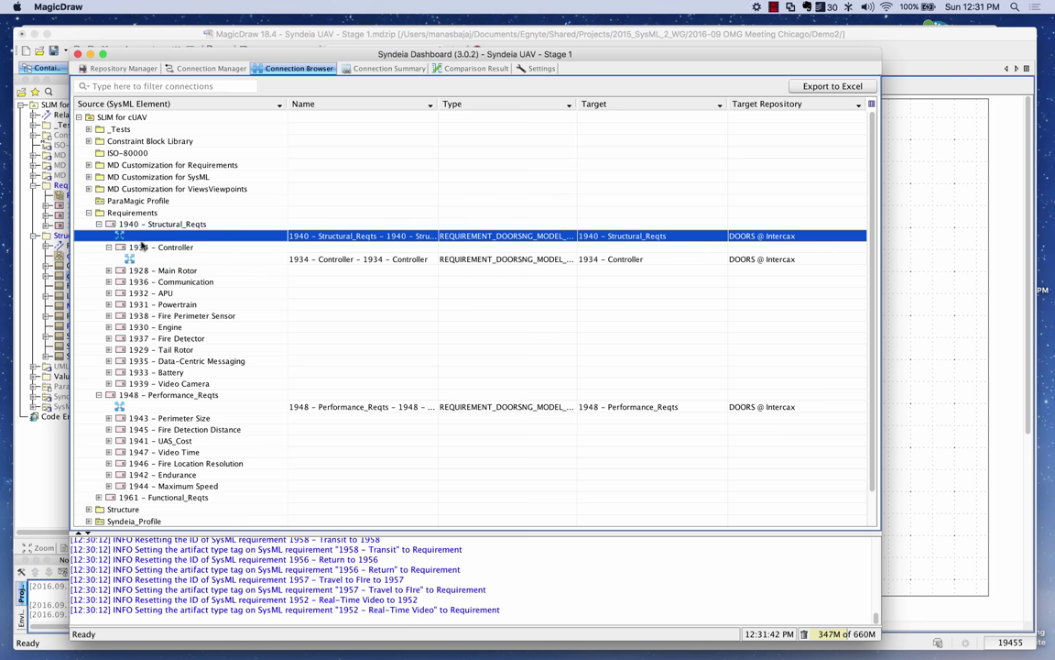
pyautogui.click(108, 270)
pyautogui.click(156, 282)
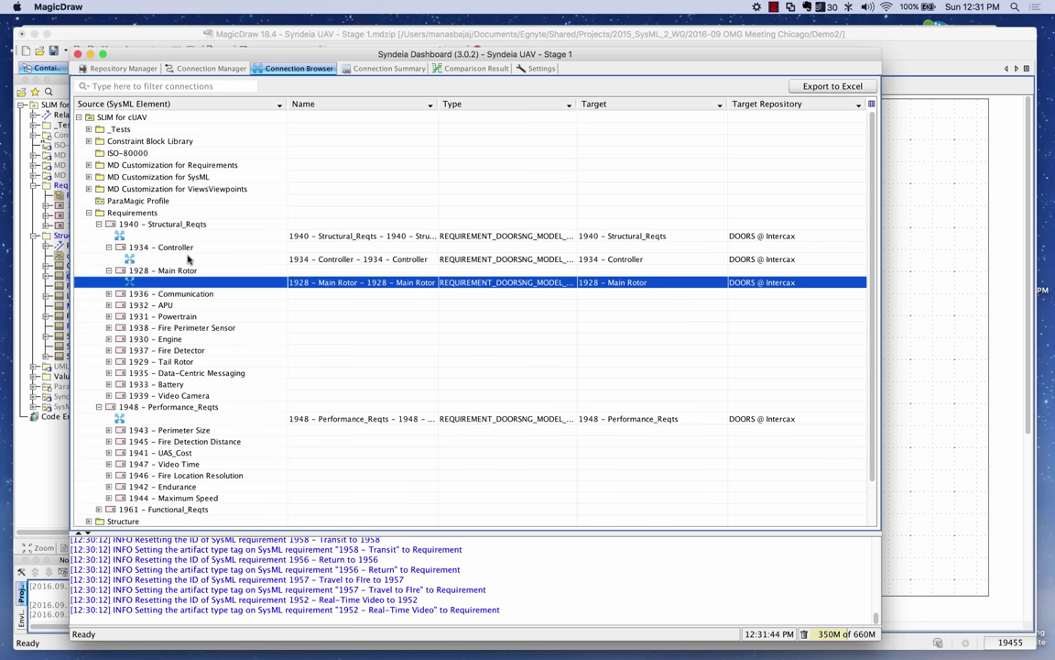
pyautogui.click(368, 70)
pyautogui.click(734, 87)
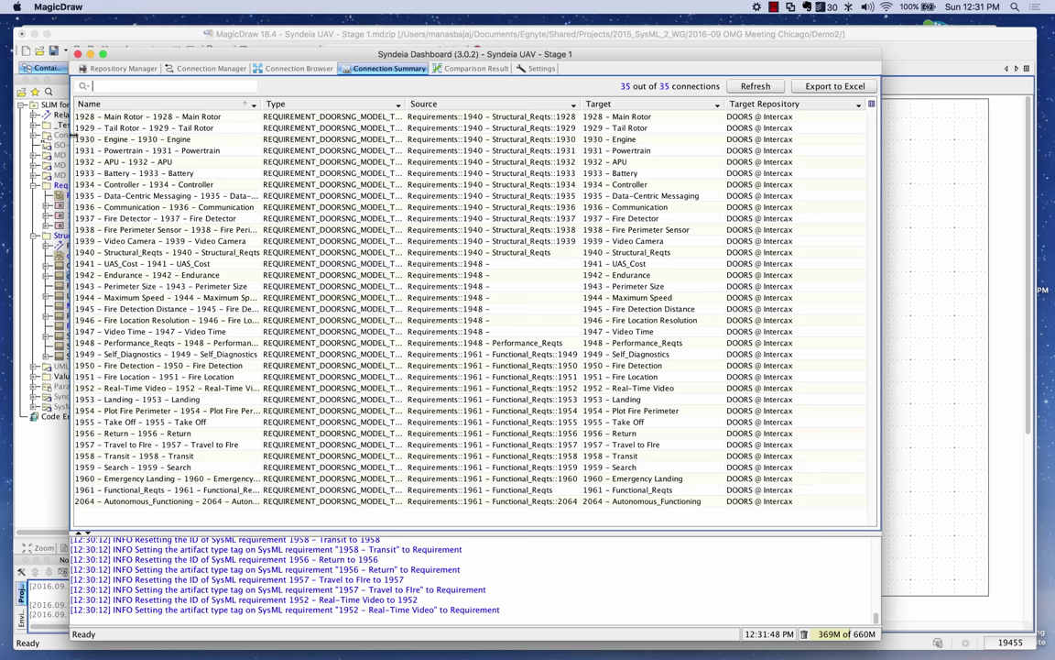
# Visualize all Syndeia connections of the SLIM for cUAV model from MagicDraw.
pyautogui.click(51, 107)
pyautogui.rightClick(51, 106)
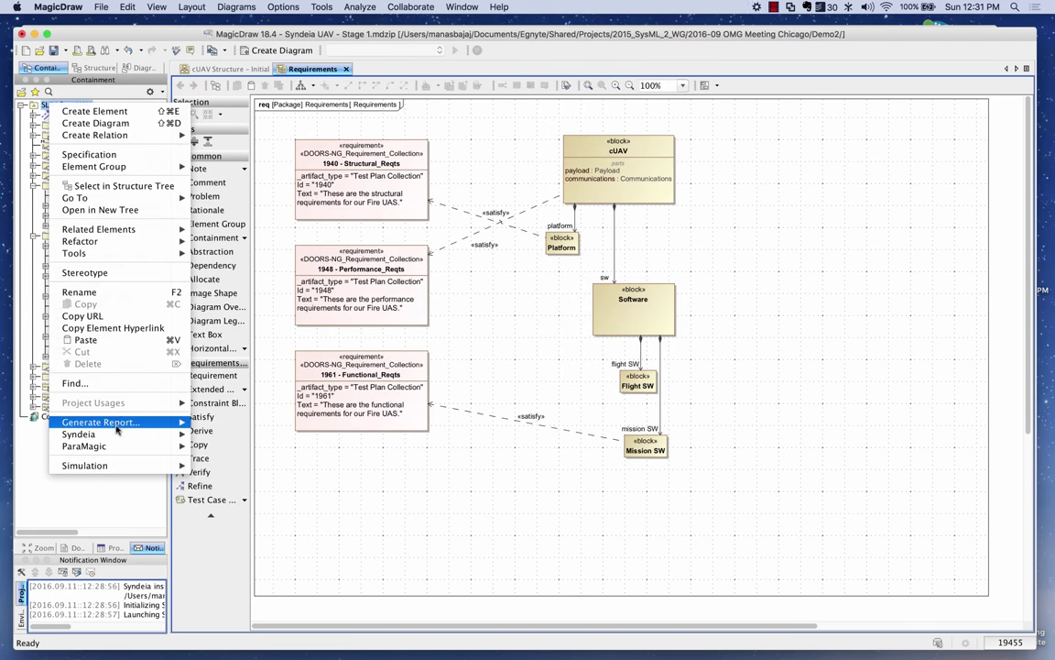
pyautogui.moveTo(119, 434)
pyautogui.moveTo(275, 469)
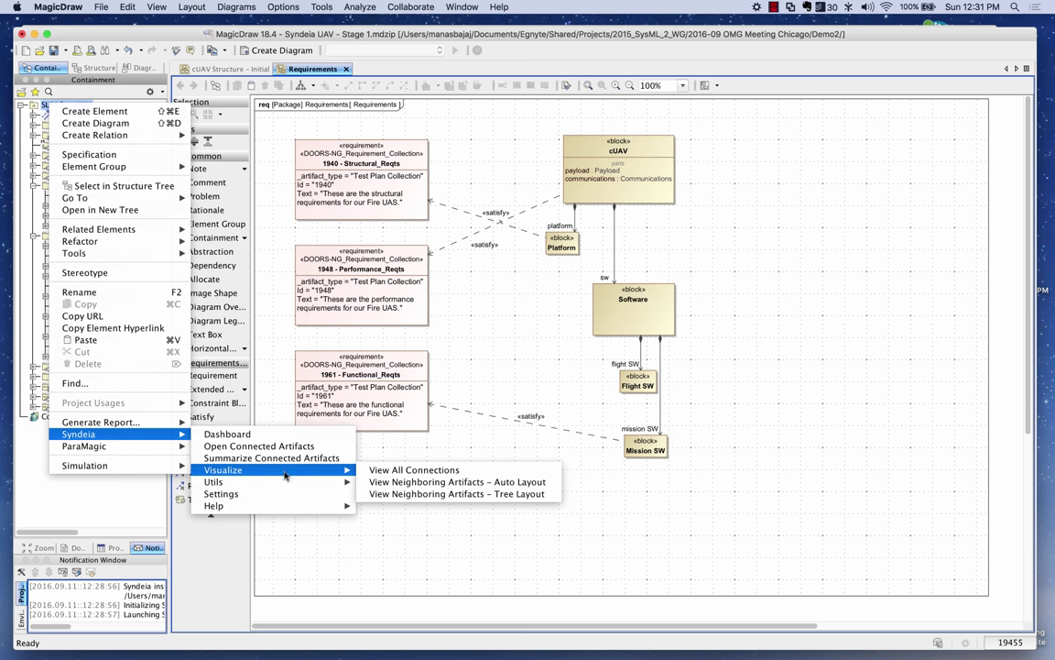
pyautogui.click(414, 470)
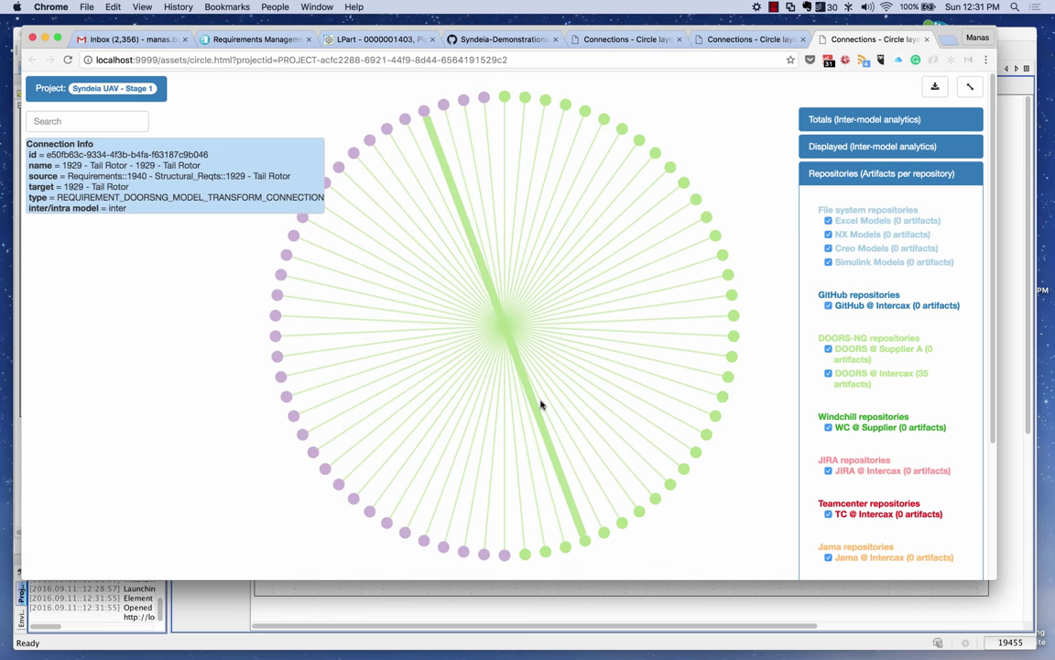
# Examine the circle graph's individual connections and its list of artifacts per repository.
pyautogui.moveTo(373, 139)
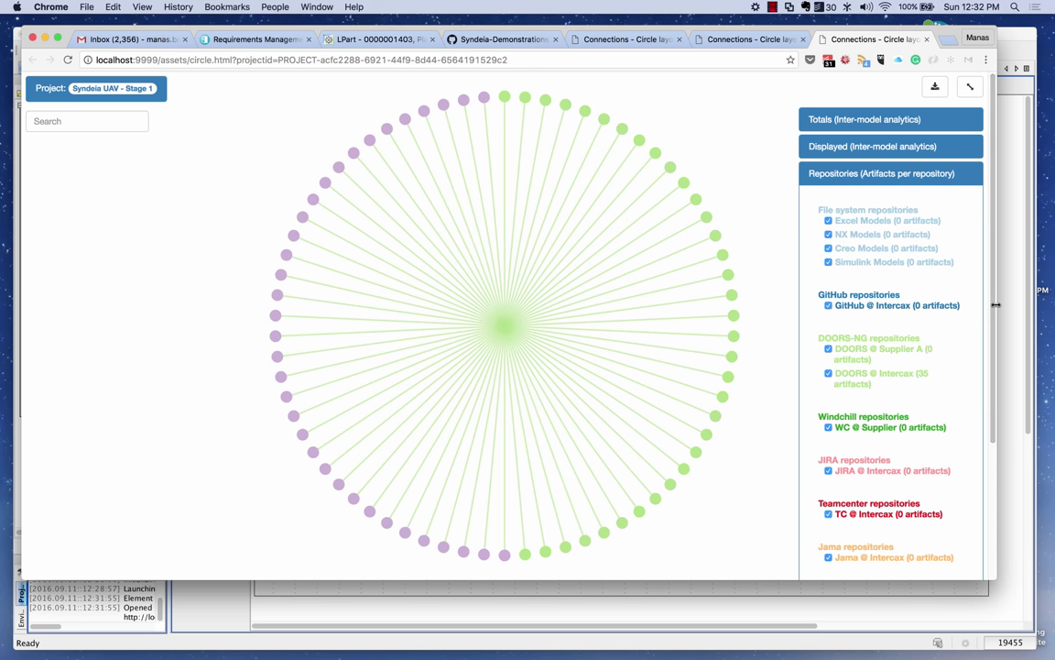
pyautogui.scroll(-2, 994, 360)
pyautogui.scroll(-4, 994, 360)
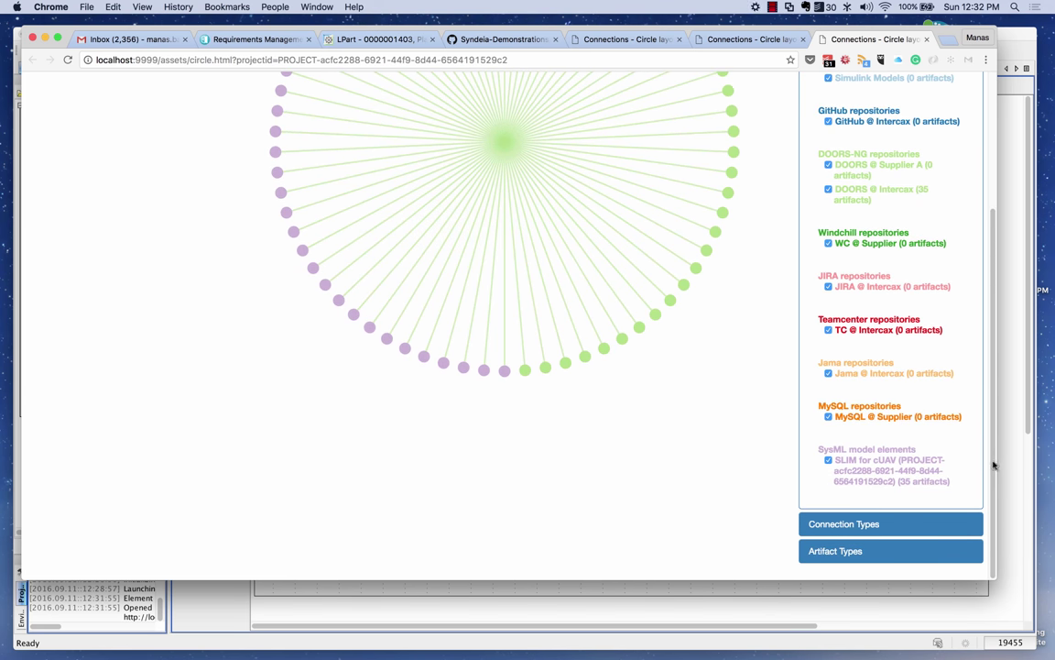
pyautogui.scroll(3, 985, 464)
pyautogui.scroll(2, 990, 370)
pyautogui.moveTo(452, 272); pyautogui.dragTo(407, 261)
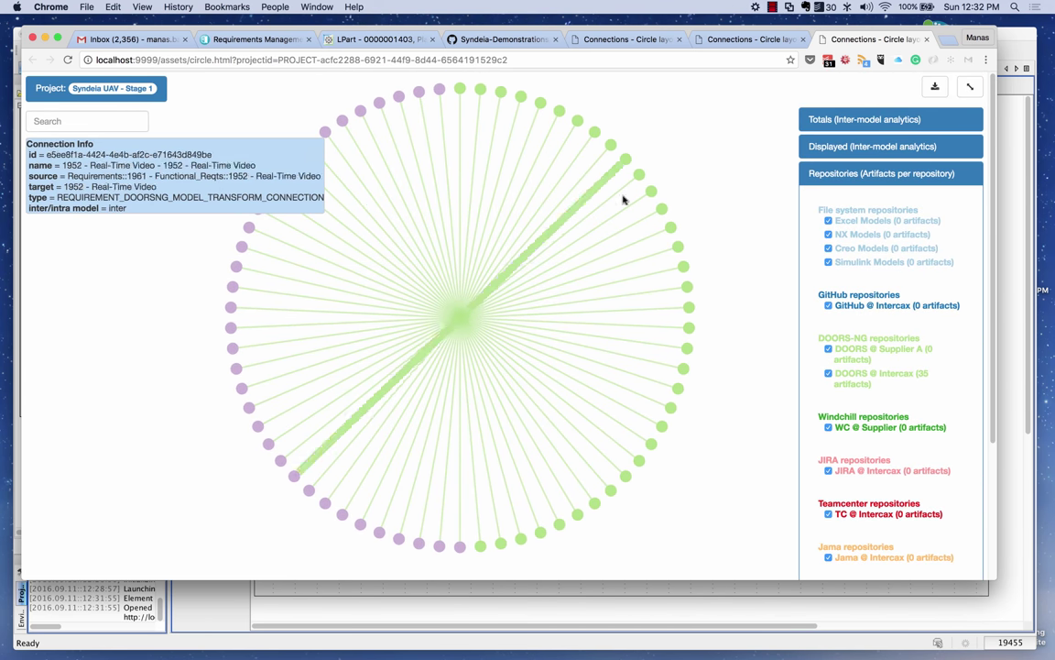
# Return to the Syndeia Dashboard's Connection Manager and load the WC @ Supplier Windchill repository.
pyautogui.press('super+Tab')
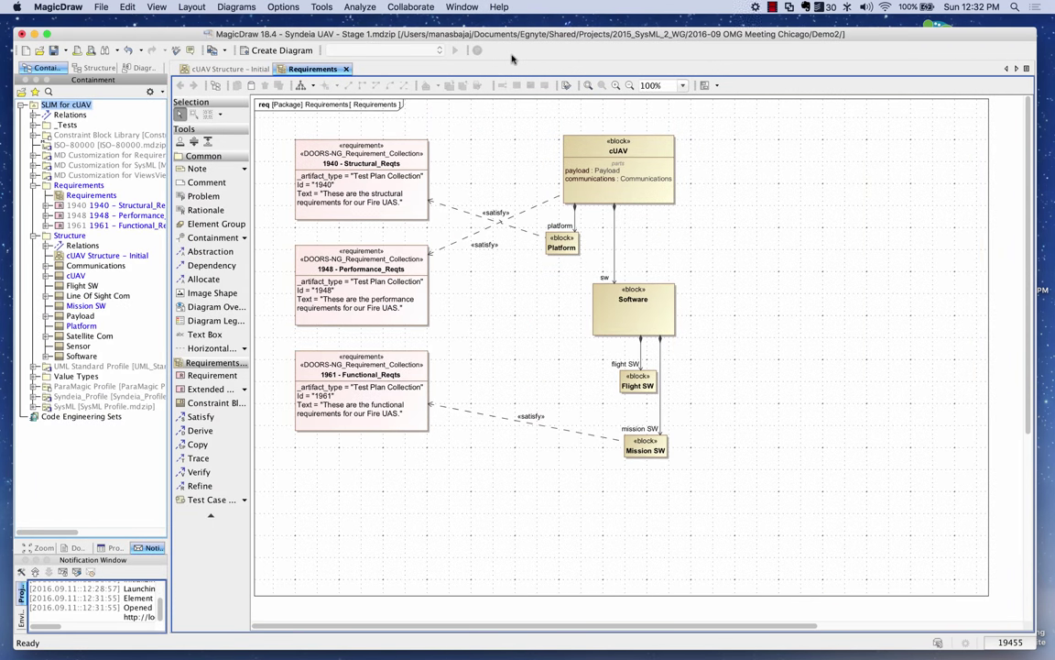
pyautogui.hotkey('ctrl', 'Up')
pyautogui.click(237, 247)
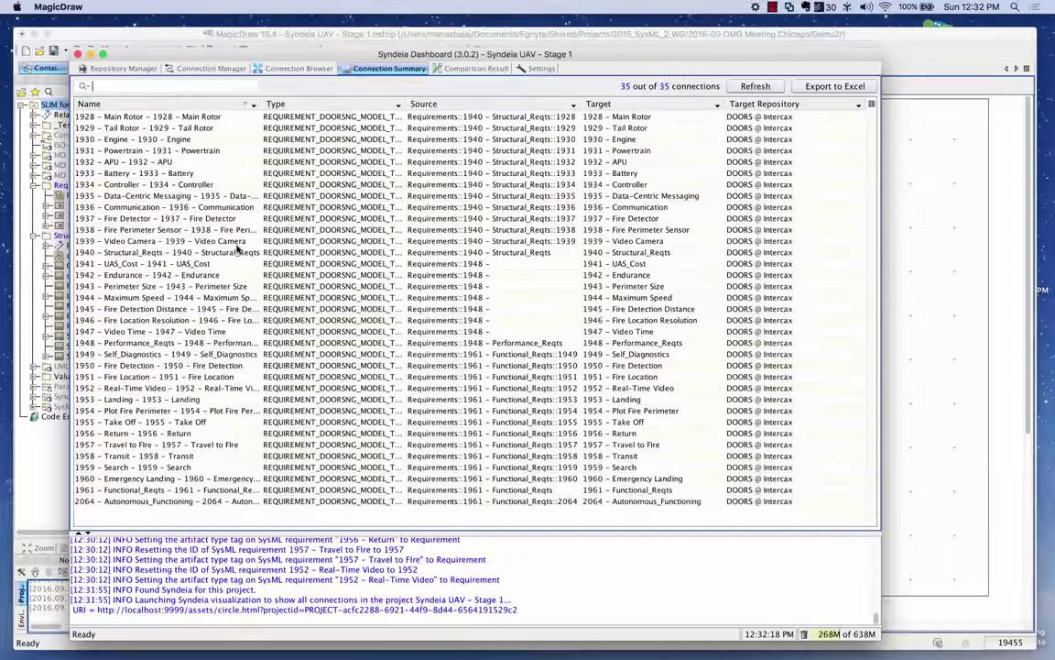
pyautogui.click(183, 68)
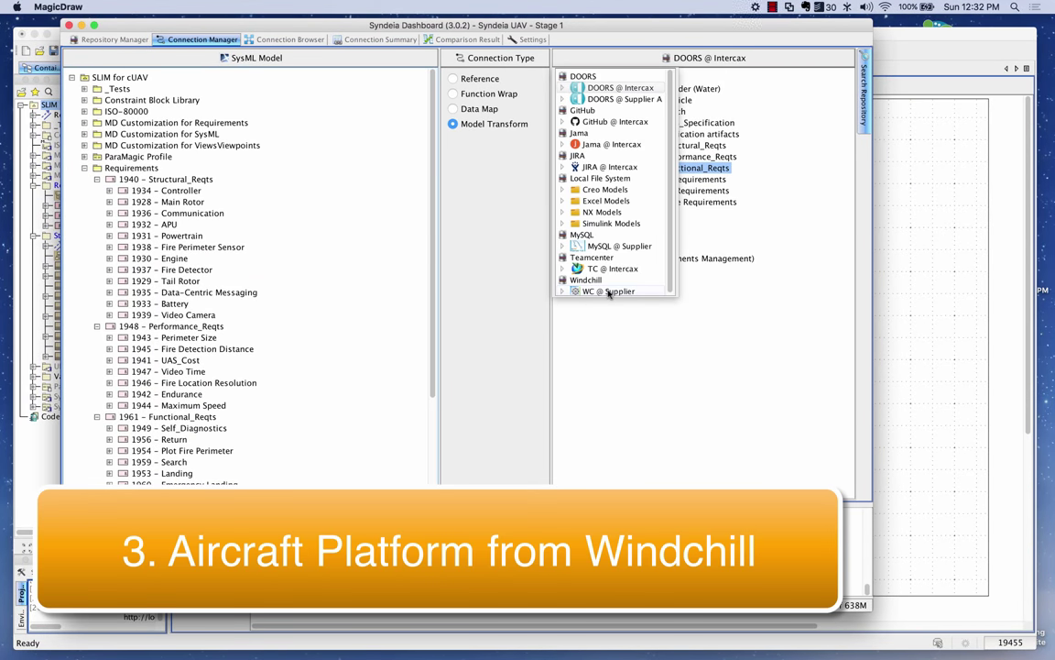
pyautogui.click(608, 291)
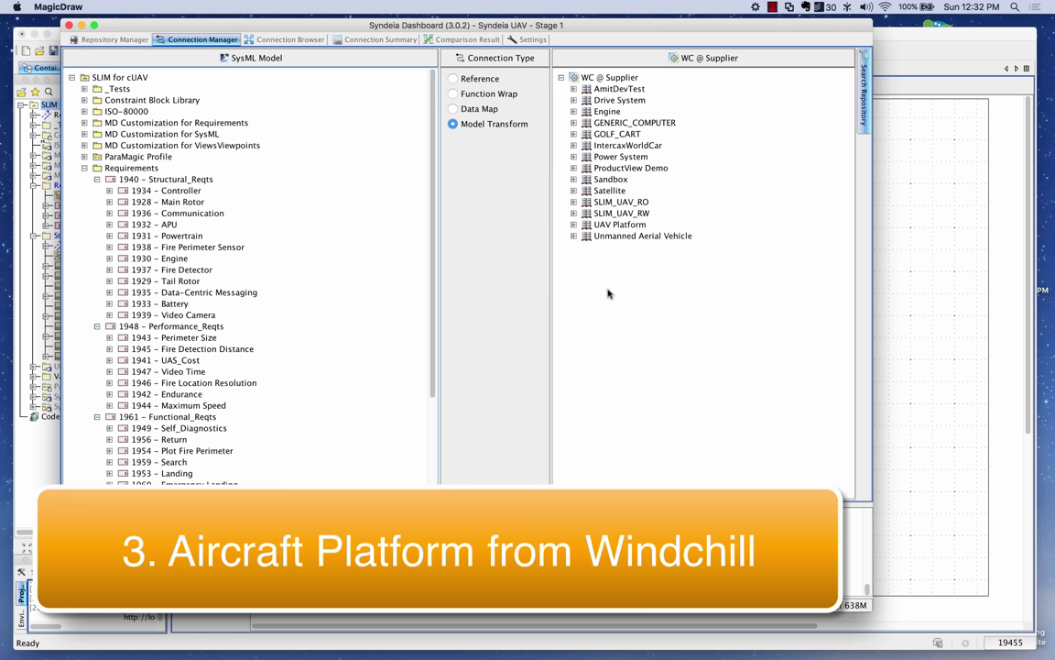
# Collapse the SysML Requirements package and expand UAV Platform's Folders down to the parts of Platform (A.13).
pyautogui.click(85, 169)
pyautogui.click(573, 224)
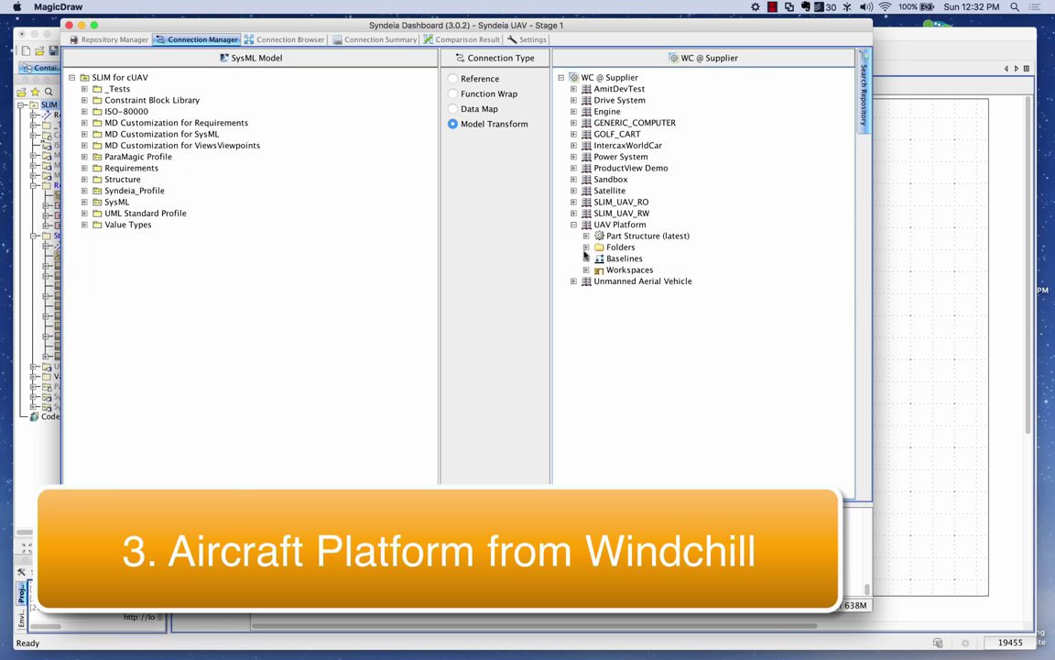
pyautogui.click(586, 247)
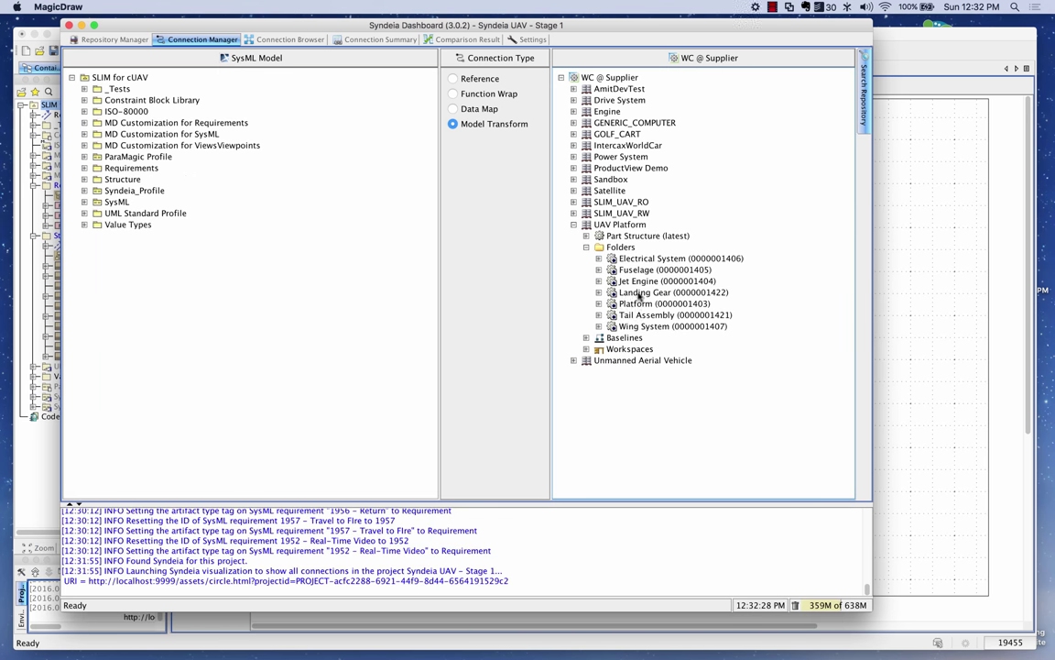
pyautogui.doubleClick(632, 304)
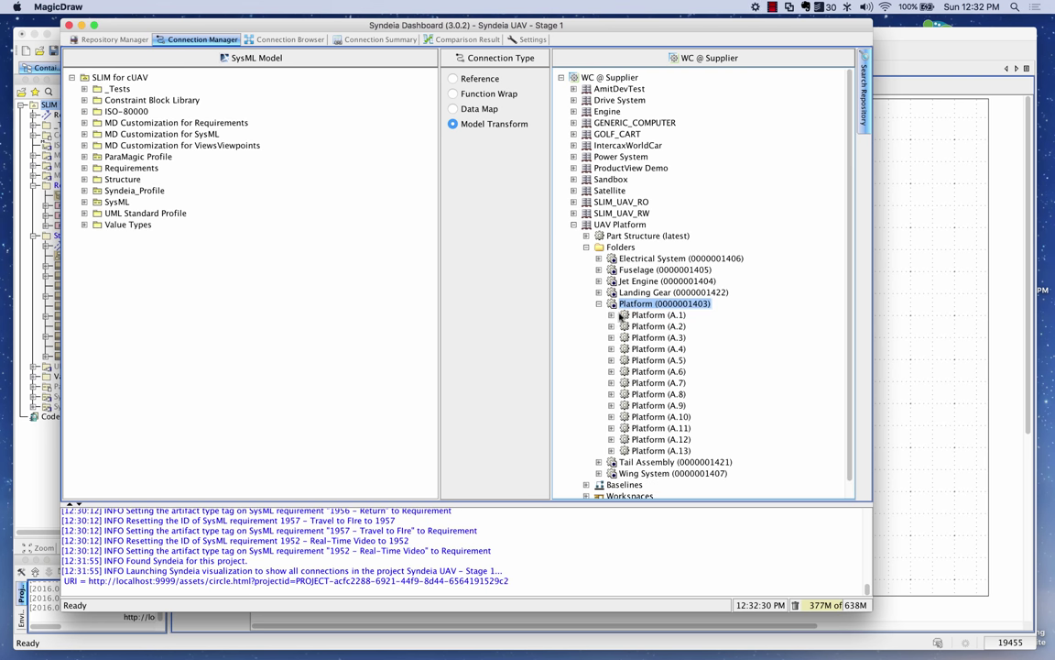
pyautogui.scroll(-1, 581, 336)
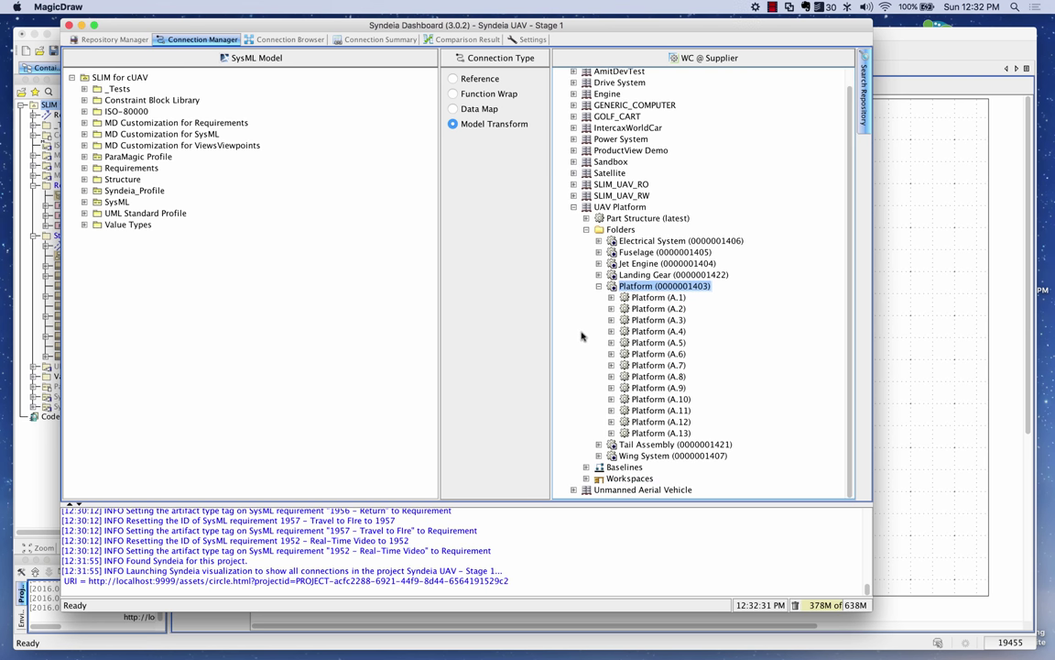
pyautogui.click(611, 433)
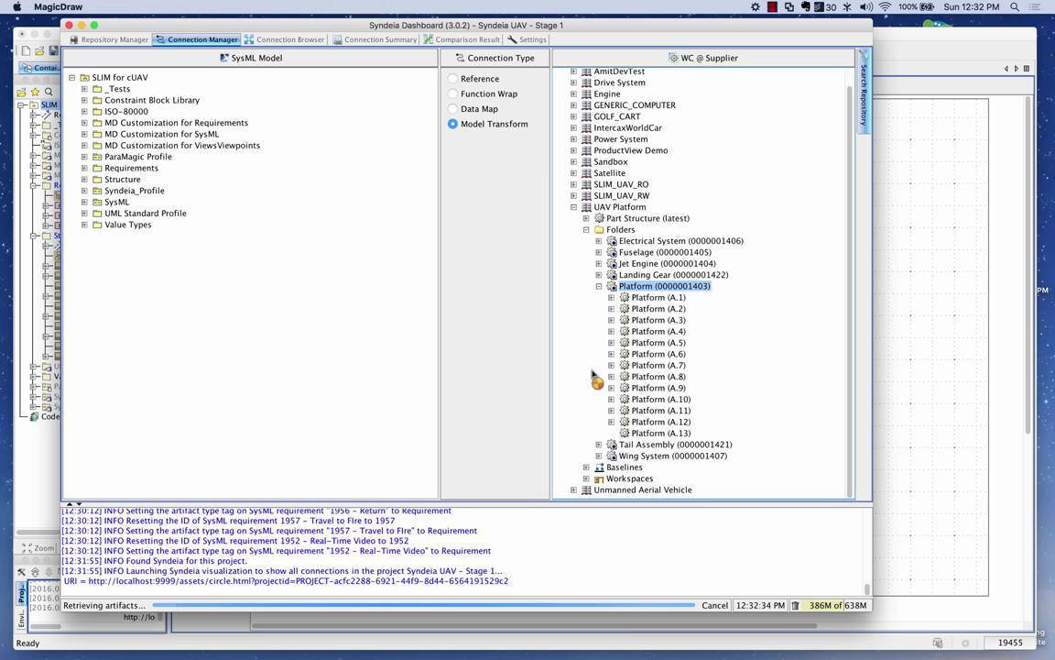
pyautogui.scroll(-2, 591, 374)
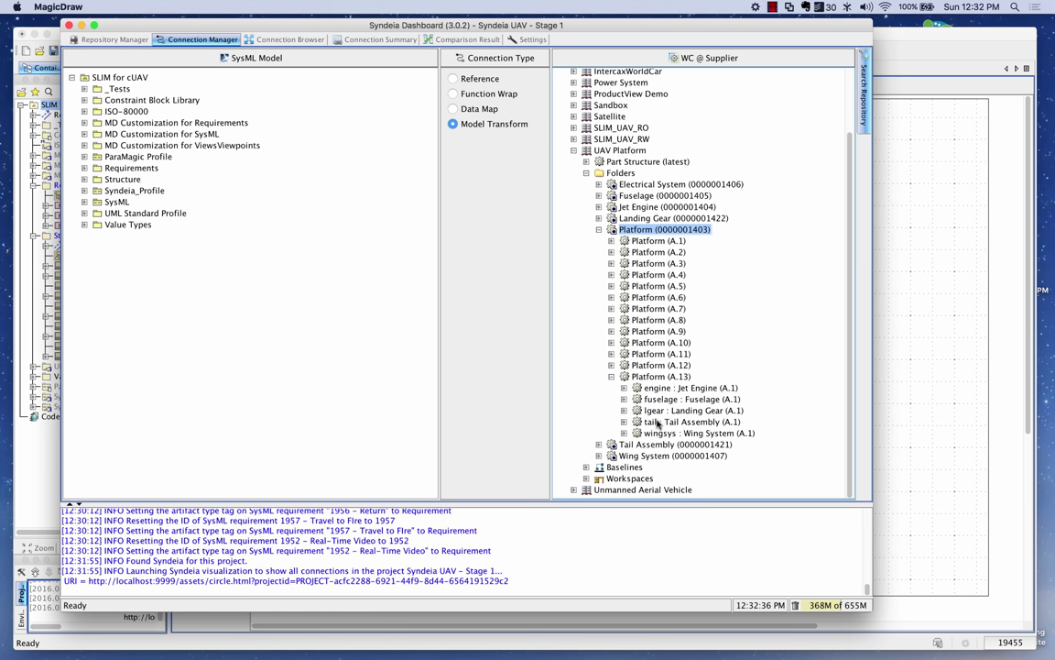
# Generate a SysML block structure from Platform (A.13) in the Structure package, with com.intercax.lpart.mass.goal as the value property.
pyautogui.click(654, 378)
pyautogui.moveTo(656, 377); pyautogui.dragTo(124, 178)
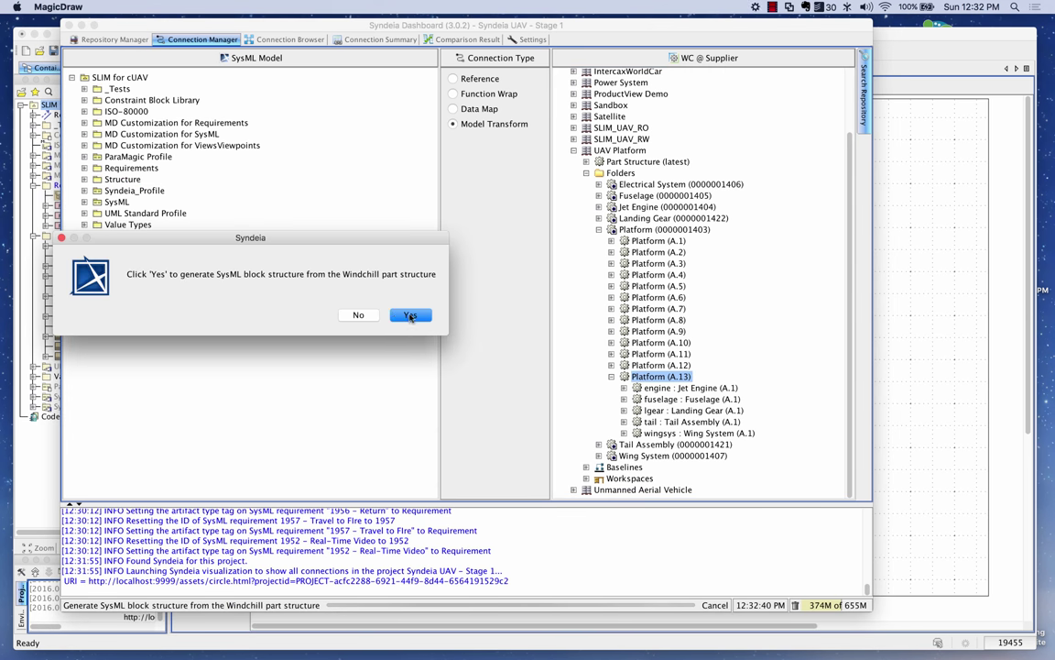
pyautogui.click(411, 315)
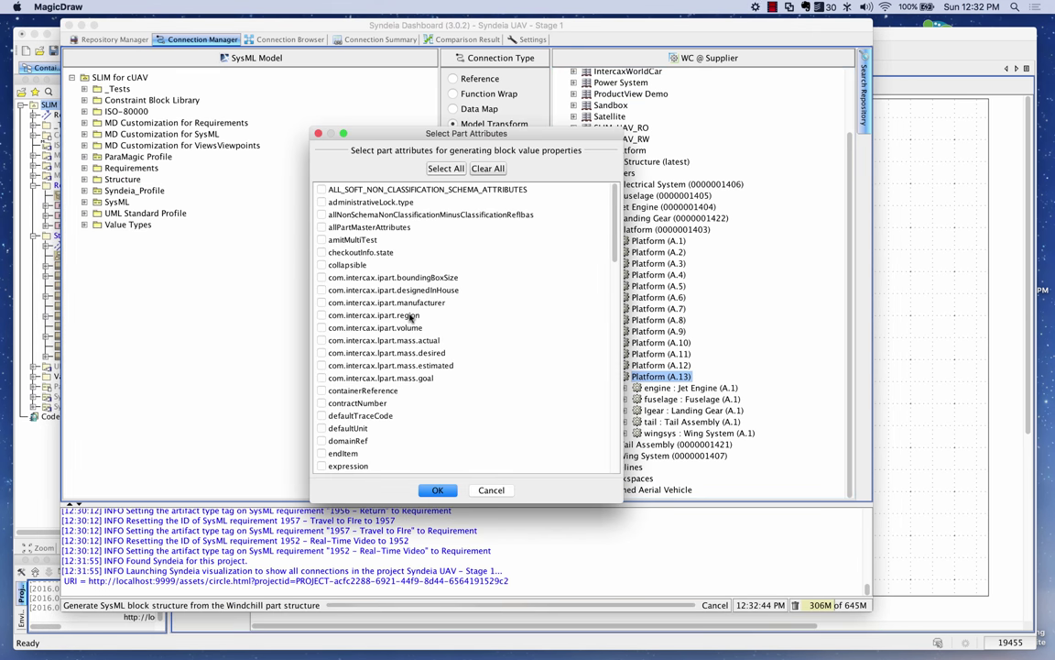
pyautogui.click(375, 378)
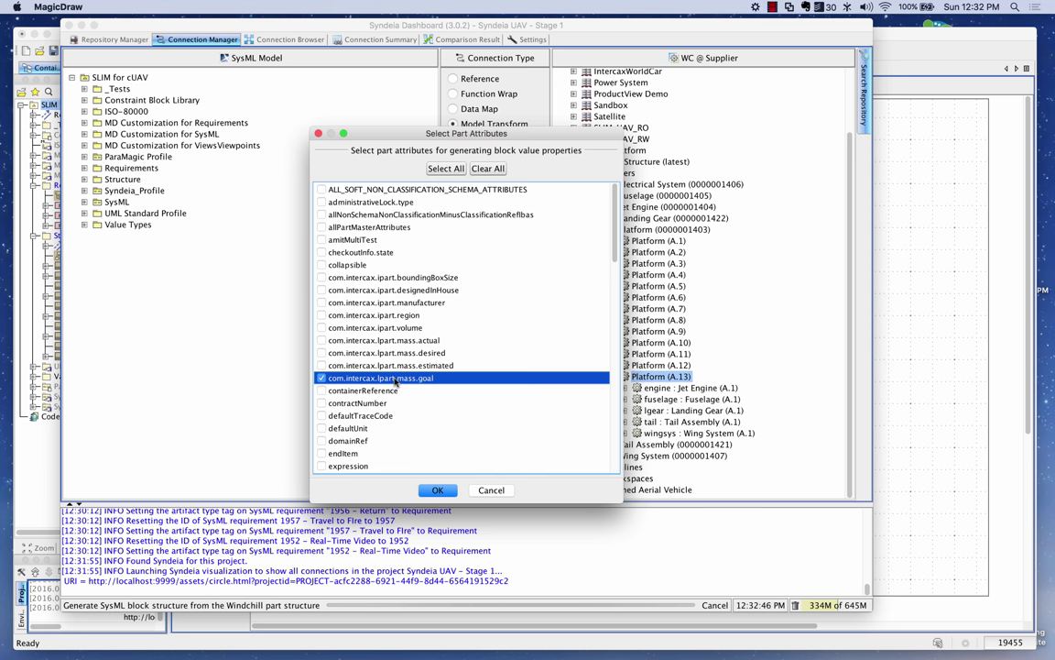
pyautogui.click(439, 491)
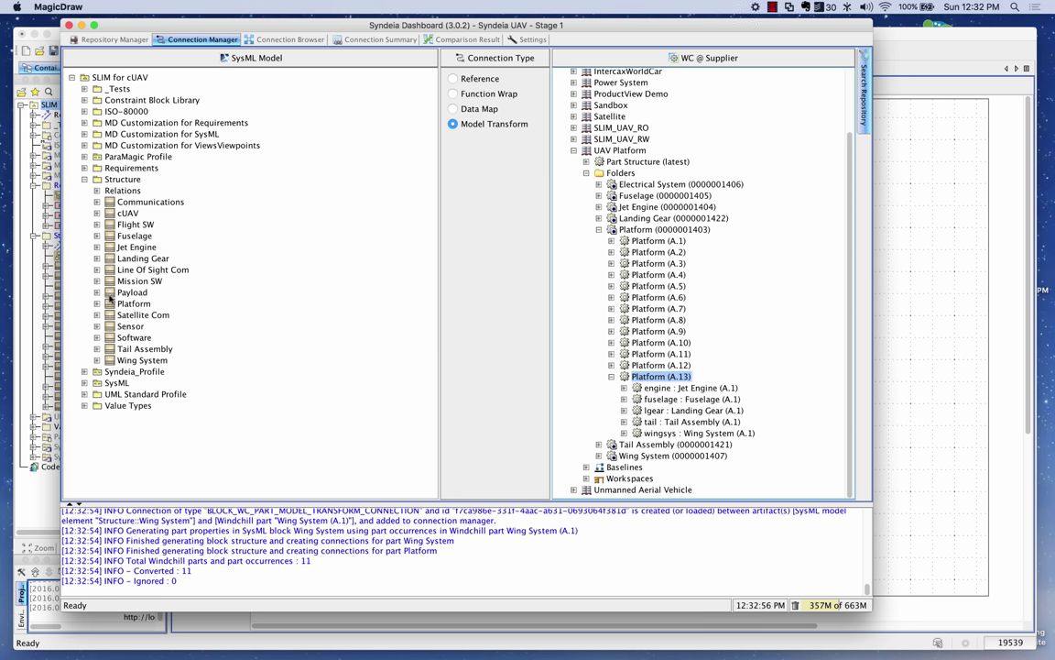
# Inspect the value and part properties of the generated Platform block, from its mass goal to wingsys.
pyautogui.click(97, 303)
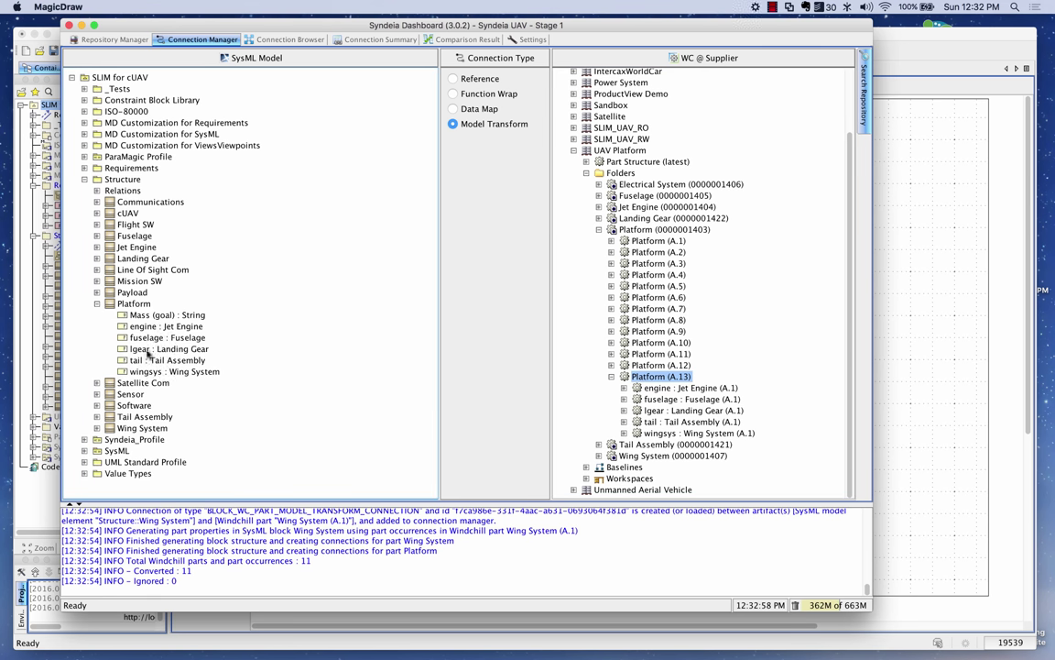
pyautogui.press('Down')
pyautogui.press('Down')
pyautogui.press('Down')
pyautogui.press('Down')
pyautogui.press('Down')
pyautogui.press('Down')
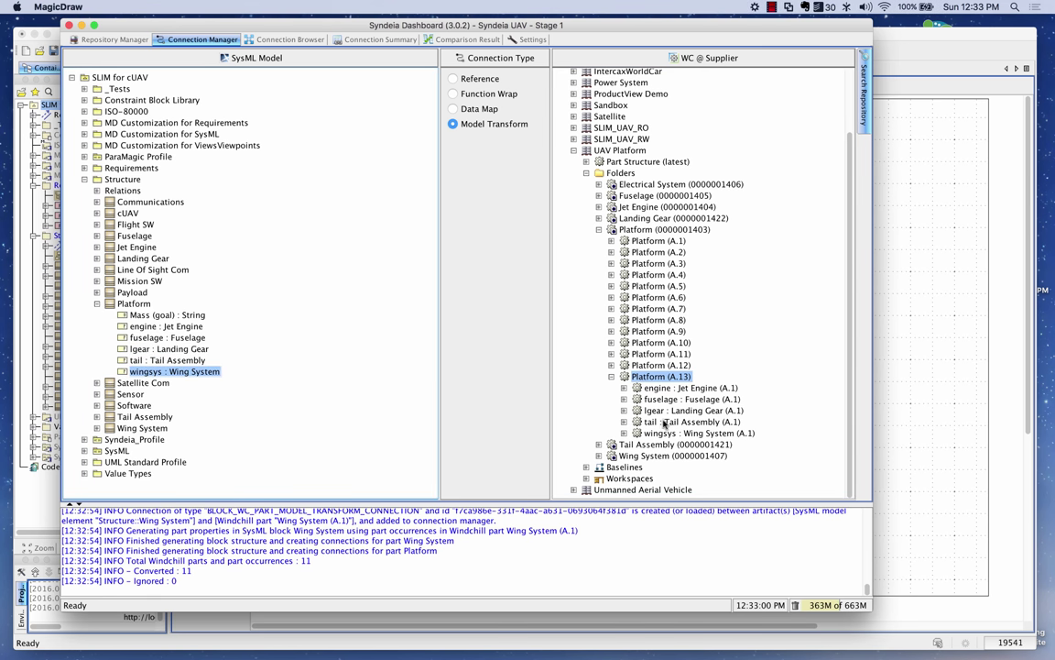
# Locate the Platform block under Structure in the Connection Browser and examine its connection to the Windchill part Platform (A.13).
pyautogui.click(310, 40)
pyautogui.scroll(-2, 146, 346)
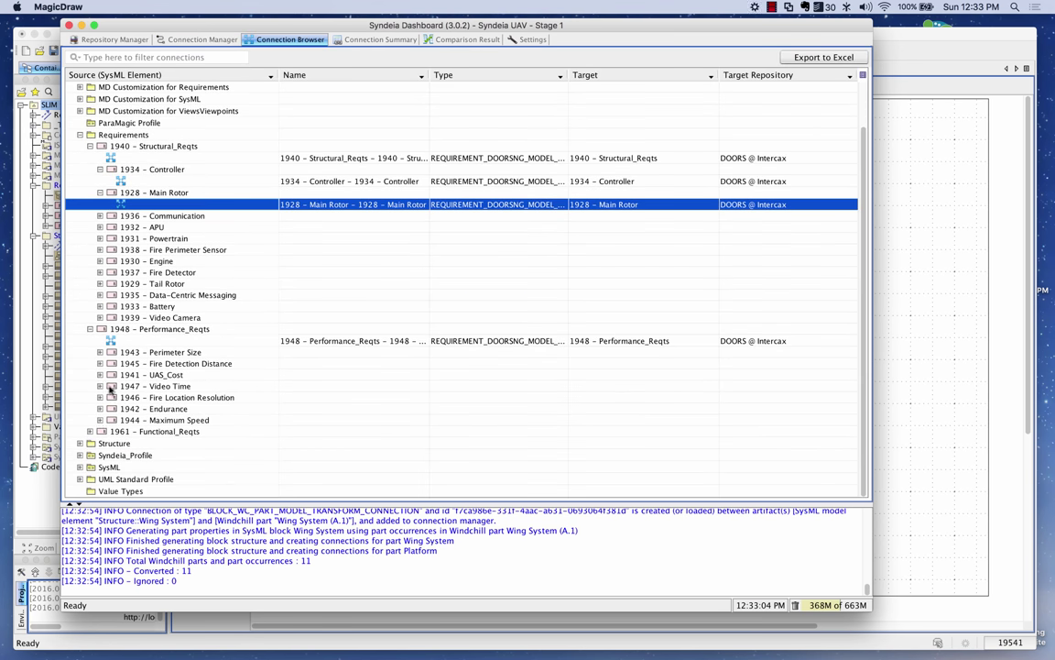
pyautogui.click(81, 444)
pyautogui.scroll(-4, 139, 405)
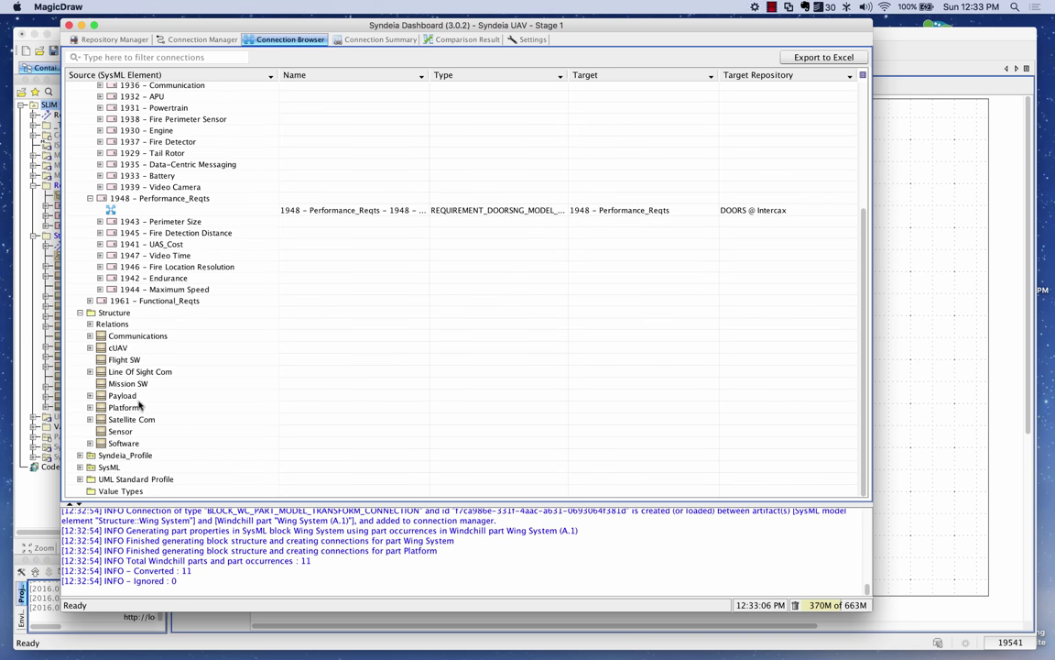
pyautogui.click(90, 407)
pyautogui.scroll(-3, 124, 376)
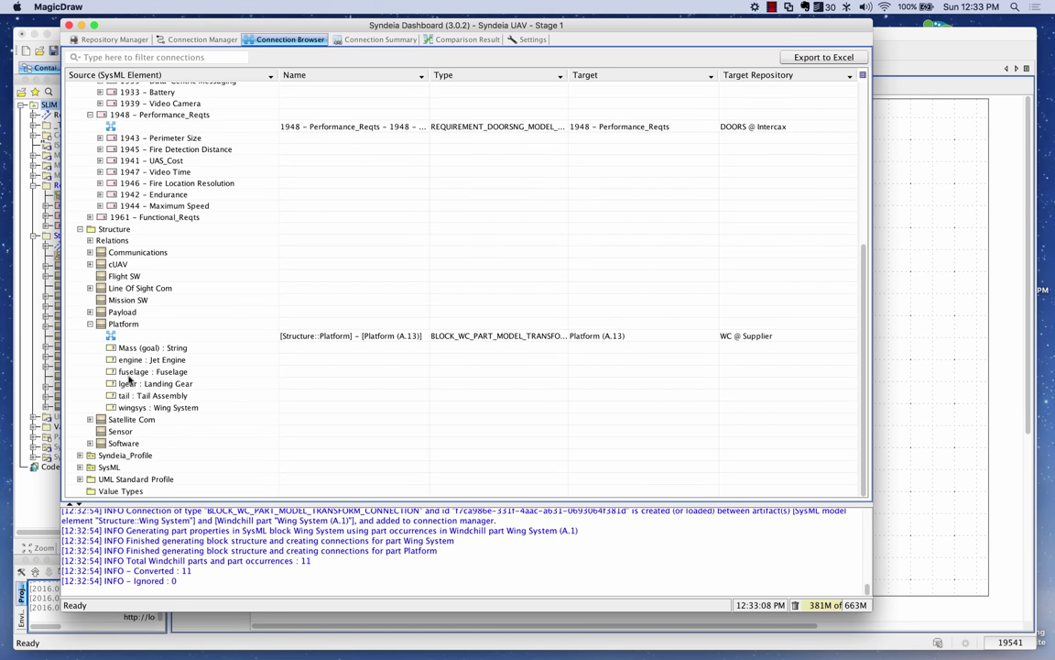
pyautogui.click(139, 336)
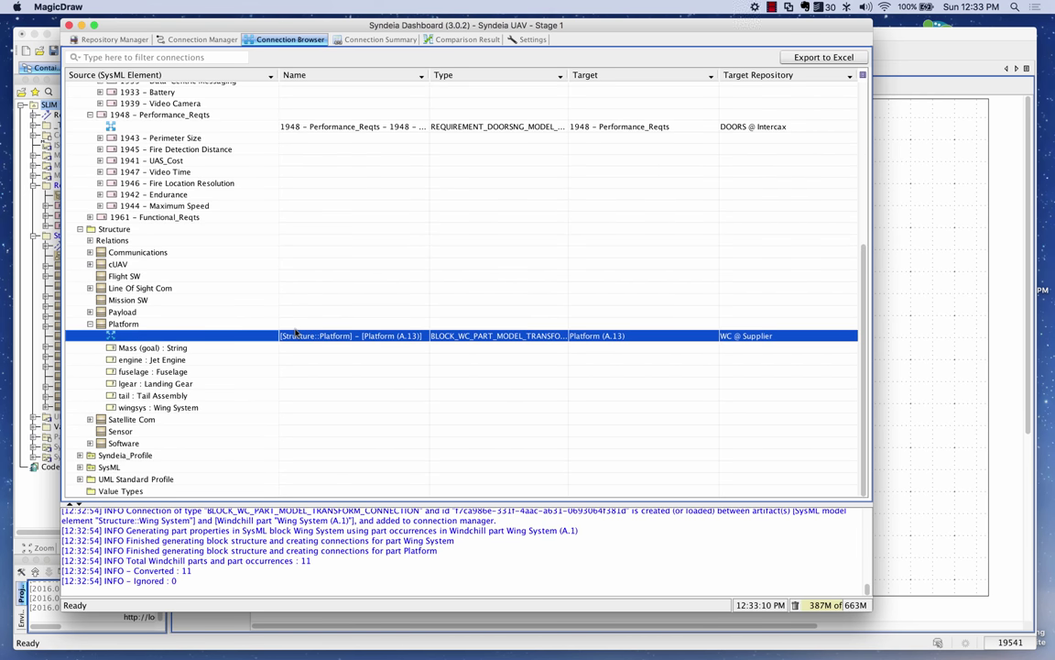
# On the cUAV Structure - Initial diagram, show the Platform block's parts compartment and shift the Flight SW block clear of it.
pyautogui.click(50, 33)
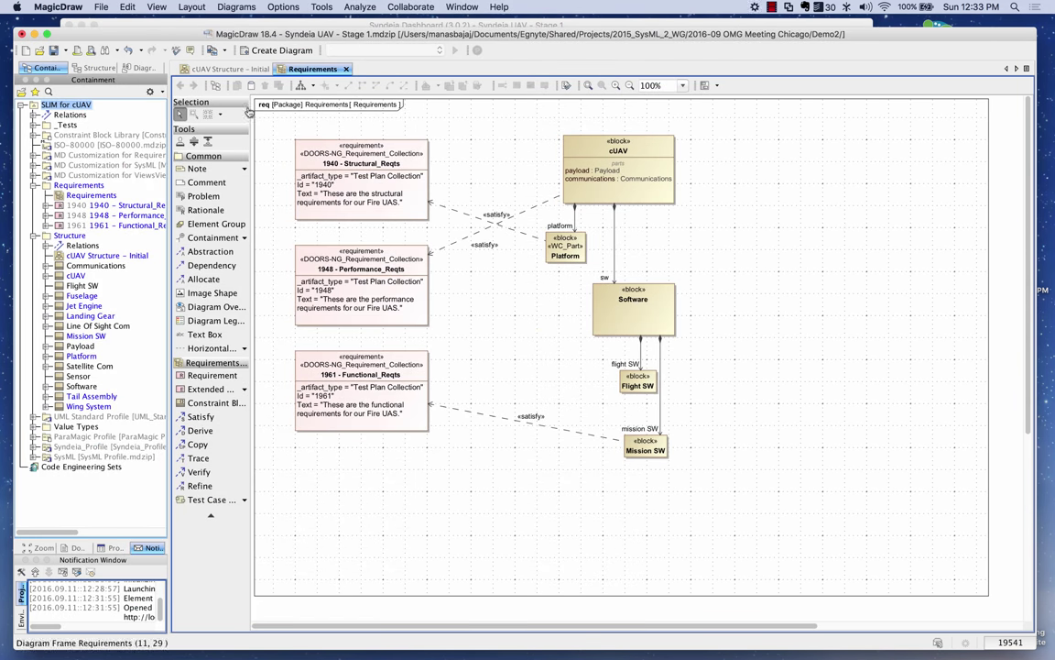
pyautogui.click(229, 69)
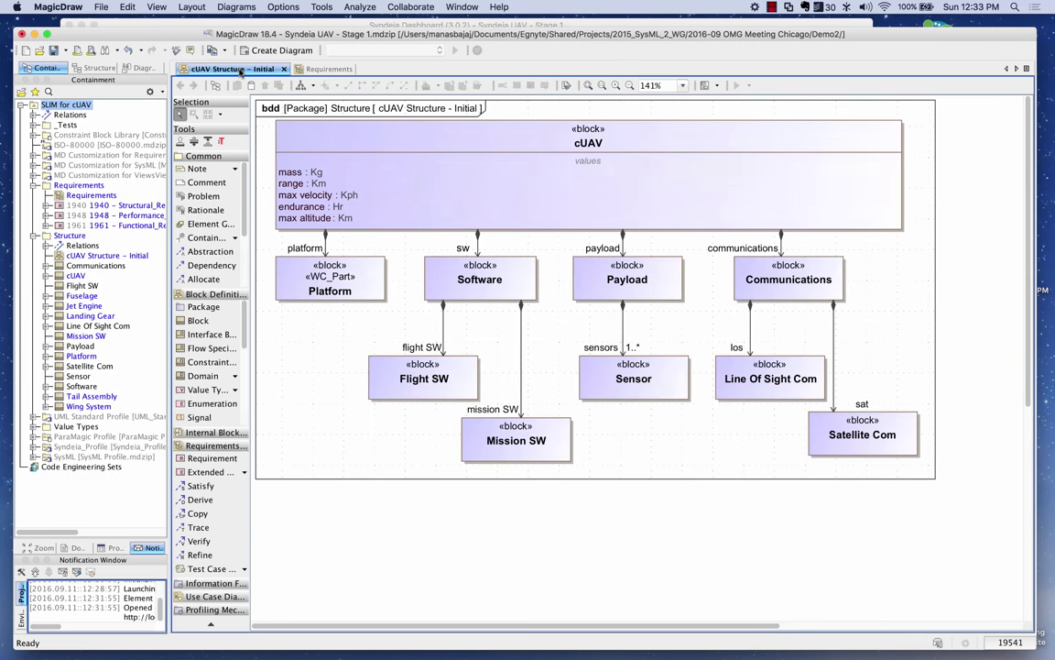
pyautogui.click(286, 268)
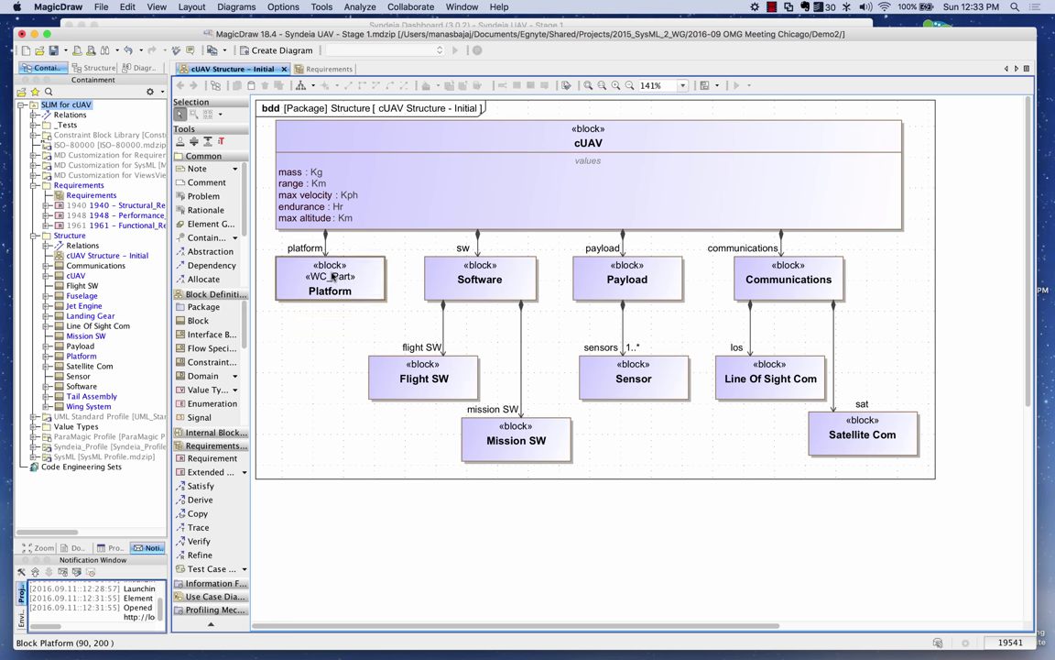
pyautogui.click(273, 265)
pyautogui.click(183, 304)
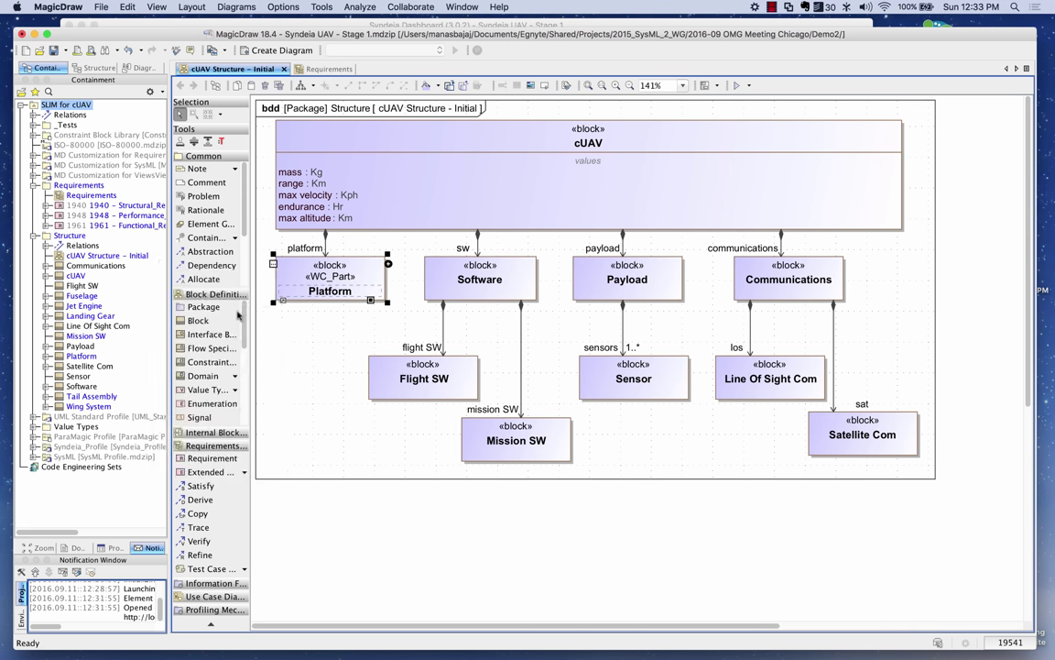
pyautogui.moveTo(431, 393); pyautogui.dragTo(462, 382)
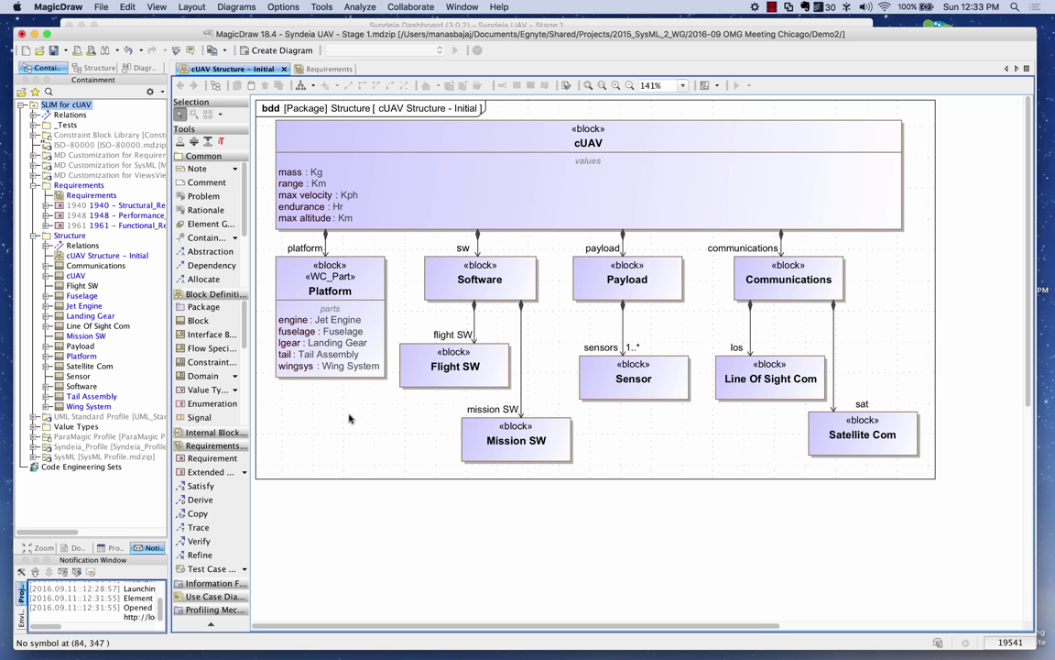
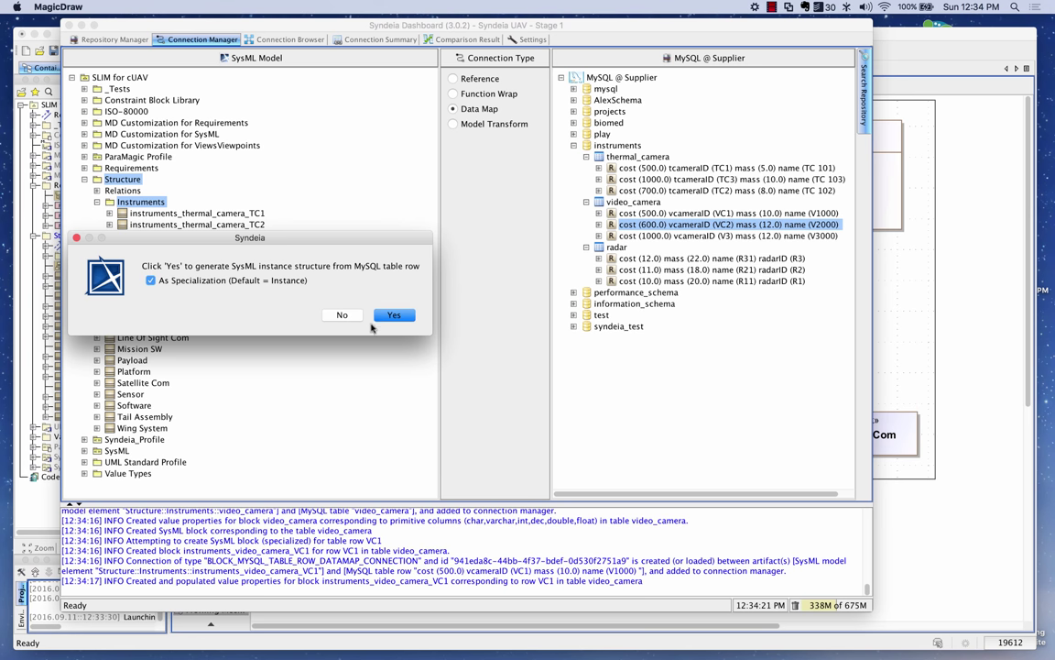
# Generate specialized SysML blocks in the Instruments package from MySQL video_camera row VC2 and radar rows R1 and R2, using Data Map connections.
pyautogui.click(392, 315)
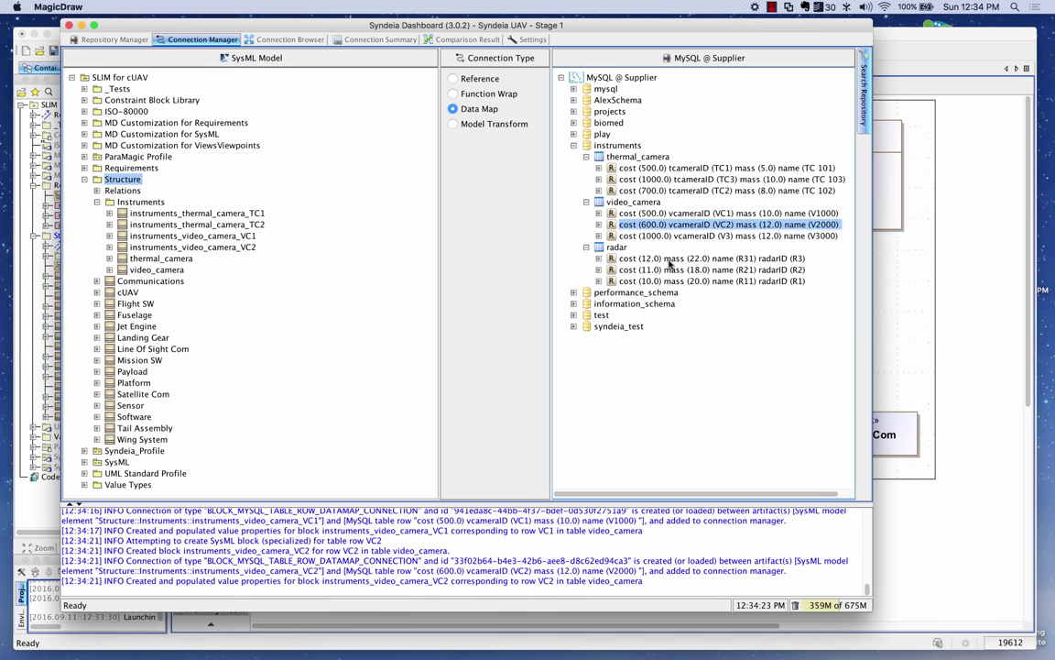
pyautogui.moveTo(672, 282); pyautogui.dragTo(141, 203)
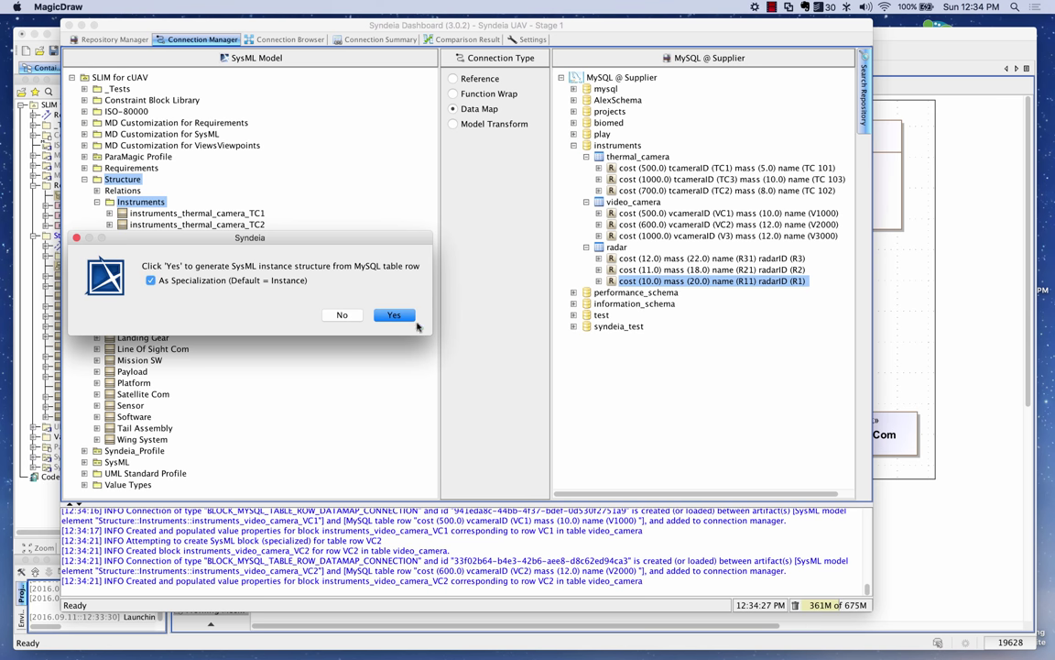
pyautogui.click(394, 315)
pyautogui.click(681, 270)
pyautogui.moveTo(681, 272); pyautogui.dragTo(141, 202)
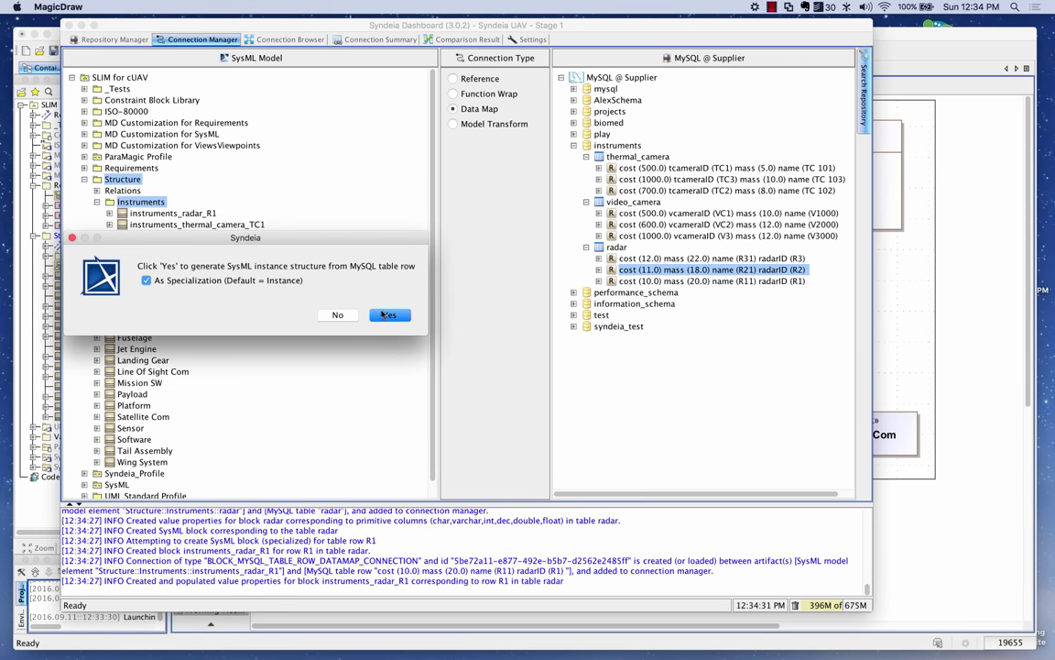
pyautogui.click(385, 314)
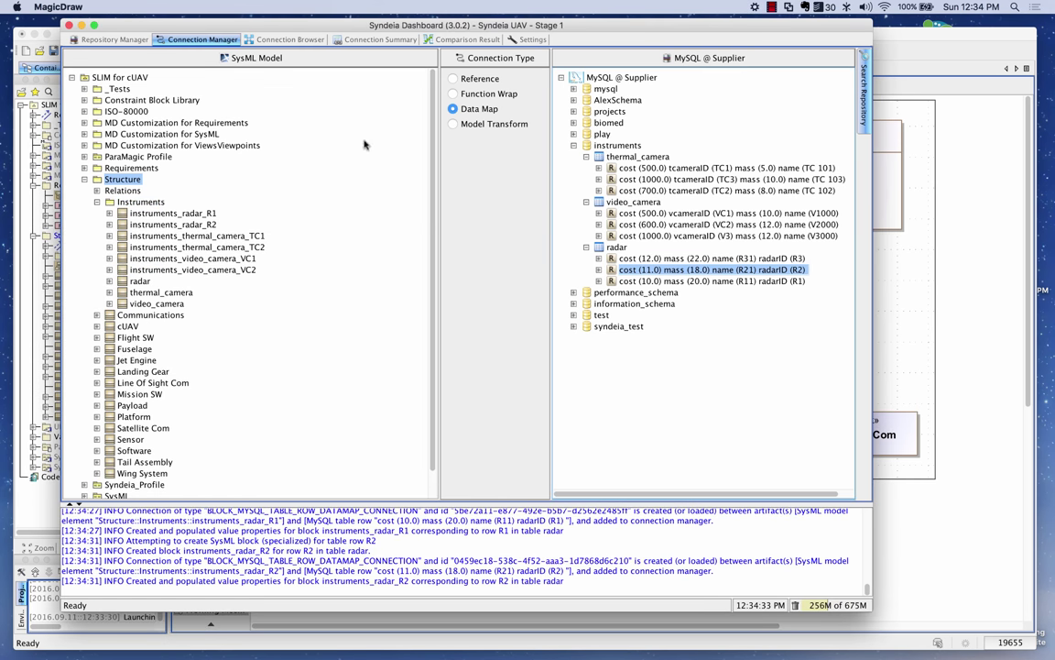
# Return to MagicDraw's cUAV Structure - Initial diagram and expand the Instruments package in the containment tree.
pyautogui.click(32, 301)
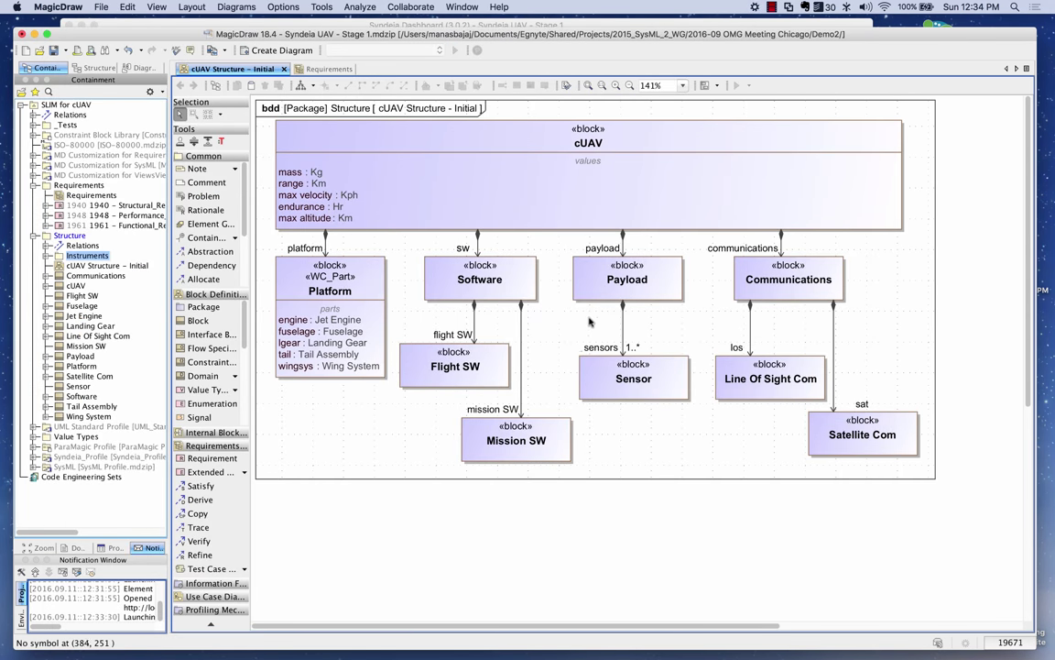
pyautogui.scroll(-3, 534, 303)
pyautogui.scroll(-1, 578, 319)
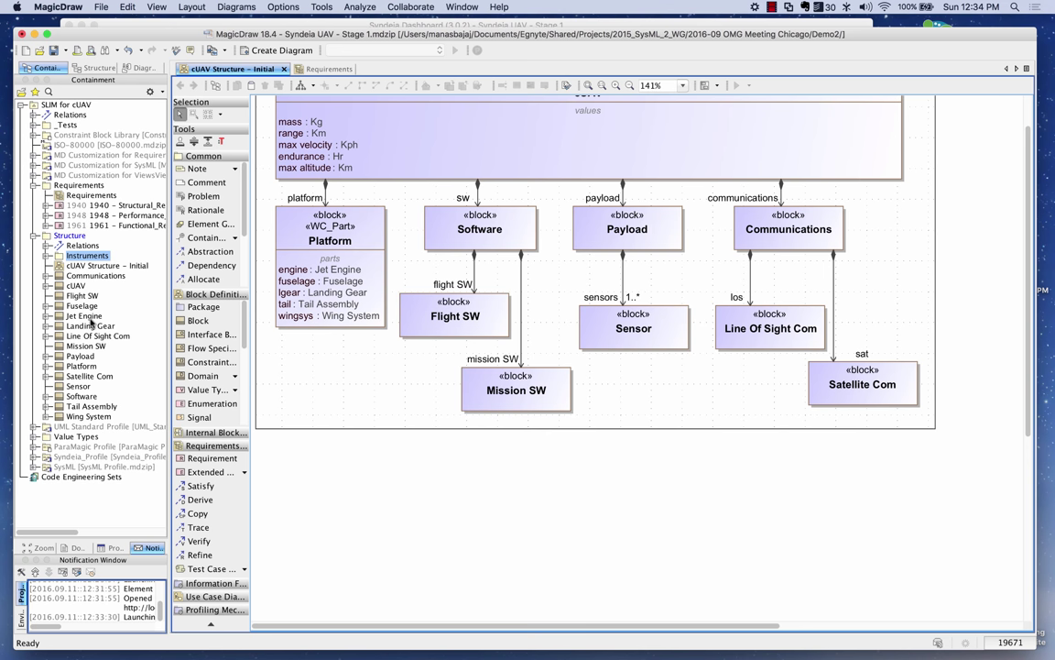
pyautogui.click(47, 255)
pyautogui.click(597, 344)
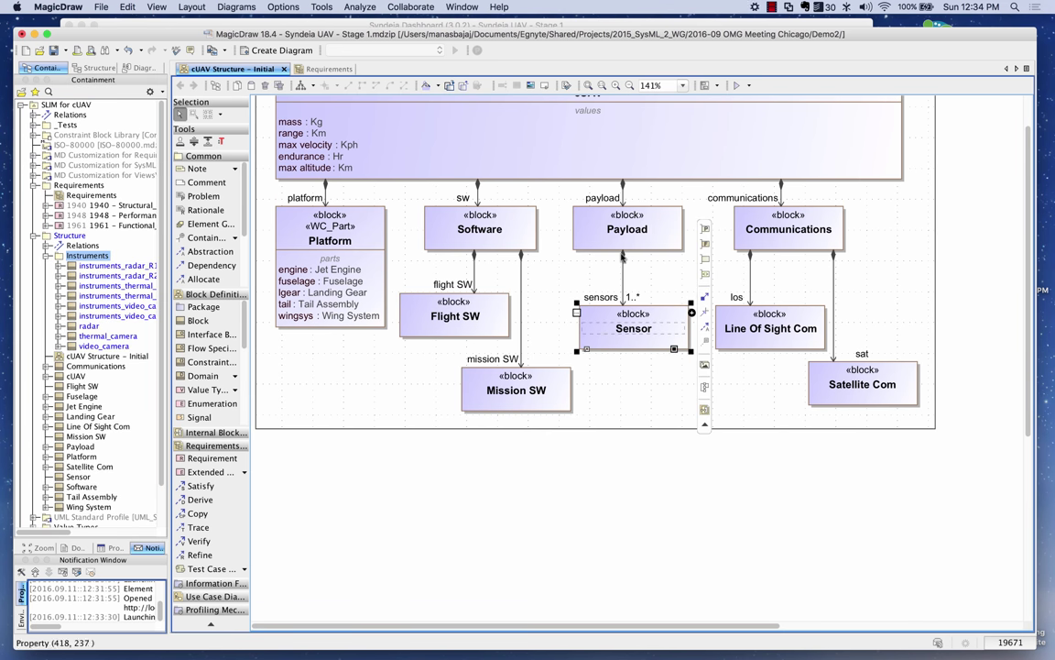
pyautogui.click(555, 285)
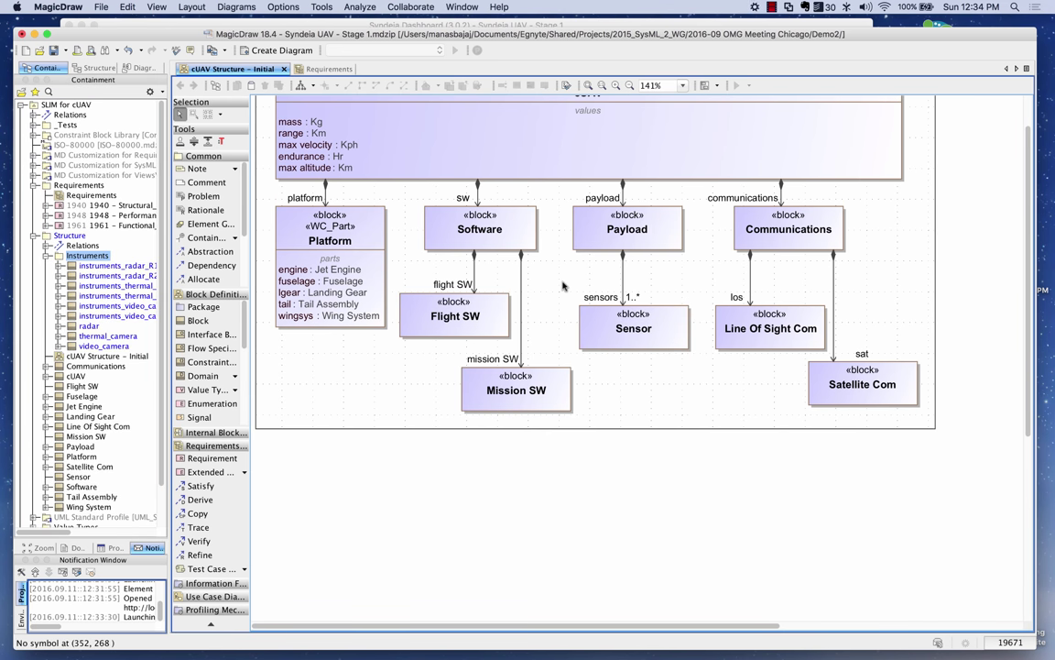
# Place the radar, thermal_camera and video_camera blocks from the Instruments package on the diagram below the Sensor block.
pyautogui.click(91, 337)
pyautogui.click(85, 327)
pyautogui.moveTo(603, 458); pyautogui.dragTo(579, 449)
pyautogui.click(104, 338)
pyautogui.moveTo(103, 337); pyautogui.dragTo(639, 492)
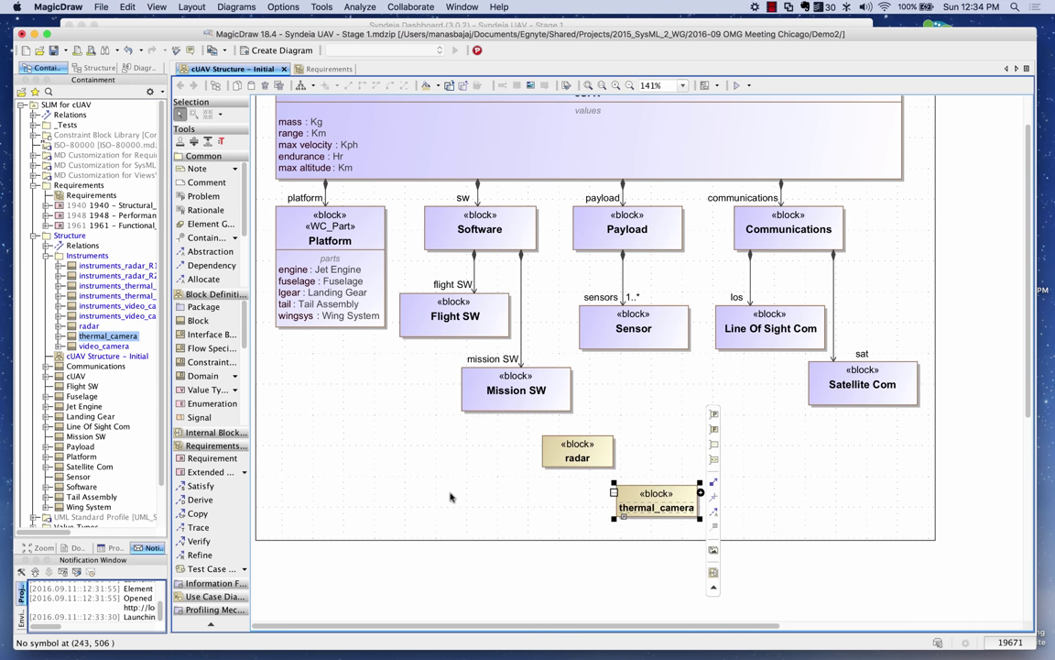
pyautogui.moveTo(105, 346); pyautogui.dragTo(688, 447)
# Reconnect Payload's sensors composition from Sensor to thermal_camera, remove the Sensor block from the diagram and straighten the path.
pyautogui.click(626, 295)
pyautogui.moveTo(626, 295); pyautogui.dragTo(657, 490)
pyautogui.click(657, 330)
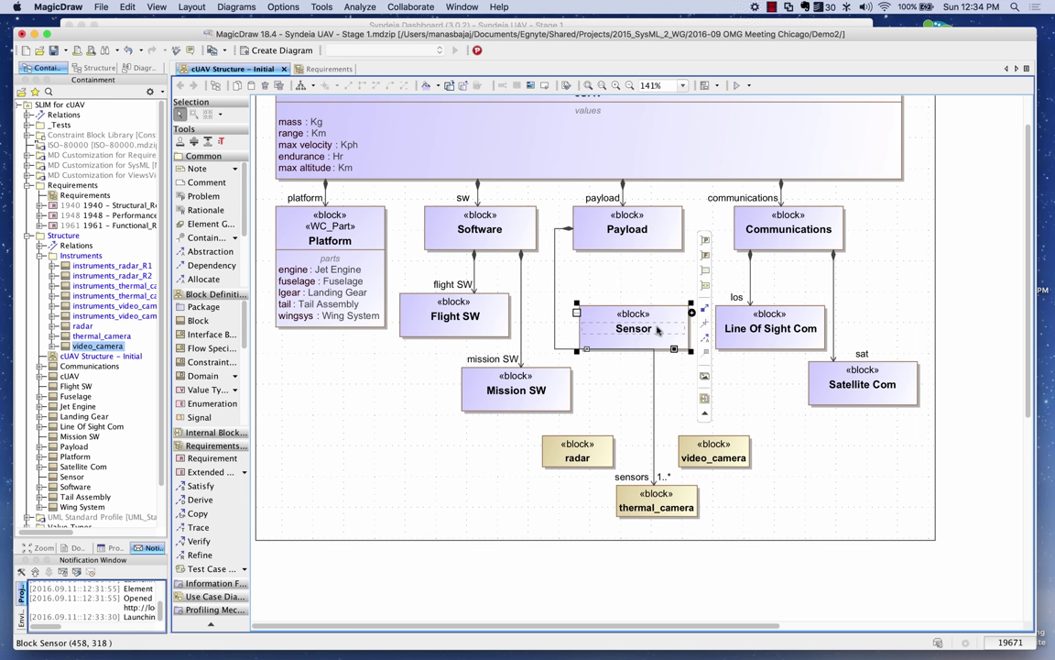
pyautogui.press('Delete')
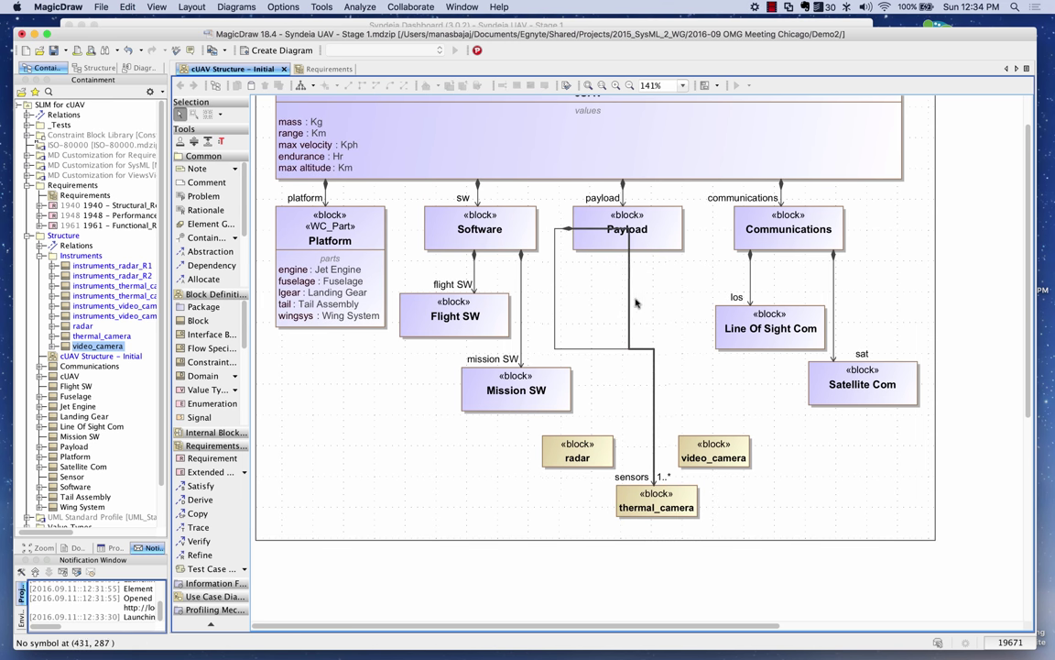
pyautogui.moveTo(635, 302); pyautogui.dragTo(643, 343)
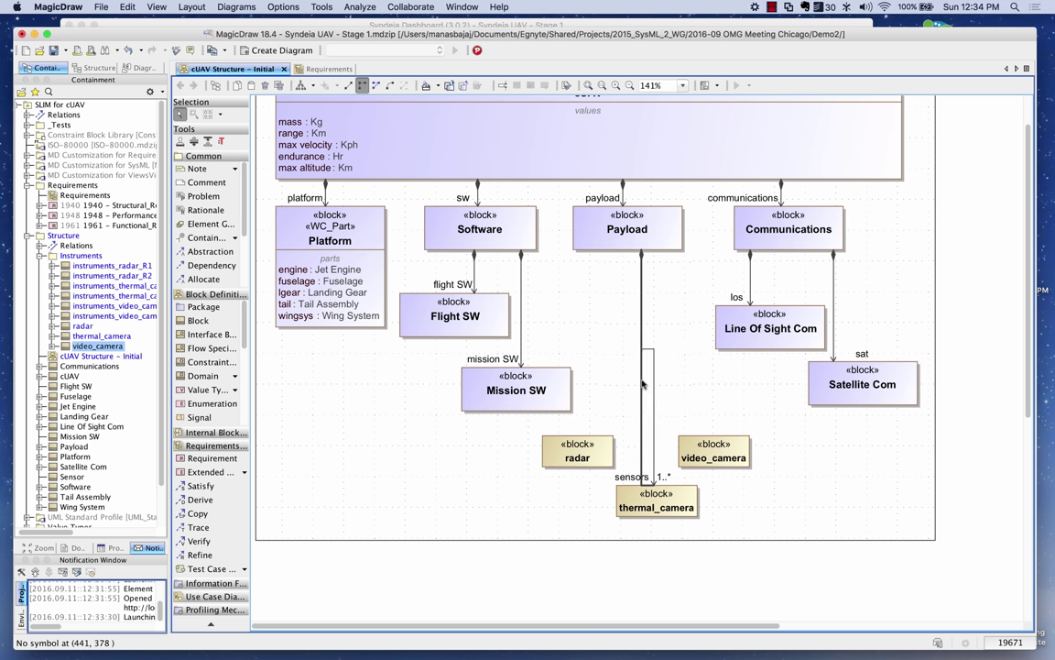
# Rename the part property on the Payload to thermal_camera composition as thermal cameras.
pyautogui.doubleClick(621, 477)
pyautogui.write('therm')
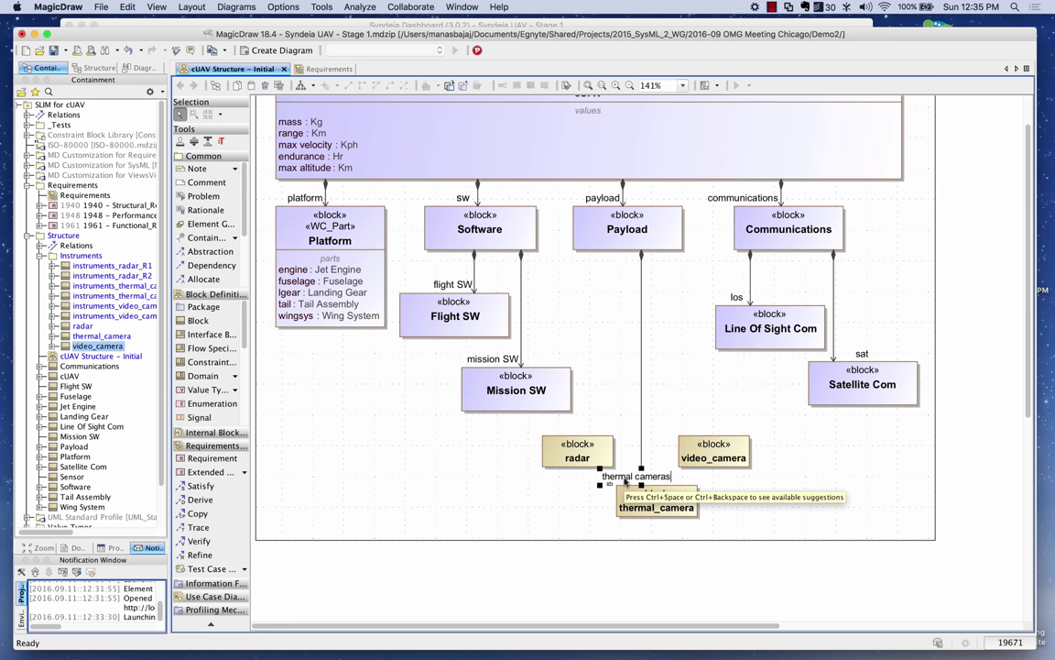
pyautogui.write('al cameras')
pyautogui.press('Return')
# Draw a composition from Payload to the radar block and name its part property radars.
pyautogui.click(653, 229)
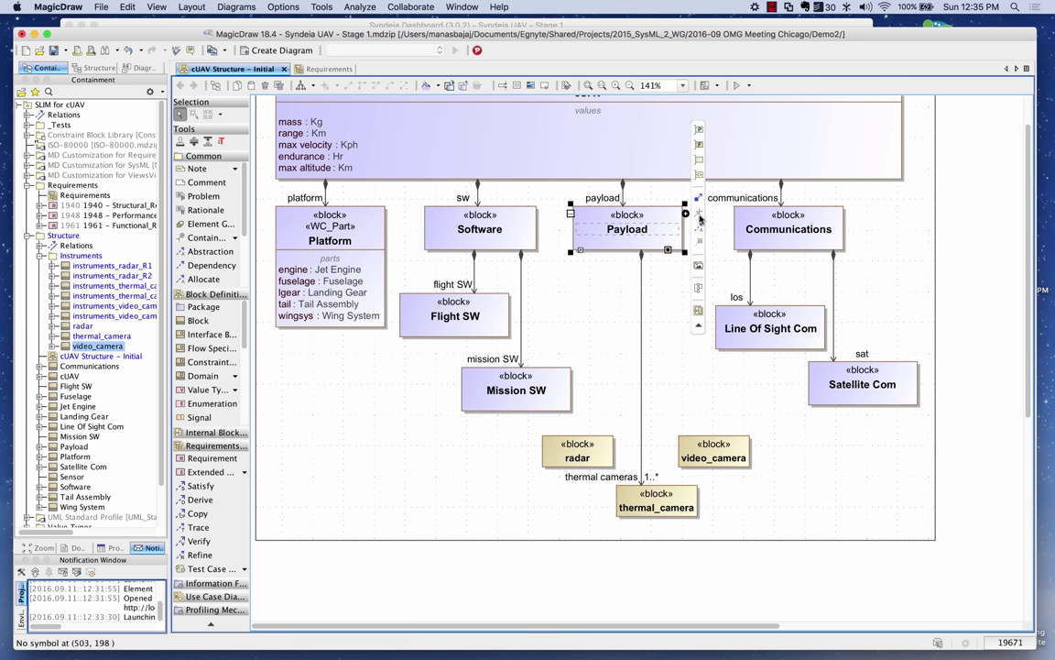
pyautogui.moveTo(700, 219); pyautogui.dragTo(577, 449)
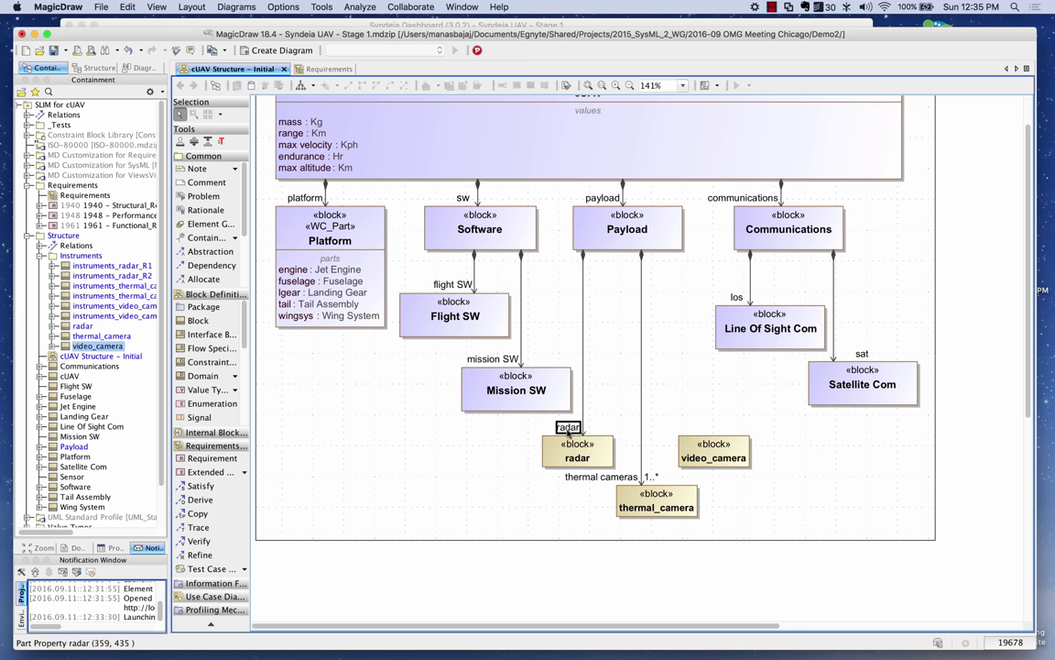
pyautogui.press('Return')
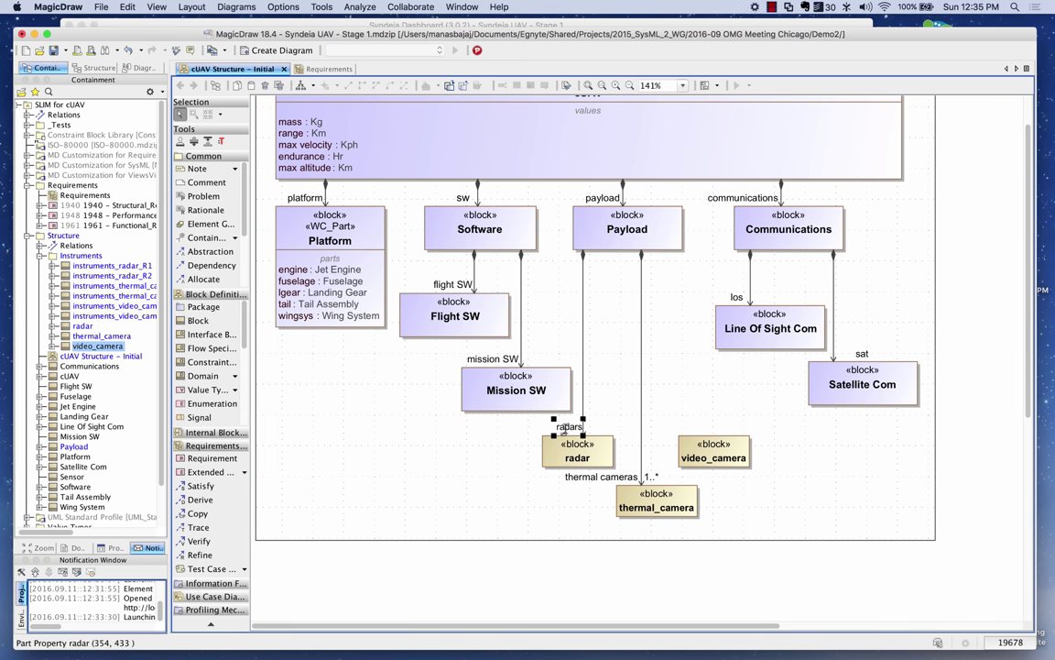
# Set the multiplicity of the radars part property to 1..* in its specification.
pyautogui.doubleClick(569, 427)
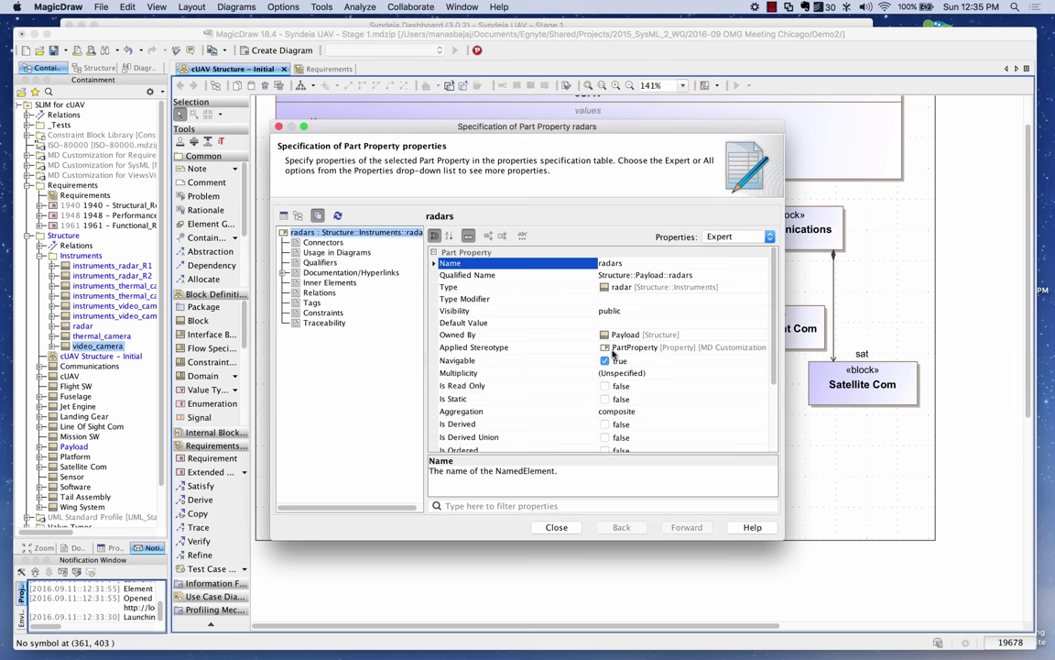
pyautogui.click(623, 373)
pyautogui.click(623, 372)
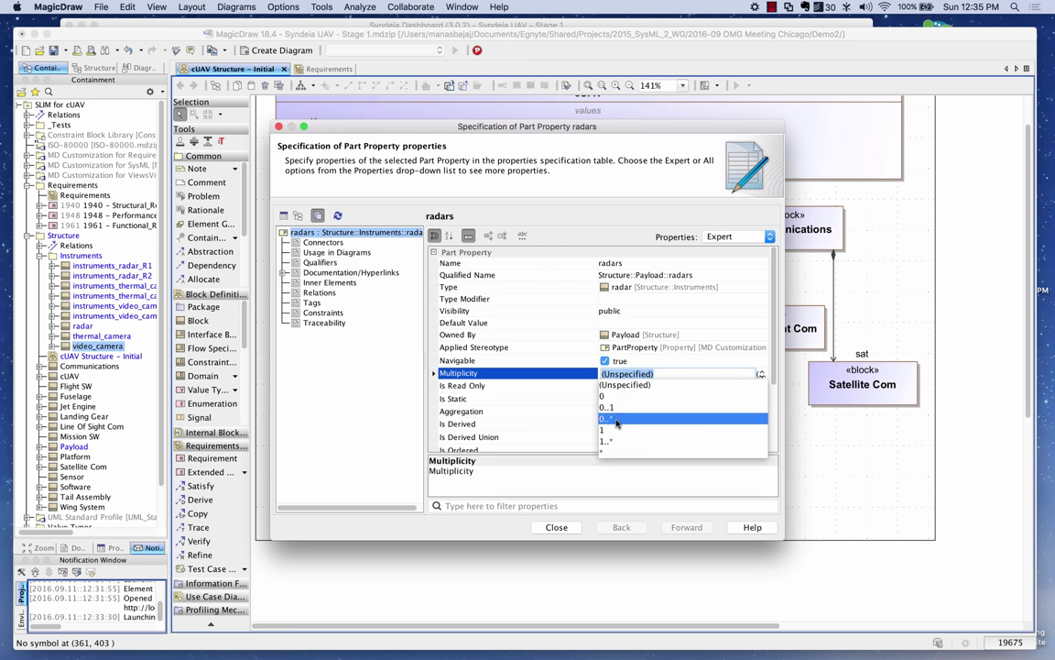
pyautogui.click(542, 411)
pyautogui.click(557, 528)
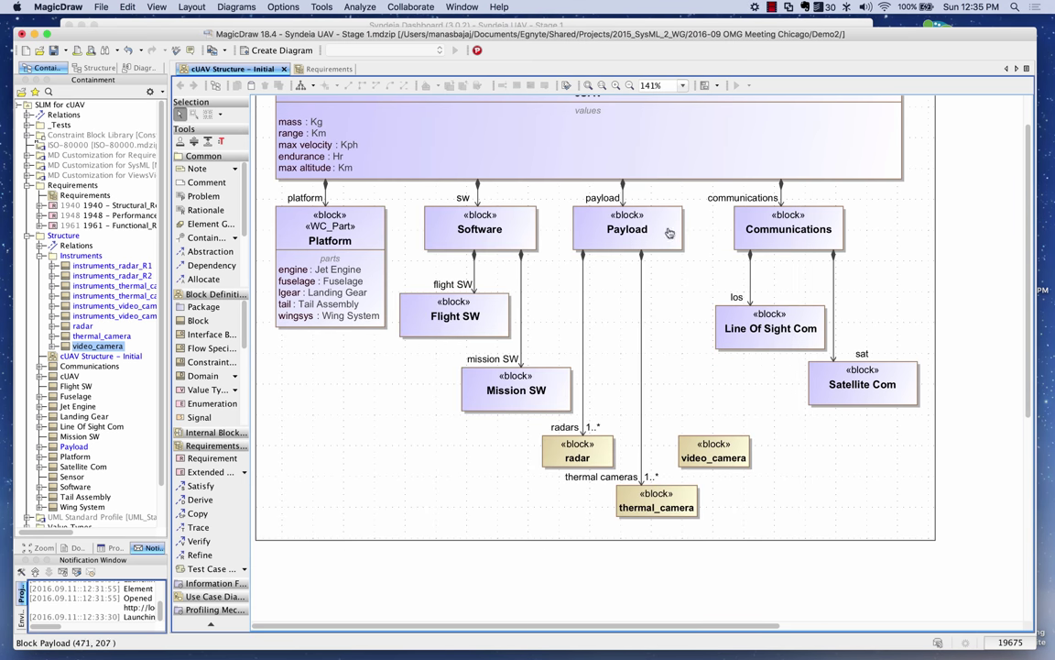
# Draw a composition from Payload to the video_camera block and dismiss the path creation tip.
pyautogui.click(628, 229)
pyautogui.click(698, 198)
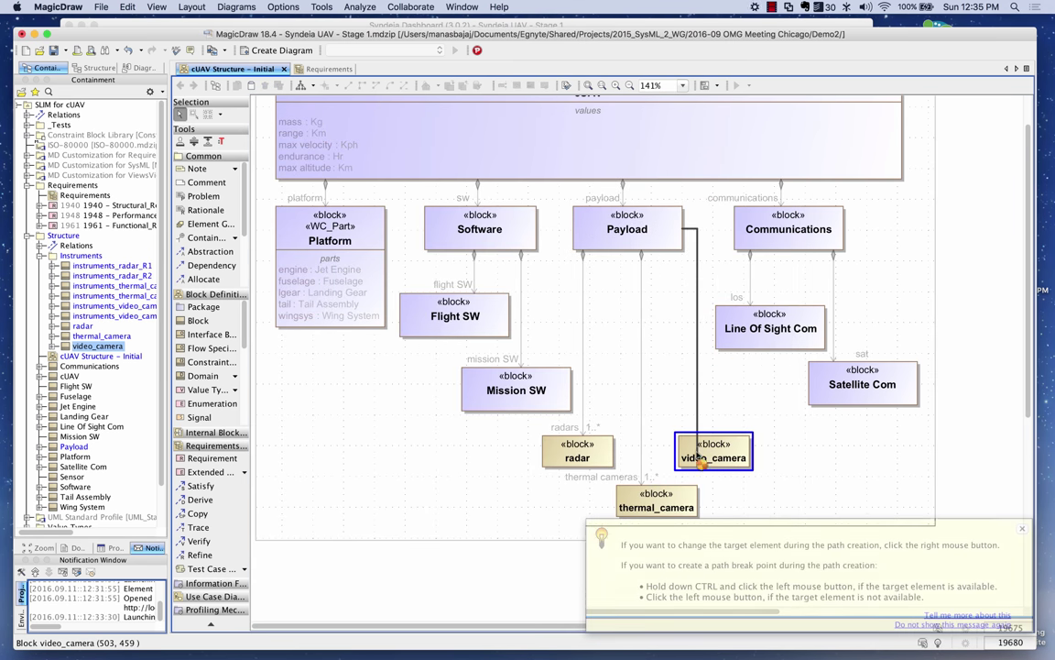
pyautogui.click(701, 449)
pyautogui.click(1022, 529)
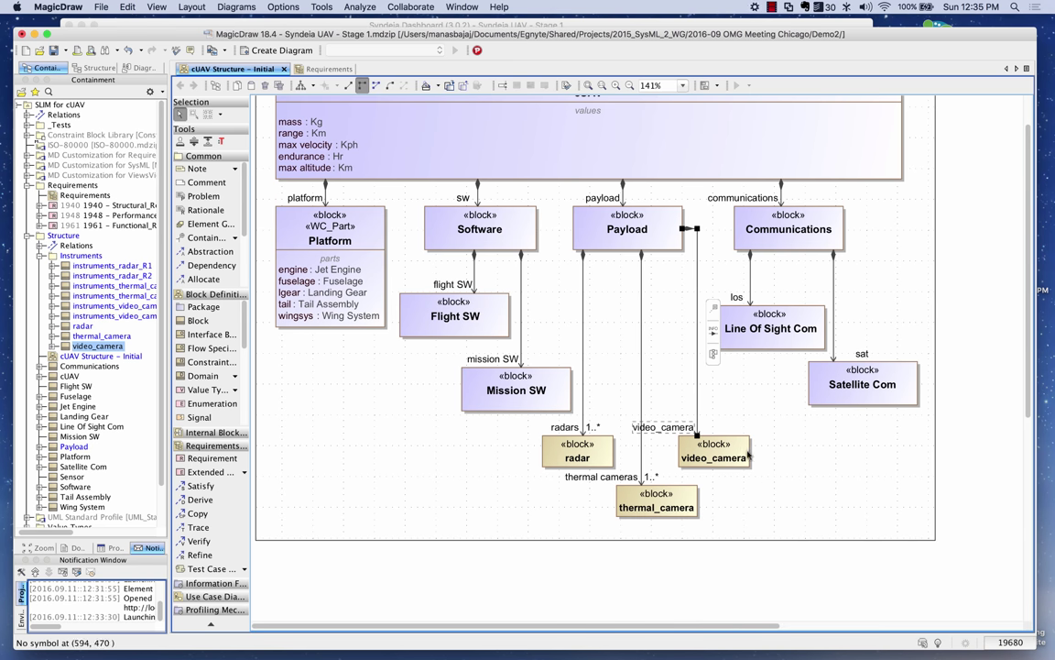
# Rename the video_camera part property as video cameras and set its multiplicity to 1..*.
pyautogui.doubleClick(666, 426)
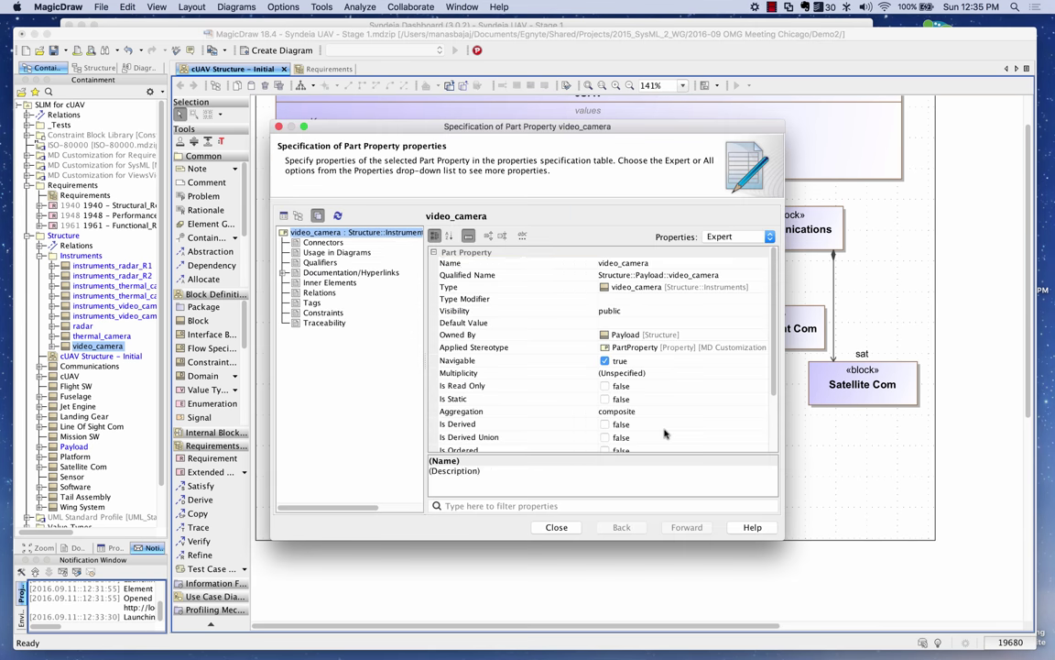
pyautogui.click(623, 263)
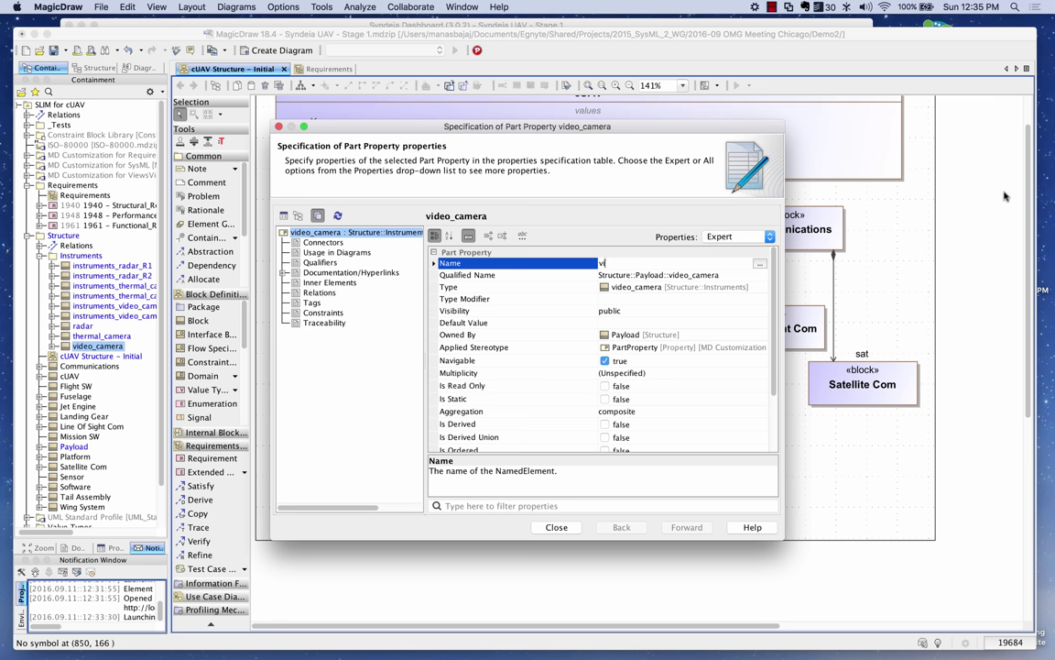
pyautogui.click(644, 375)
pyautogui.click(641, 434)
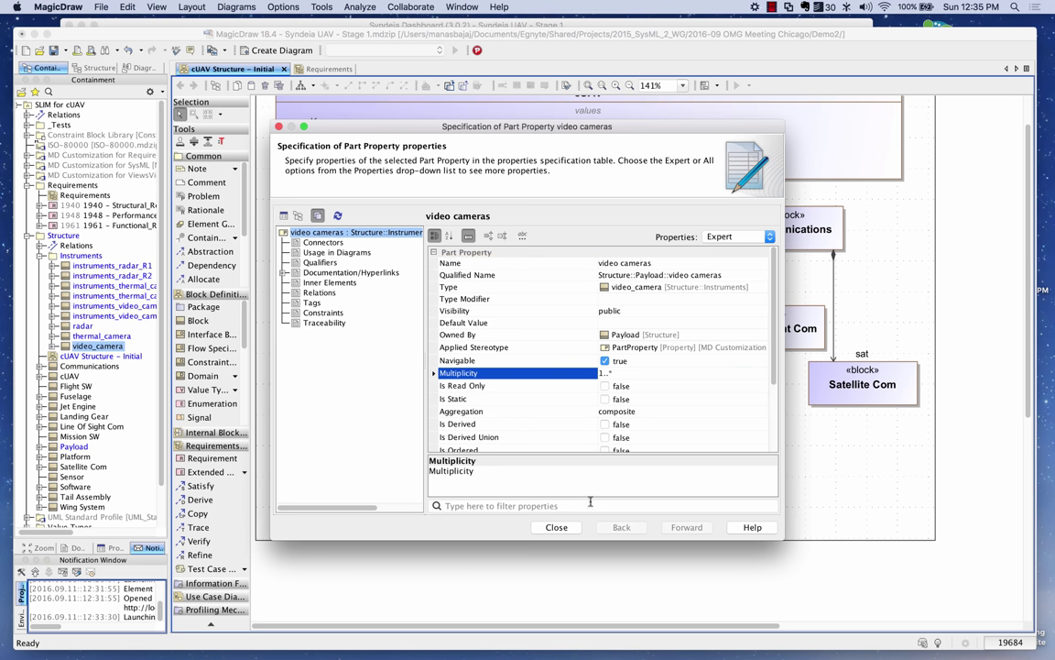
pyautogui.click(556, 528)
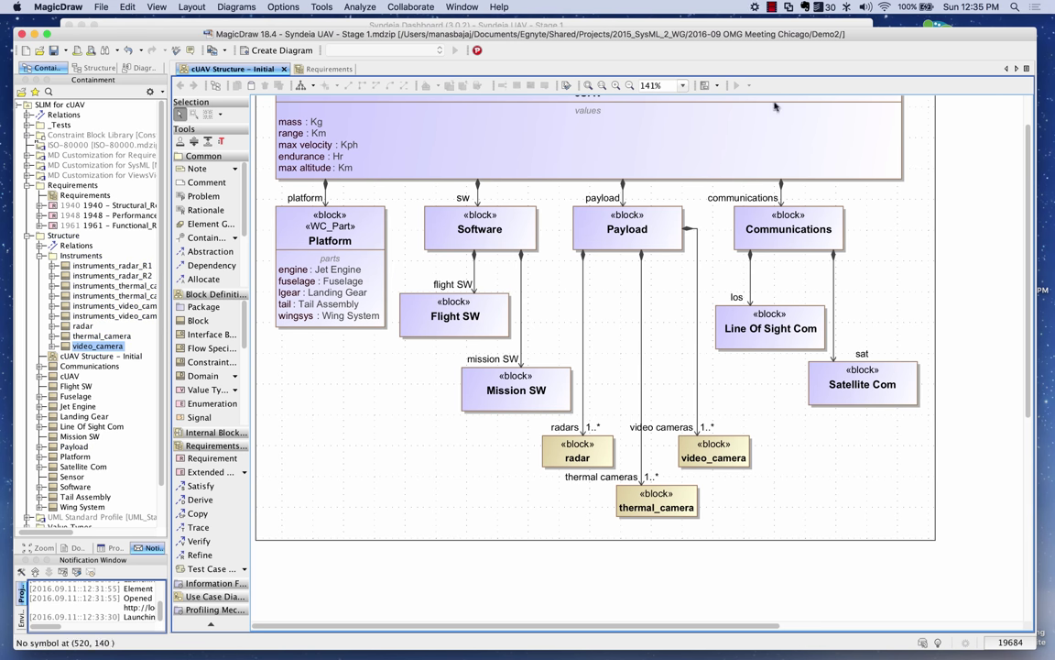
pyautogui.click(772, 7)
pyautogui.click(779, 33)
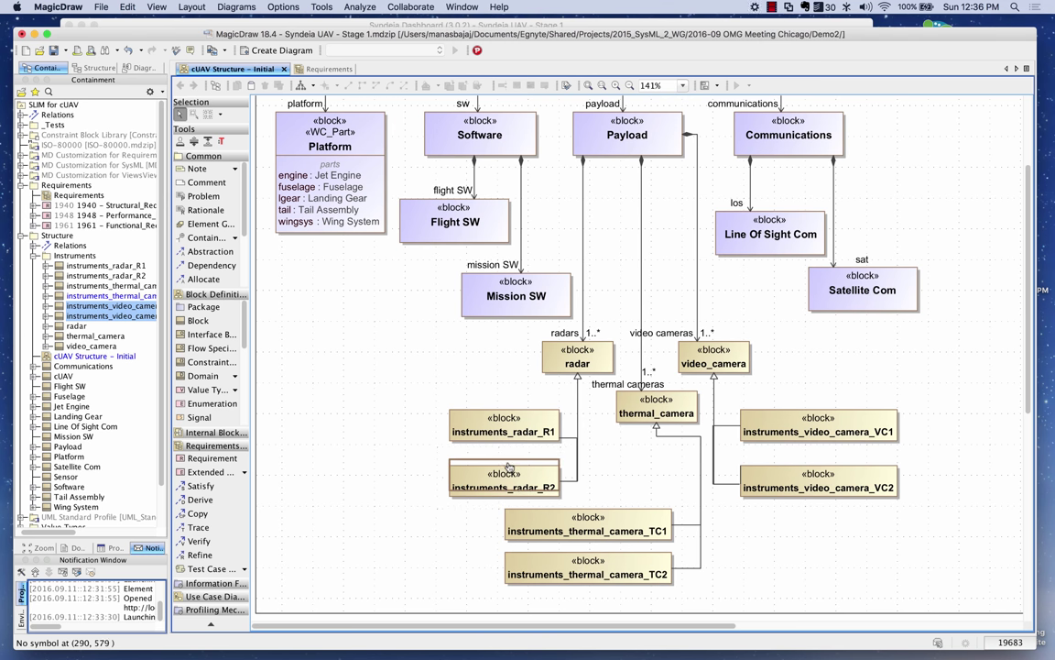
# Move the instruments_radar_R2 block up in the cUAV structure diagram so it sits just below instruments_radar_R1.
pyautogui.moveTo(509, 467); pyautogui.dragTo(510, 462)
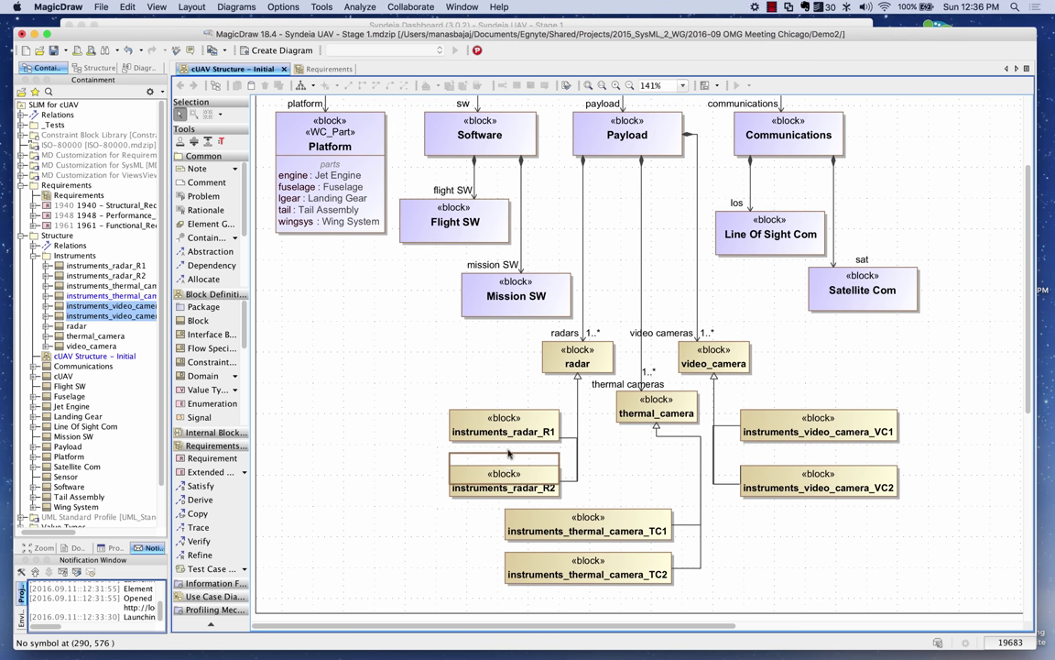
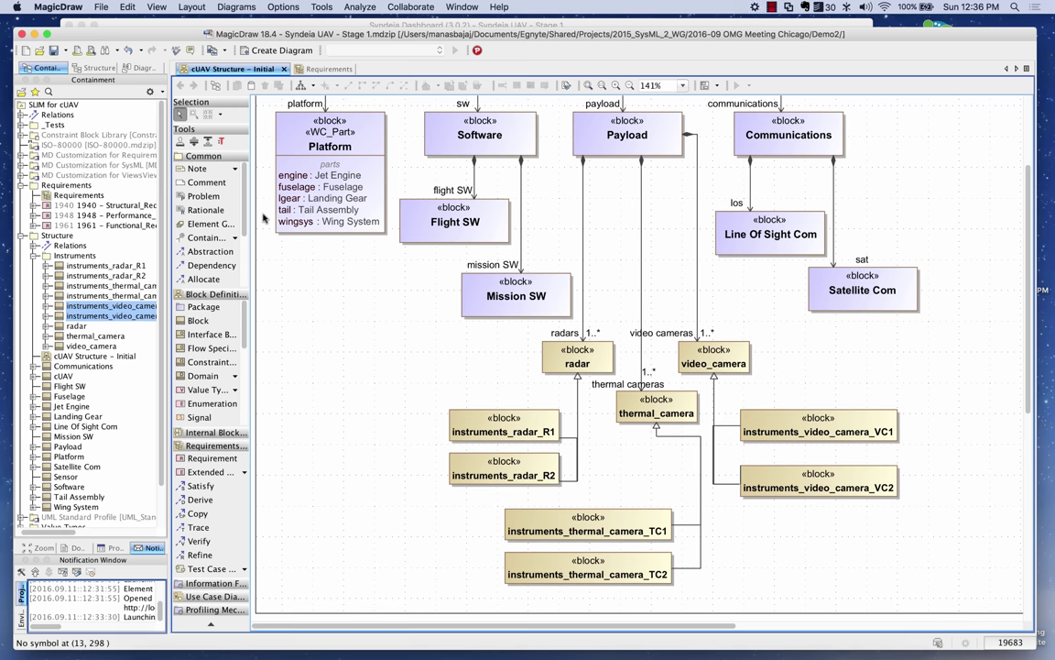
pyautogui.click(259, 236)
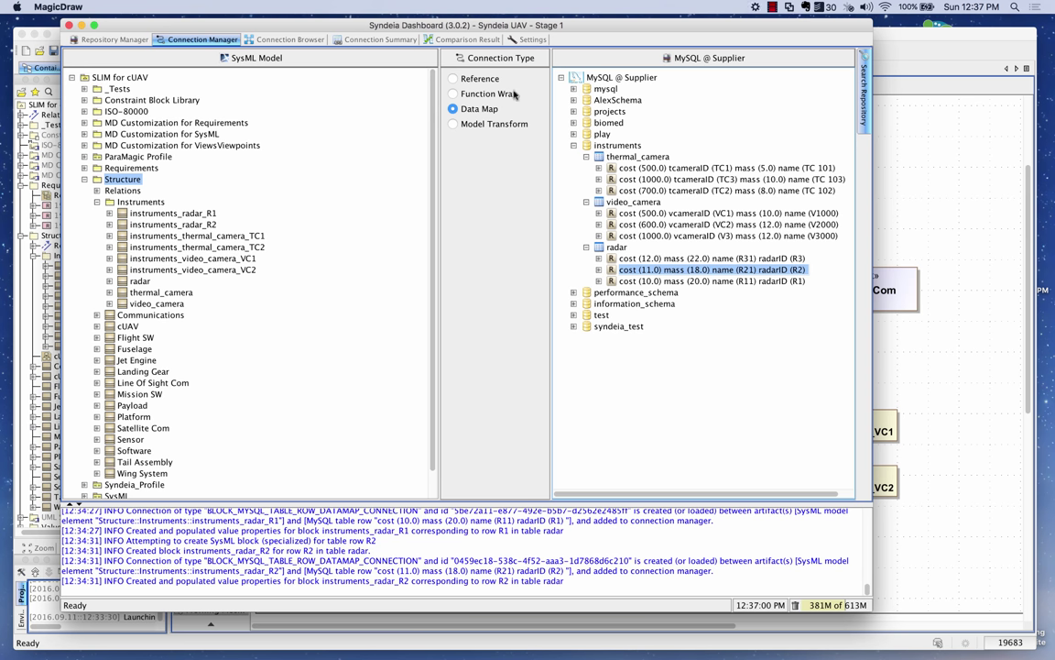
# In the Syndeia Dashboard's Connection Manager, select the GitHub @ Intercax repository as the connection source and collapse the Instruments package.
pyautogui.click(692, 57)
pyautogui.click(624, 132)
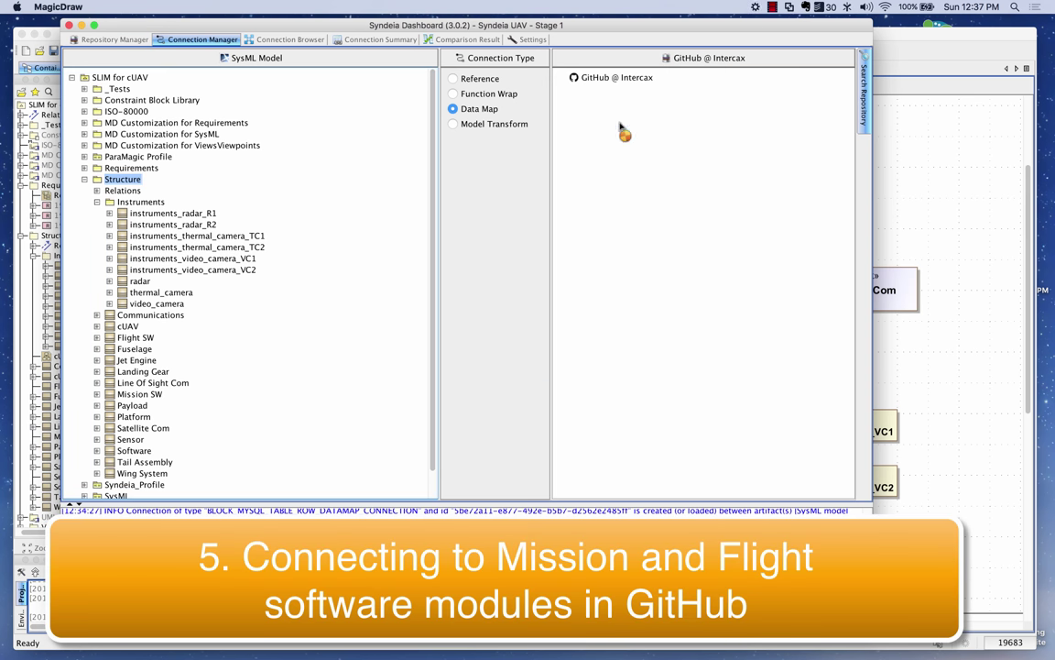
pyautogui.click(96, 201)
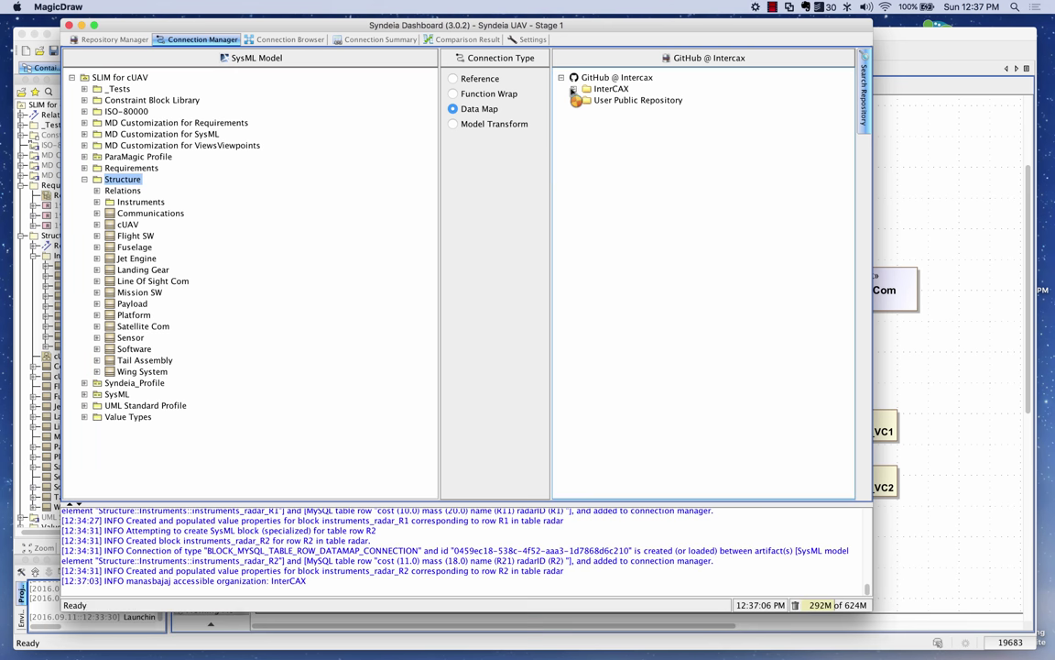
# Expand the InterCAX organization's Syndeia-Demonstrations repository down to the UAV folder in the master branch files.
pyautogui.click(573, 89)
pyautogui.click(587, 235)
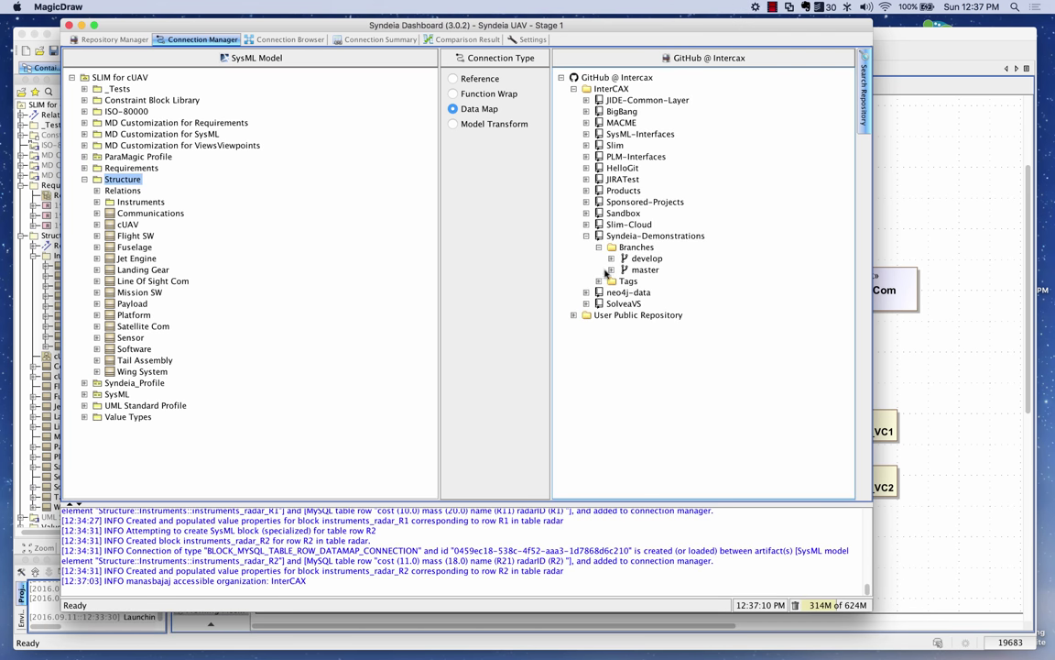
pyautogui.click(611, 270)
pyautogui.click(623, 281)
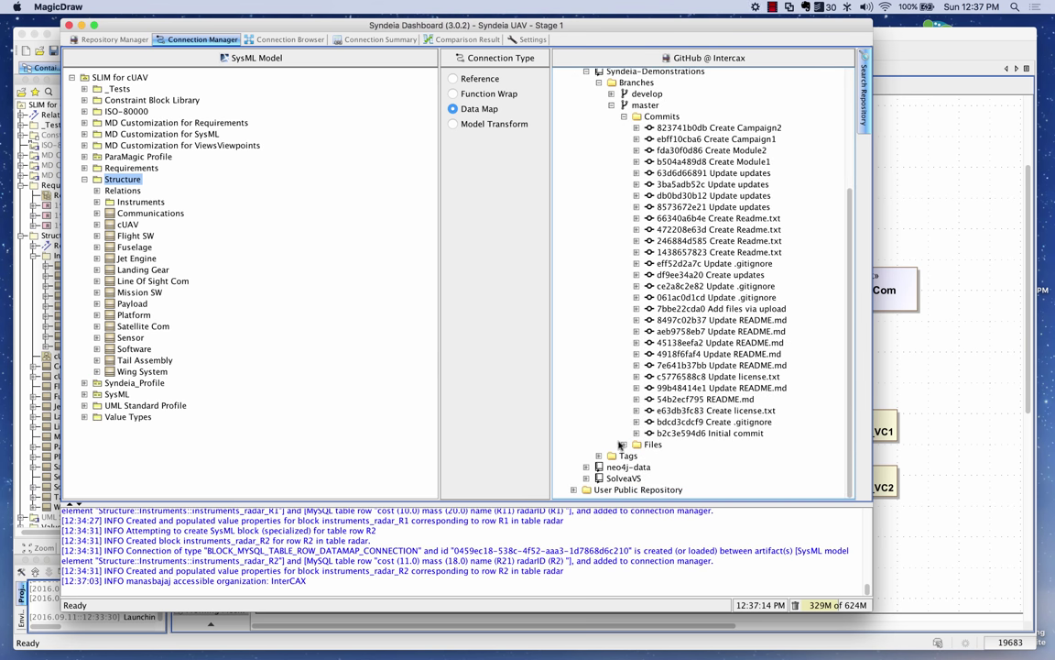
pyautogui.click(624, 444)
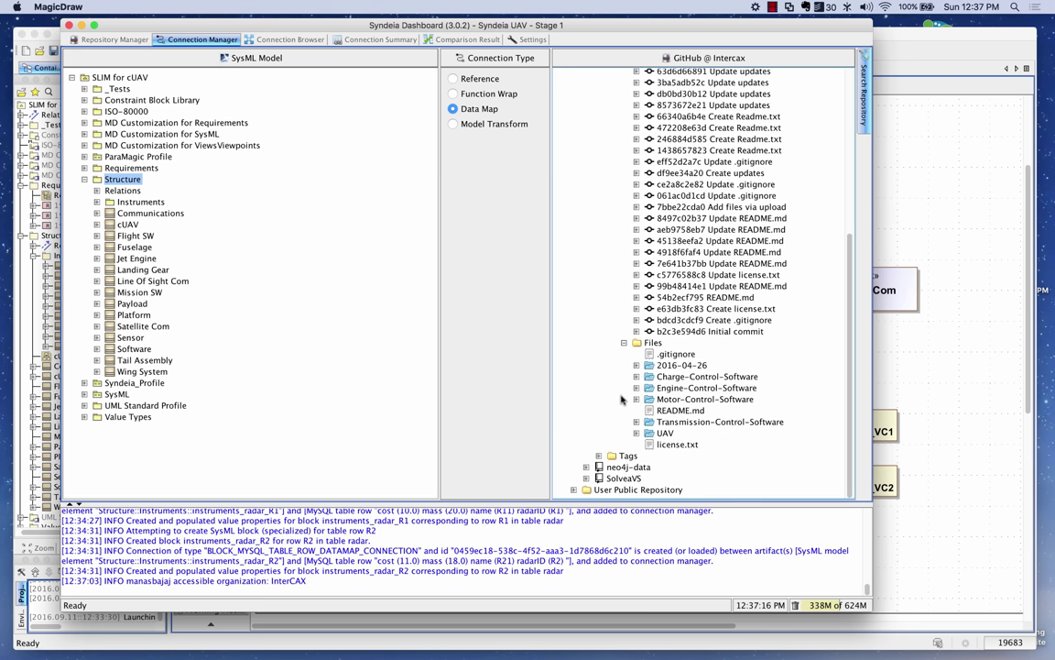
pyautogui.click(636, 432)
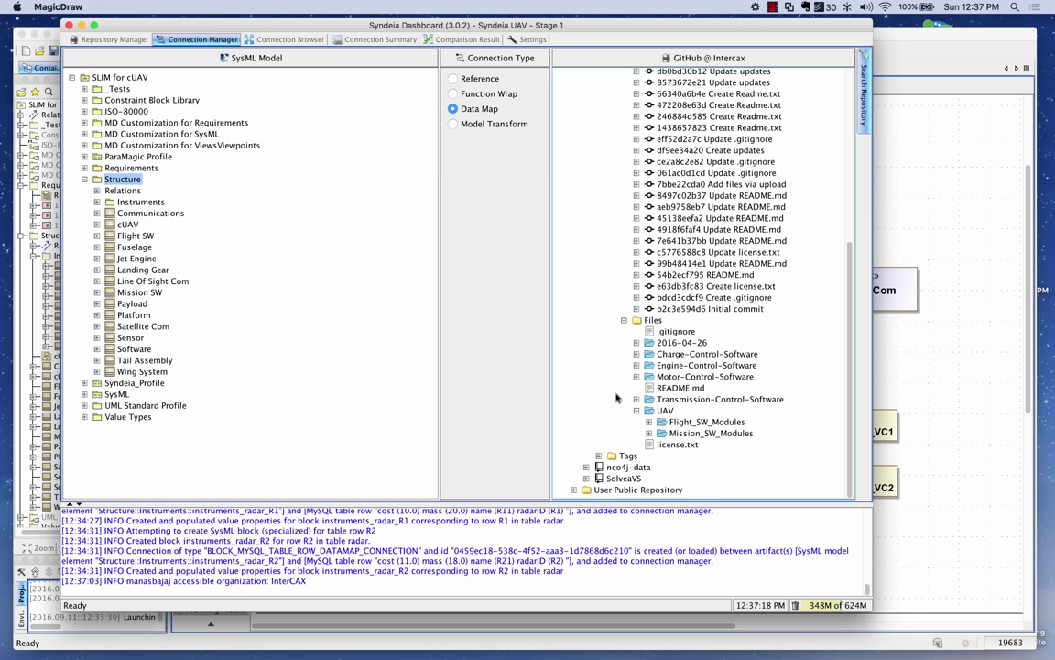
# Create Reference connections from Flight_SW_Modules to the Flight SW block and from Mission_SW_Modules to the Mission SW block.
pyautogui.click(452, 79)
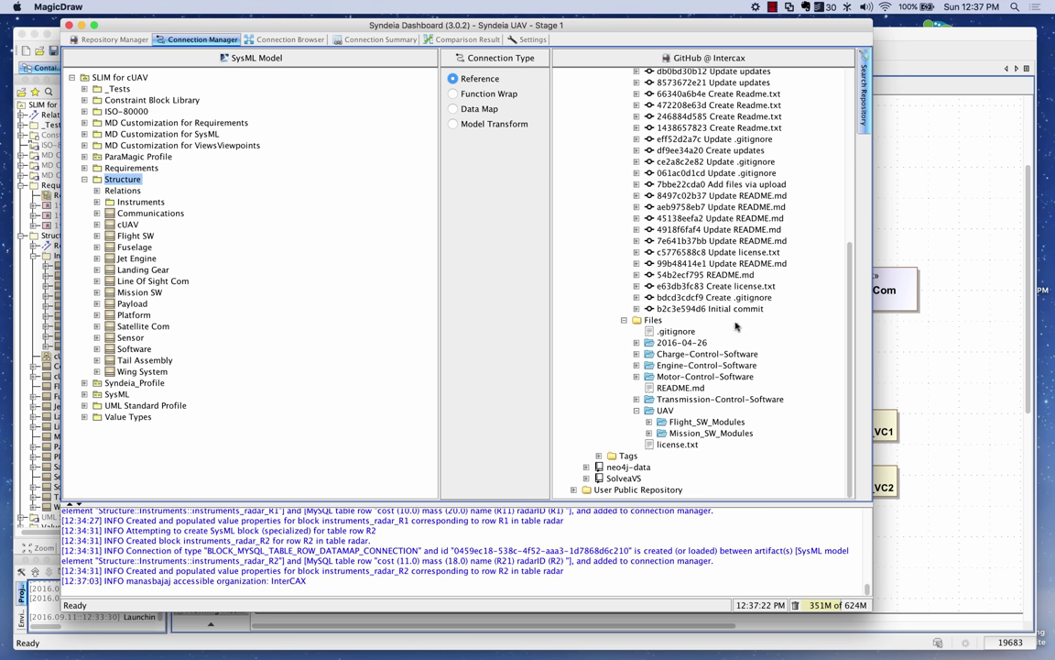
pyautogui.moveTo(692, 426); pyautogui.dragTo(138, 239)
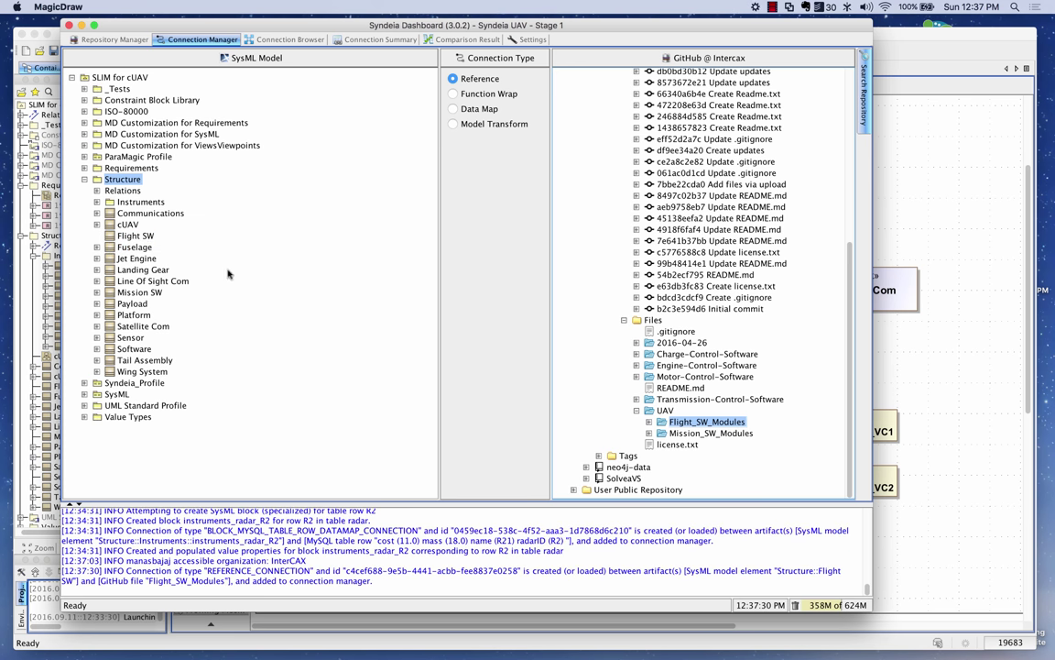
pyautogui.click(730, 434)
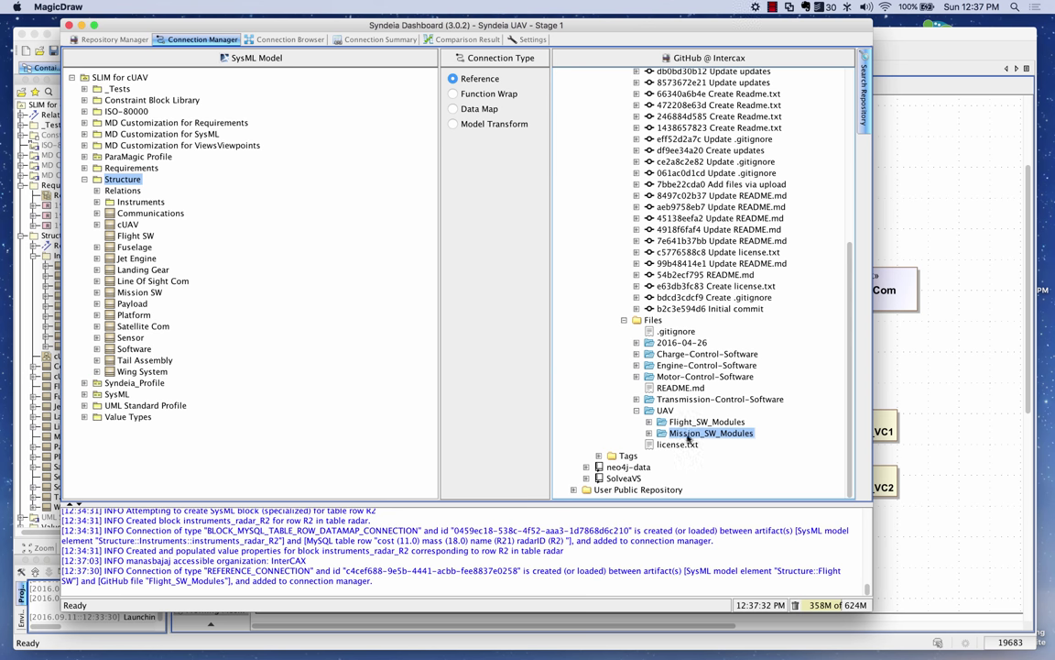
pyautogui.moveTo(686, 438); pyautogui.dragTo(147, 294)
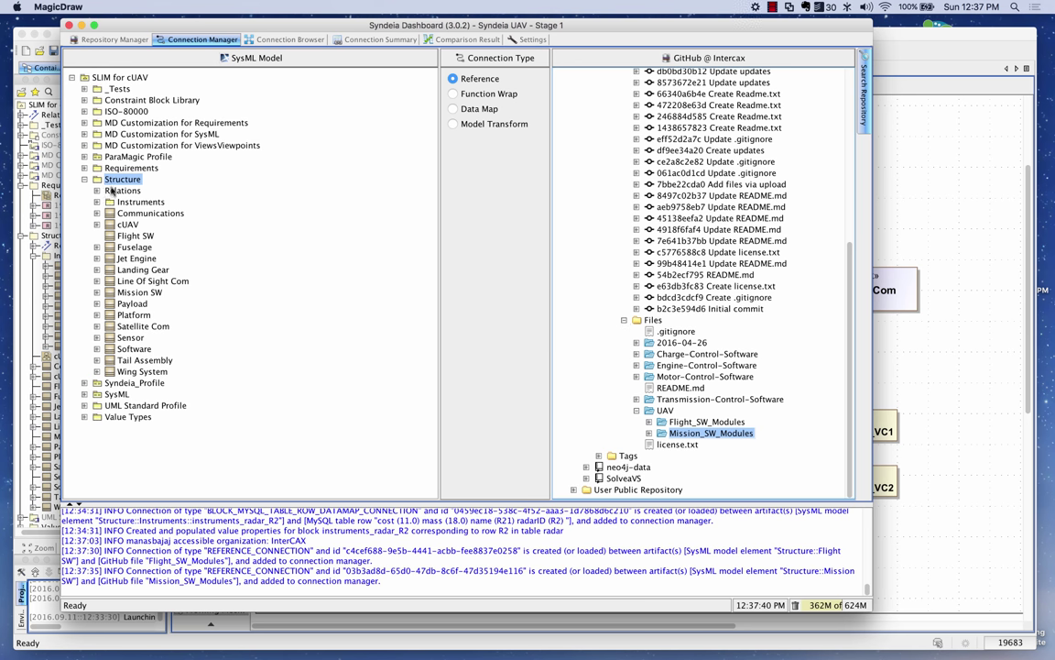
# Visualize the project's connections as a circle layout in the browser, enlarge the window and reload the graph.
pyautogui.rightClick(113, 182)
pyautogui.moveTo(275, 261)
pyautogui.click(312, 262)
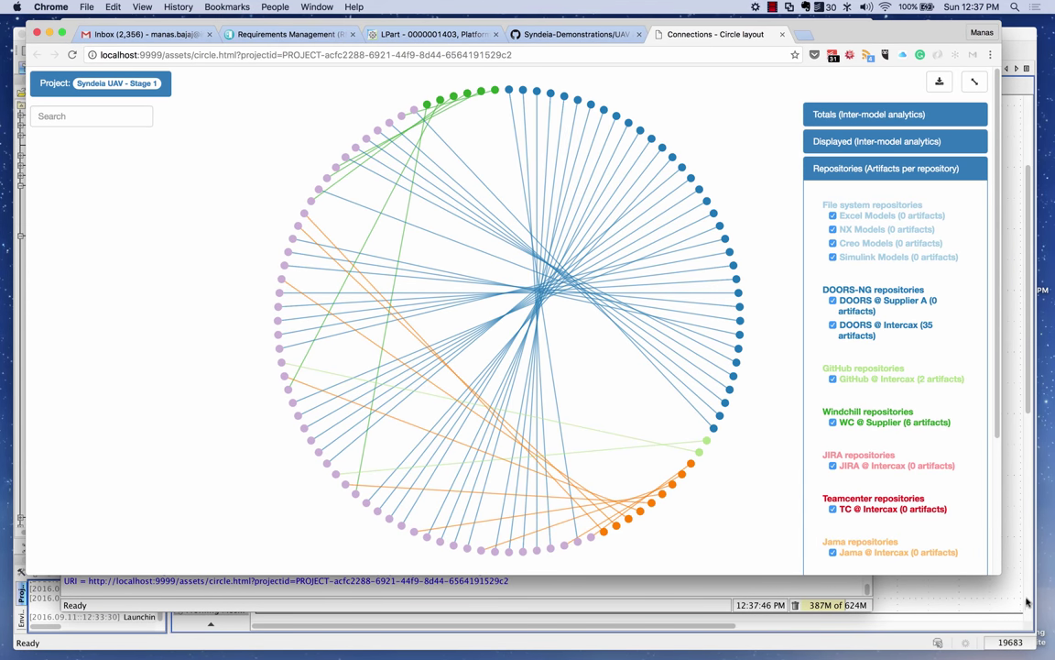
pyautogui.moveTo(999, 579); pyautogui.dragTo(1037, 656)
pyautogui.moveTo(671, 358); pyautogui.dragTo(607, 405)
pyautogui.scroll(2, 607, 405)
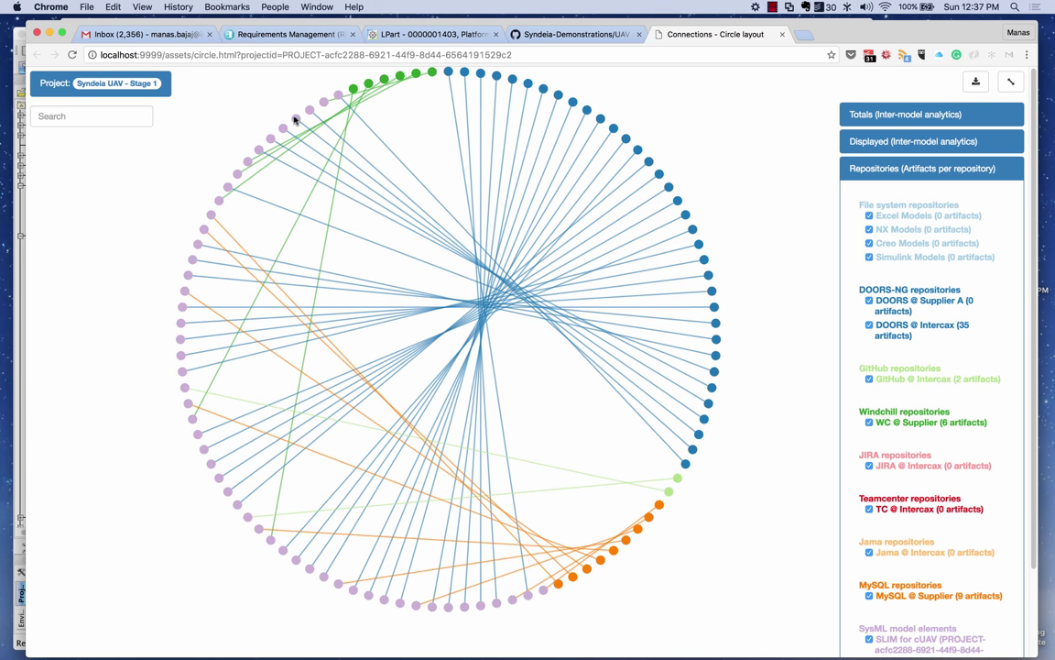
pyautogui.moveTo(1037, 320); pyautogui.dragTo(1036, 314)
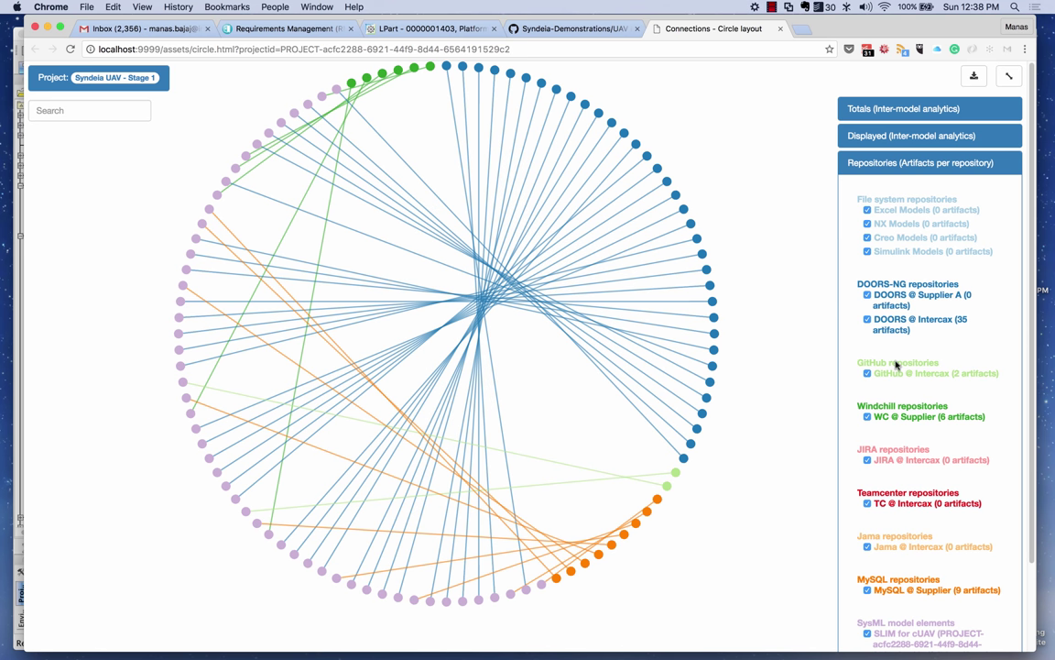
pyautogui.click(70, 49)
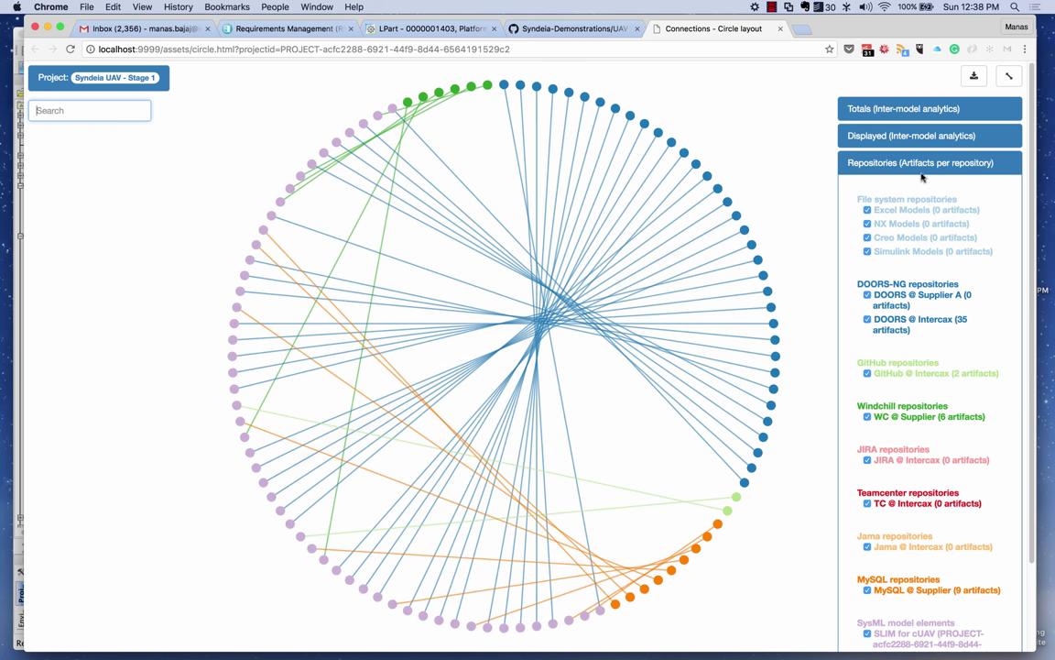
# Examine the total and displayed inter-model analytics while hiding and restoring the DOORS @ Intercax, GitHub @ Intercax and WC @ Supplier repositories.
pyautogui.click(899, 108)
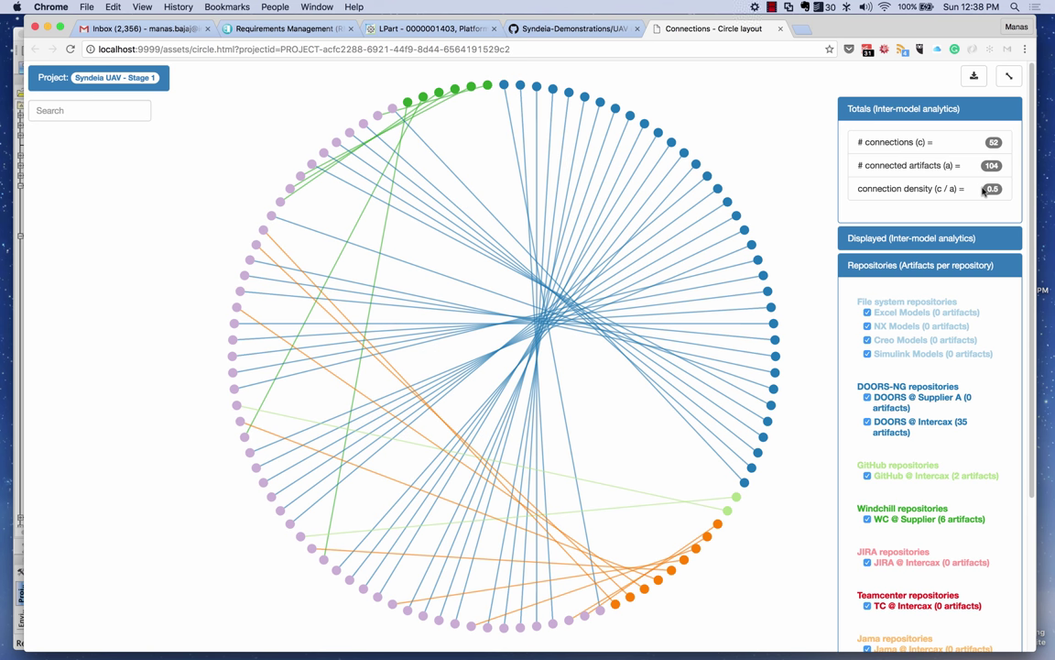
pyautogui.click(927, 237)
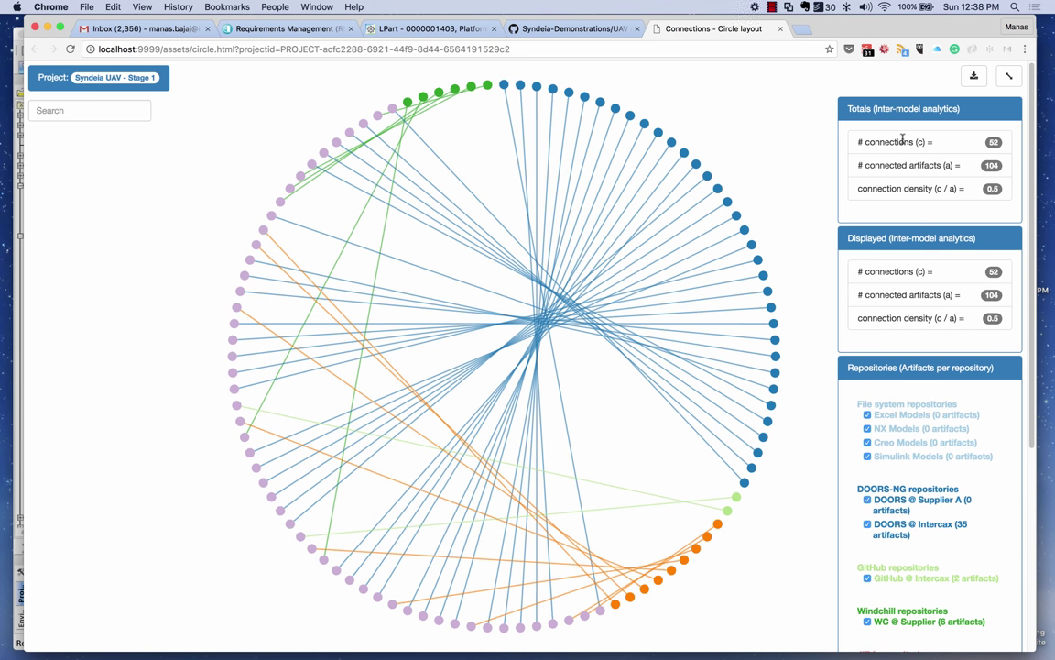
pyautogui.click(867, 525)
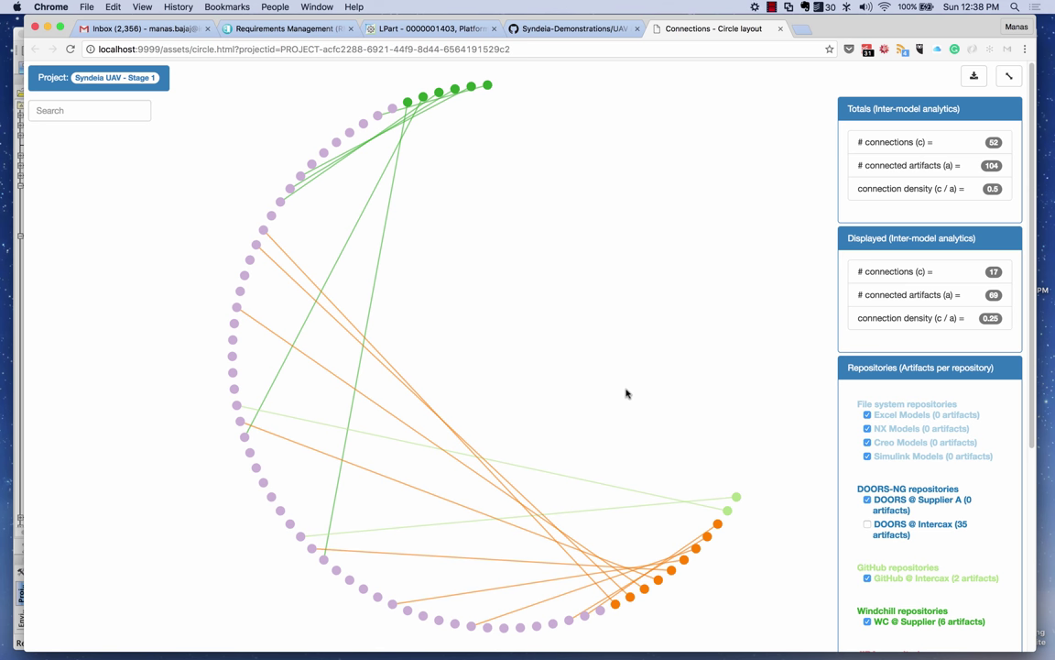
pyautogui.click(867, 579)
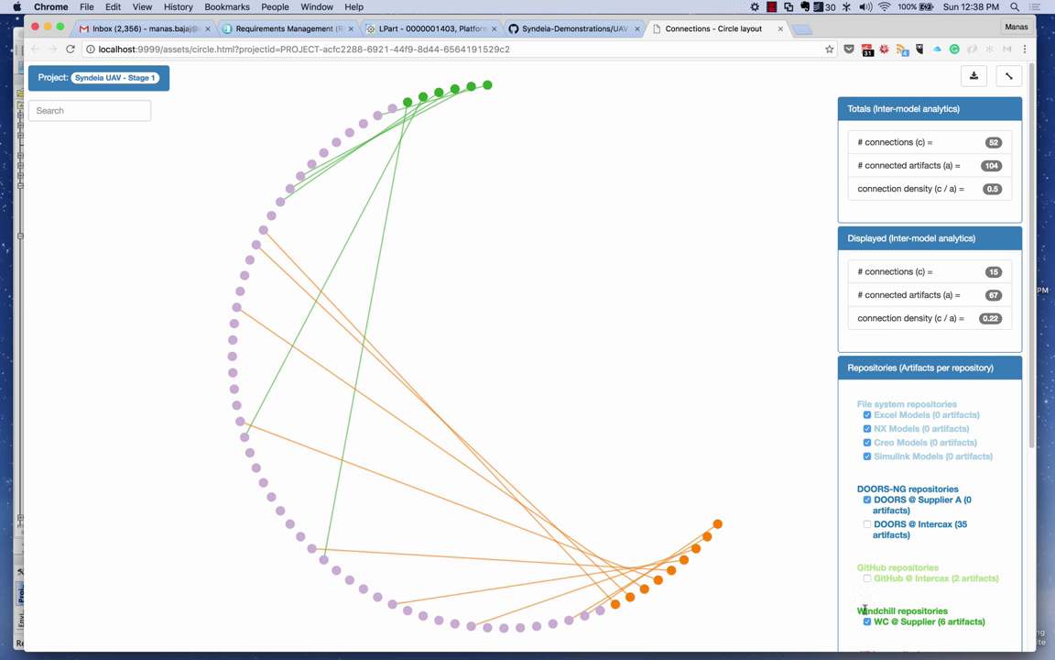
pyautogui.click(867, 622)
pyautogui.click(867, 622)
pyautogui.click(868, 579)
pyautogui.click(867, 525)
pyautogui.moveTo(655, 430)
pyautogui.mouseDown()
pyautogui.moveTo(647, 370)
pyautogui.moveTo(643, 424)
pyautogui.mouseUp()
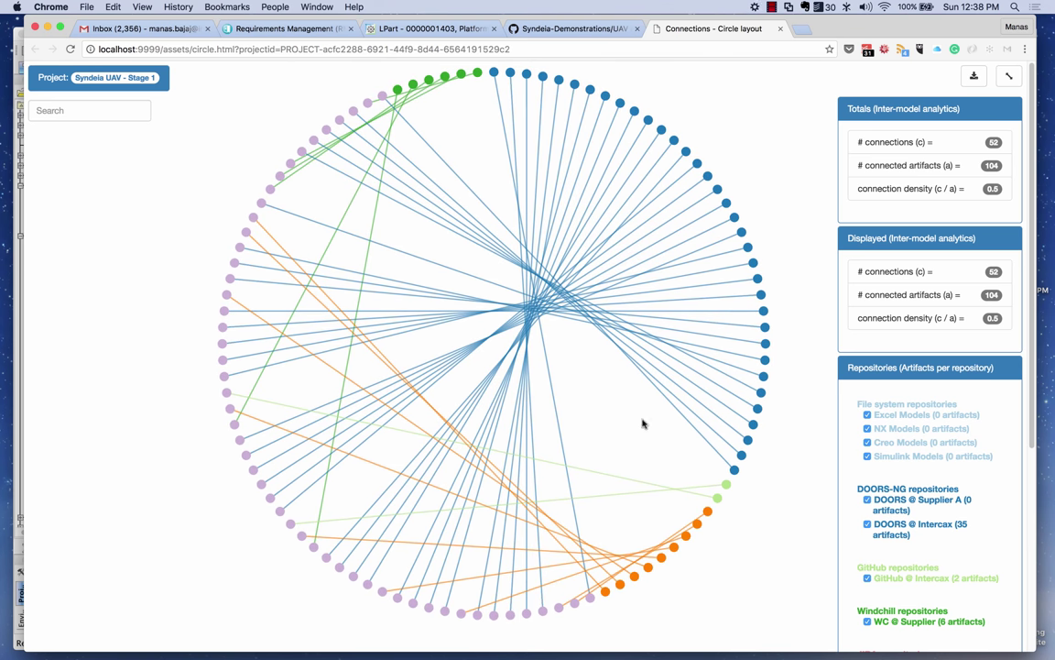
# Examine the connection details of the 1959 - Search and 1930 - Engine requirement links in the graph.
pyautogui.scroll(-2, 1033, 418)
pyautogui.moveTo(1033, 418)
pyautogui.mouseDown()
pyautogui.moveTo(1027, 465)
pyautogui.moveTo(1033, 396)
pyautogui.mouseUp()
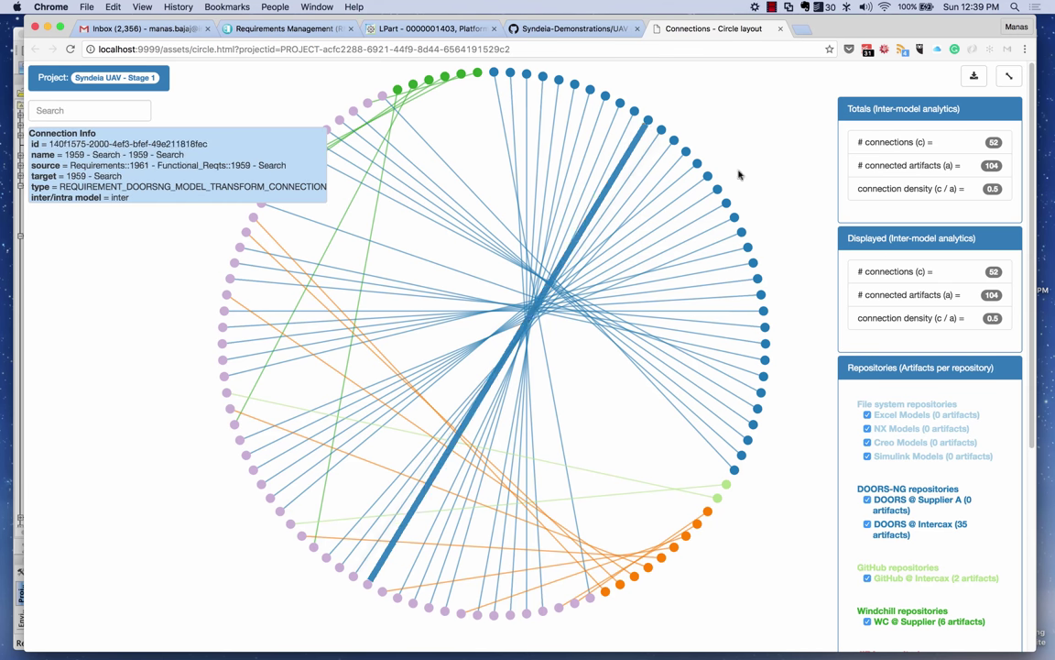
pyautogui.click(772, 8)
pyautogui.click(789, 148)
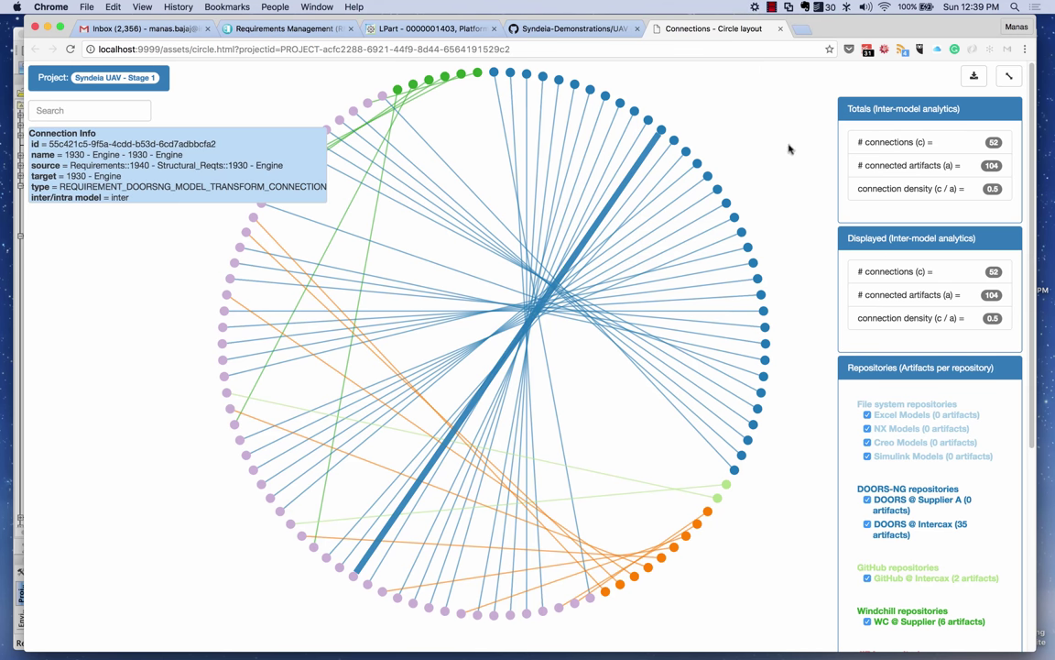
pyautogui.click(421, 30)
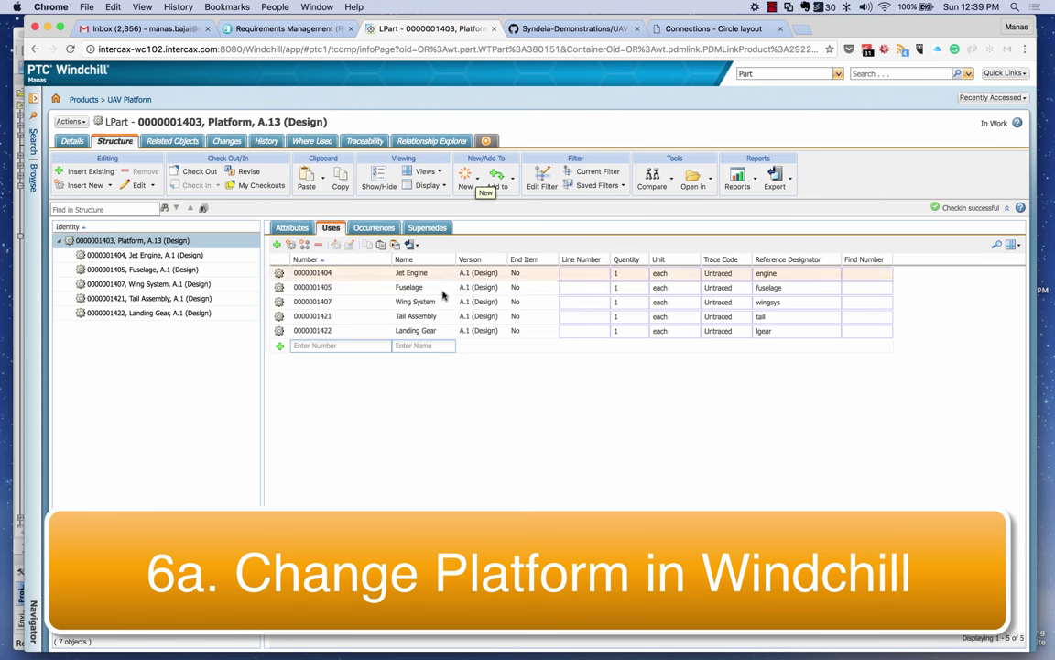
pyautogui.click(435, 346)
pyautogui.write('Electrical')
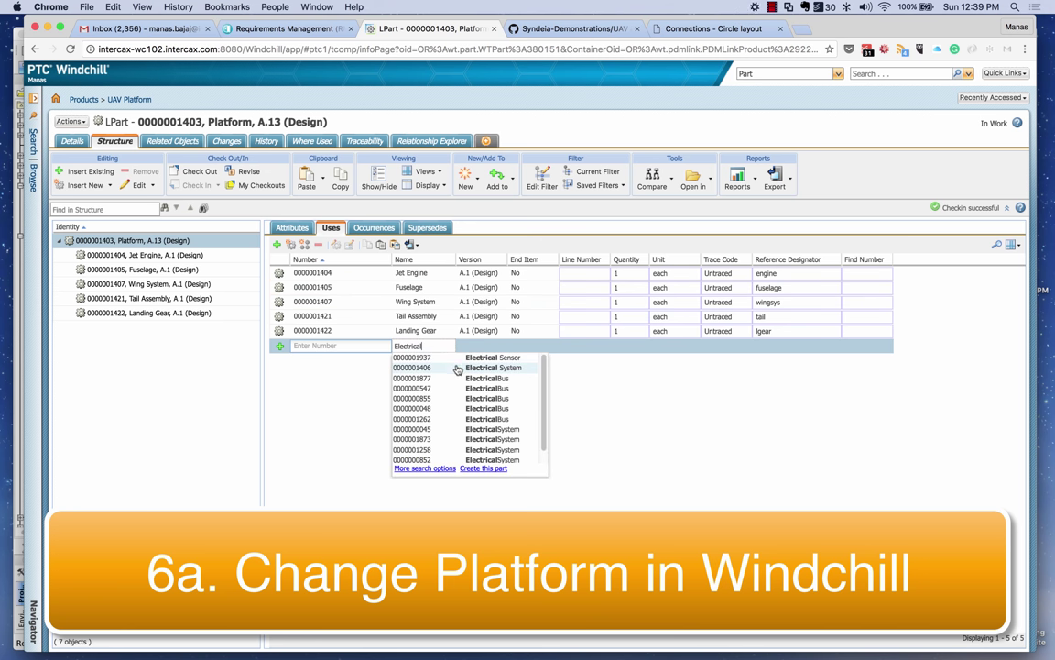
pyautogui.click(455, 370)
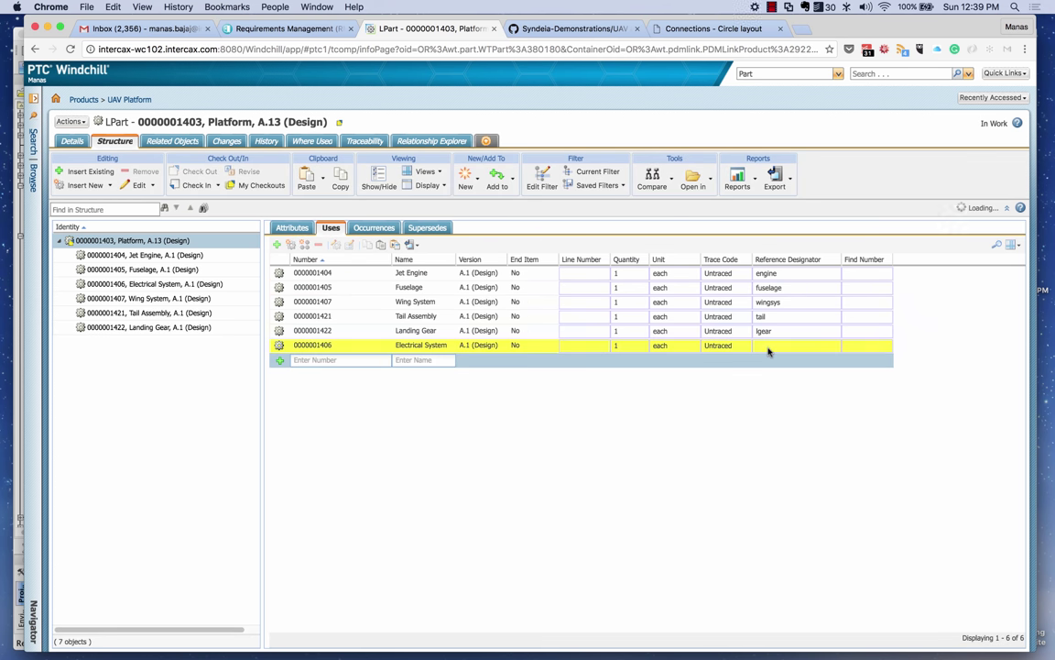
pyautogui.click(769, 346)
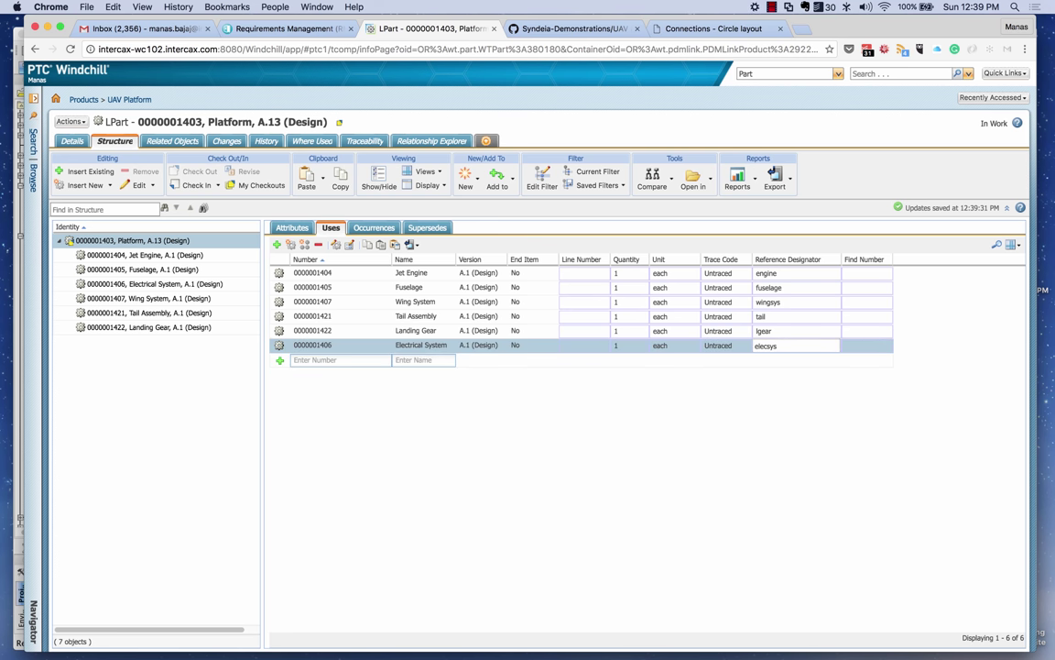
pyautogui.press('Return')
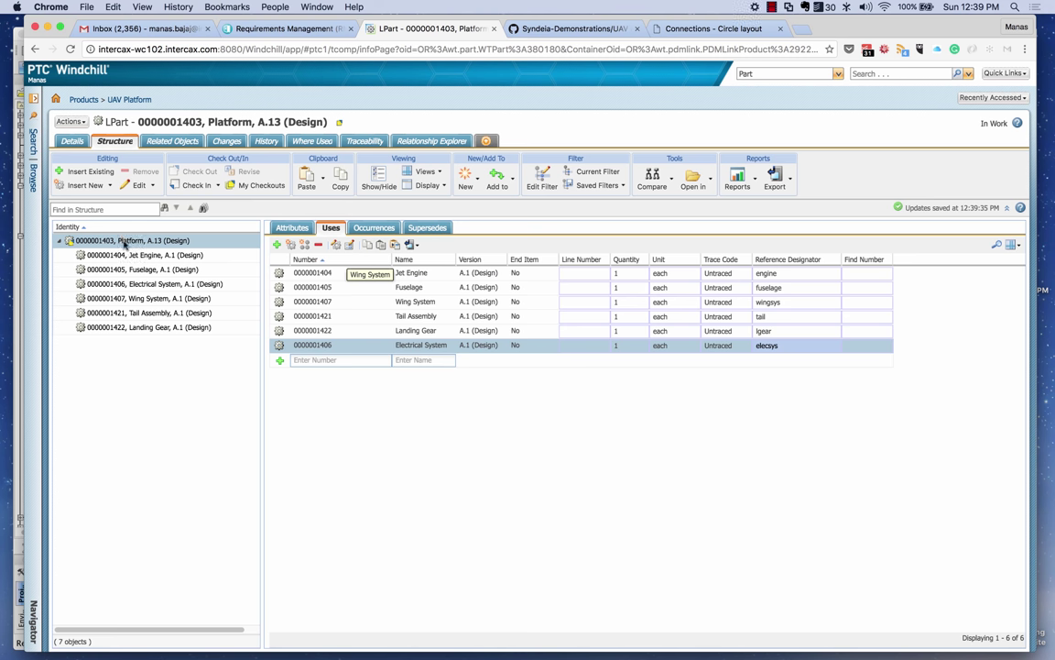
# Check in the Platform part with a comment stating that the Electrical sub-system was added to the Platform.
pyautogui.rightClick(125, 244)
pyautogui.click(157, 273)
pyautogui.click(462, 390)
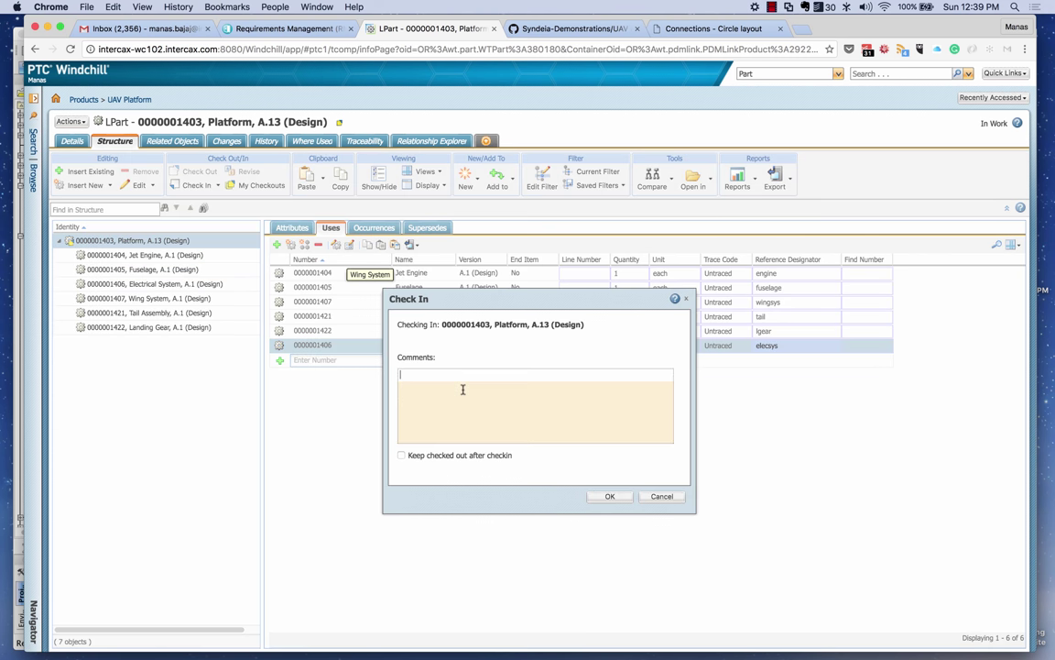
pyautogui.write('Added Electrical sub-system to the Platfo')
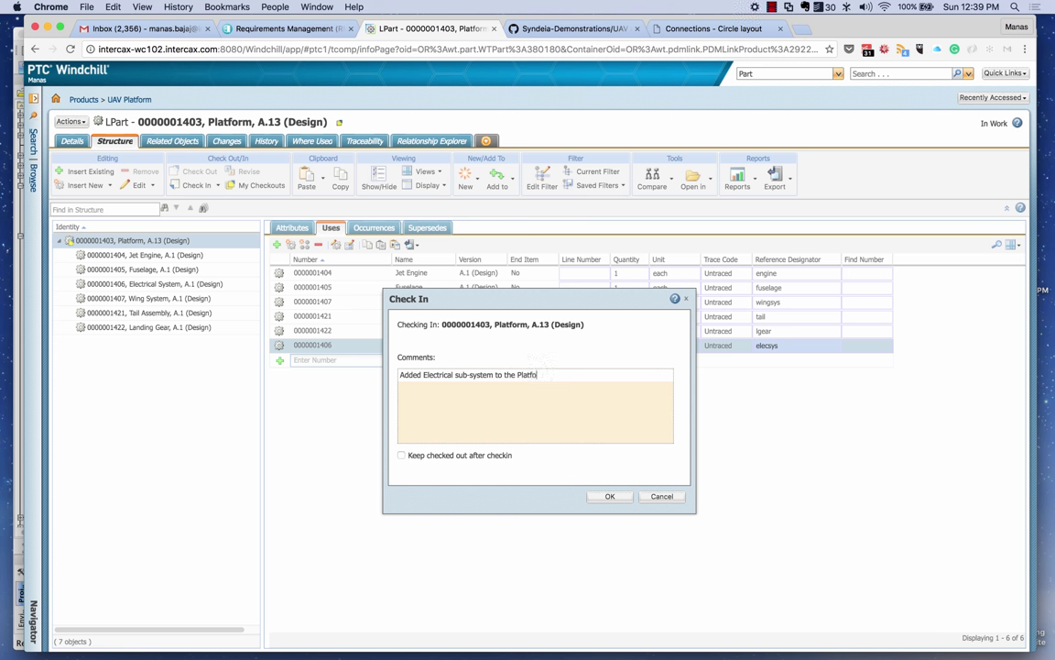
pyautogui.click(611, 497)
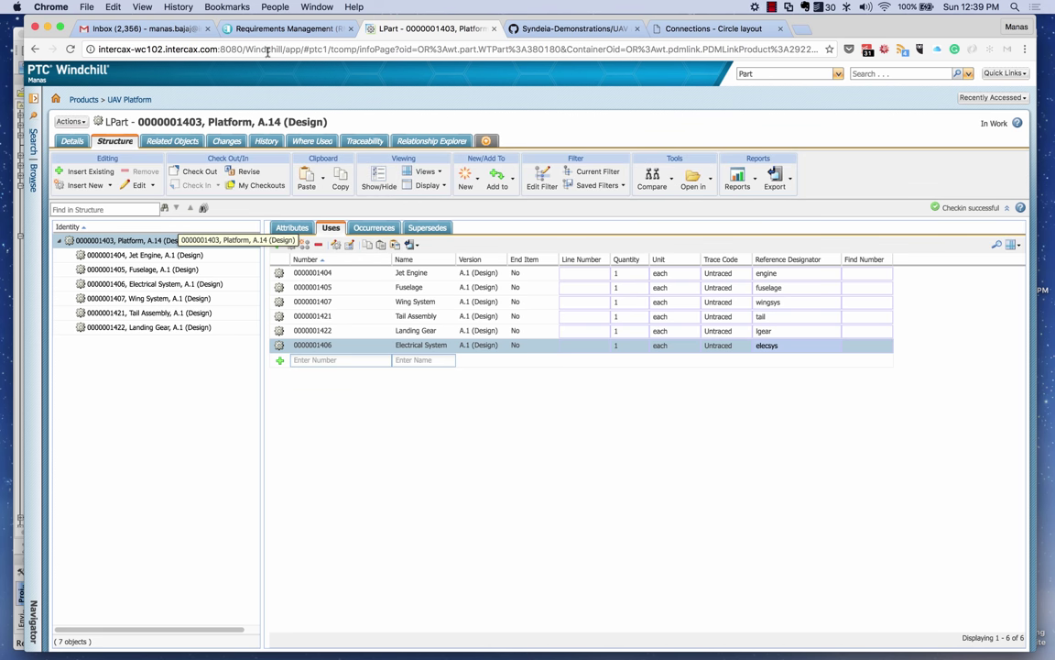
# Switch to DOORS-NG and open requirement 1944: Maximum Speed from the Performance Requirements folder of the Unmanned Aerial Vehicle project.
pyautogui.click(243, 30)
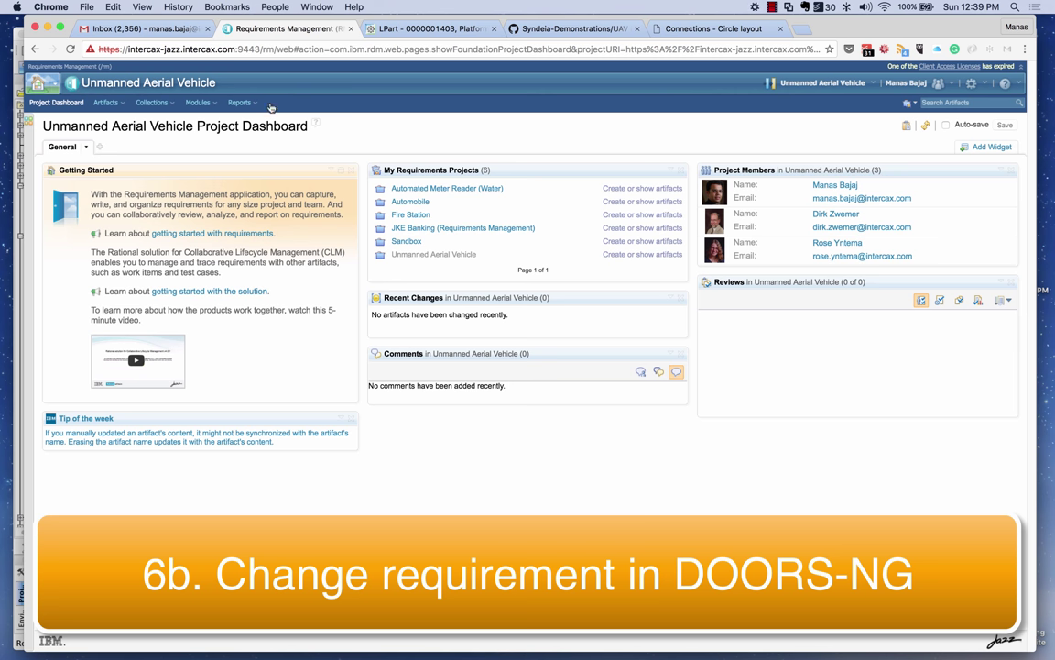
pyautogui.click(106, 103)
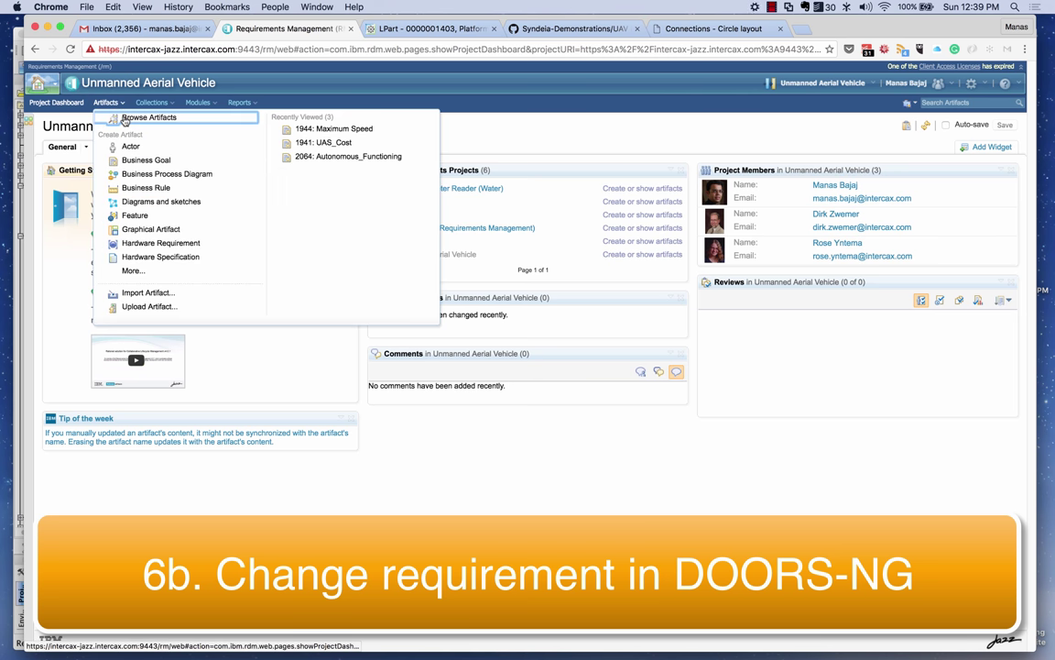
pyautogui.click(126, 119)
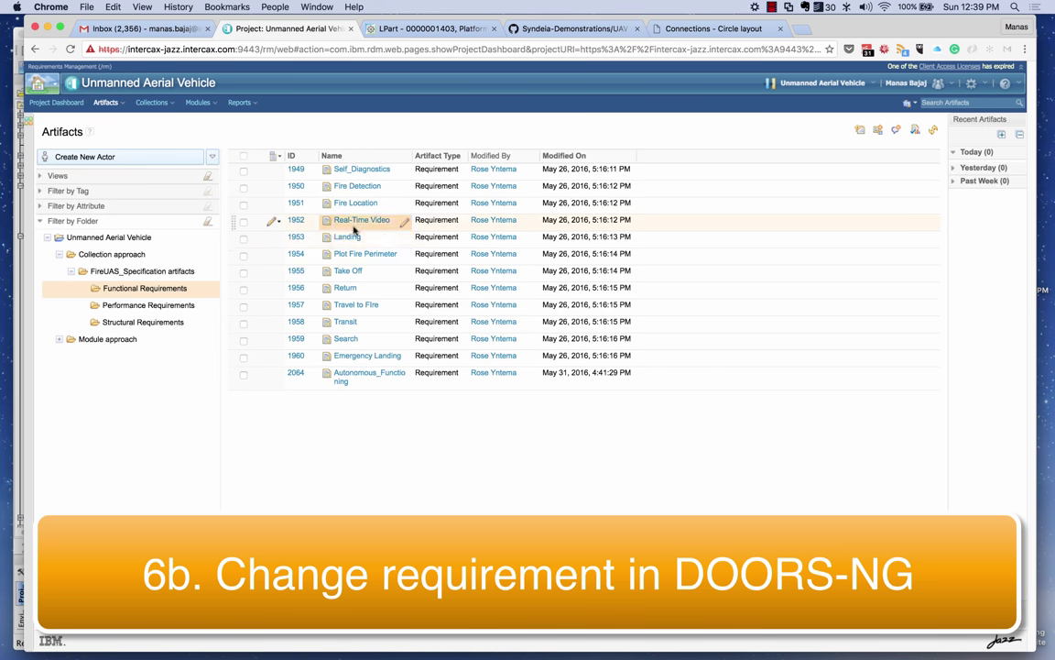
pyautogui.click(183, 305)
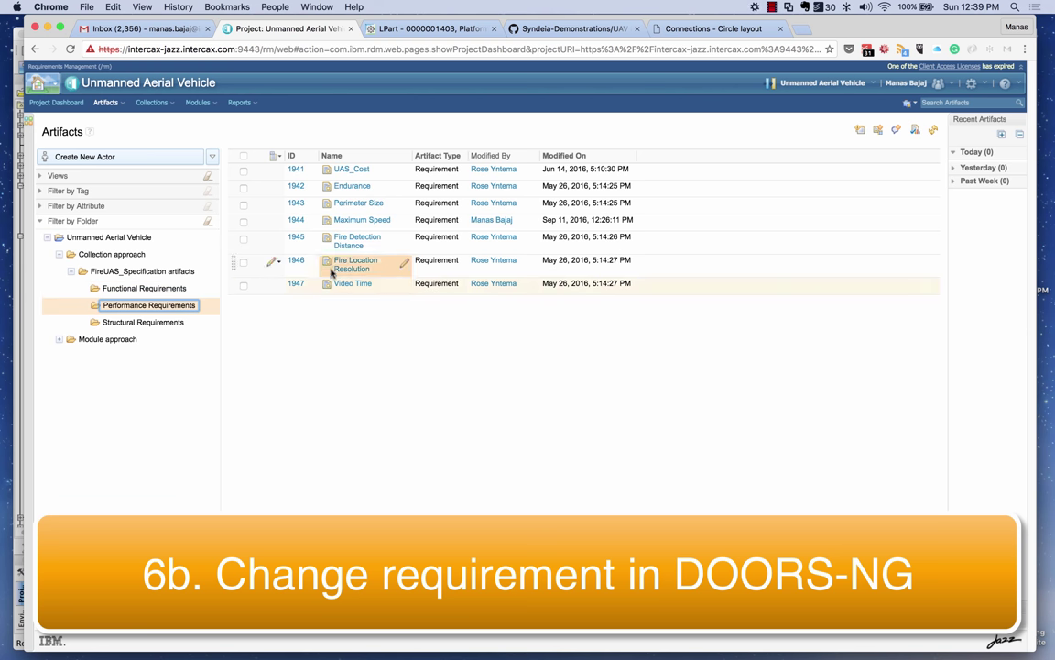
pyautogui.click(355, 222)
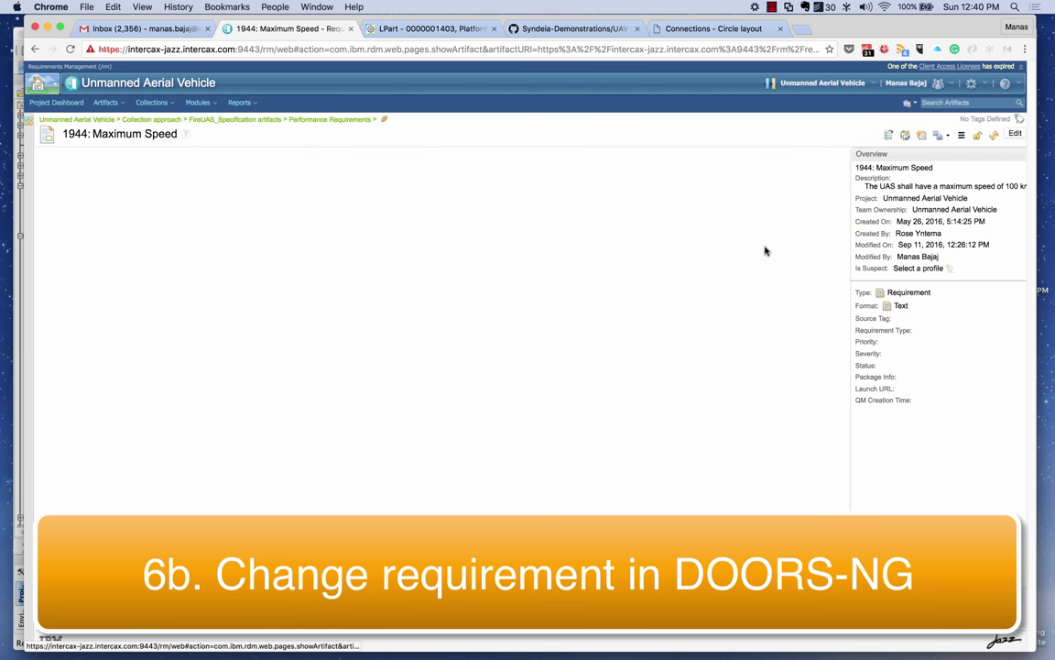
# Set the maximum speed in the 1944 requirement's description to 110 km/hr, save the artifact and finish editing.
pyautogui.click(1015, 133)
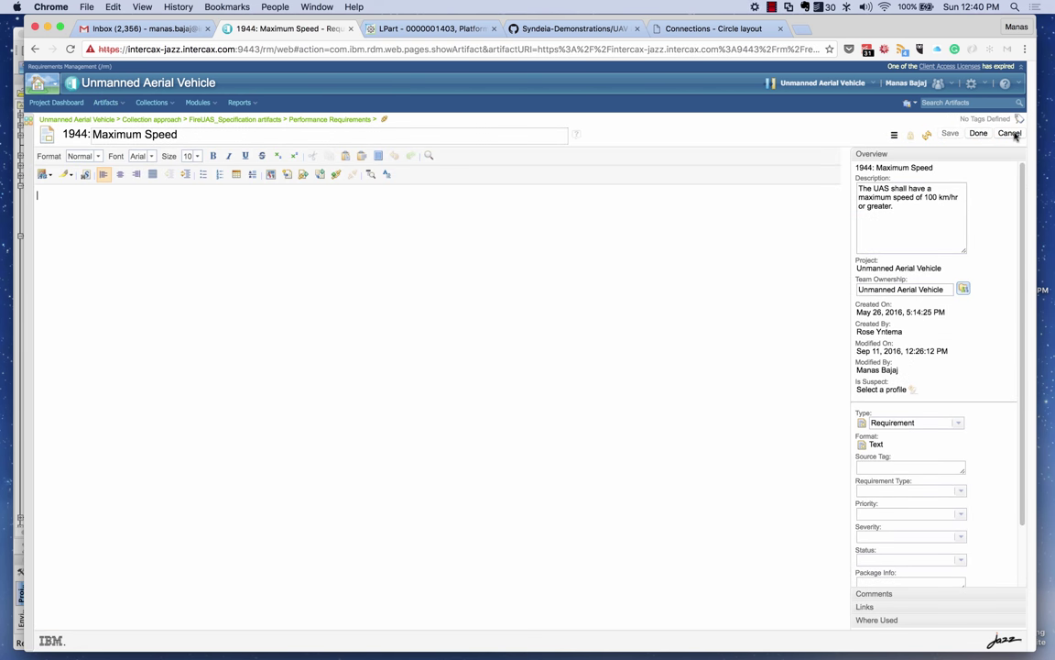
pyautogui.click(931, 198)
pyautogui.doubleClick(928, 197)
pyautogui.write('110')
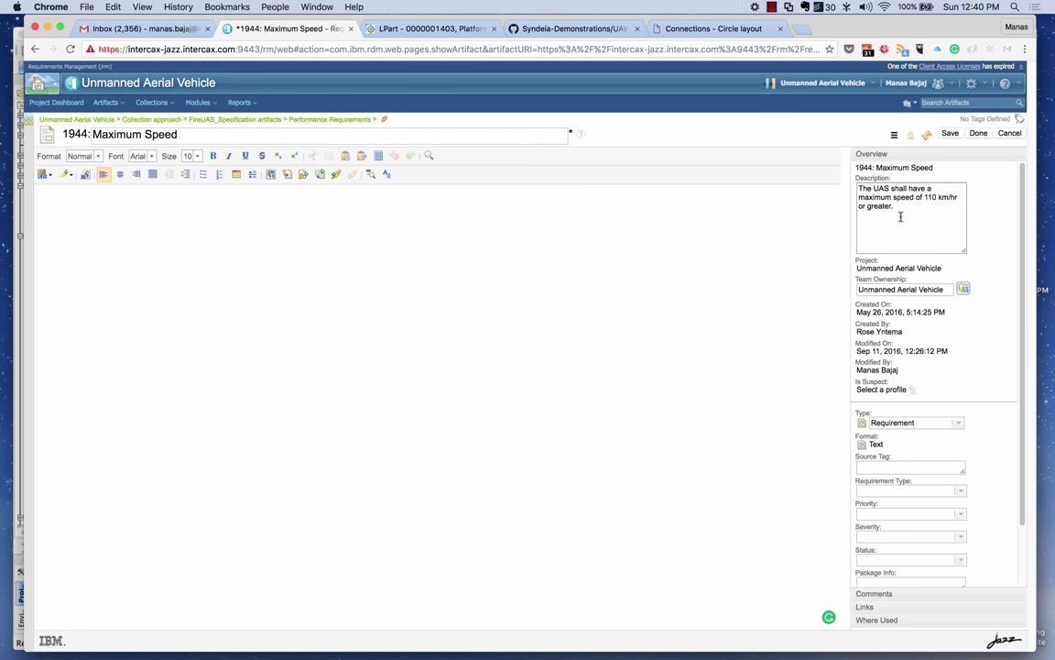
pyautogui.click(950, 133)
pyautogui.click(977, 134)
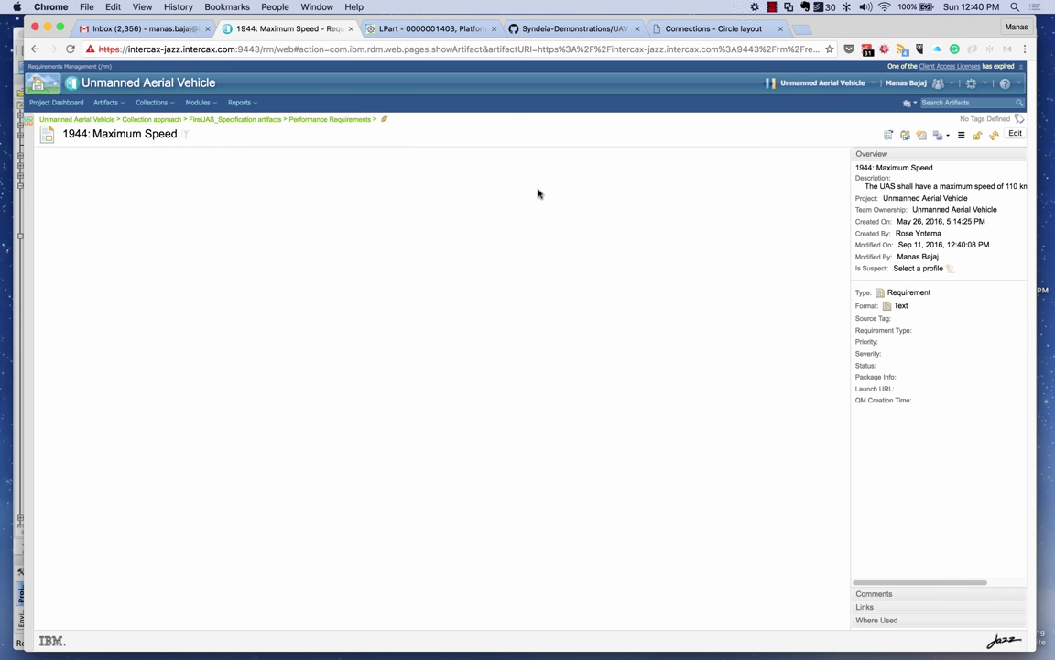
# Switch to the Syndeia Dashboard and compare SysML and target for all connections under the SLIM for cUAV model.
pyautogui.hotkey('ctrl', 'Up')
pyautogui.click(294, 287)
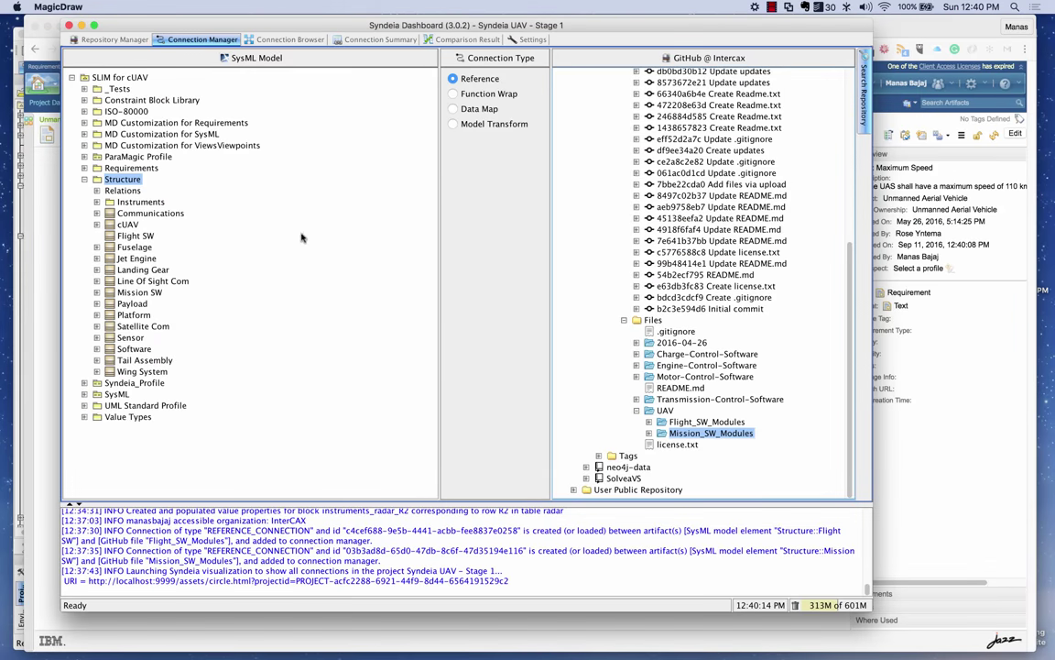
pyautogui.click(284, 40)
pyautogui.scroll(10, 179, 149)
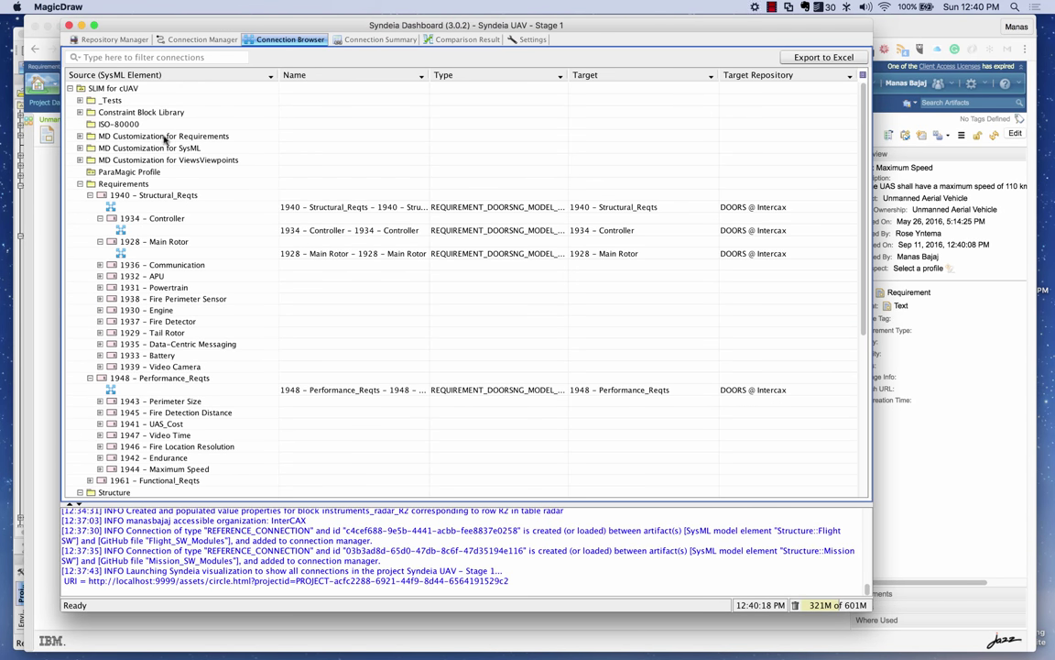
pyautogui.click(115, 88)
pyautogui.rightClick(130, 91)
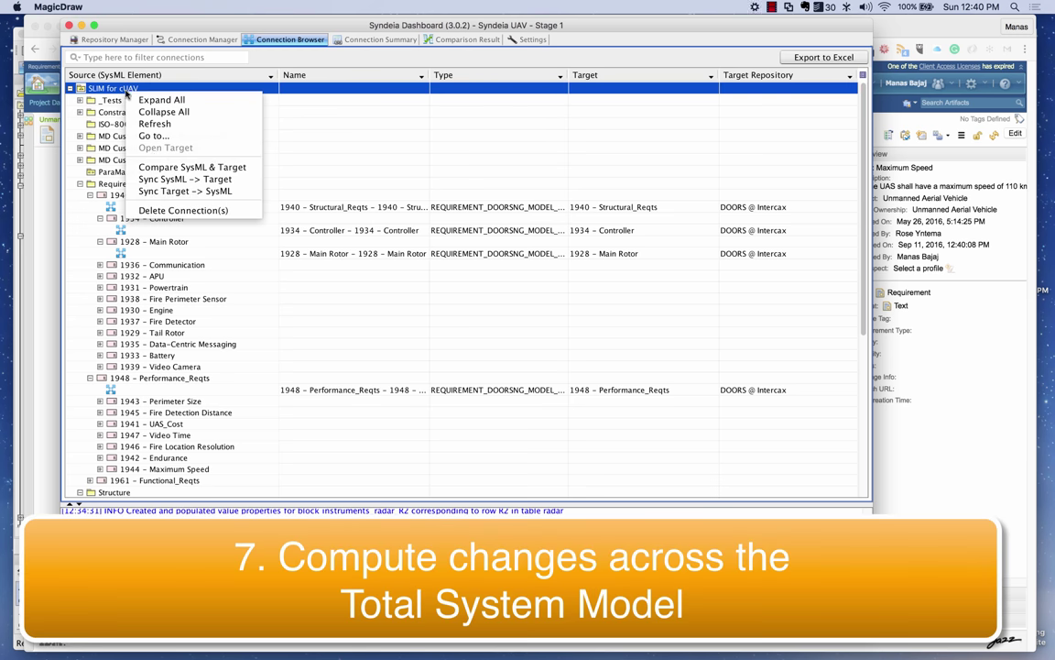
pyautogui.click(151, 167)
pyautogui.click(583, 356)
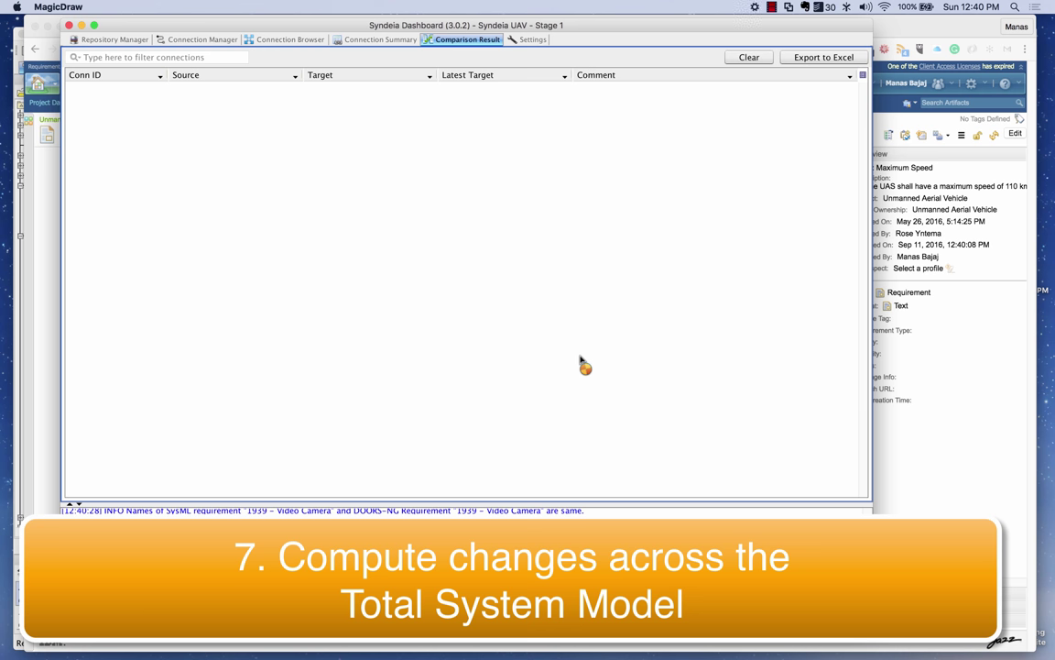
pyautogui.click(772, 7)
pyautogui.click(810, 34)
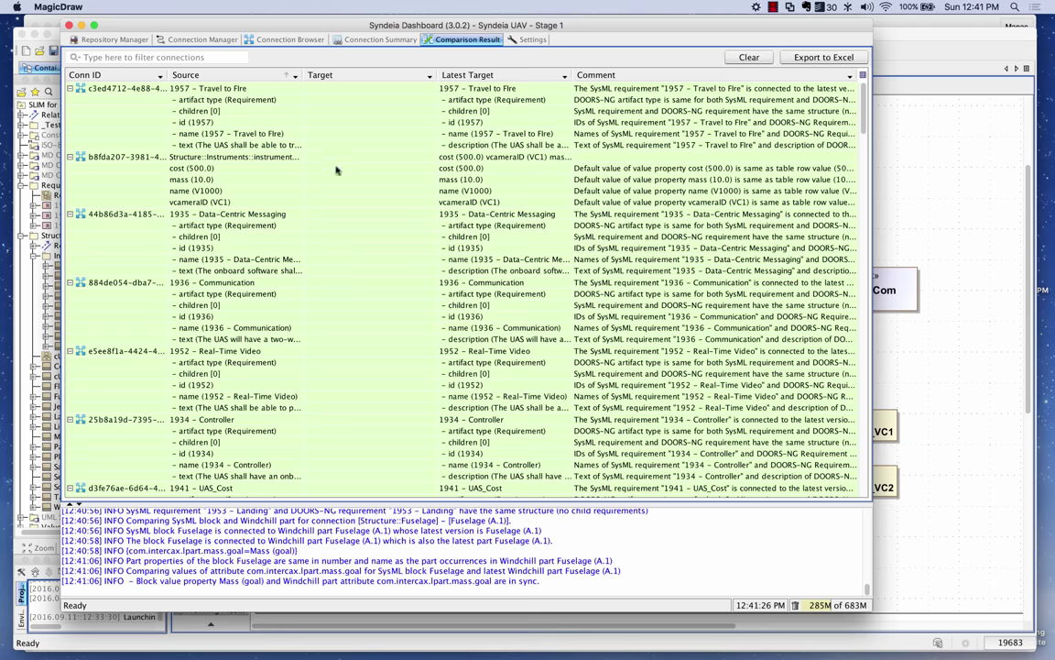
# Examine the comparison results for differences in the Platform block and the 1944 - Maximum Speed requirement.
pyautogui.scroll(-5, 366, 278)
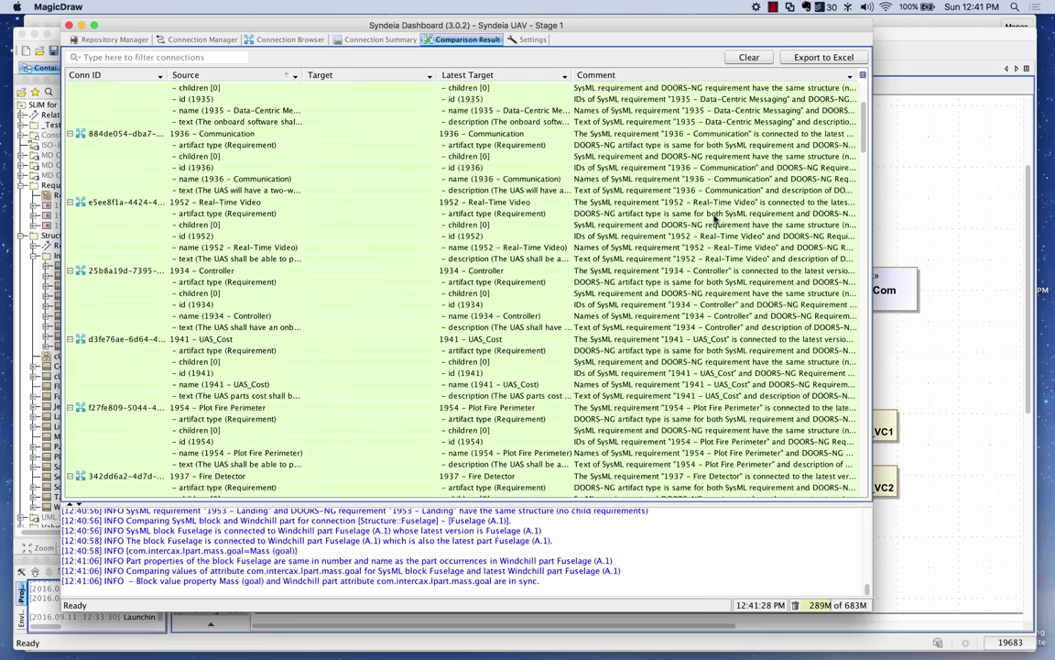
pyautogui.scroll(-15, 806, 236)
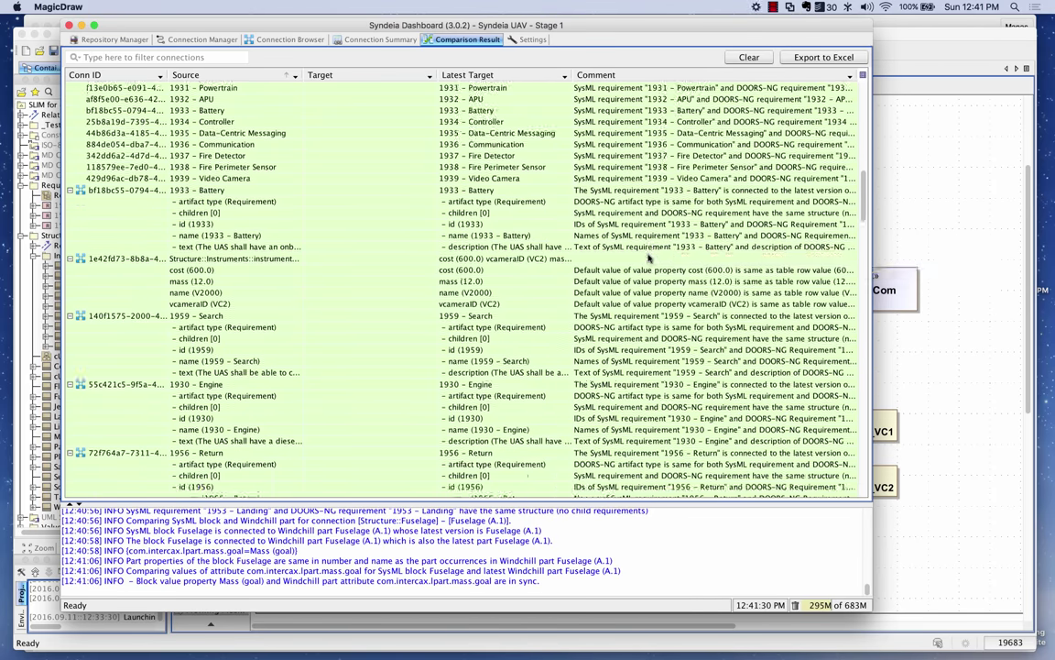
pyautogui.scroll(2, 275, 202)
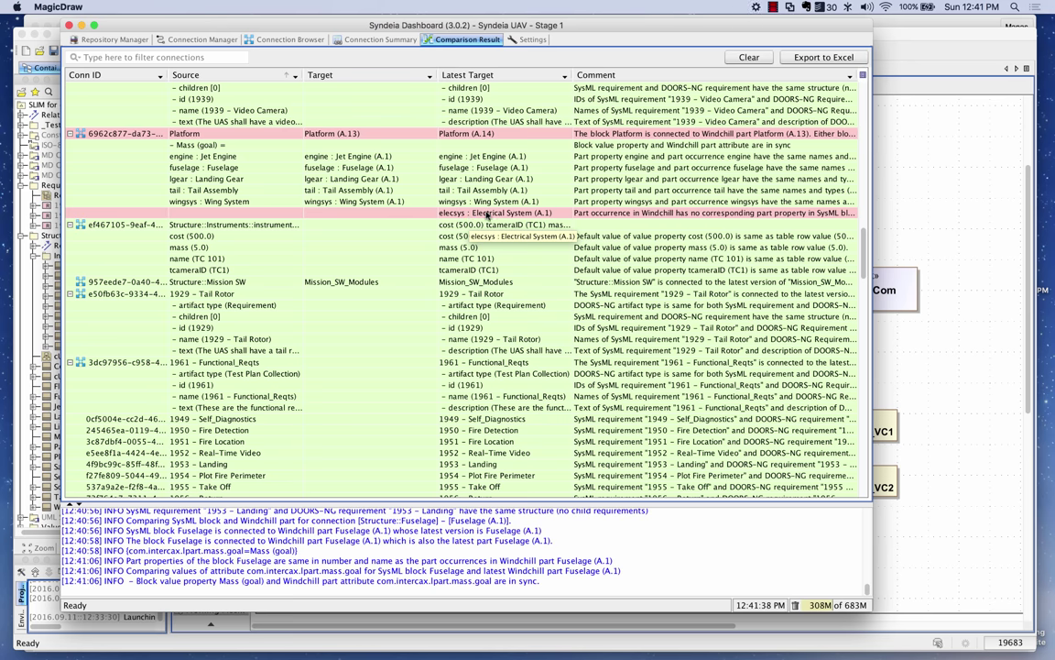
pyautogui.scroll(-9, 264, 229)
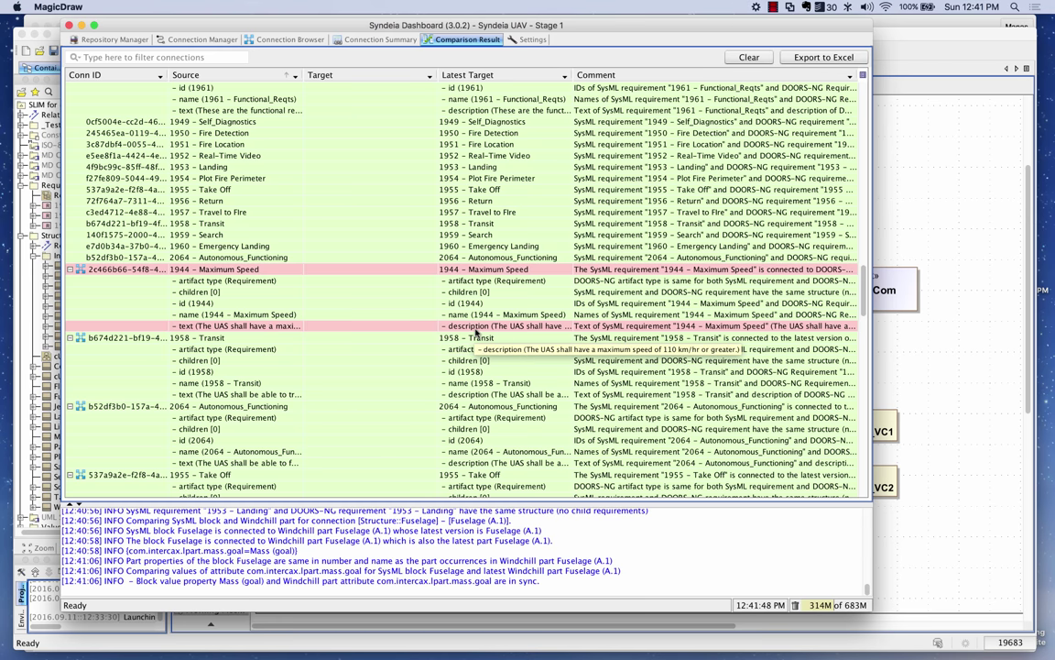
pyautogui.scroll(1, 369, 199)
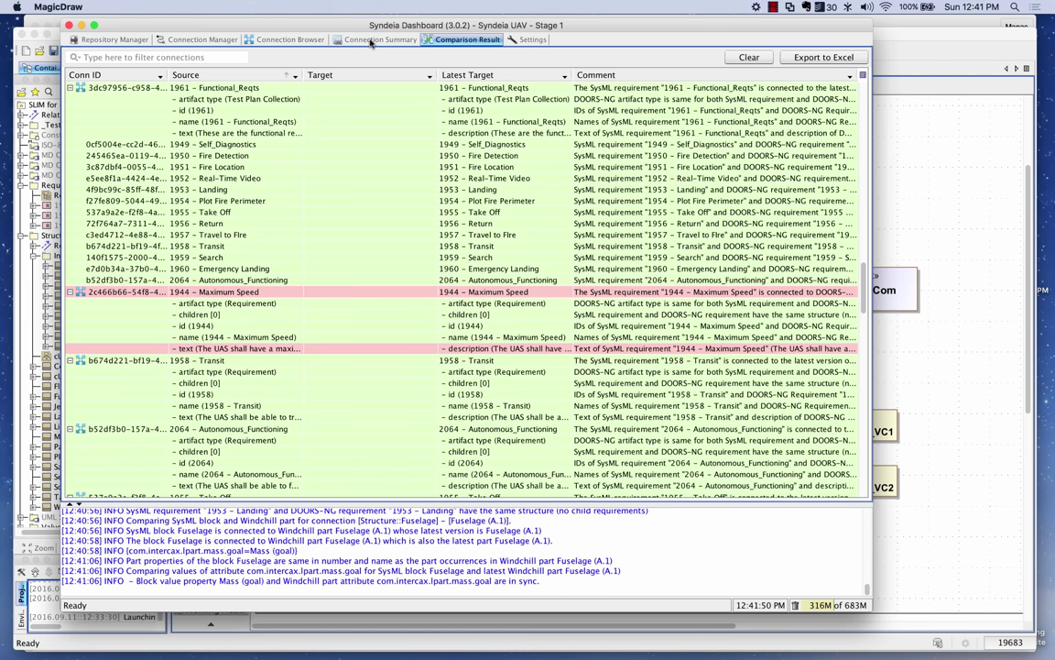
# Collapse the structural and performance requirements in the connection browser, and synchronize the Platform block's connection from target to SysML.
pyautogui.click(371, 42)
pyautogui.click(258, 42)
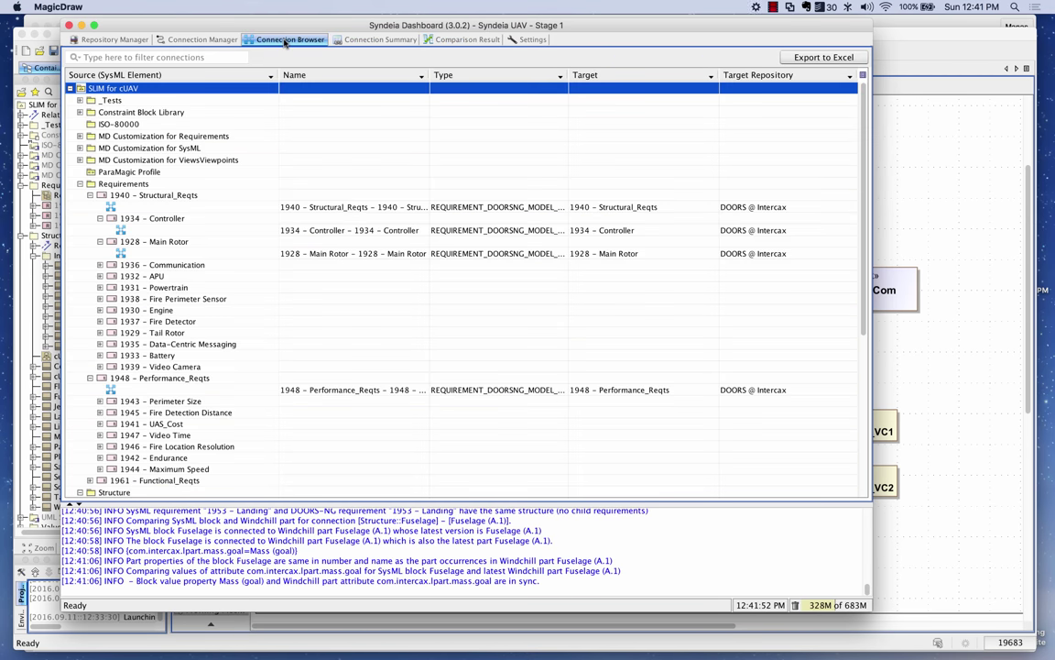
pyautogui.click(90, 195)
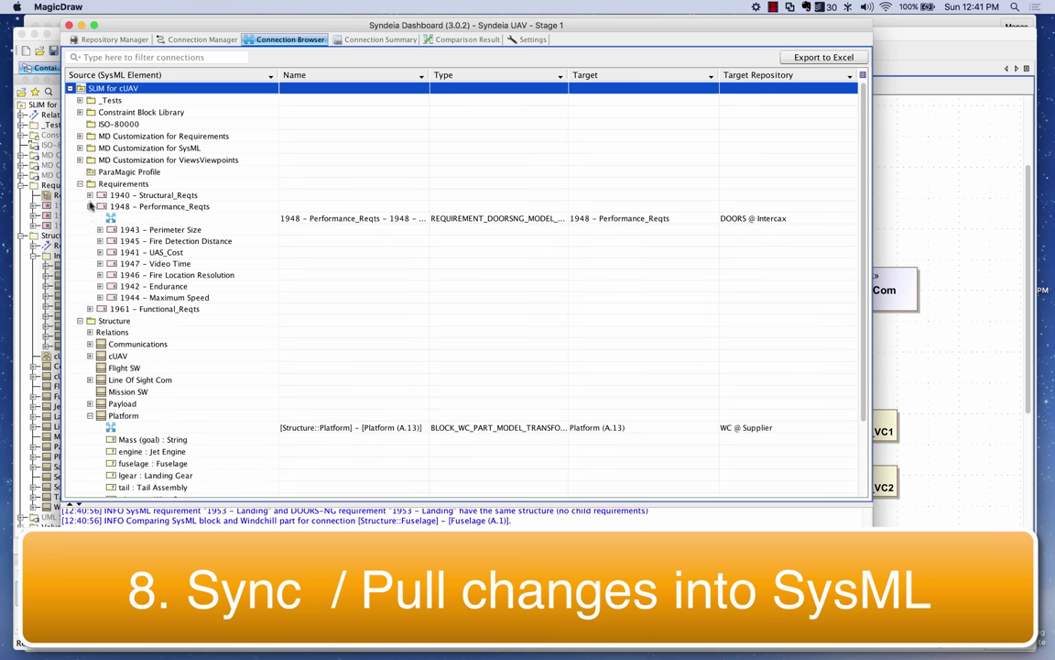
pyautogui.click(90, 206)
pyautogui.rightClick(119, 94)
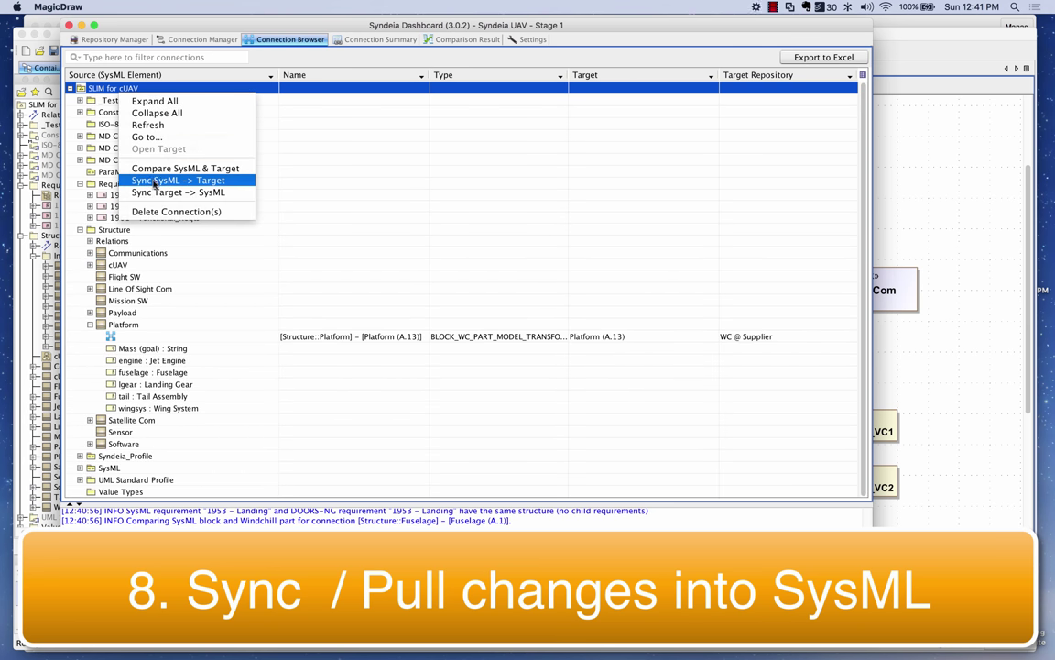
pyautogui.press('Escape')
pyautogui.click(137, 252)
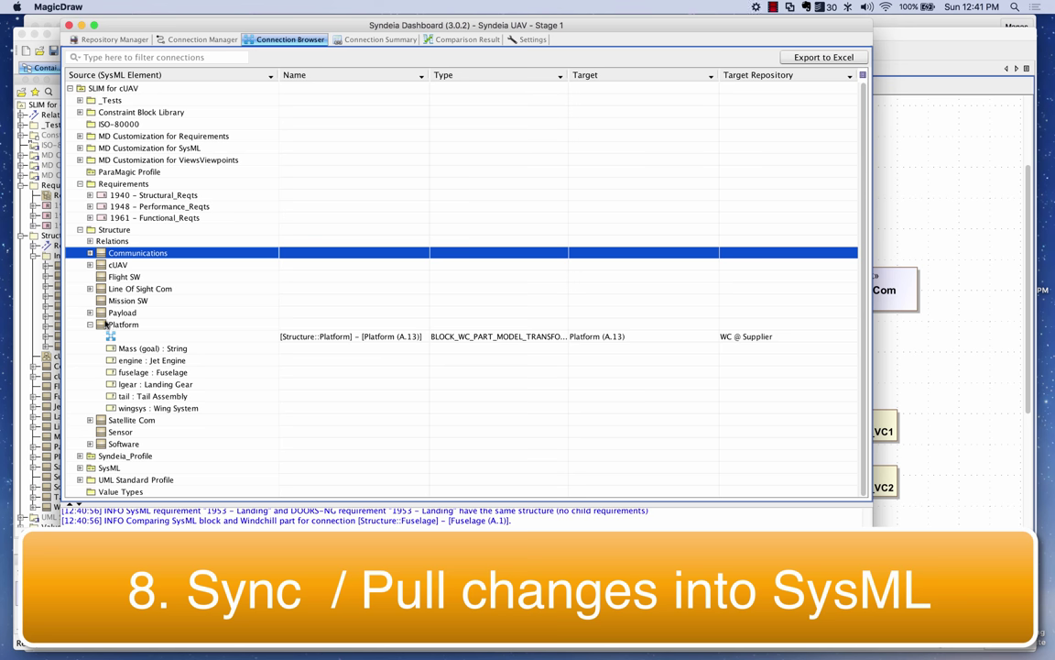
pyautogui.click(123, 324)
pyautogui.rightClick(137, 325)
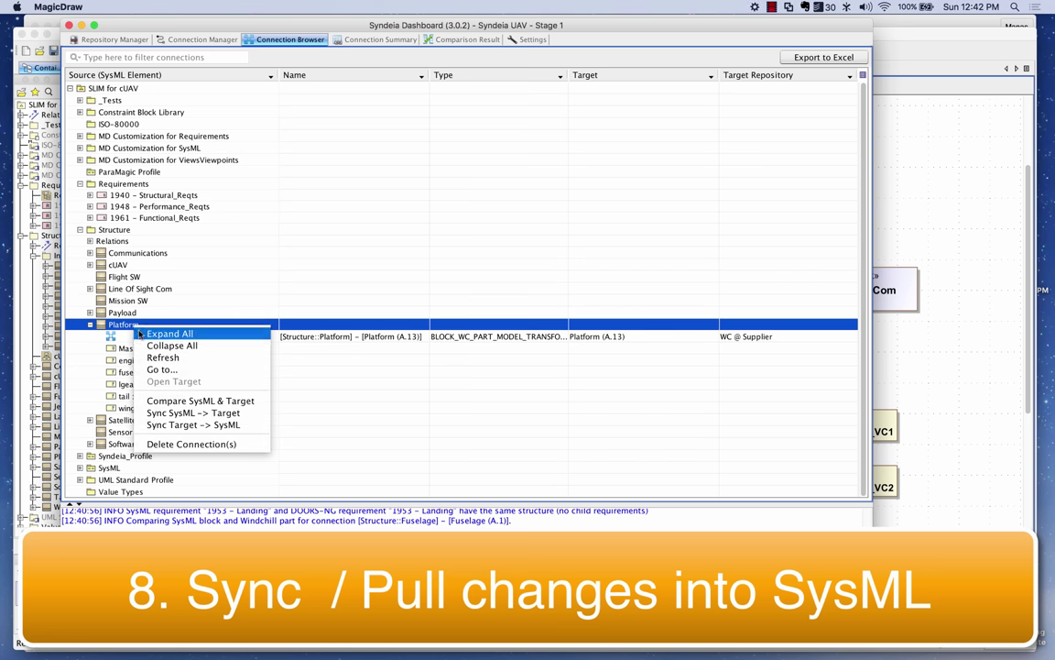
pyautogui.click(175, 425)
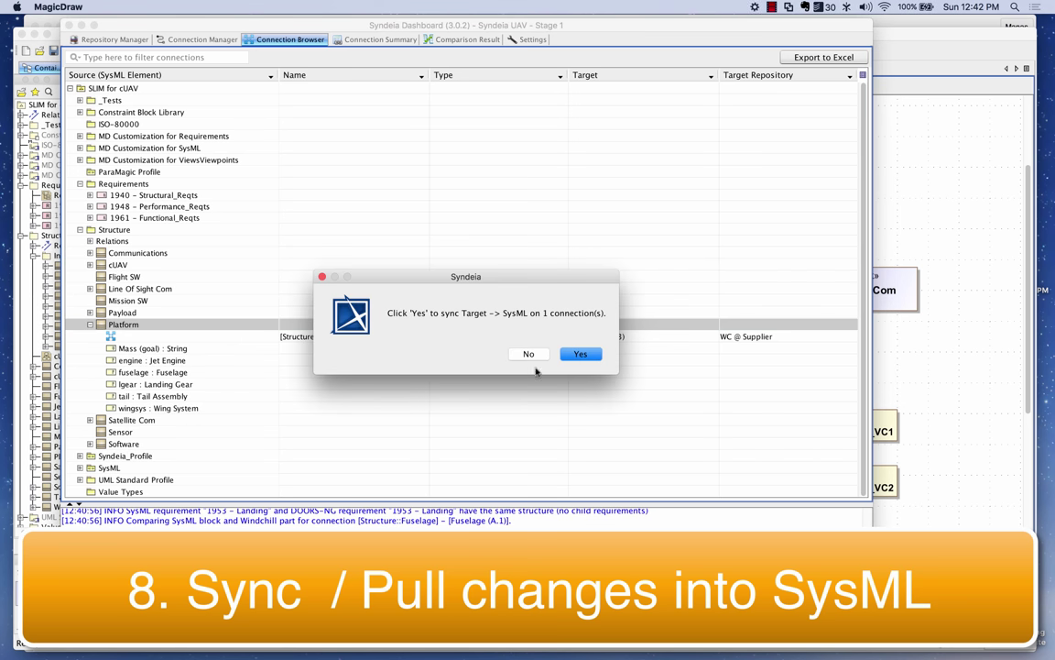
pyautogui.click(581, 356)
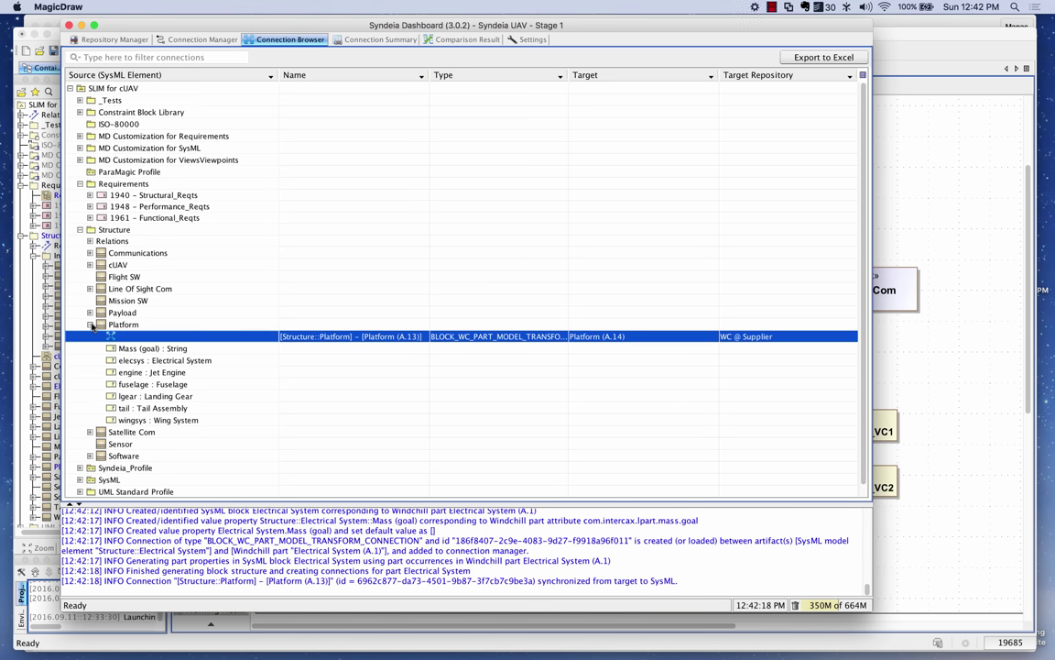
# Synchronize the 1944 - Maximum Speed requirement under 1948 - Performance_Reqts from target to SysML.
pyautogui.click(161, 207)
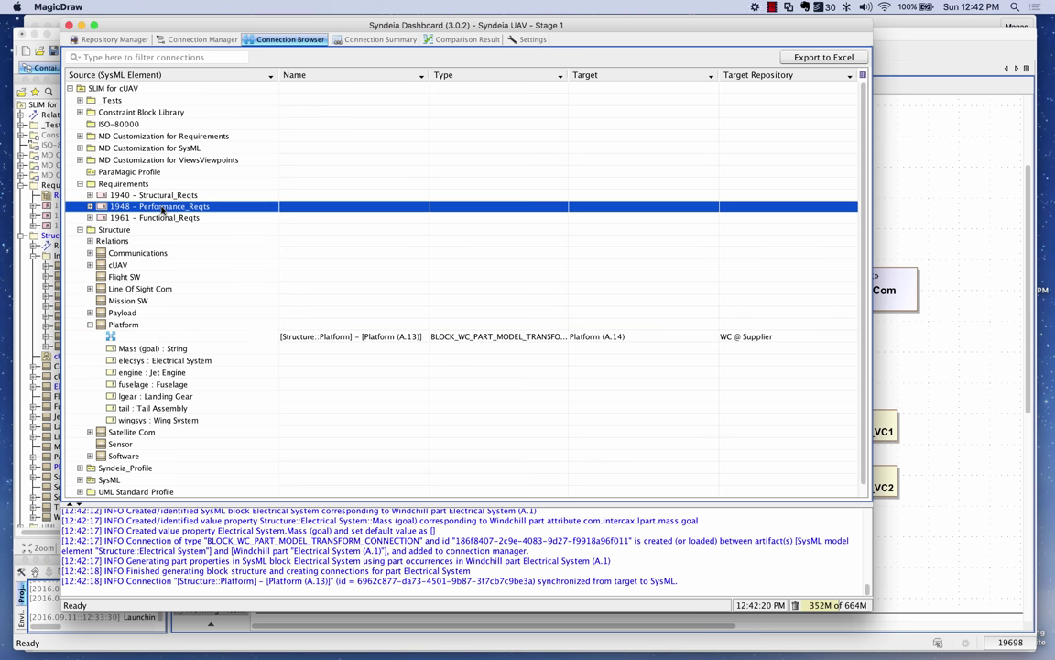
pyautogui.rightClick(163, 209)
pyautogui.click(90, 207)
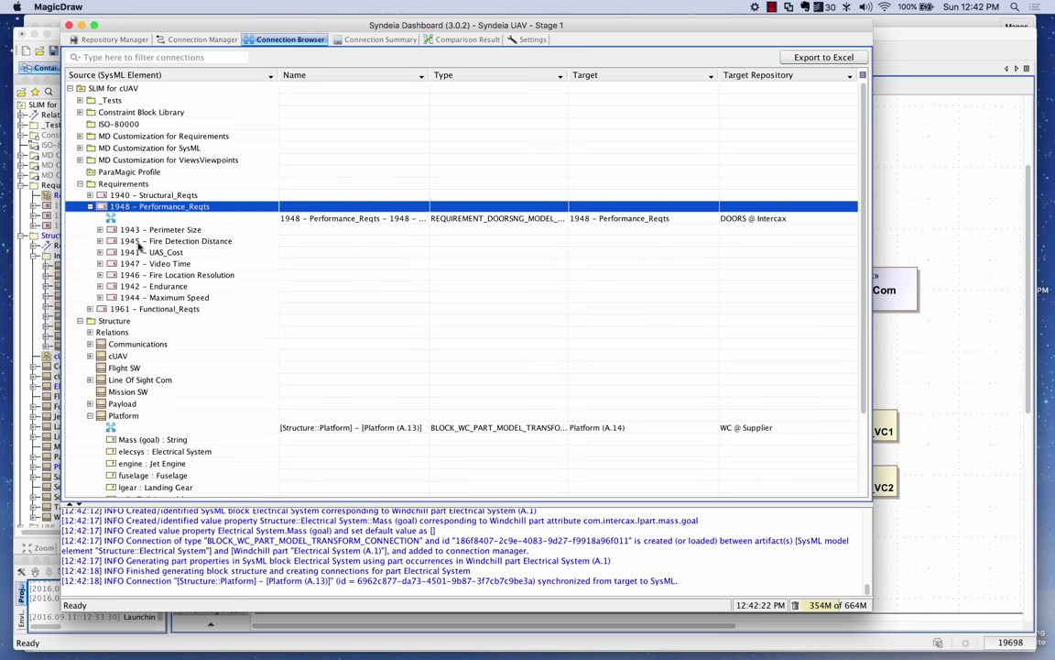
pyautogui.click(170, 298)
pyautogui.rightClick(169, 301)
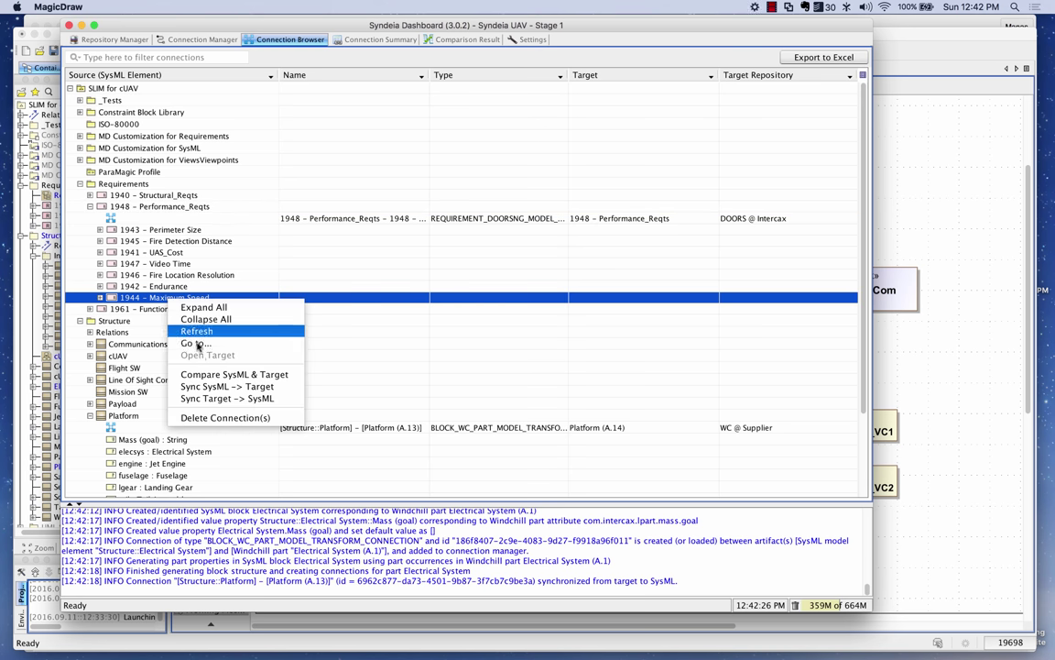
pyautogui.click(220, 399)
pyautogui.click(583, 354)
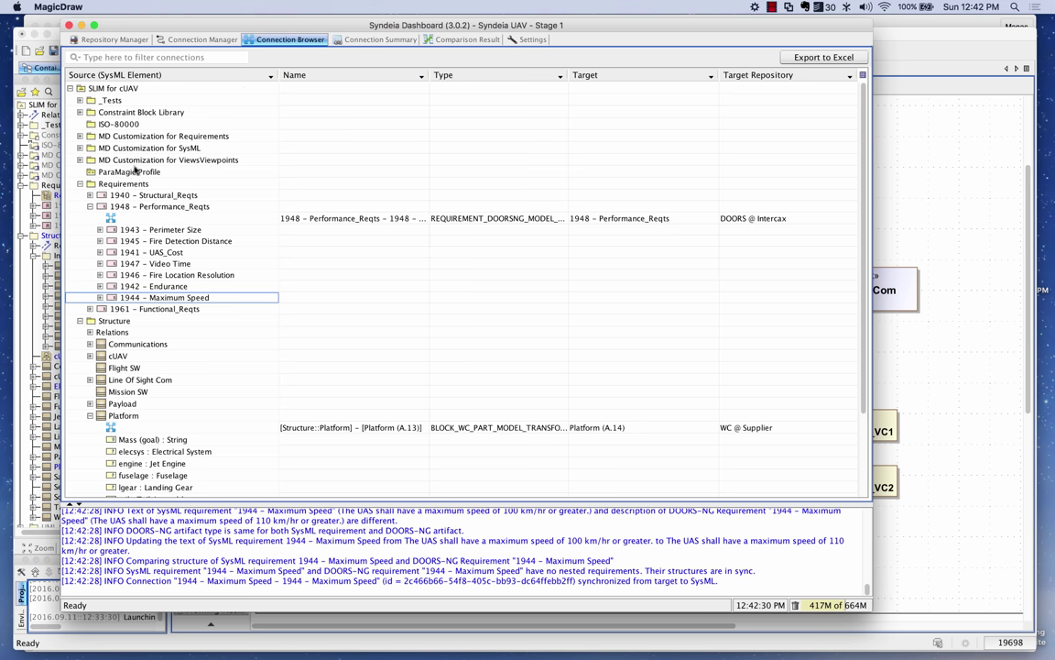
# Switch to the MagicDraw model window and examine the Platform block's parts in the cUAV Structure - Initial diagram.
pyautogui.click(31, 268)
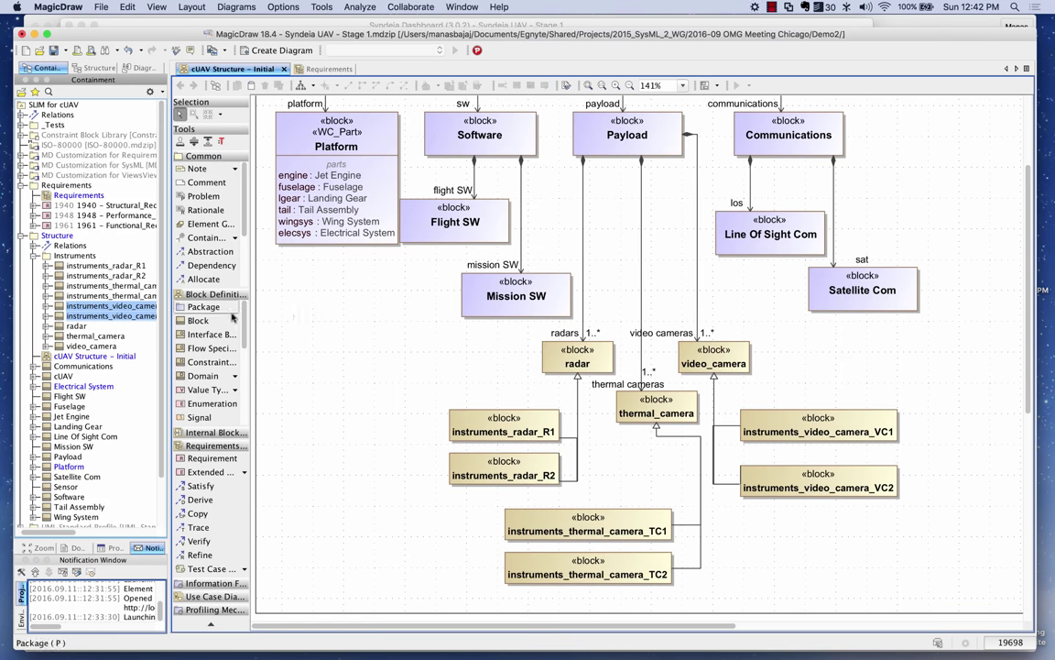
pyautogui.click(317, 235)
pyautogui.scroll(5, 335, 294)
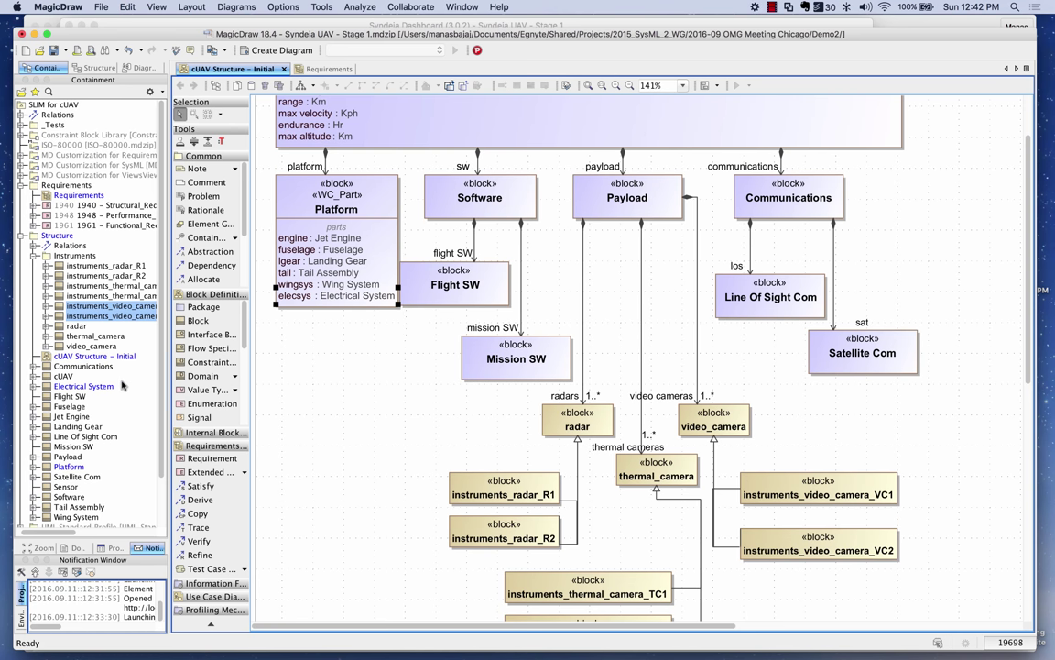
# Review the text of requirement 1944 - Maximum Speed in its specification, and close the specification.
pyautogui.click(67, 226)
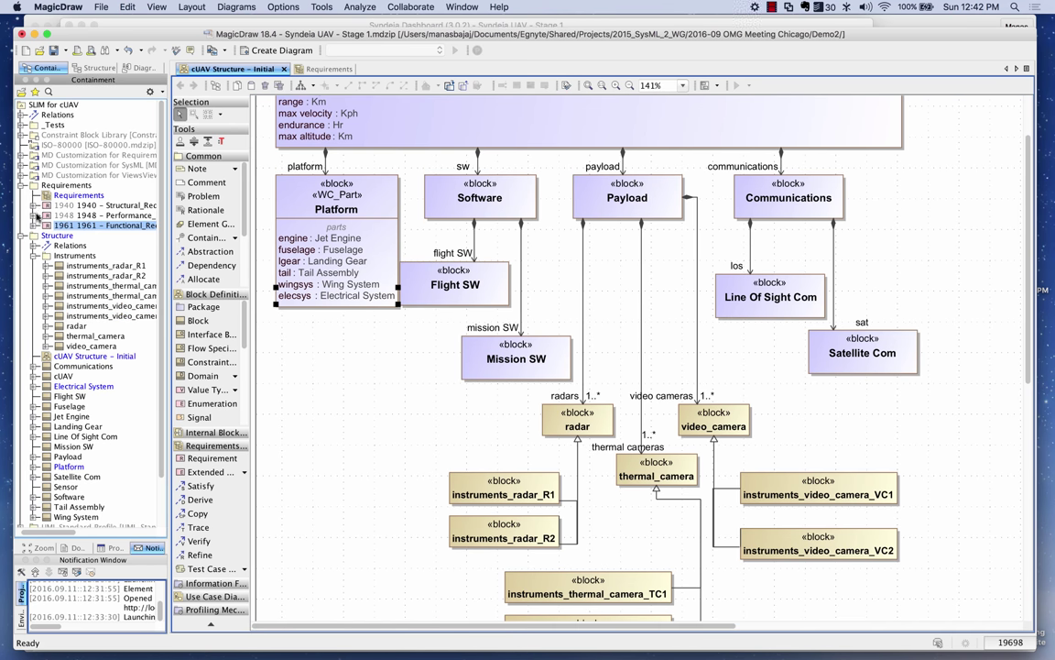
pyautogui.click(33, 215)
pyautogui.doubleClick(125, 256)
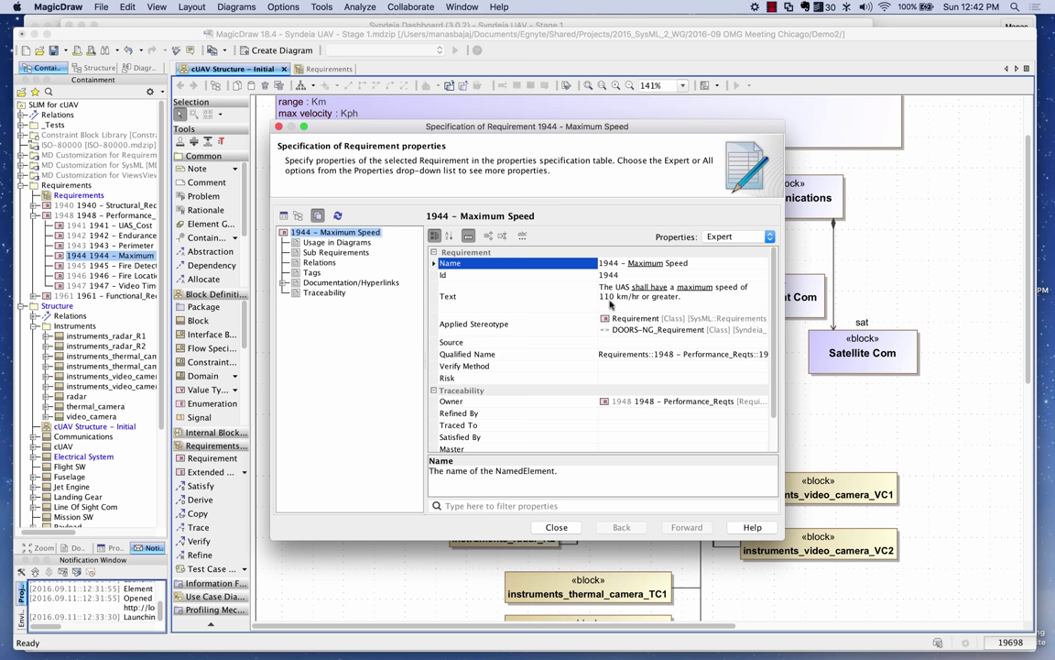
pyautogui.click(564, 524)
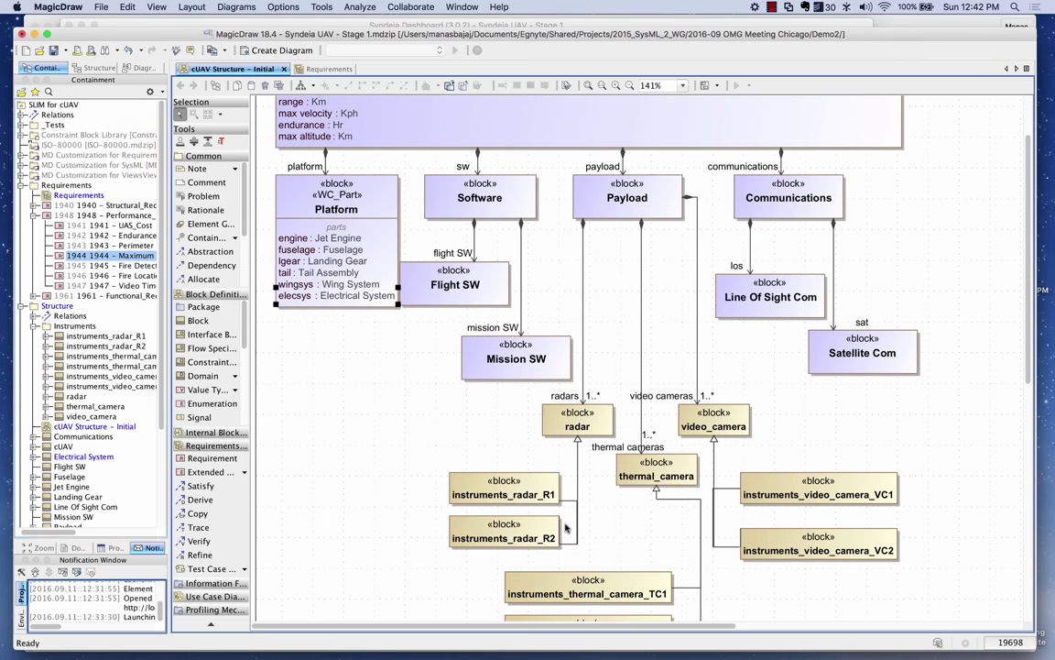
# Switch to the Syndeia Dashboard and bring up the compare and sync options for the 1940 - Structural_Reqts requirement.
pyautogui.hotkey('ctrl', 'Up')
pyautogui.click(284, 384)
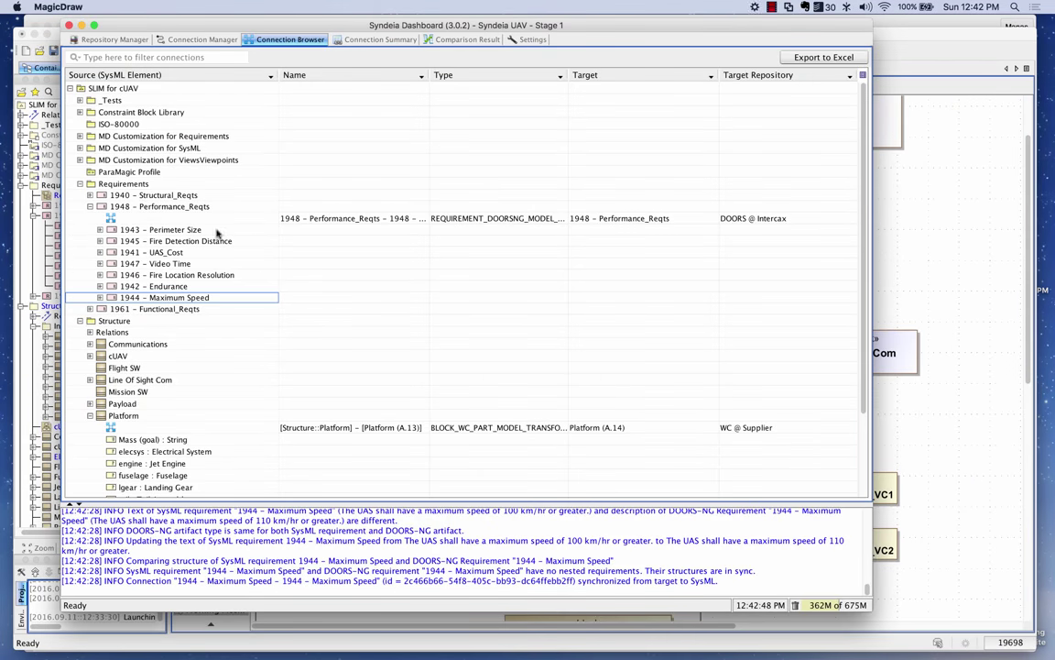
pyautogui.click(141, 194)
pyautogui.rightClick(141, 196)
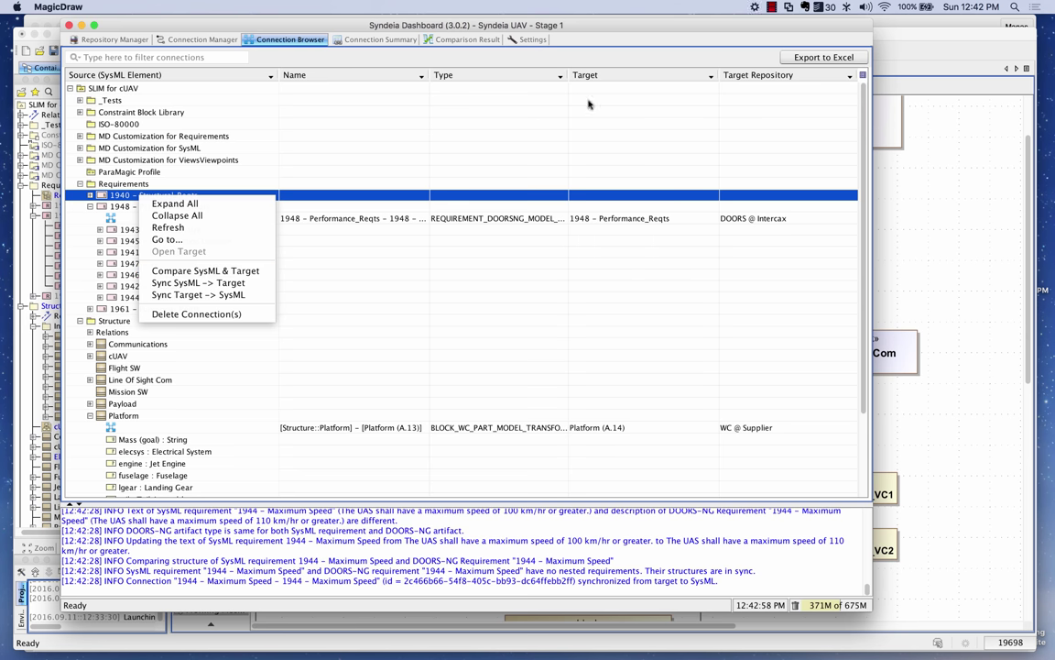
pyautogui.click(772, 6)
pyautogui.click(798, 33)
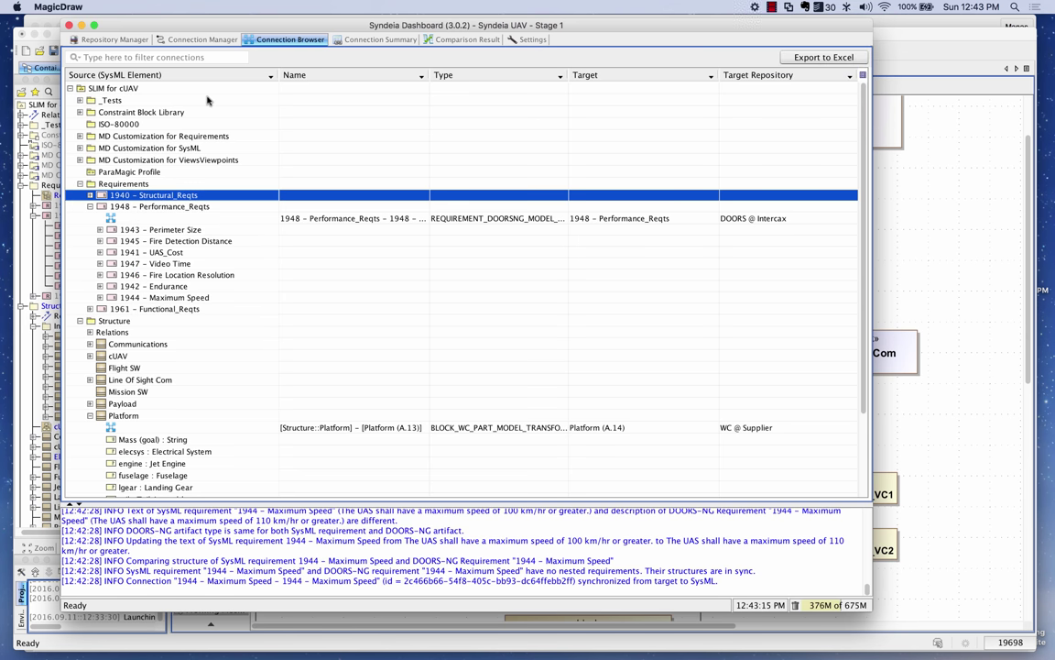
# Return to the Connection Manager and load JIRA @ Intercax as the target repository.
pyautogui.click(178, 39)
pyautogui.click(680, 59)
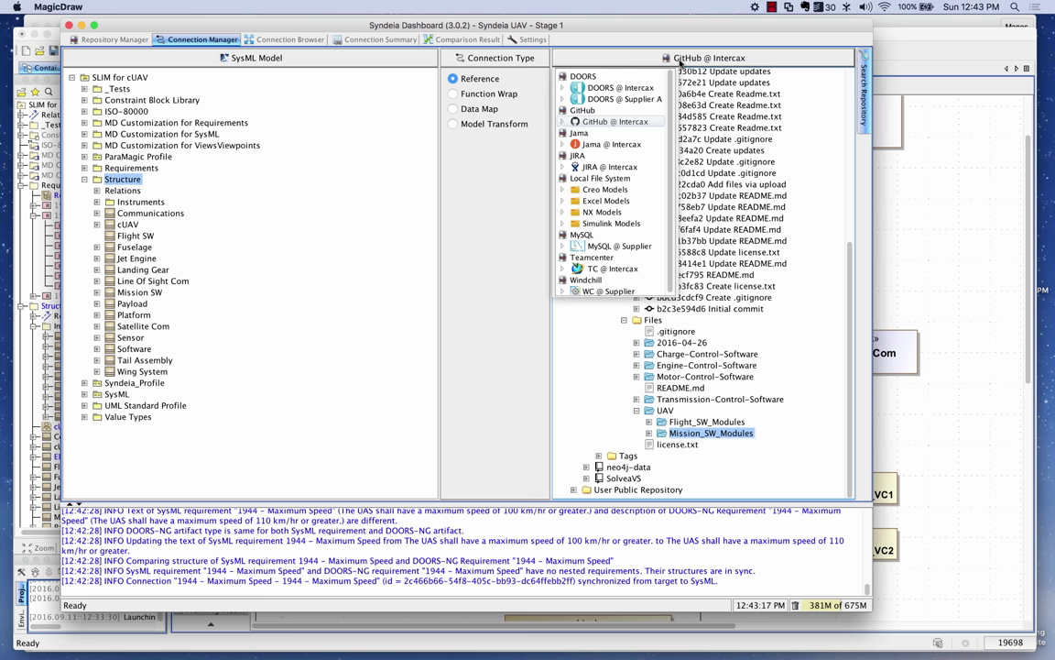
pyautogui.click(605, 169)
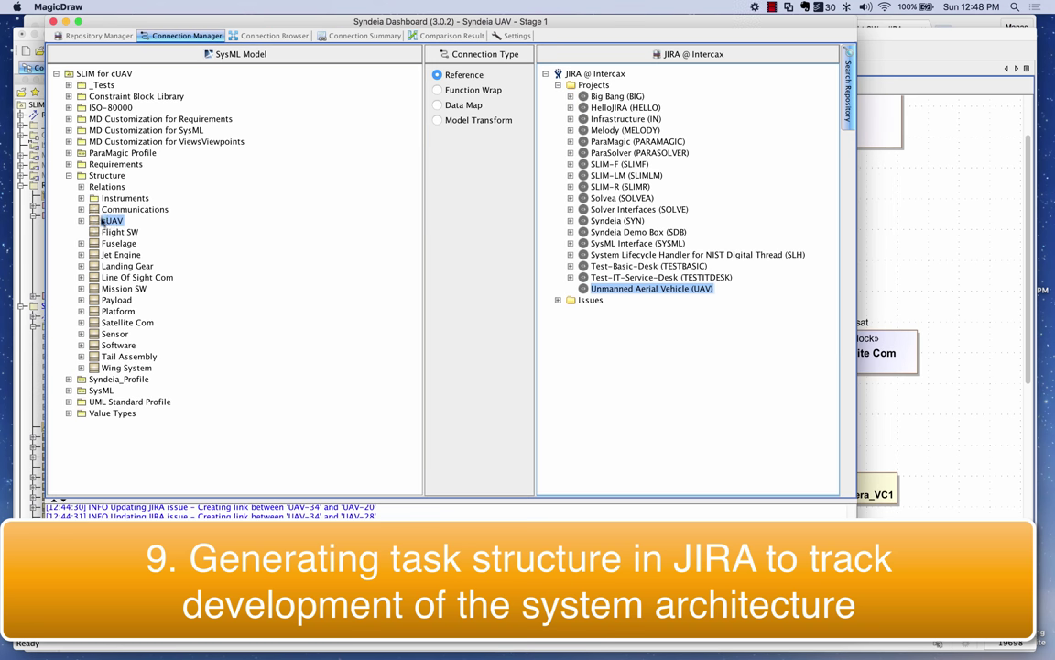
# Connect the cUAV block to the Unmanned Aerial Vehicle (UAV) JIRA project, generating issues and creating reference connections.
pyautogui.moveTo(108, 226); pyautogui.dragTo(559, 286)
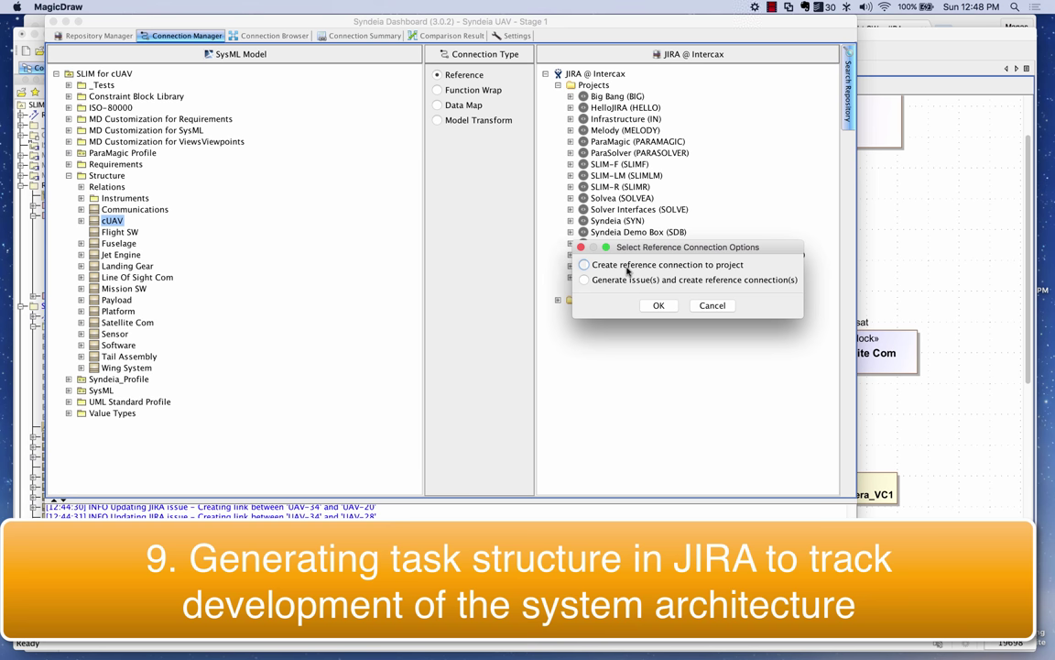
pyautogui.click(625, 279)
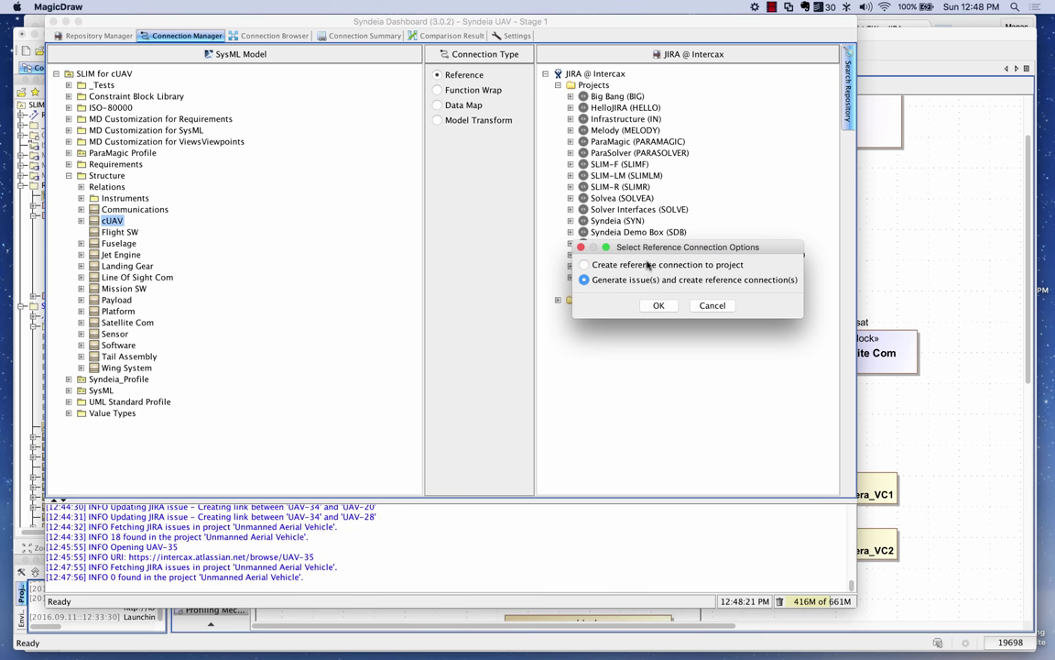
pyautogui.moveTo(669, 247); pyautogui.dragTo(630, 167)
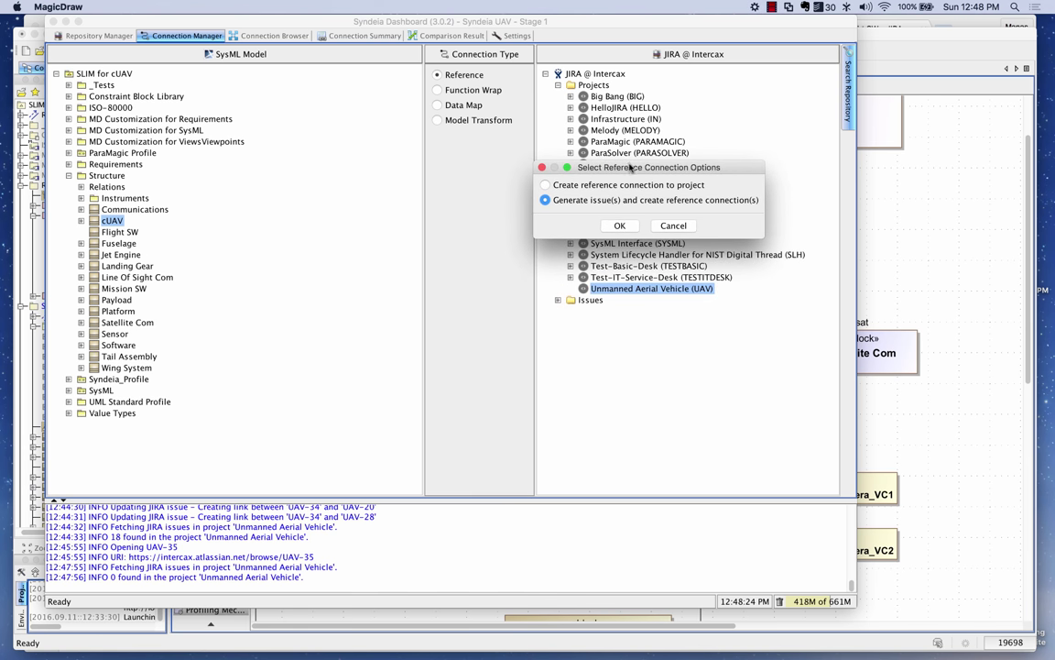
pyautogui.click(620, 226)
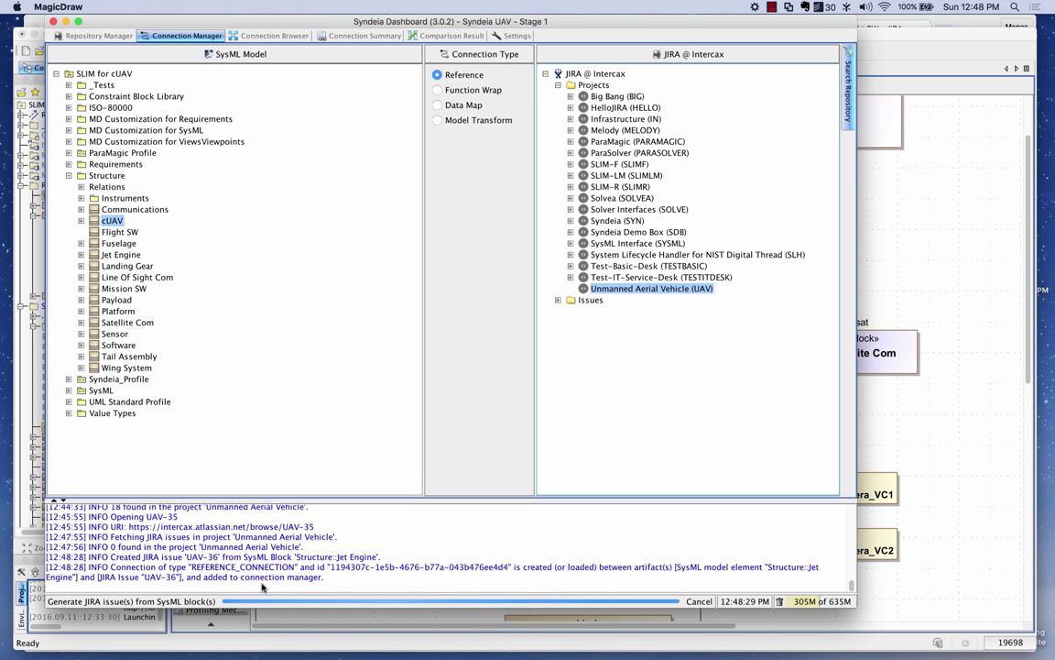
pyautogui.click(774, 8)
pyautogui.click(783, 34)
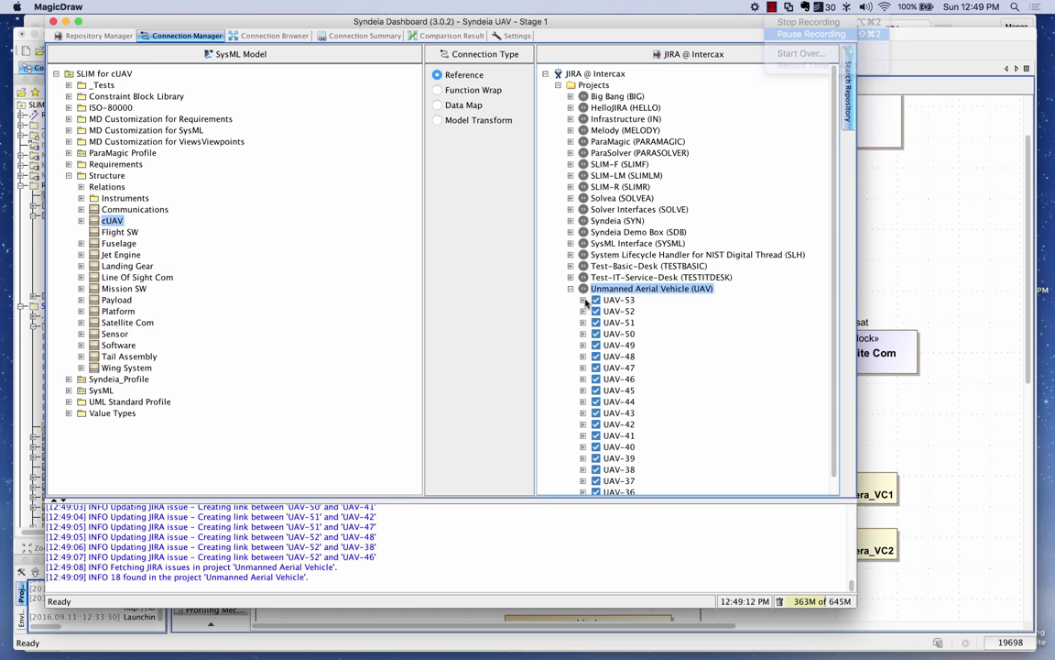
# Open the generated issue UAV-53 of the Unmanned Aerial Vehicle project in JIRA.
pyautogui.scroll(-1, 676, 341)
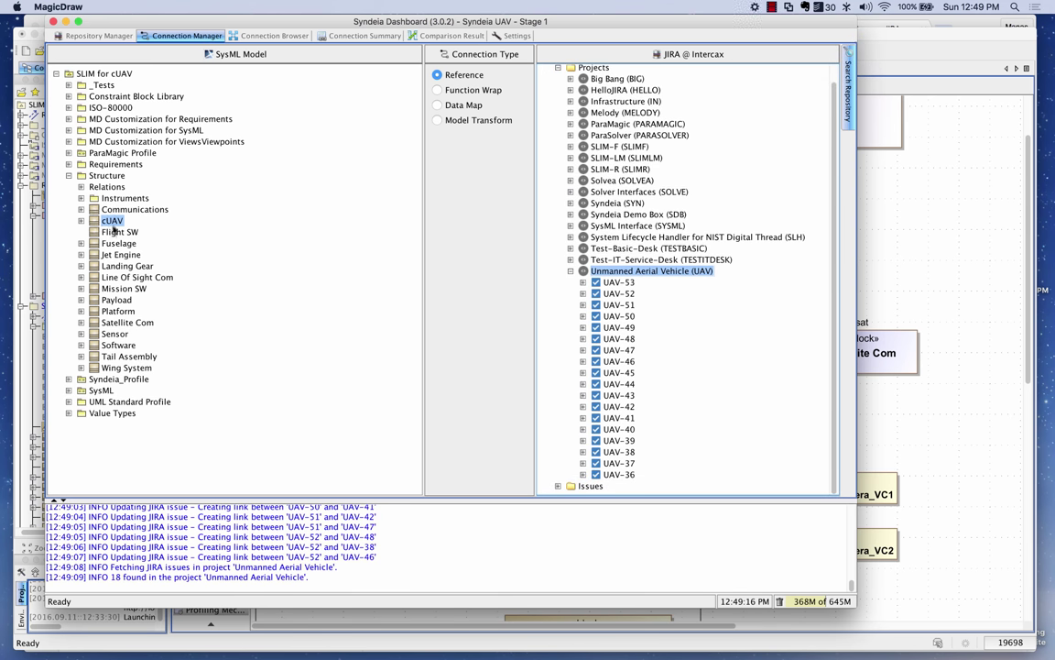
pyautogui.rightClick(614, 285)
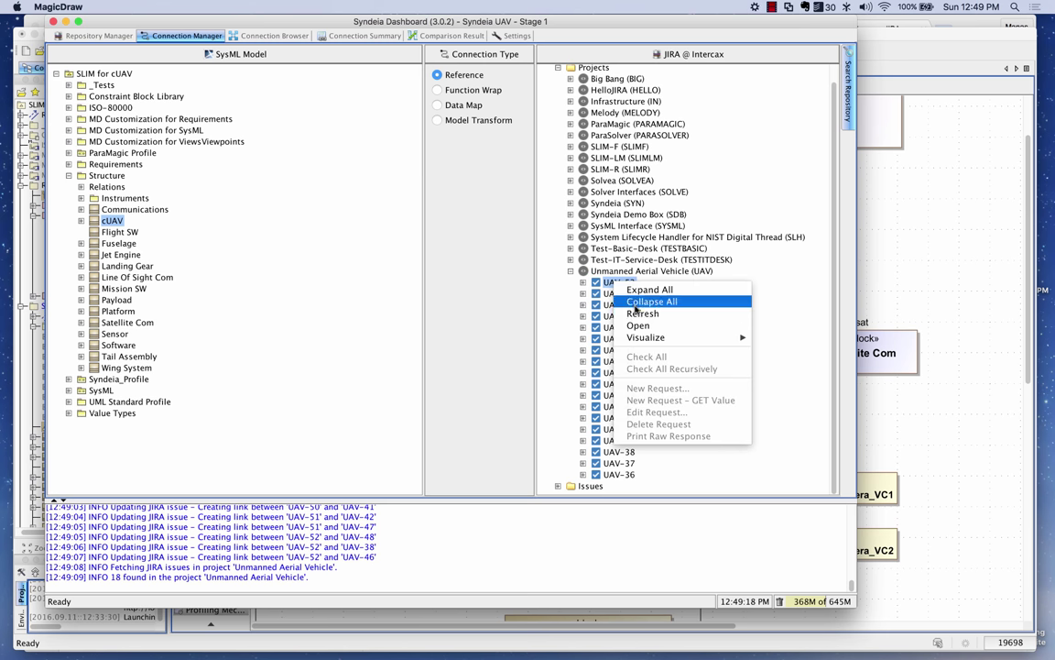
pyautogui.click(639, 327)
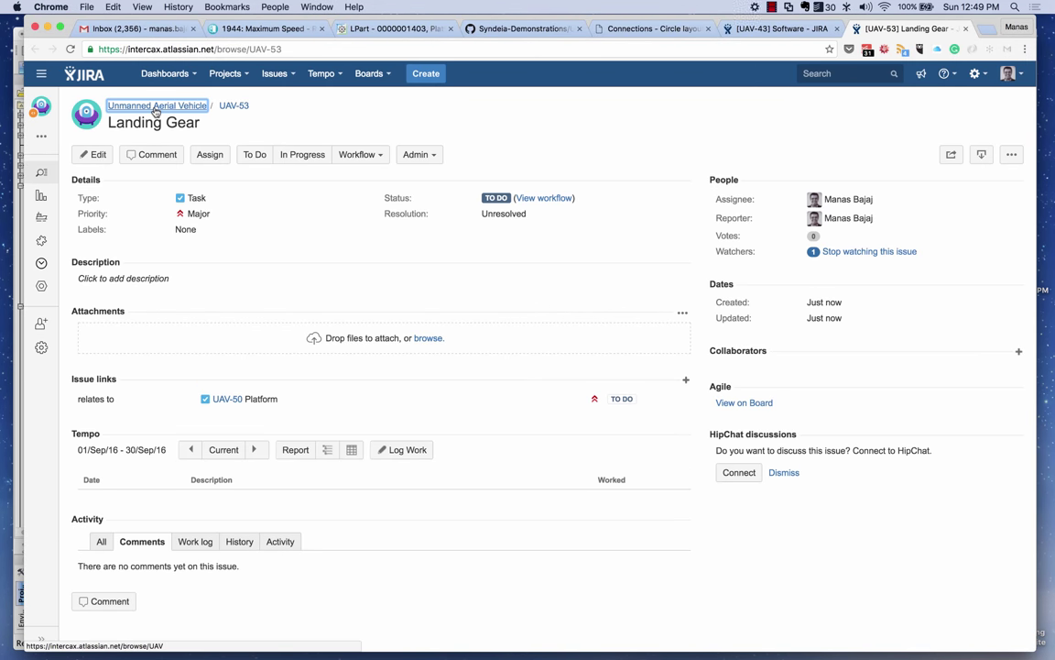
# Go to the Unmanned Aerial Vehicle project and look through its full list of open issues.
pyautogui.click(156, 106)
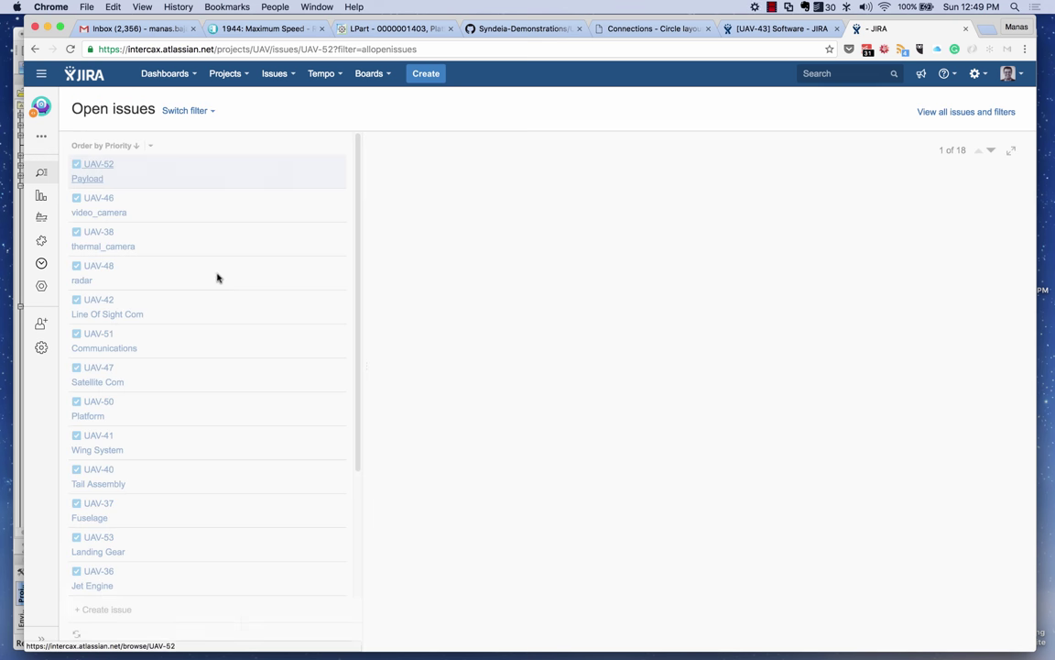
pyautogui.scroll(-2, 220, 289)
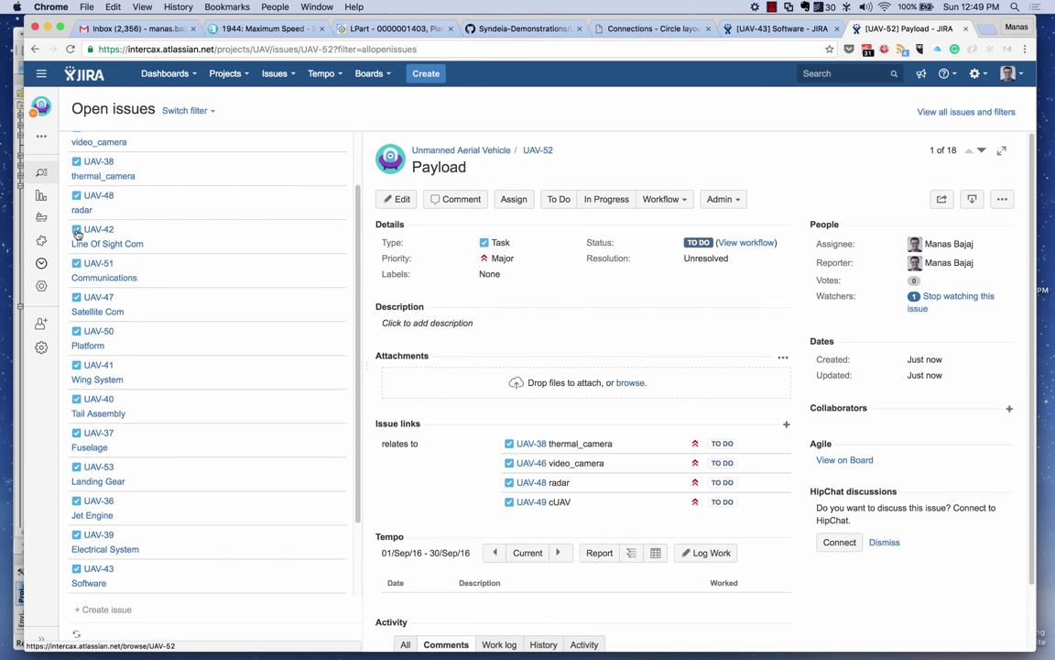
pyautogui.scroll(-2, 170, 387)
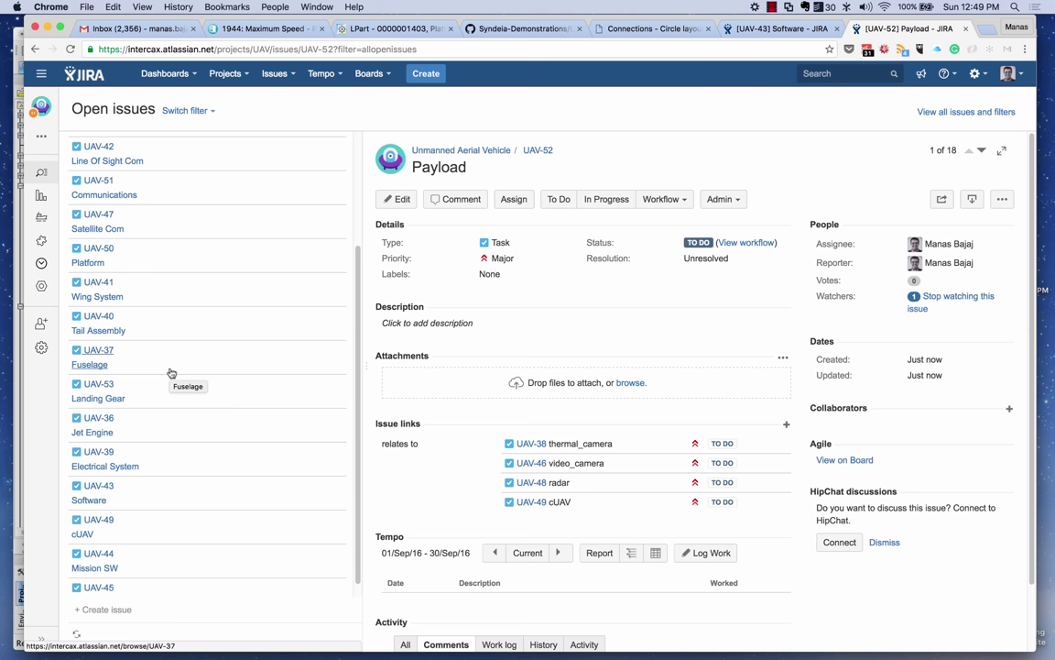
pyautogui.scroll(-1, 172, 394)
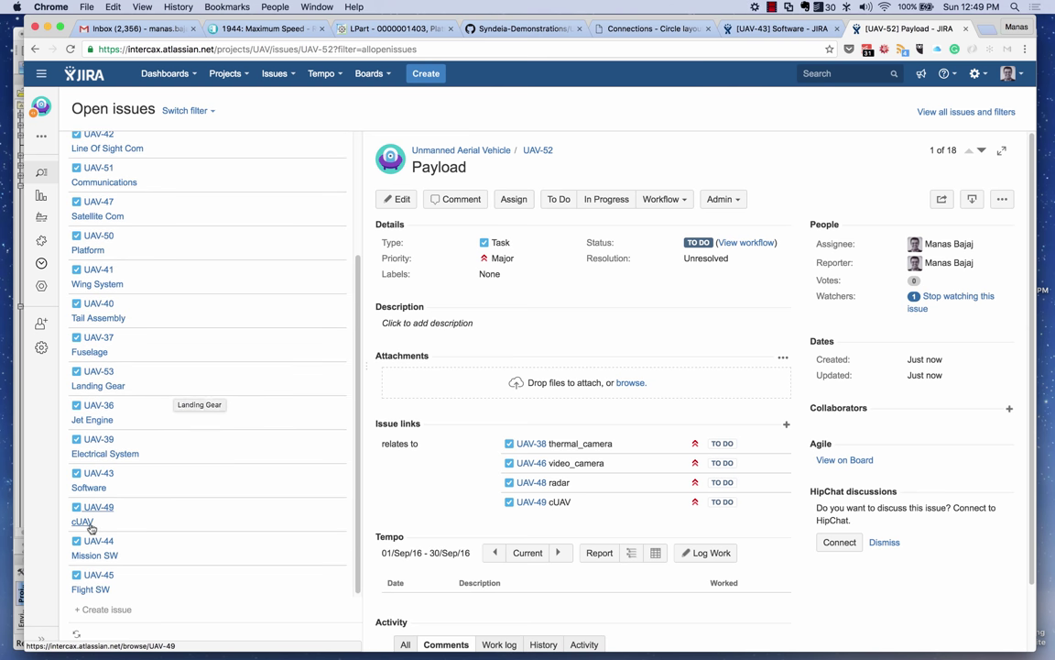
# Examine the issue links of the UAV-49 cUAV task and of its linked UAV-43 Software task.
pyautogui.click(92, 529)
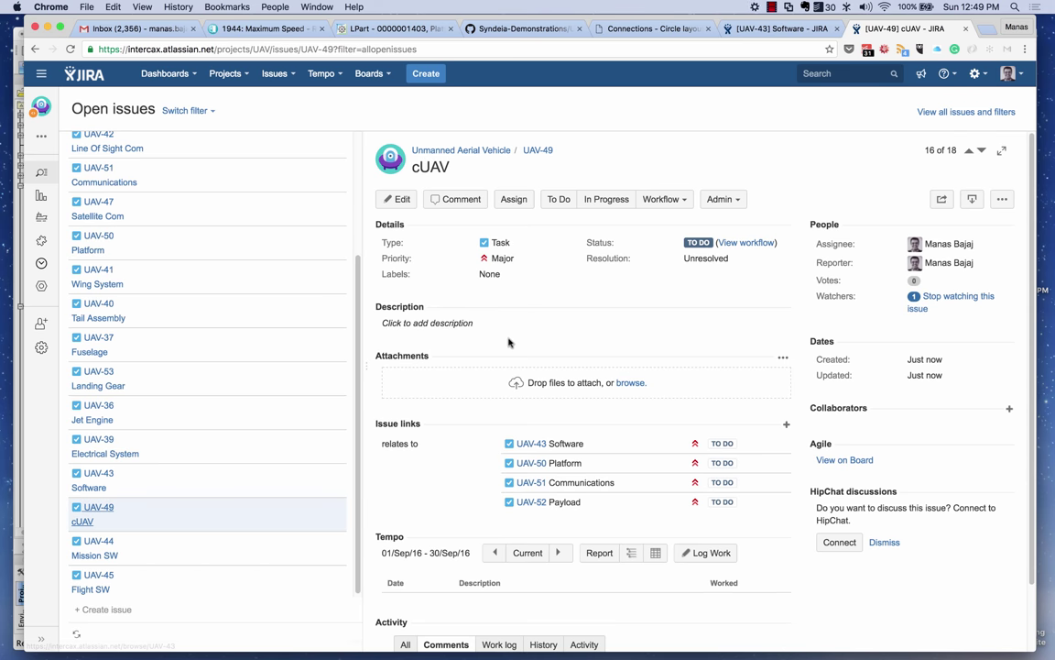
pyautogui.scroll(-2, 537, 426)
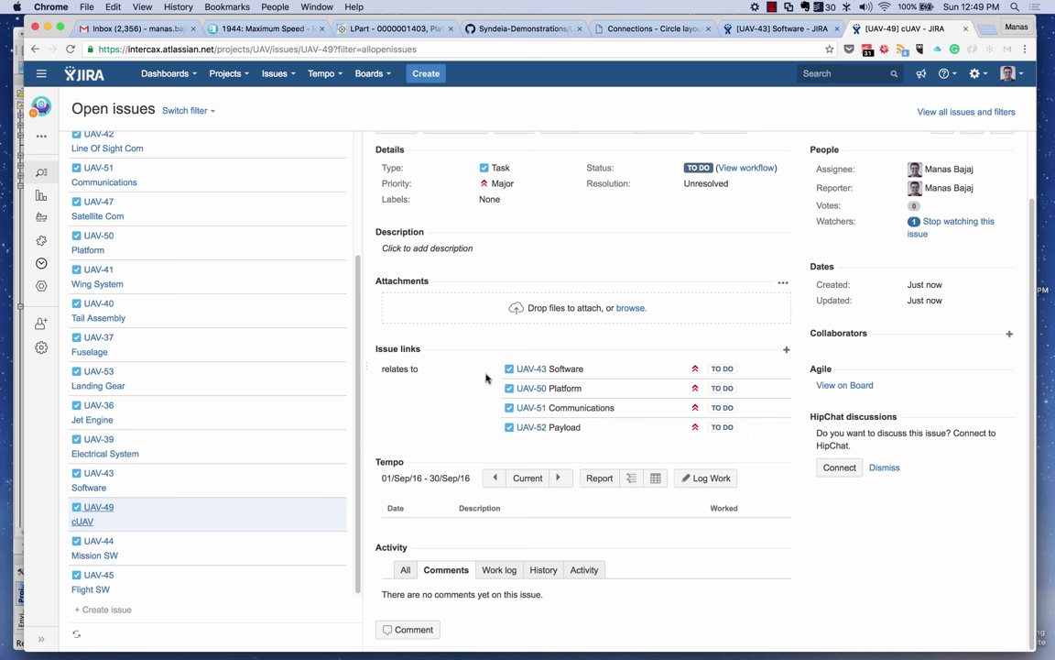
pyautogui.click(532, 369)
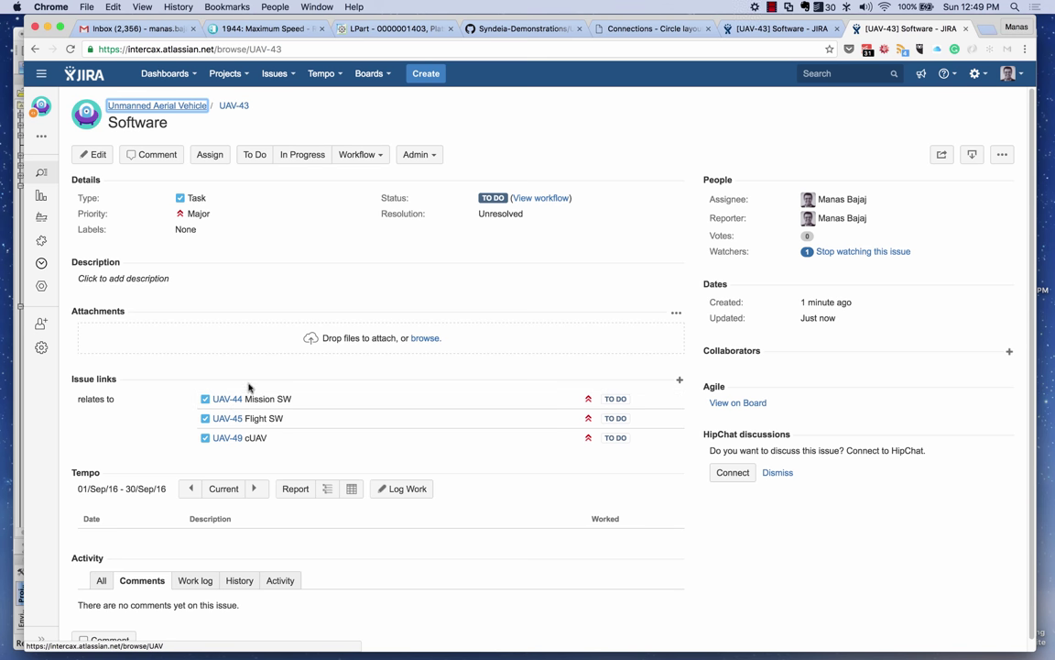
pyautogui.click(234, 105)
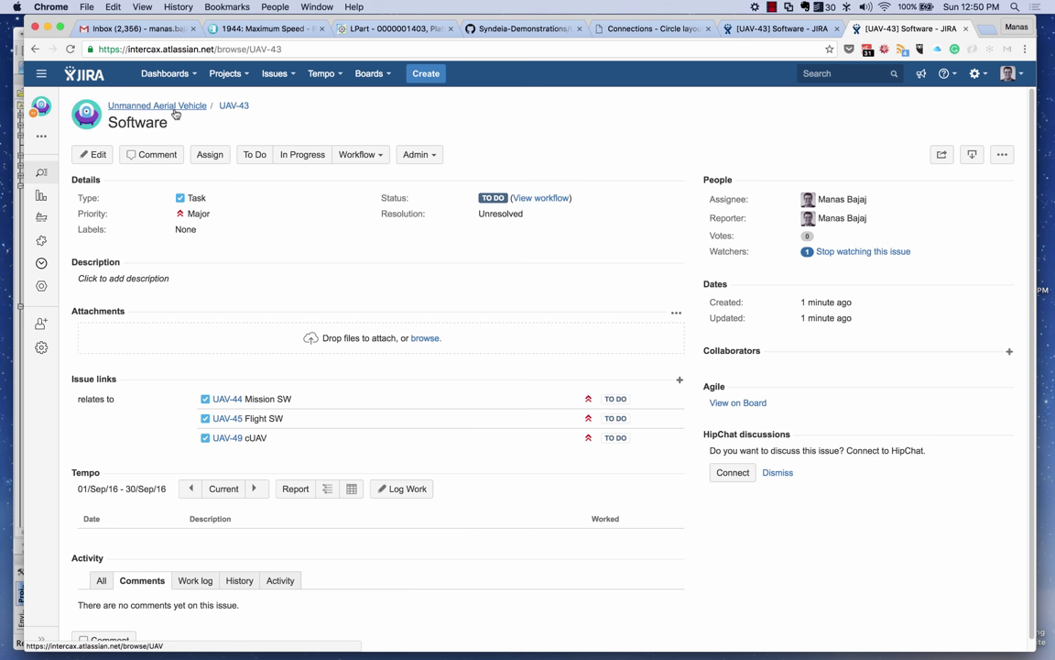
pyautogui.click(772, 7)
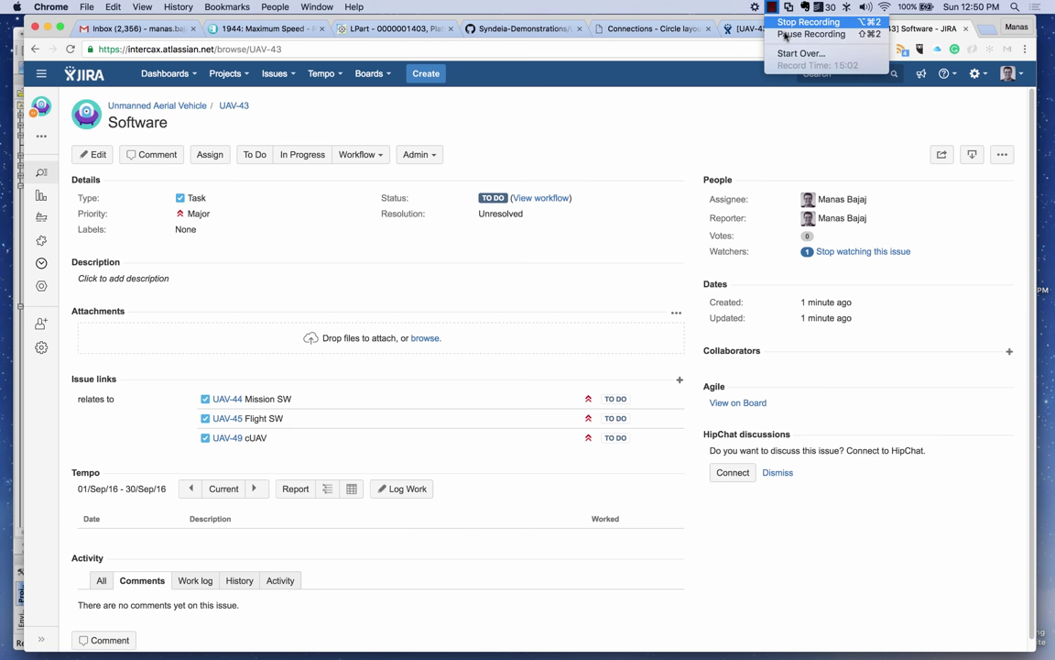
pyautogui.click(787, 33)
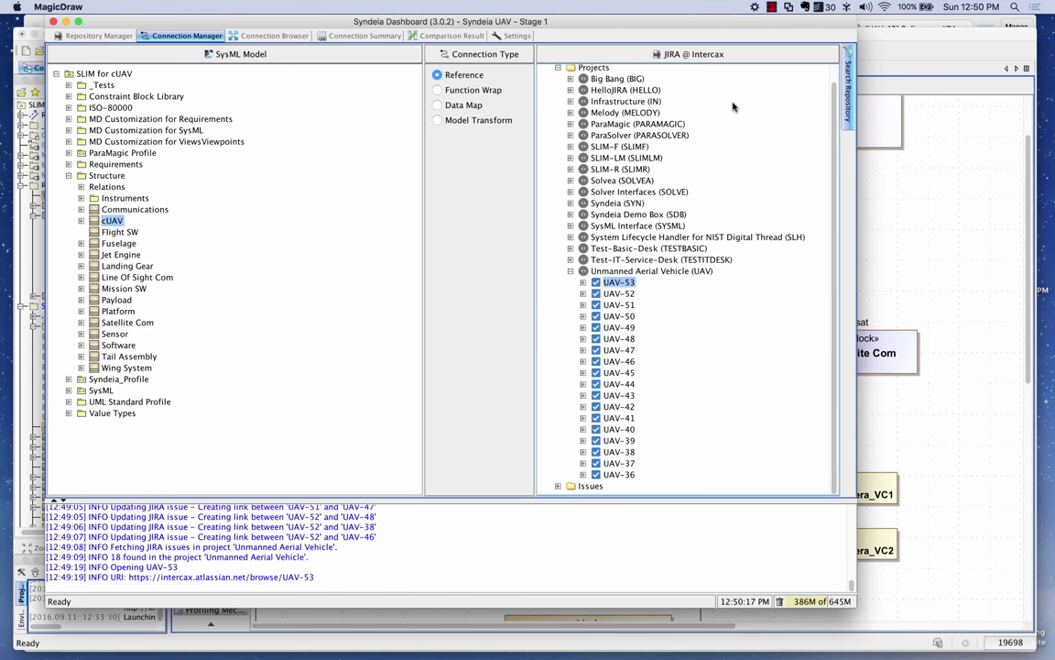
# Switch back to the Syndeia Dashboard and load TC @ Intercax as the target repository.
pyautogui.click(704, 55)
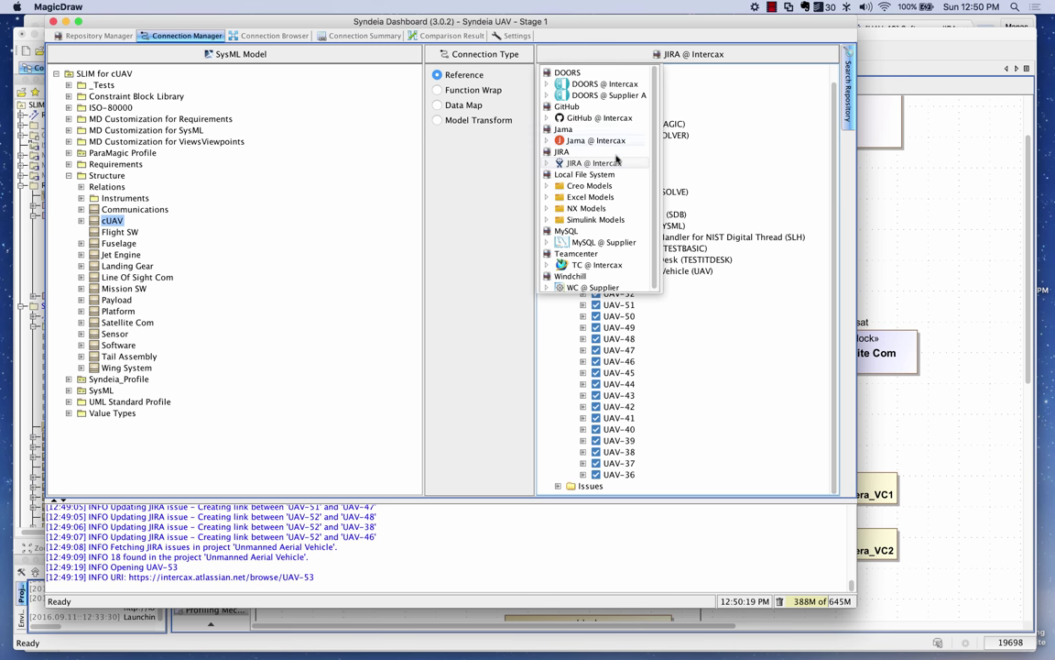
pyautogui.click(597, 265)
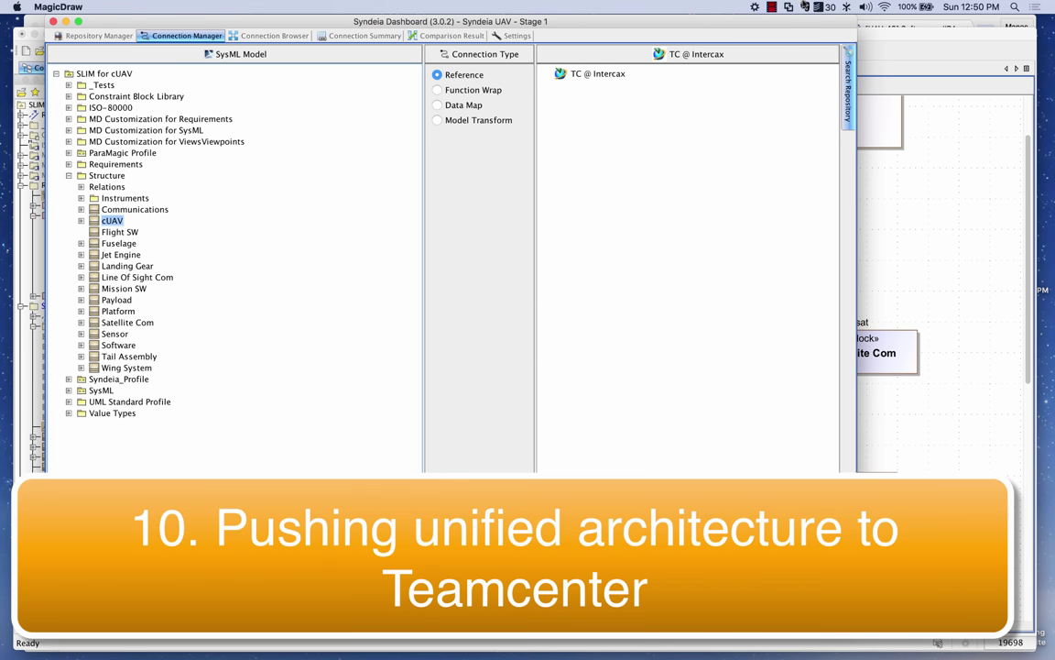
pyautogui.moveTo(691, 23); pyautogui.dragTo(695, 26)
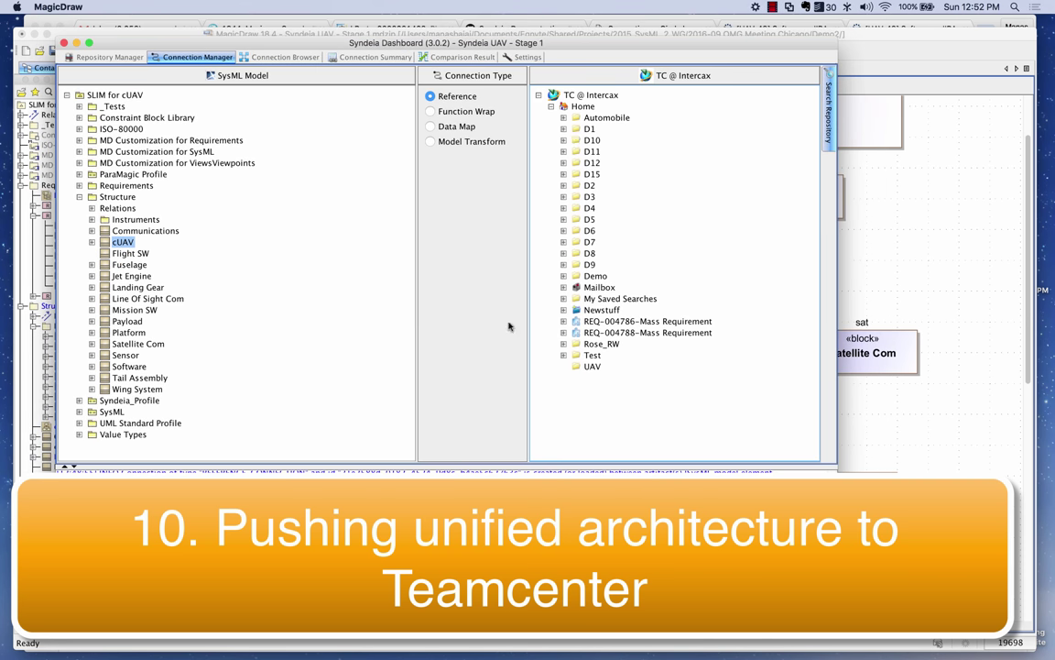
# Generate a Teamcenter part structure from the cUAV block in the UAV folder, using the Model Transform connection type.
pyautogui.click(592, 370)
pyautogui.click(116, 243)
pyautogui.moveTo(116, 245); pyautogui.dragTo(594, 370)
pyautogui.click(444, 141)
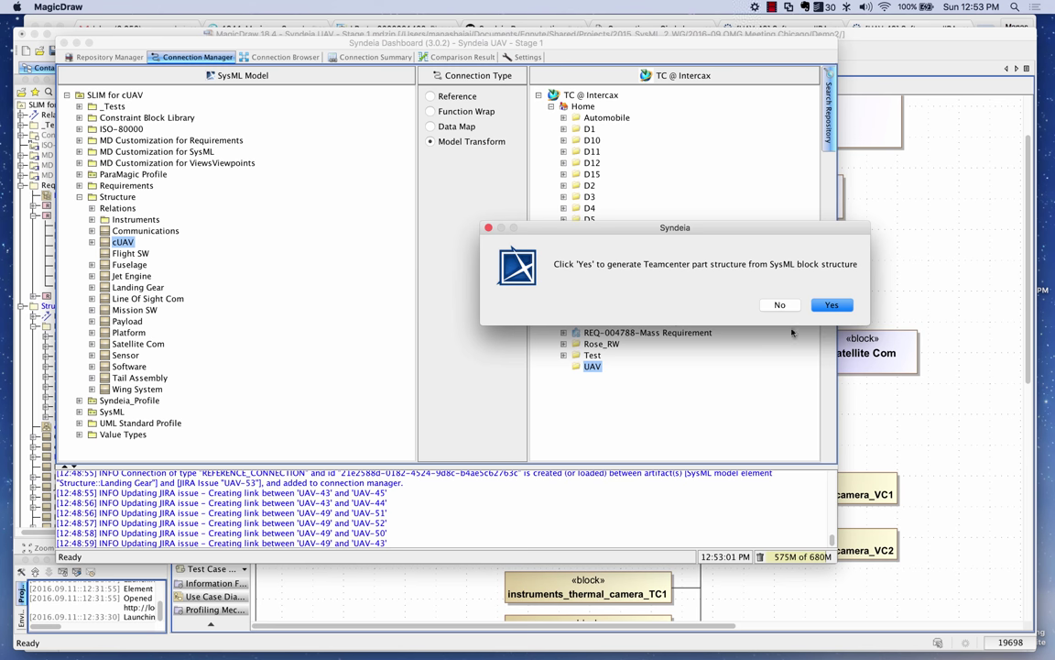
pyautogui.click(829, 306)
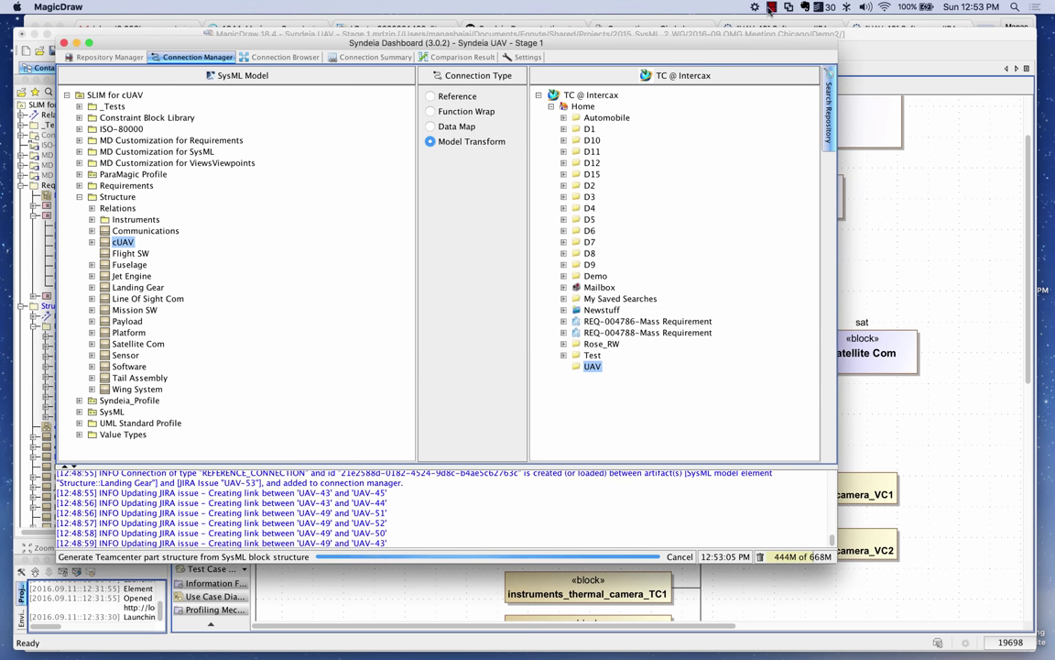
pyautogui.click(695, 10)
pyautogui.click(728, 32)
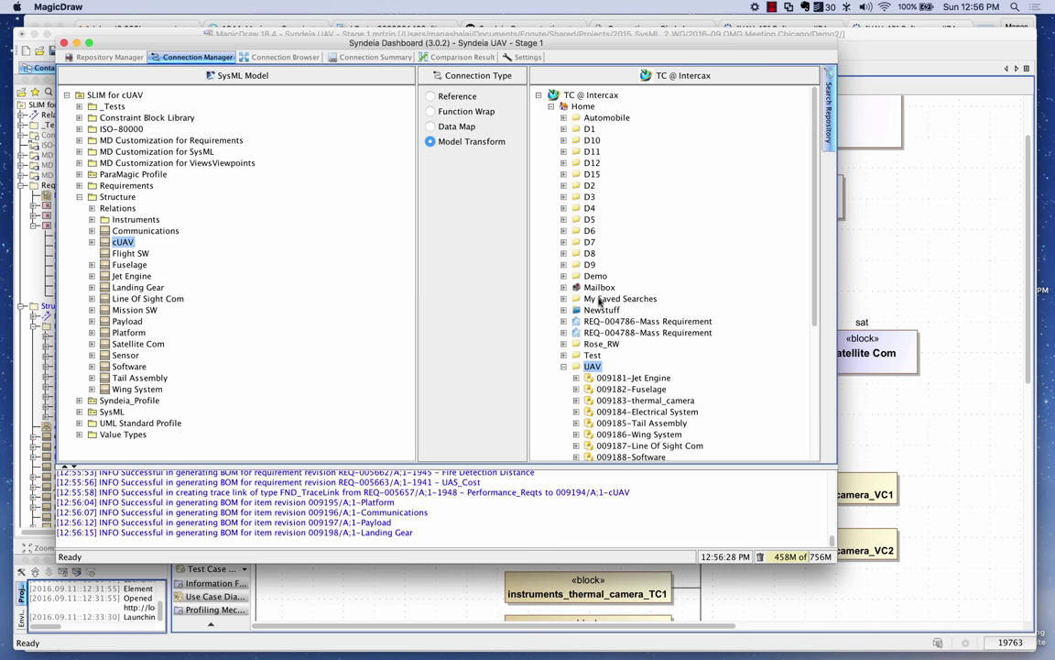
# Expand the cUAV item in Teamcenter's UAV folder down to its view, and examine its components and requirement trace link.
pyautogui.scroll(-5, 599, 300)
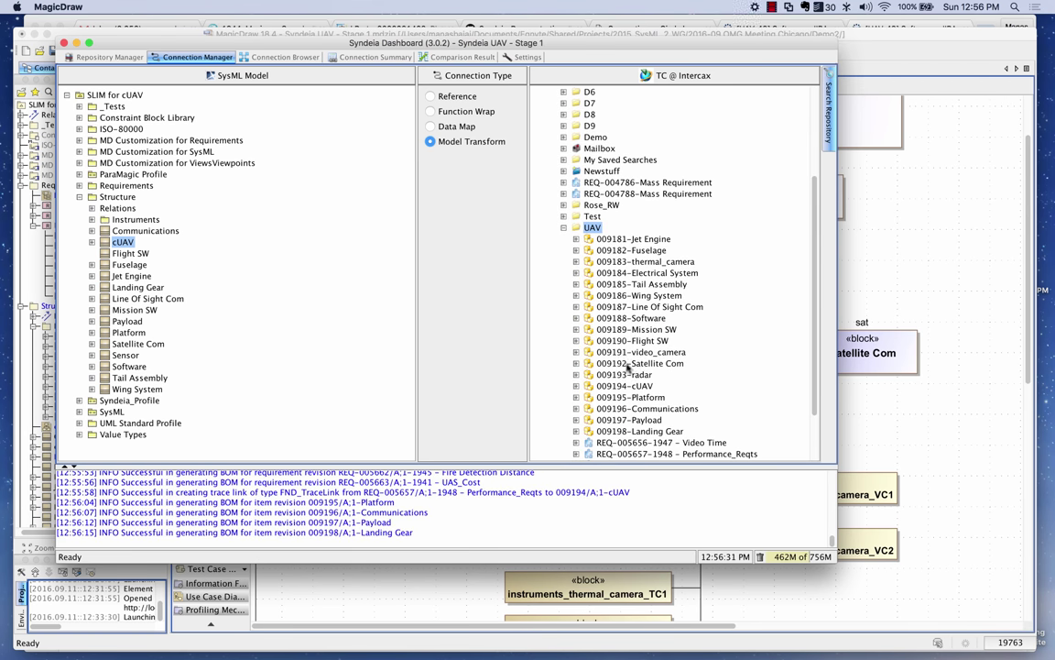
pyautogui.moveTo(579, 387); pyautogui.dragTo(578, 389)
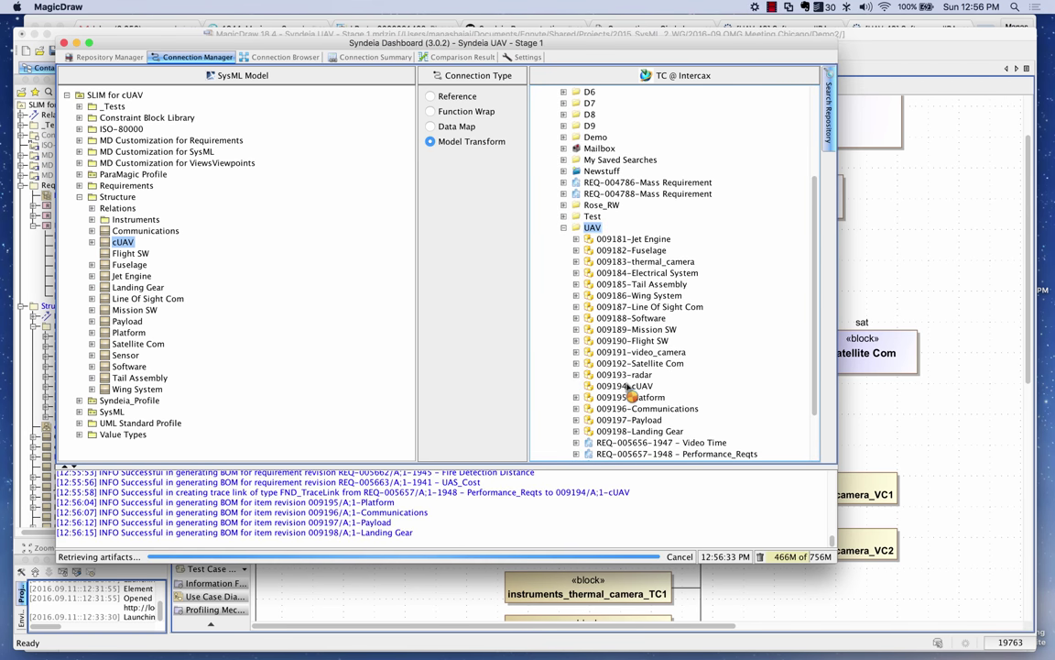
pyautogui.click(770, 8)
pyautogui.click(811, 33)
pyautogui.moveTo(590, 400); pyautogui.dragTo(732, 383)
pyautogui.scroll(-5, 728, 379)
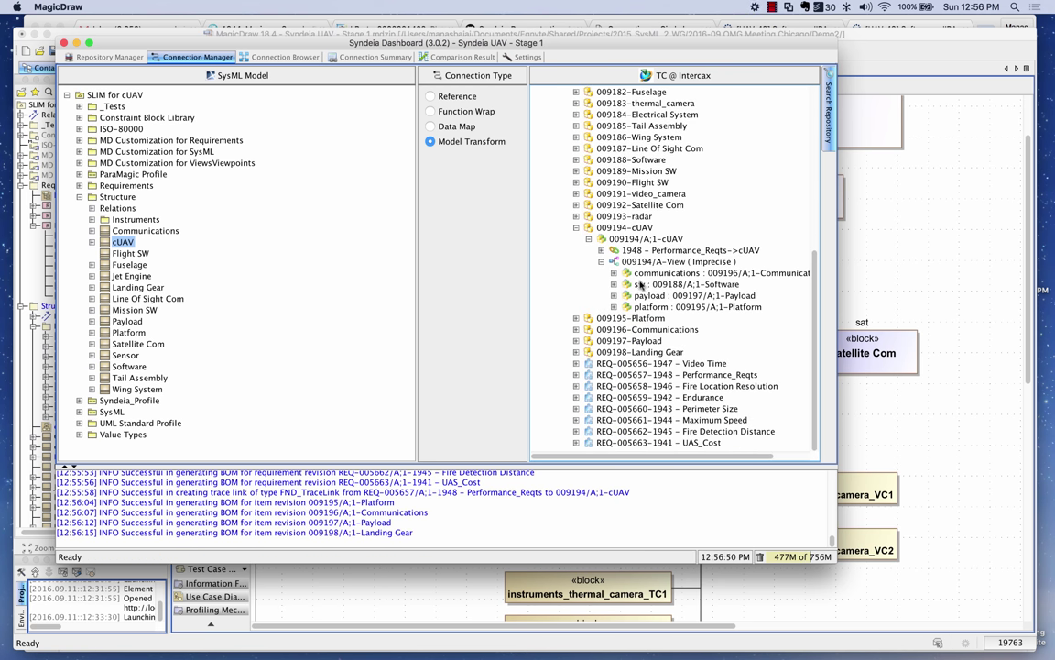
pyautogui.click(628, 229)
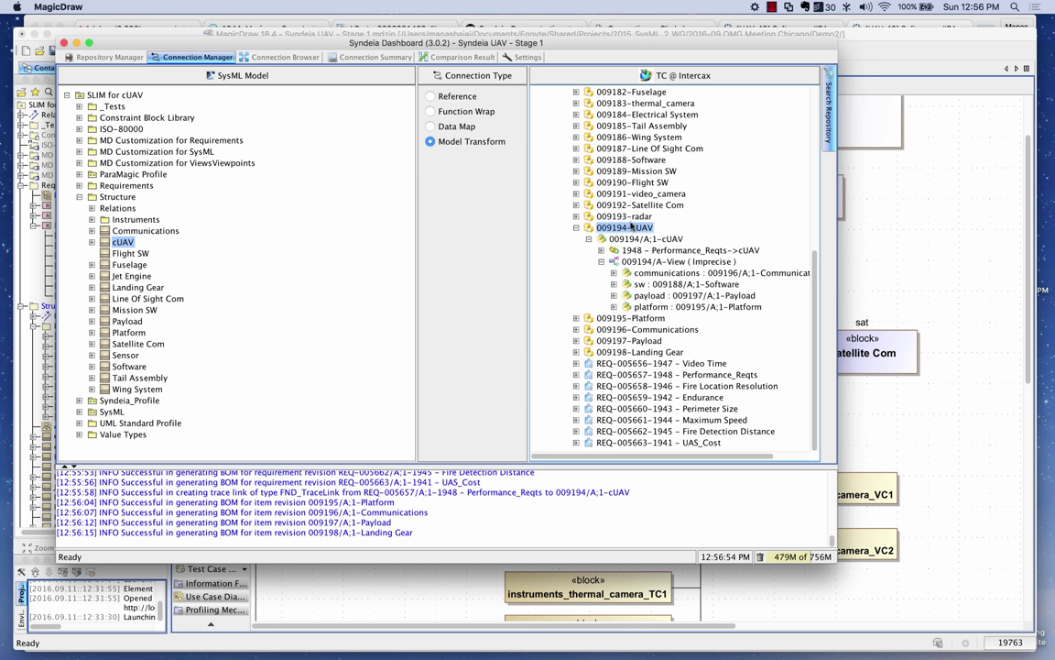
# Visualize all connections of the system model, starting from the cUAV block.
pyautogui.rightClick(124, 244)
pyautogui.moveTo(169, 326)
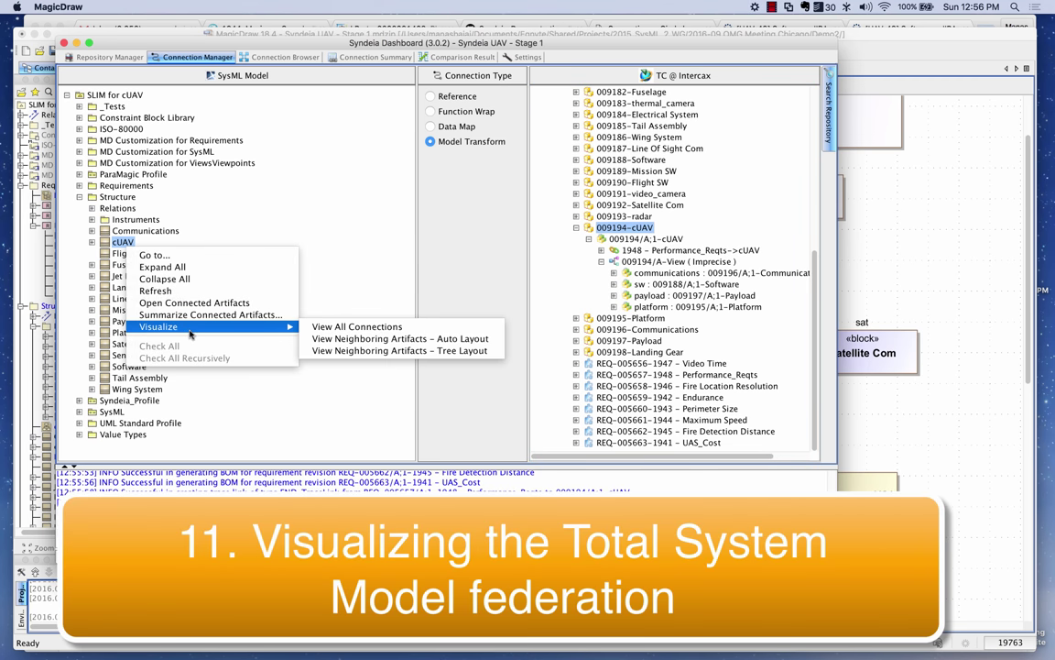
pyautogui.click(351, 327)
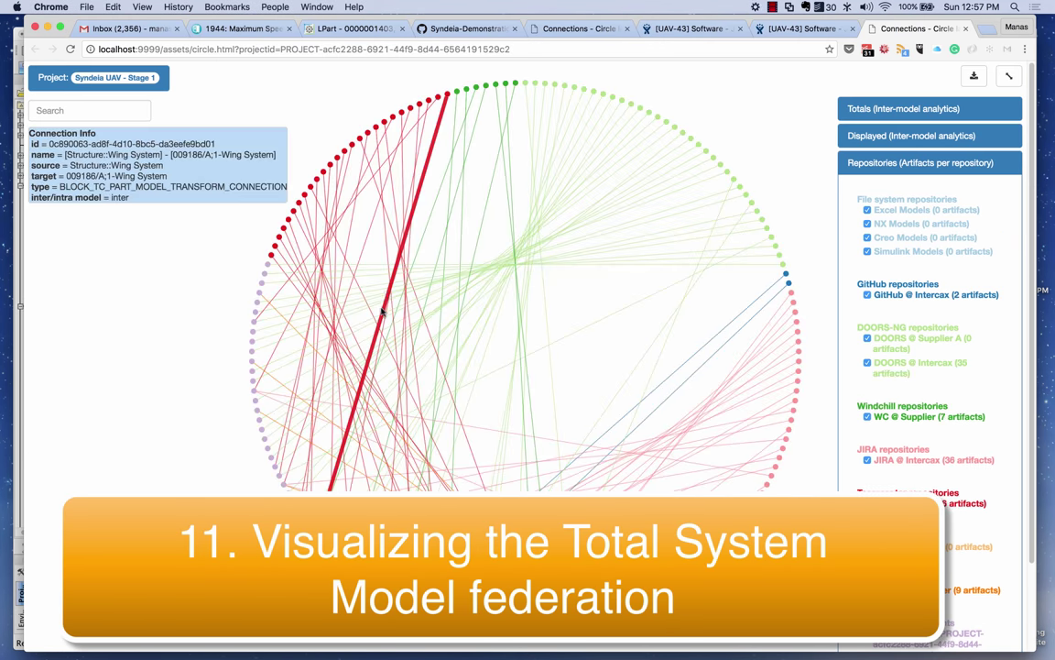
# Show the inter-model totals for the circle graph, and temporarily hide the TC @ Intercax artifacts before displaying them again.
pyautogui.moveTo(586, 360); pyautogui.dragTo(561, 358)
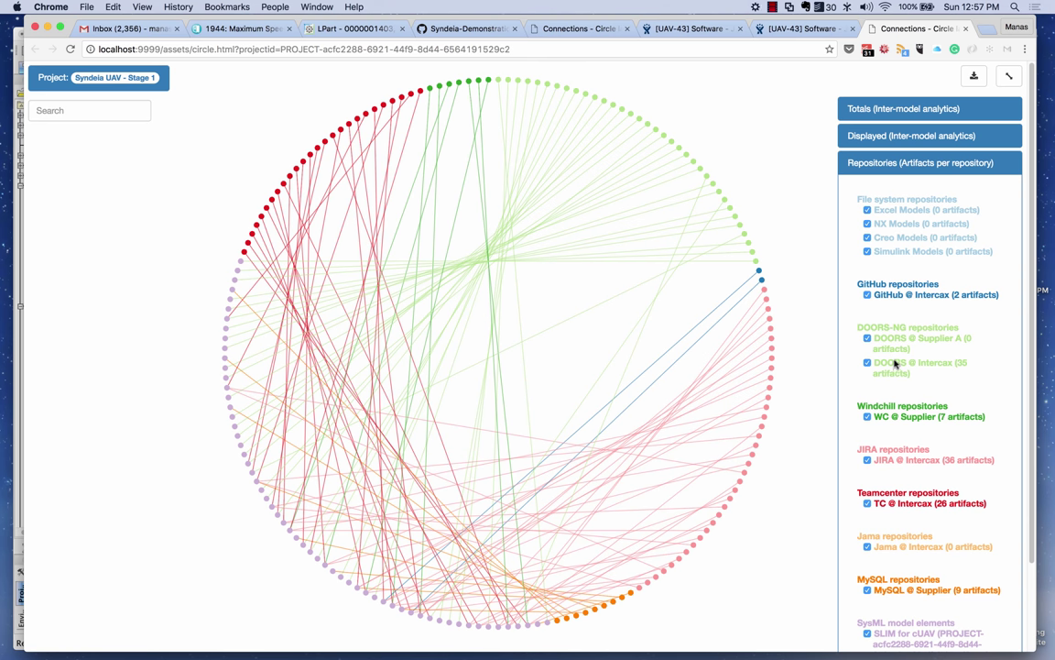
pyautogui.click(897, 109)
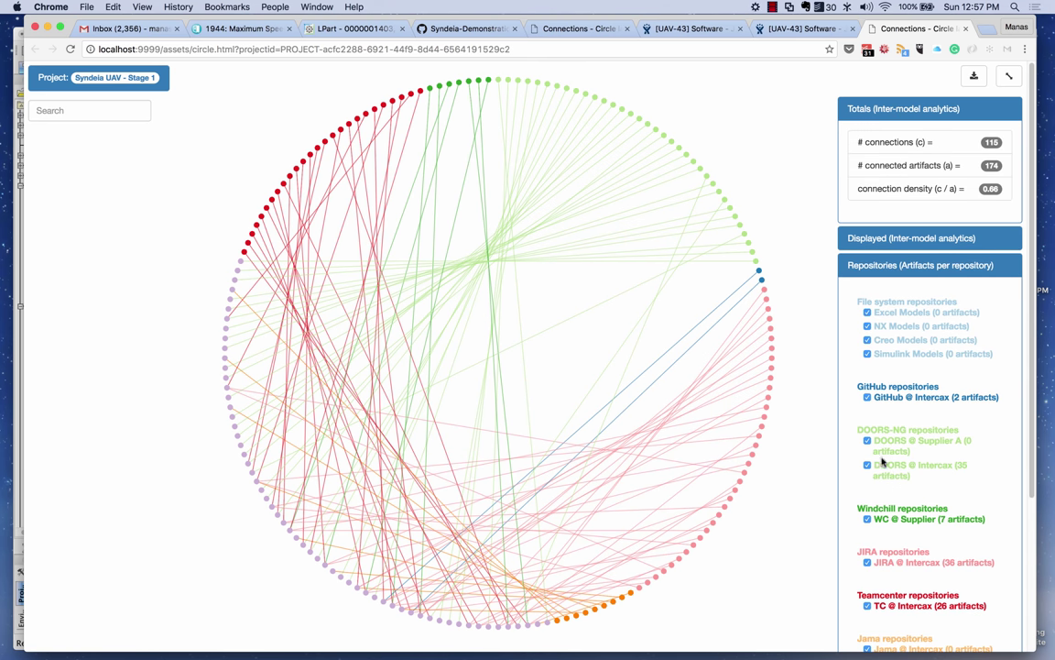
pyautogui.click(867, 606)
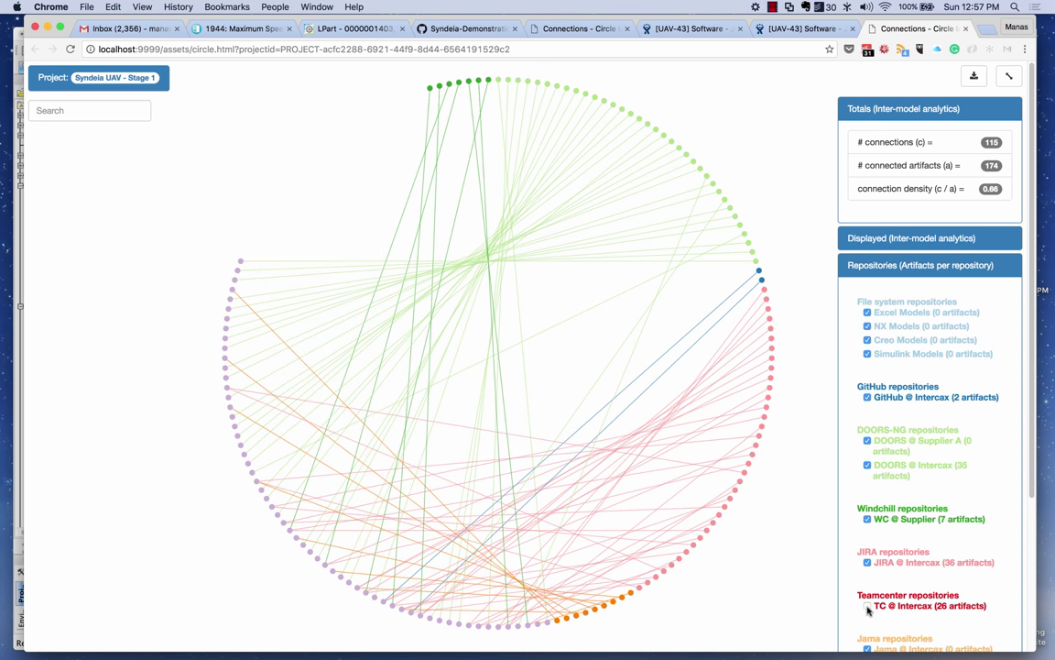
pyautogui.click(867, 606)
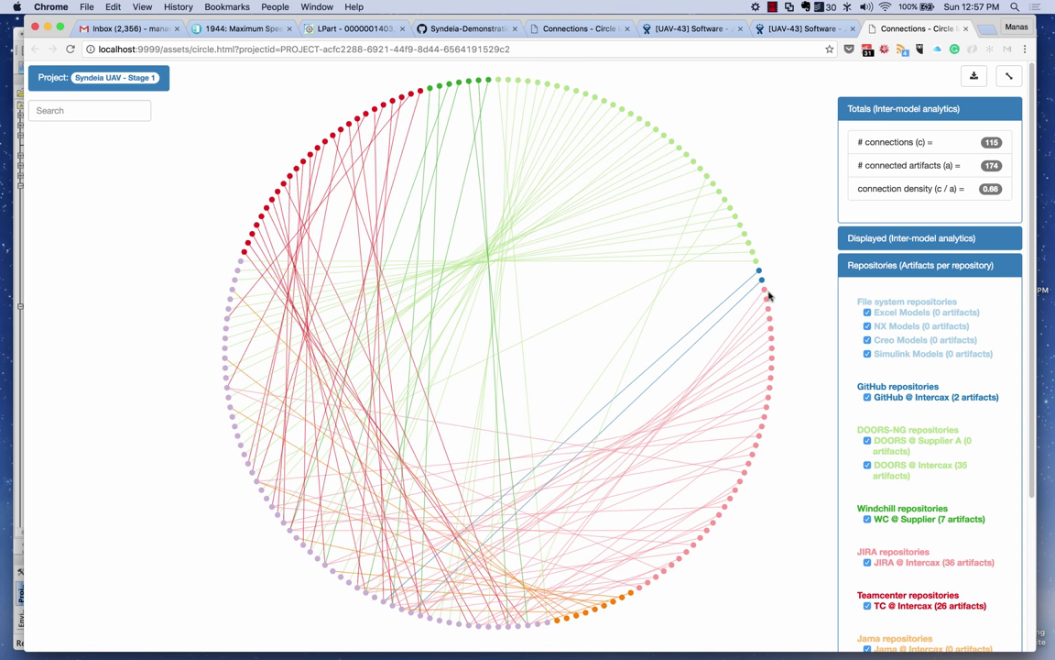
# Examine individual connections in the circle graph, including the Flight_SW_Modules link, the DOORS-NG Maximum Speed requirement and the SysML UAS_Cost requirement.
pyautogui.moveTo(760, 275)
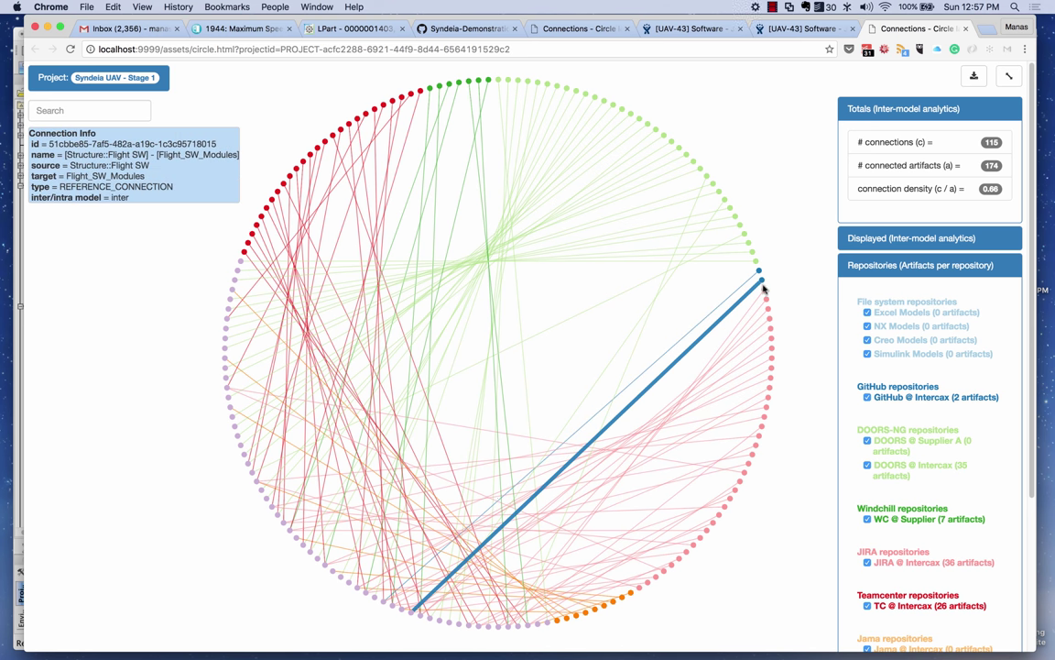
pyautogui.moveTo(706, 183)
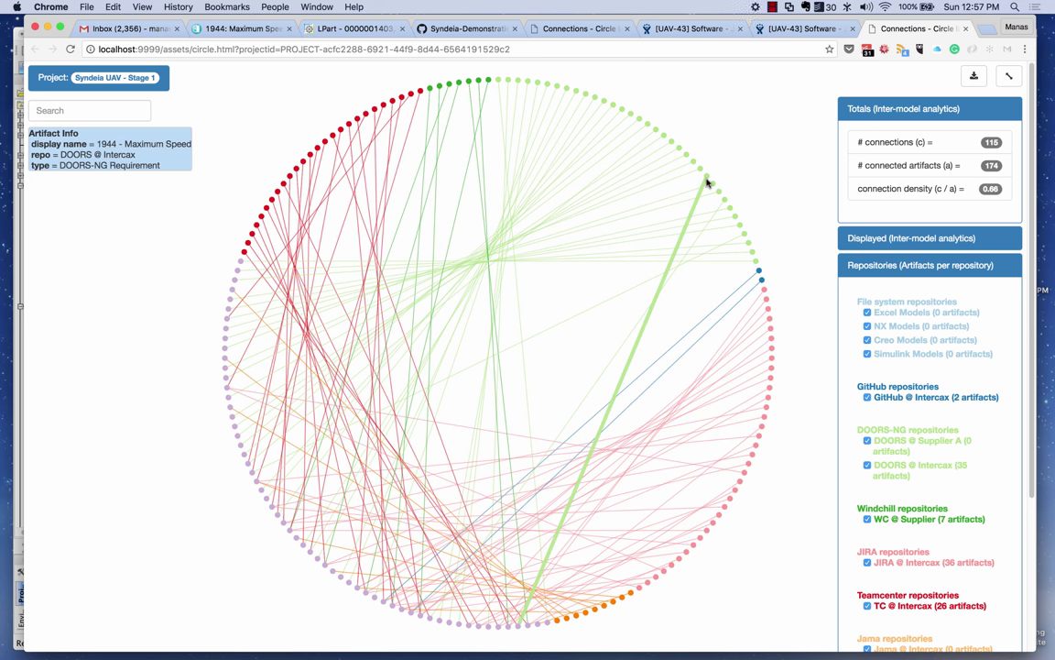
pyautogui.click(555, 309)
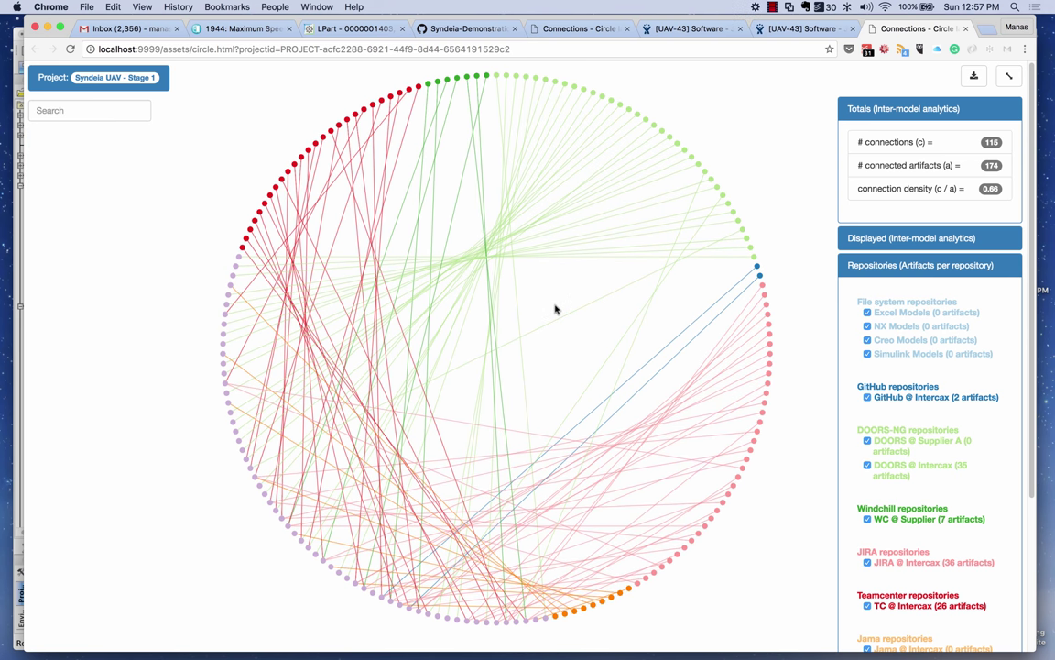
pyautogui.moveTo(250, 473)
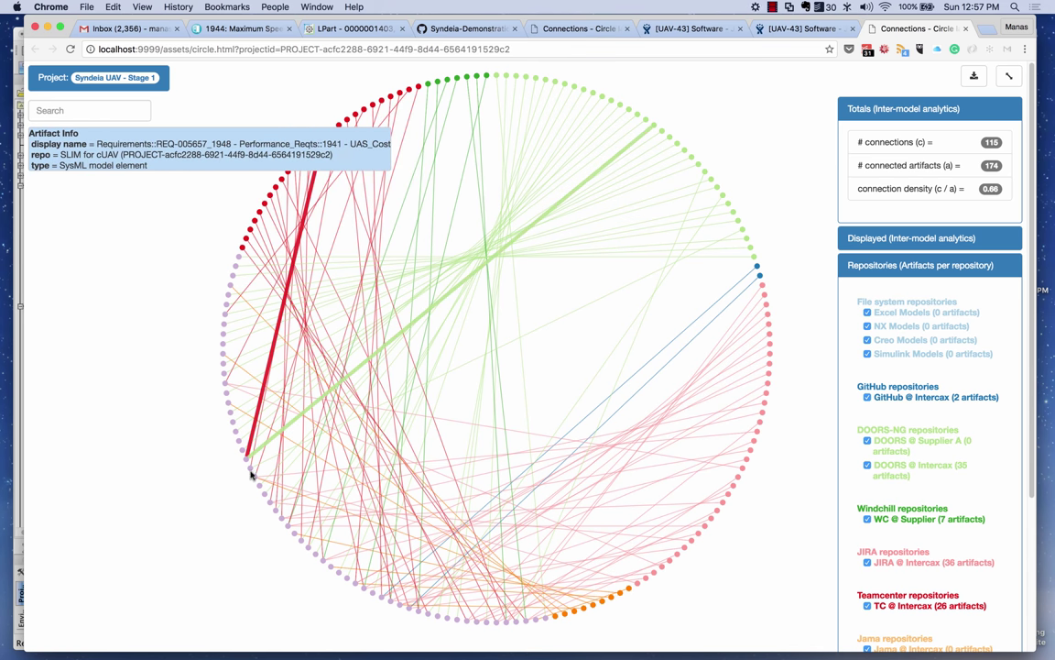
pyautogui.moveTo(260, 492)
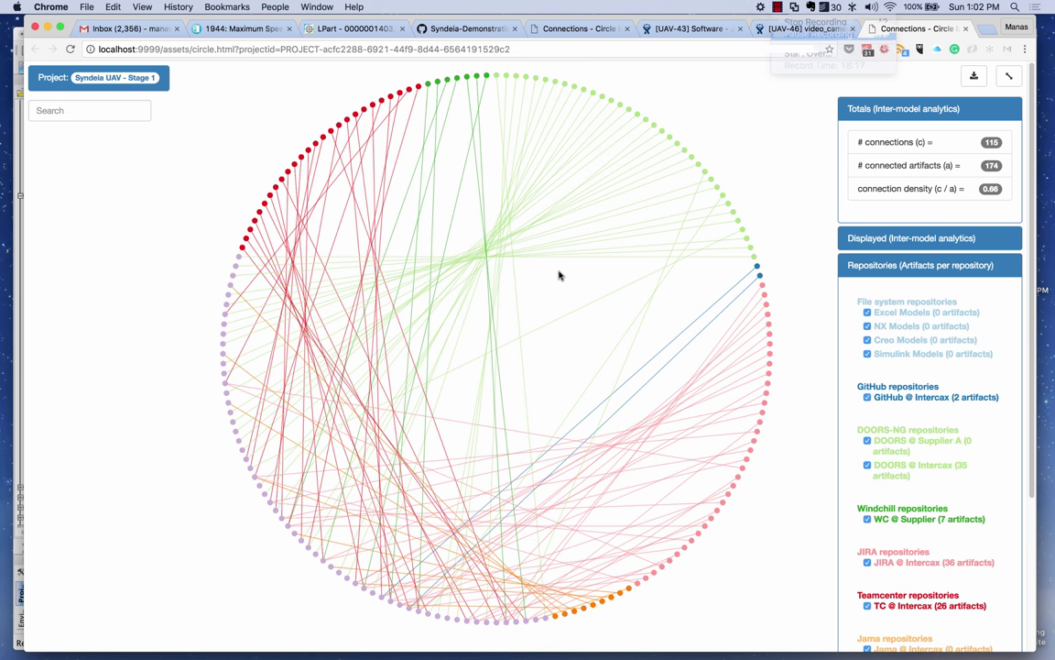
# Switch to MagicDraw with the cUAV Structure - Initial block definition diagram.
pyautogui.hotkey('ctrl', 'Up')
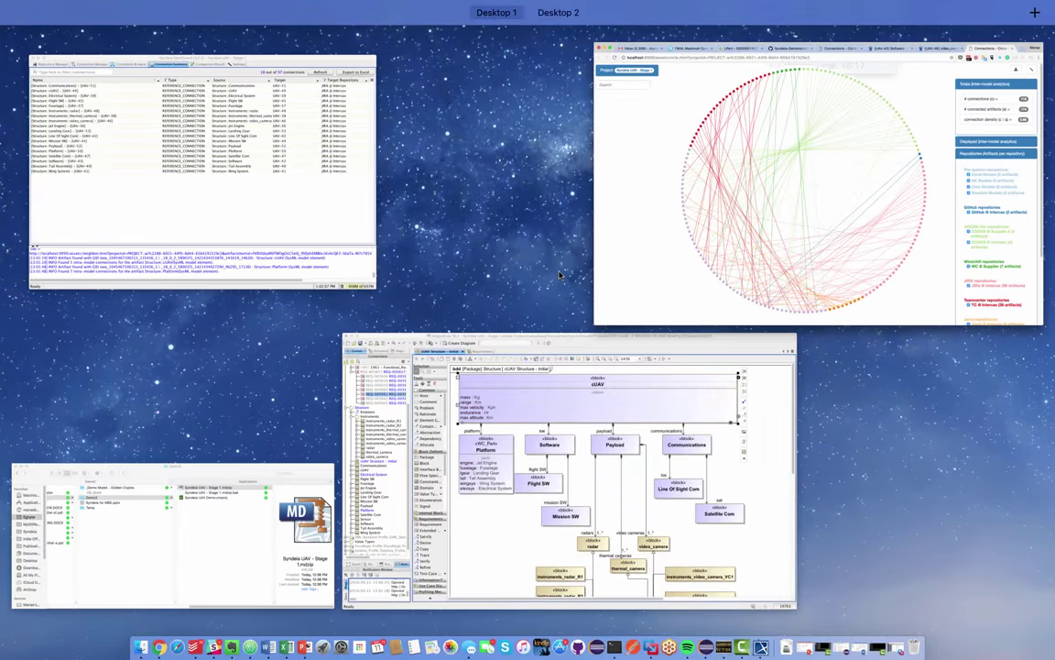
pyautogui.click(547, 377)
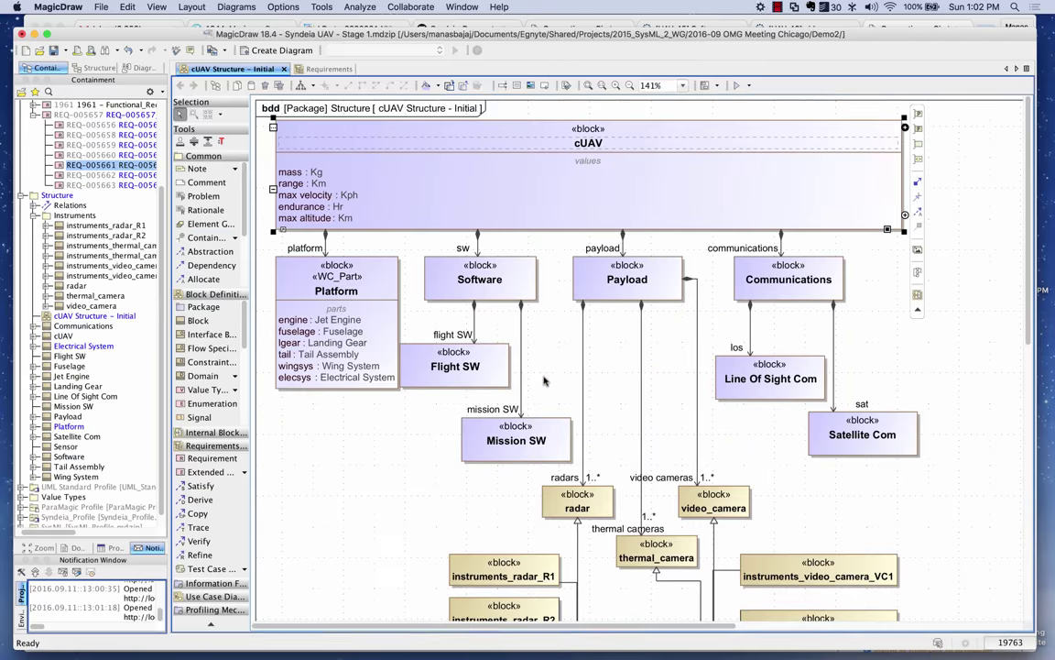
# View the cUAV block's neighboring artifacts in auto layout and inspect the details of the connected artifacts and connections.
pyautogui.rightClick(561, 131)
pyautogui.moveTo(605, 331)
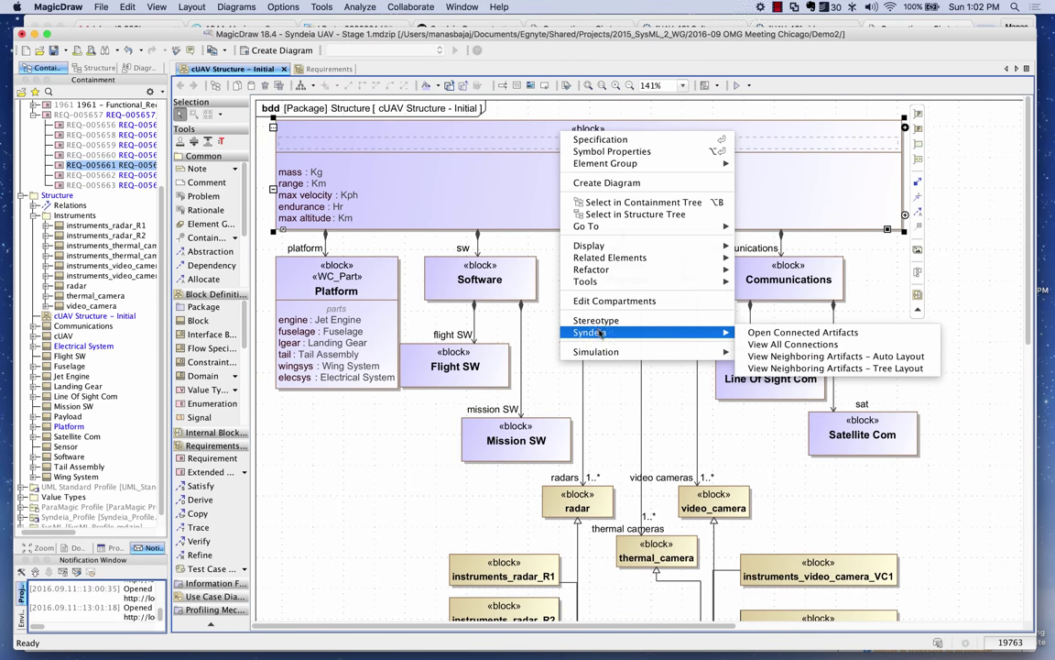
pyautogui.click(793, 363)
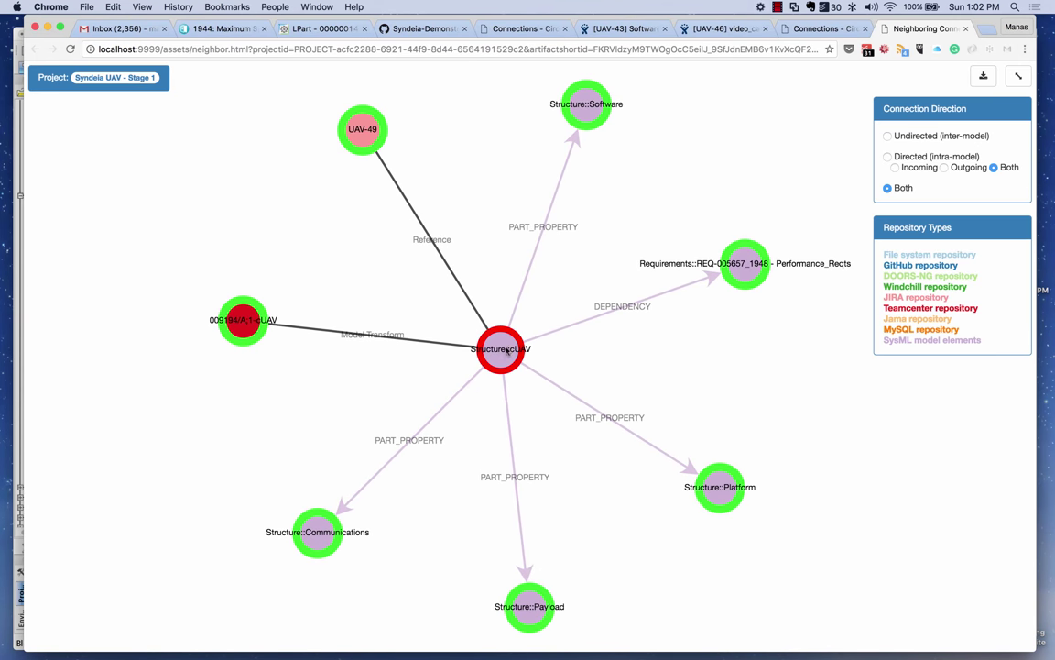
pyautogui.moveTo(503, 350)
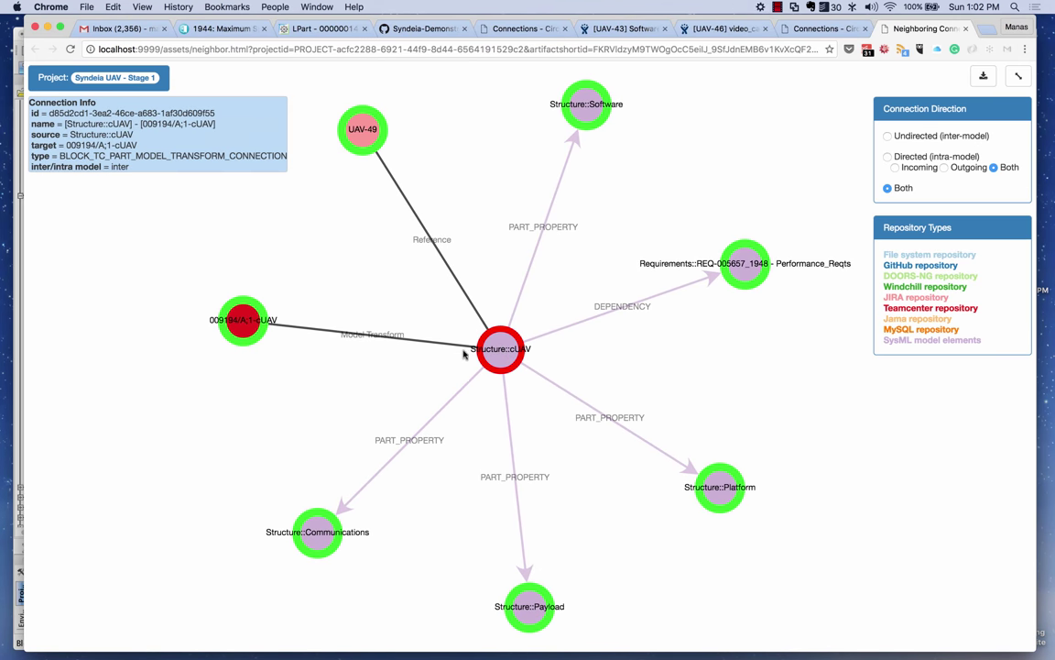
pyautogui.moveTo(421, 258)
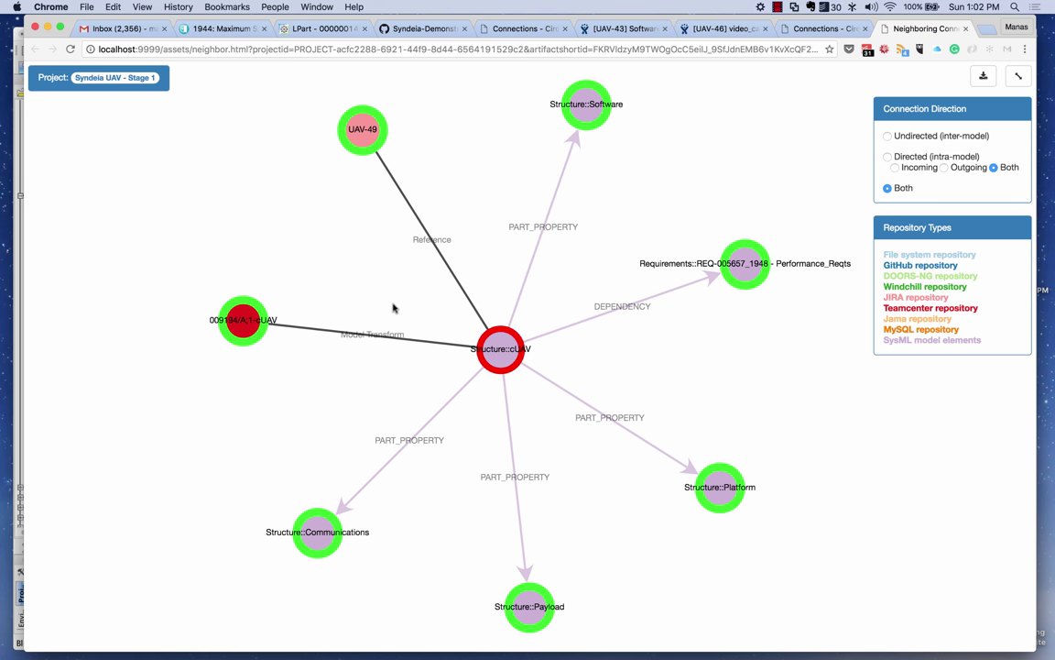
pyautogui.moveTo(363, 121)
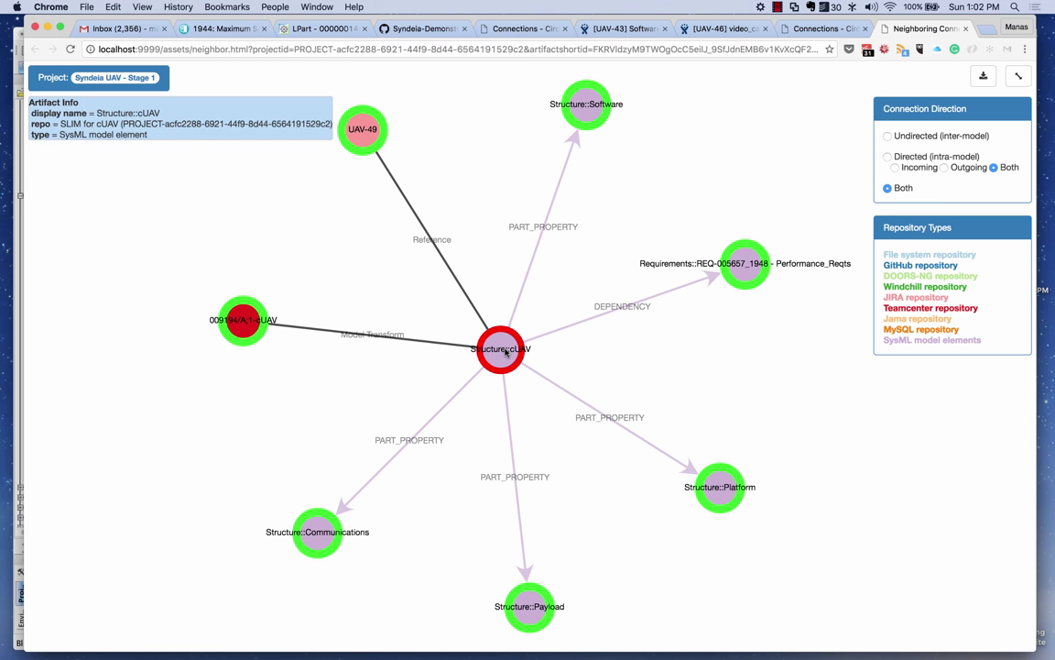
pyautogui.moveTo(250, 327)
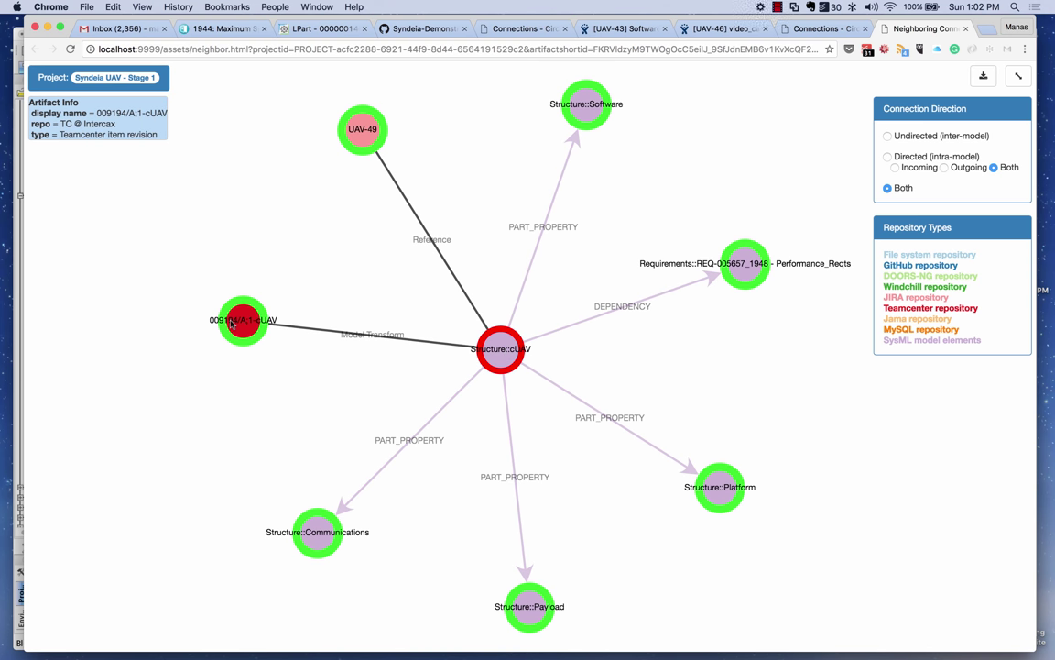
pyautogui.moveTo(551, 372)
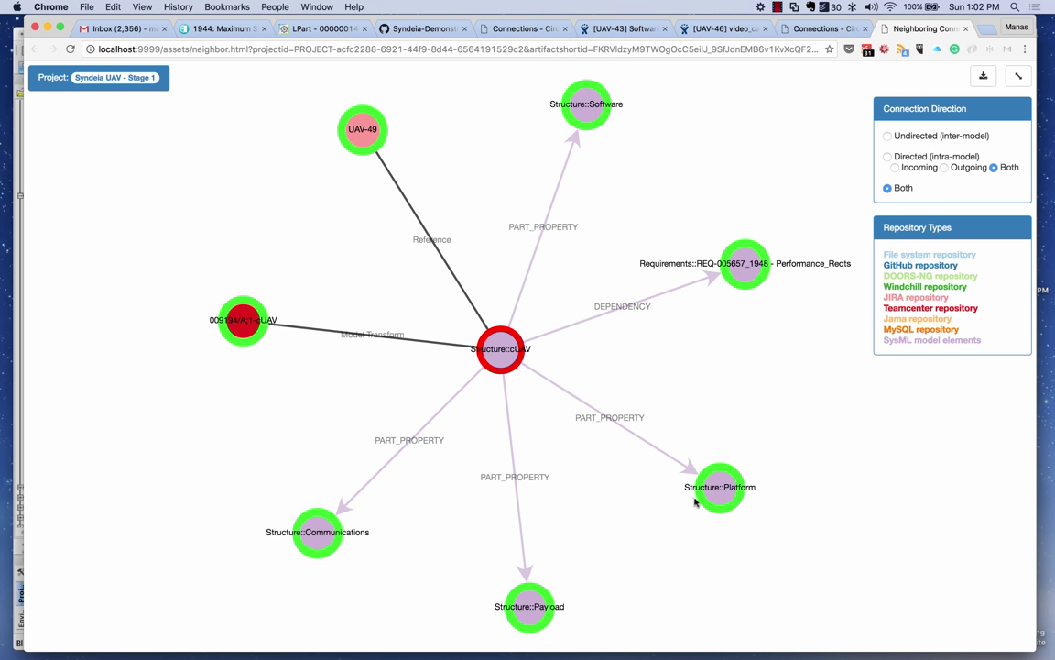
pyautogui.moveTo(704, 280)
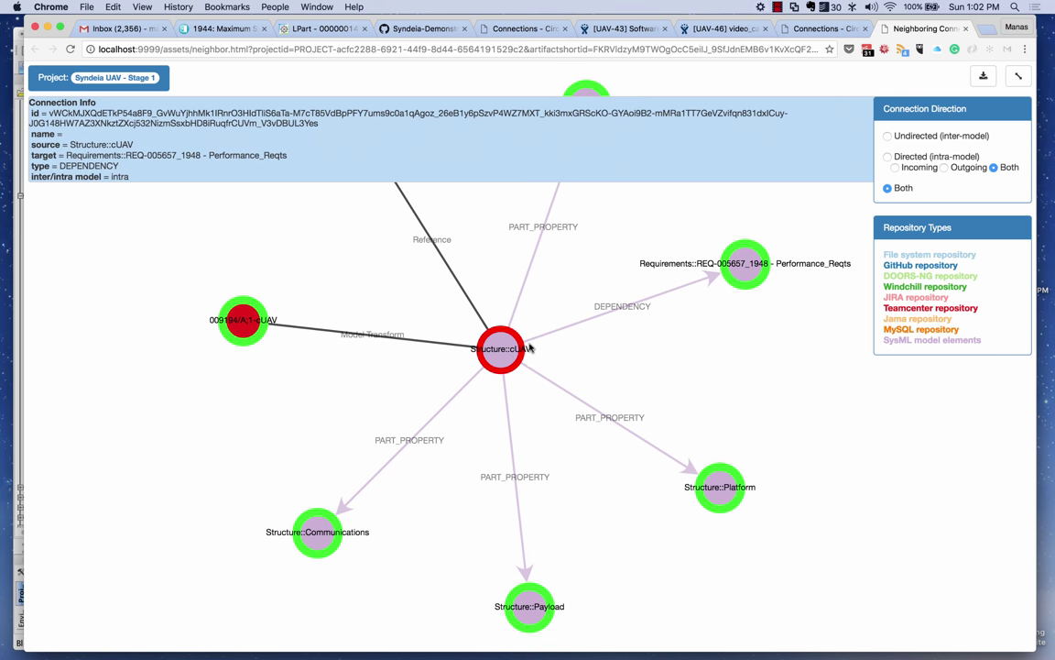
pyautogui.moveTo(747, 272)
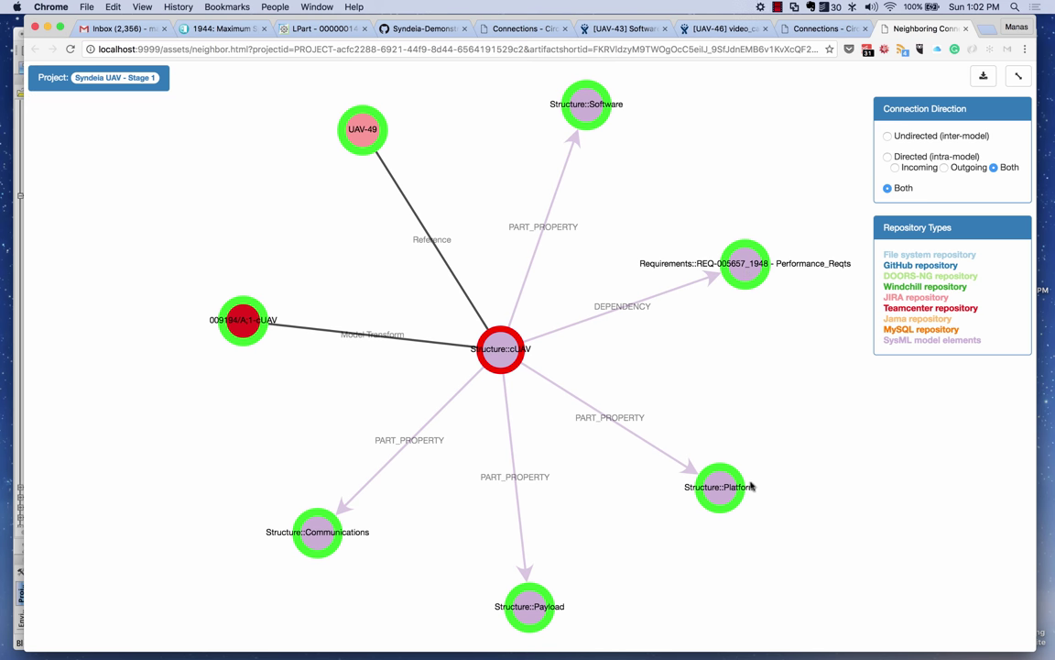
# Expand the Structure::Platform node in the neighbor graph and inspect its connected artifacts.
pyautogui.doubleClick(719, 486)
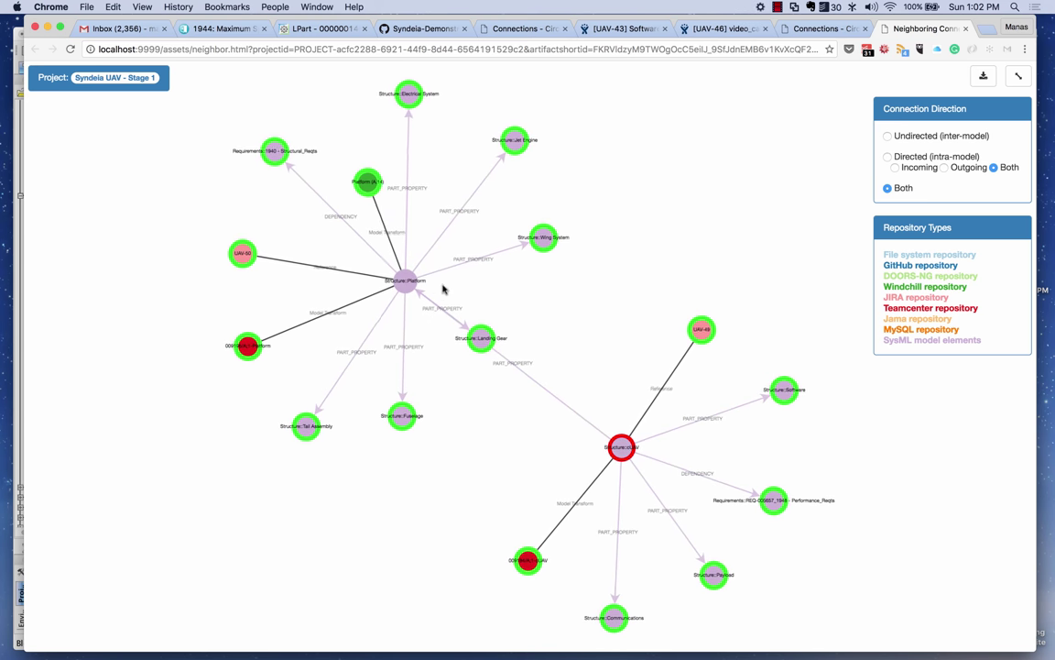
pyautogui.moveTo(405, 278)
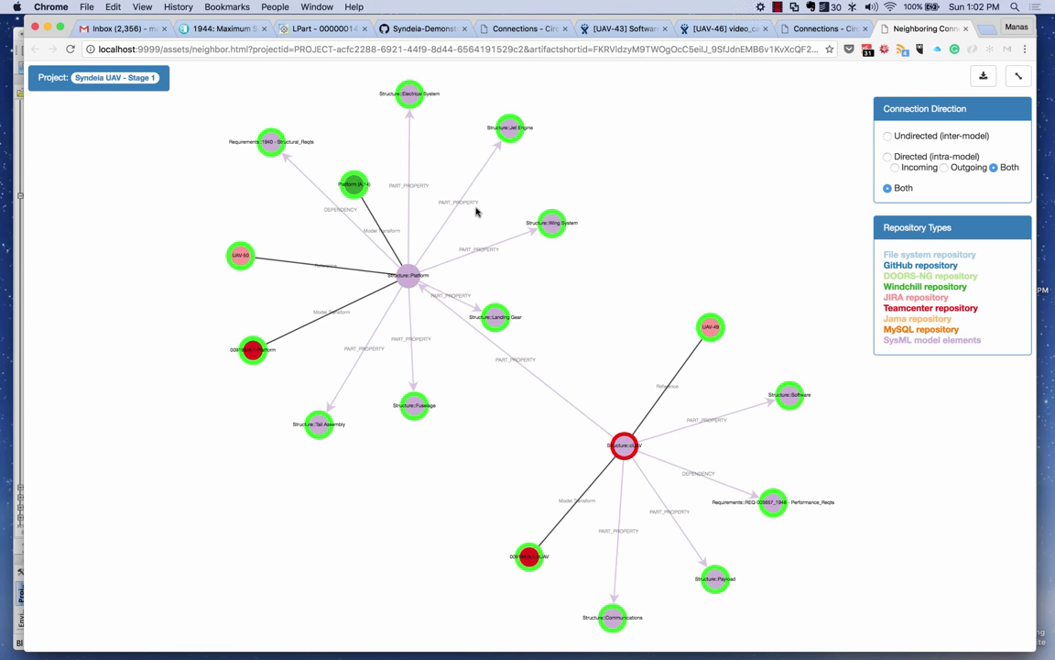
pyautogui.moveTo(355, 188)
pyautogui.moveTo(240, 261)
# Switch back to MagicDraw to view the cUAV block's neighboring artifacts in tree layout, and expand the Structure::Platform node.
pyautogui.hotkey('ctrl', 'Up')
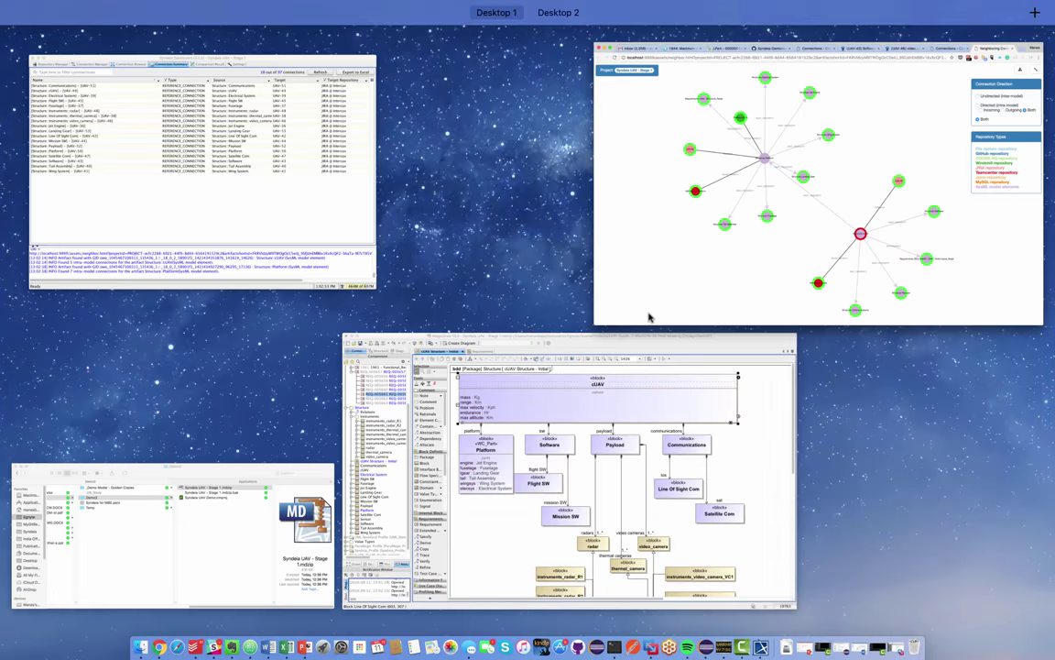
pyautogui.click(619, 405)
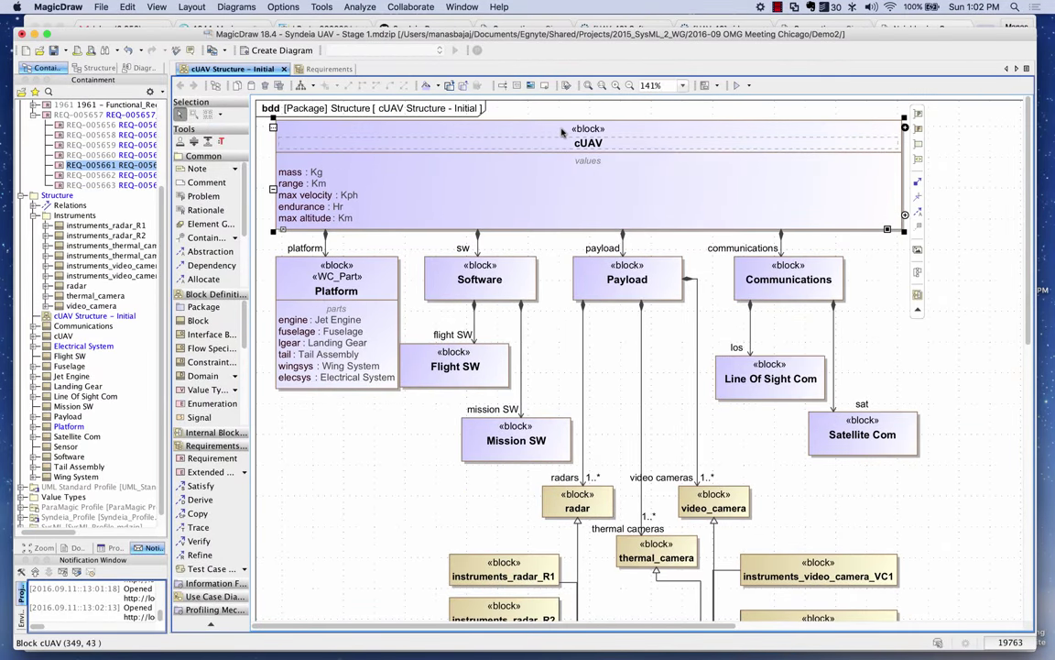
pyautogui.rightClick(505, 119)
pyautogui.moveTo(622, 331)
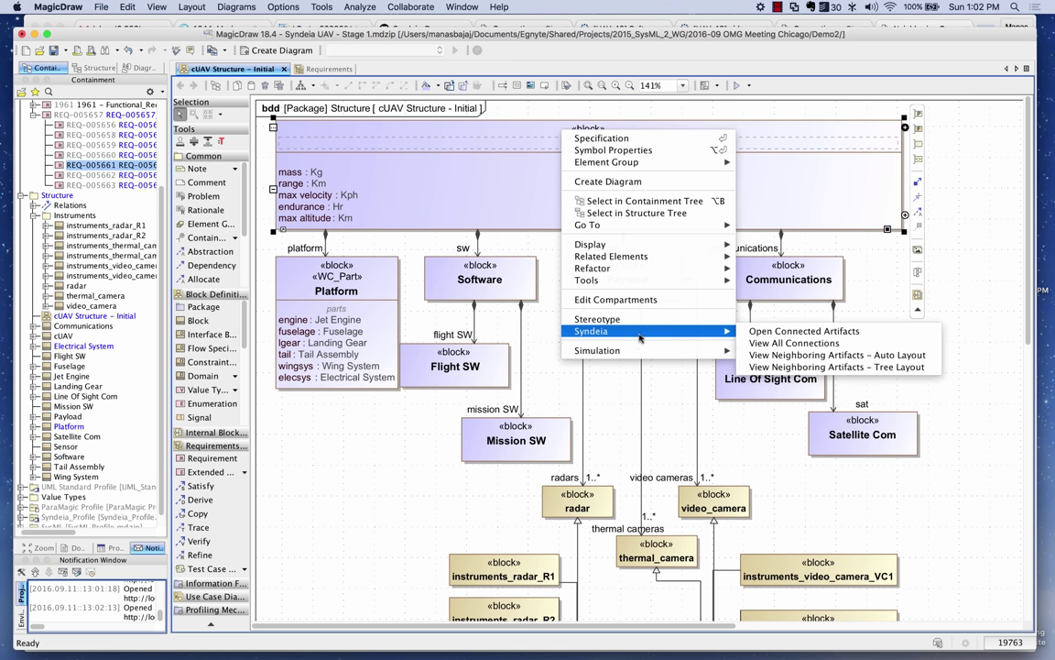
pyautogui.click(791, 368)
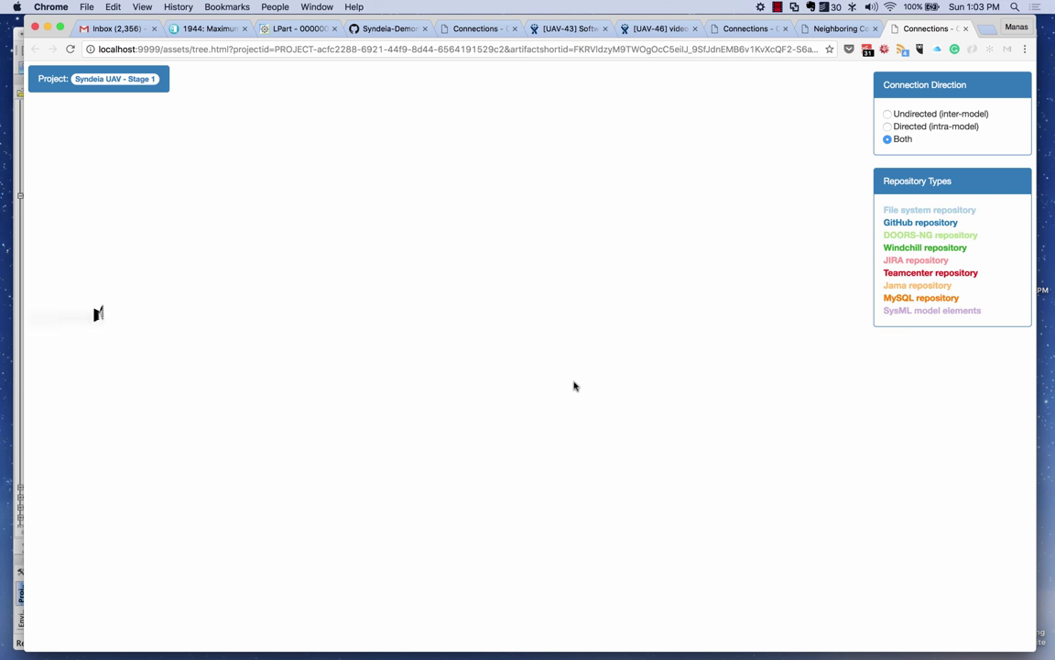
pyautogui.moveTo(214, 114)
pyautogui.moveTo(213, 179)
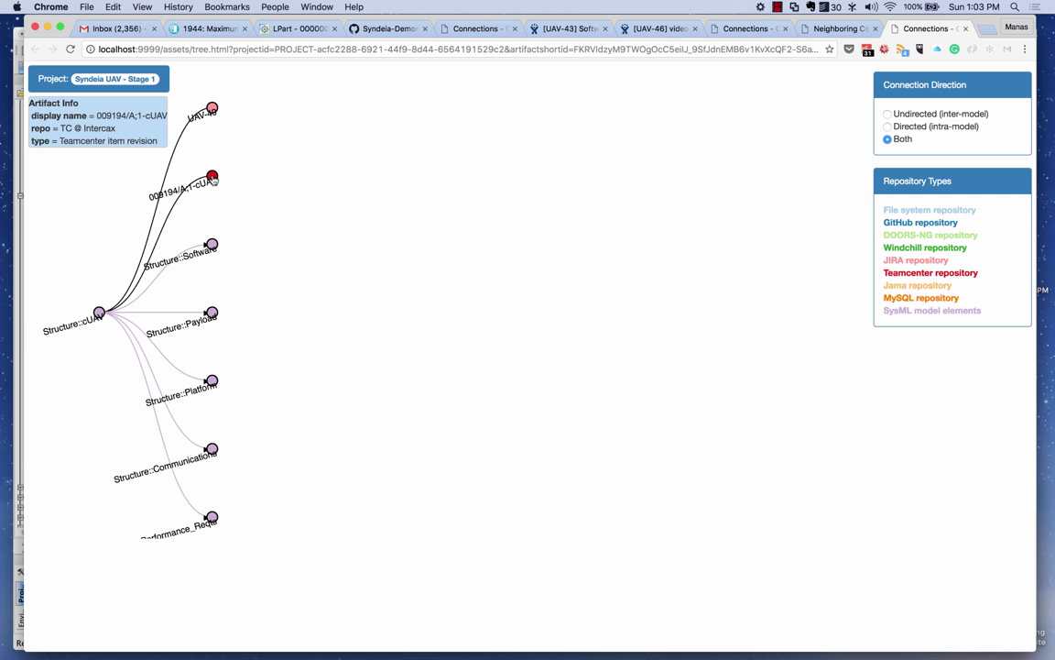
pyautogui.click(212, 378)
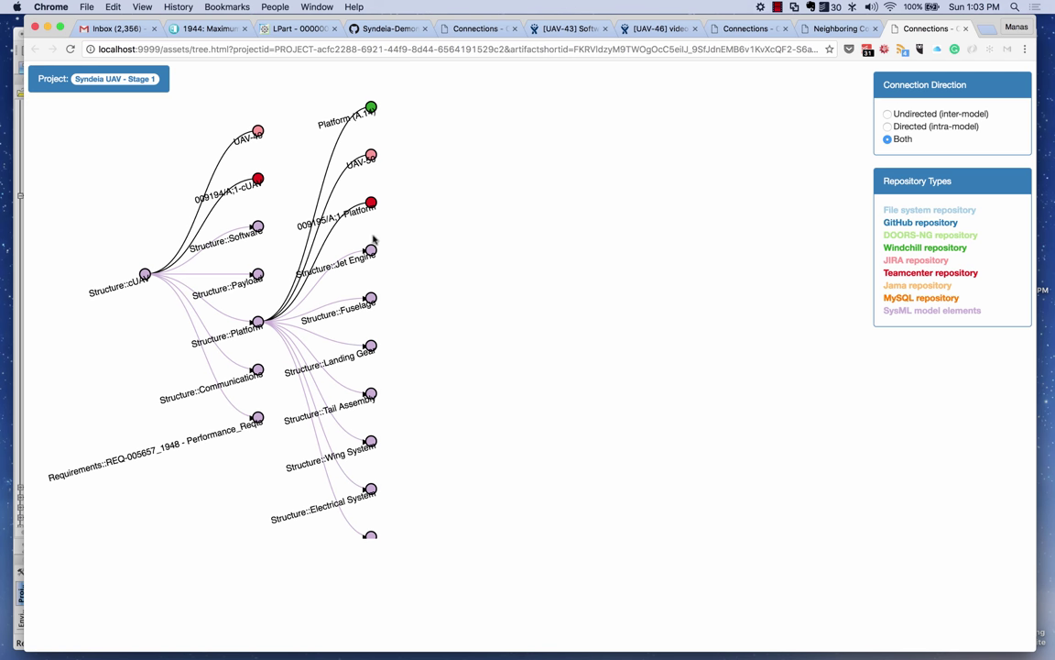
pyautogui.scroll(-1, 408, 455)
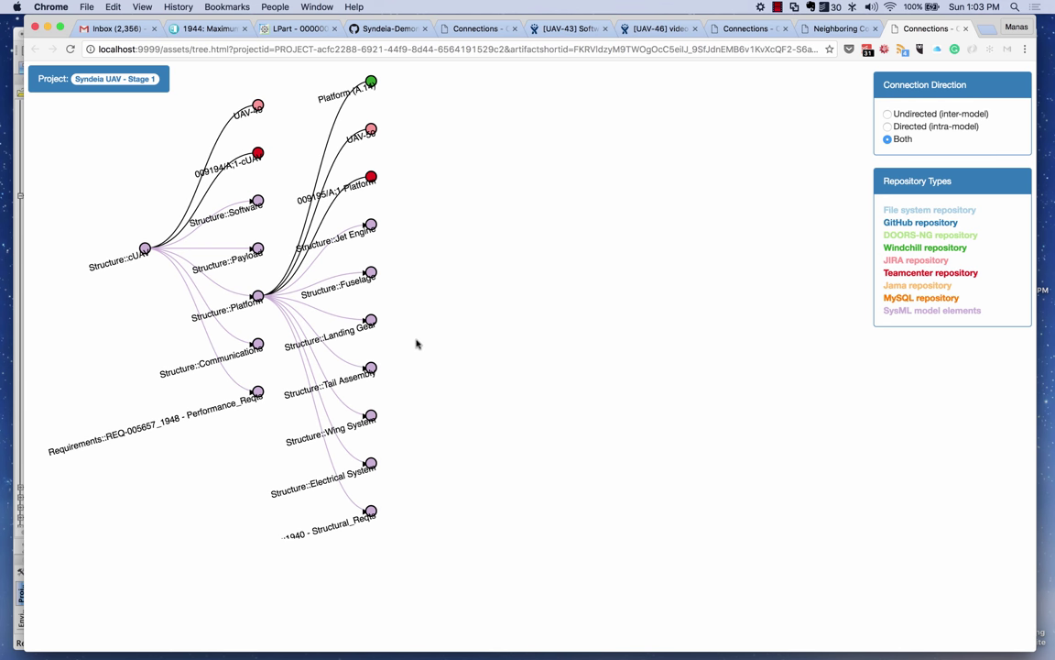
pyautogui.click(780, 6)
pyautogui.click(818, 35)
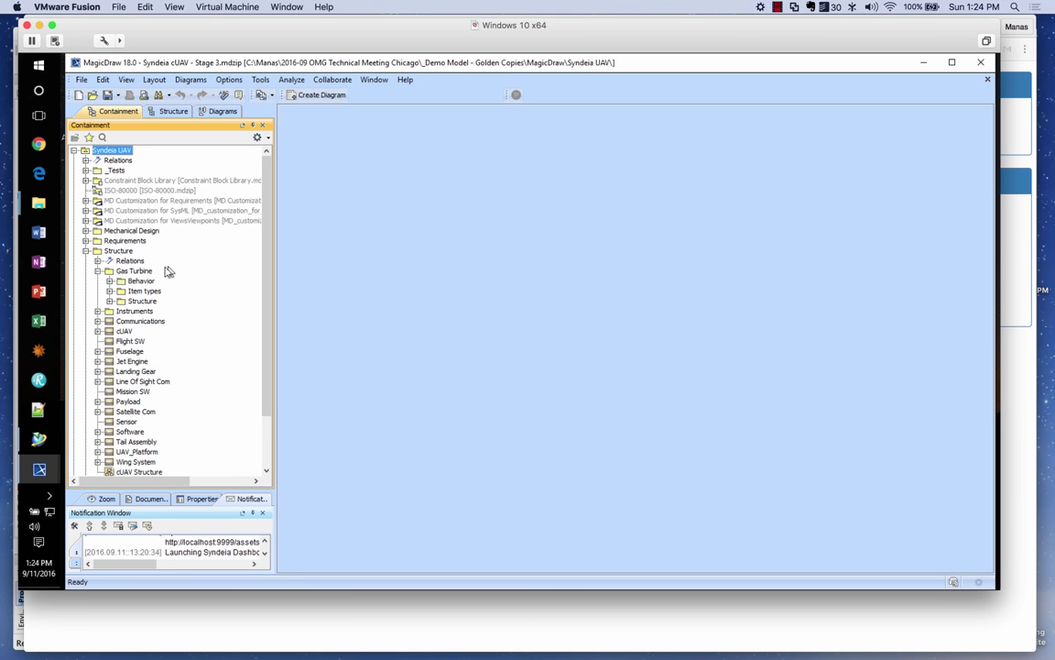
# Locate the Gas Turbine package, the engine part of UAV_Platform and the turbine part of Jet Engine in the containment tree.
pyautogui.scroll(-2, 165, 275)
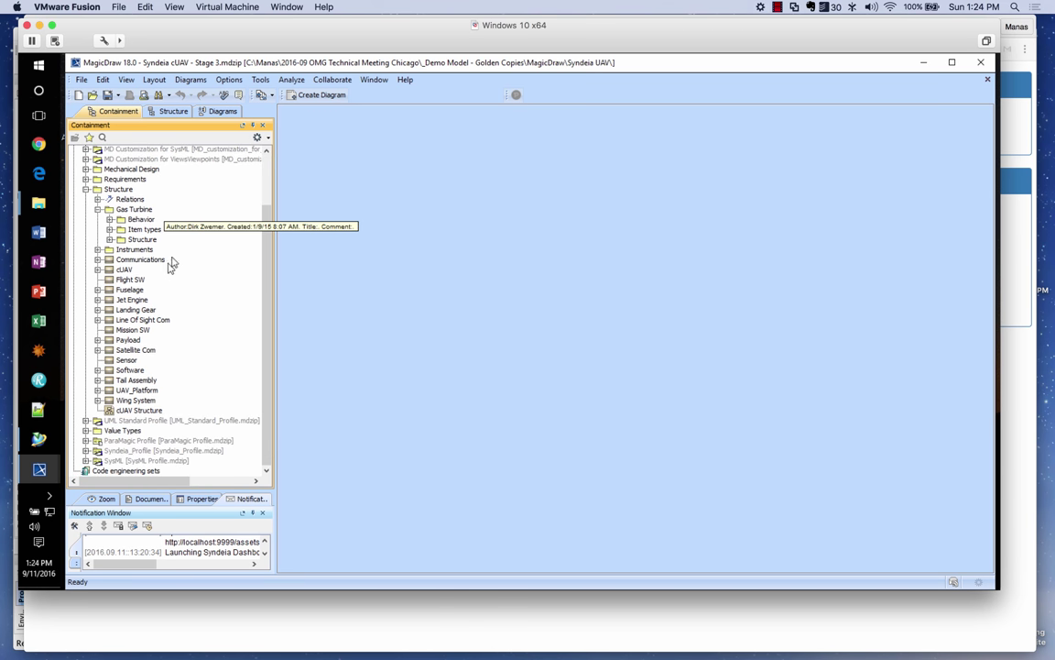
pyautogui.click(111, 207)
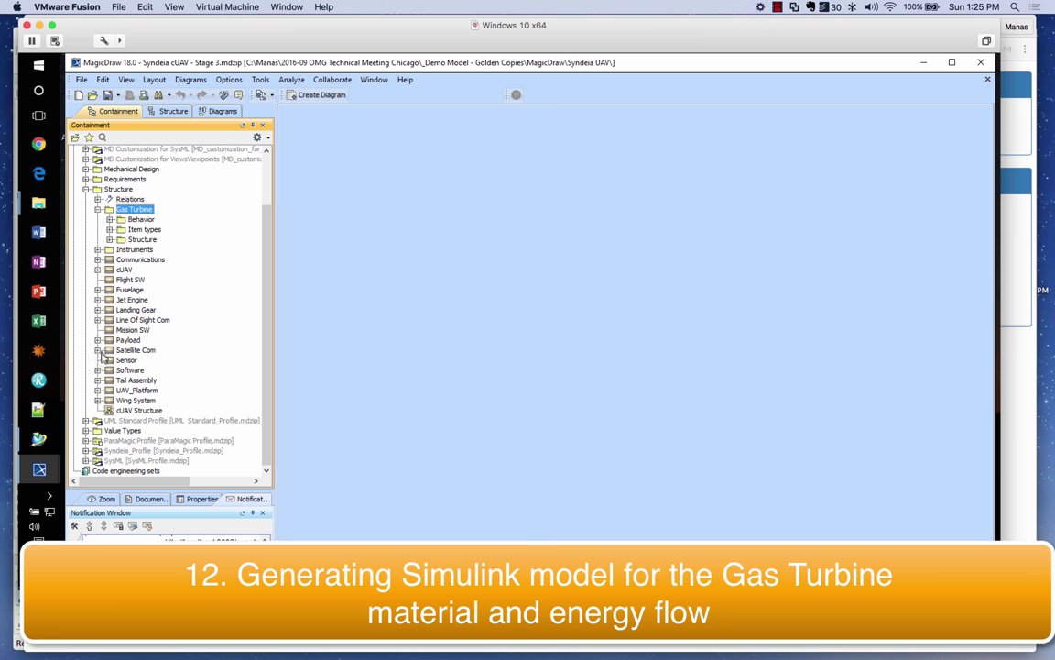
pyautogui.scroll(-1, 101, 354)
pyautogui.click(97, 359)
pyautogui.scroll(-3, 134, 353)
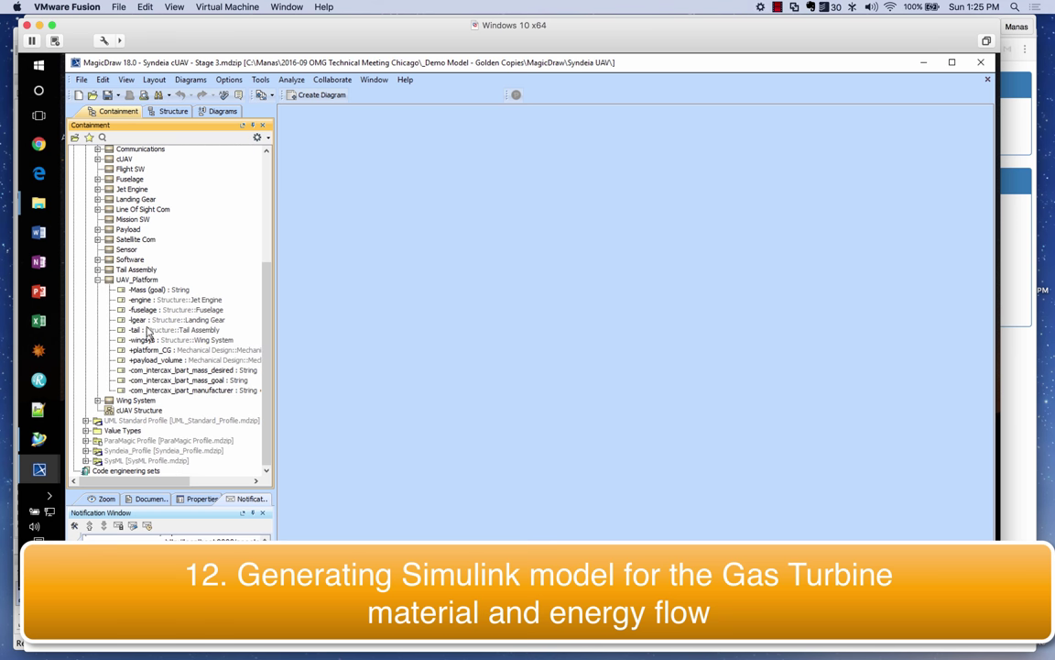
pyautogui.click(170, 300)
pyautogui.scroll(3, 174, 312)
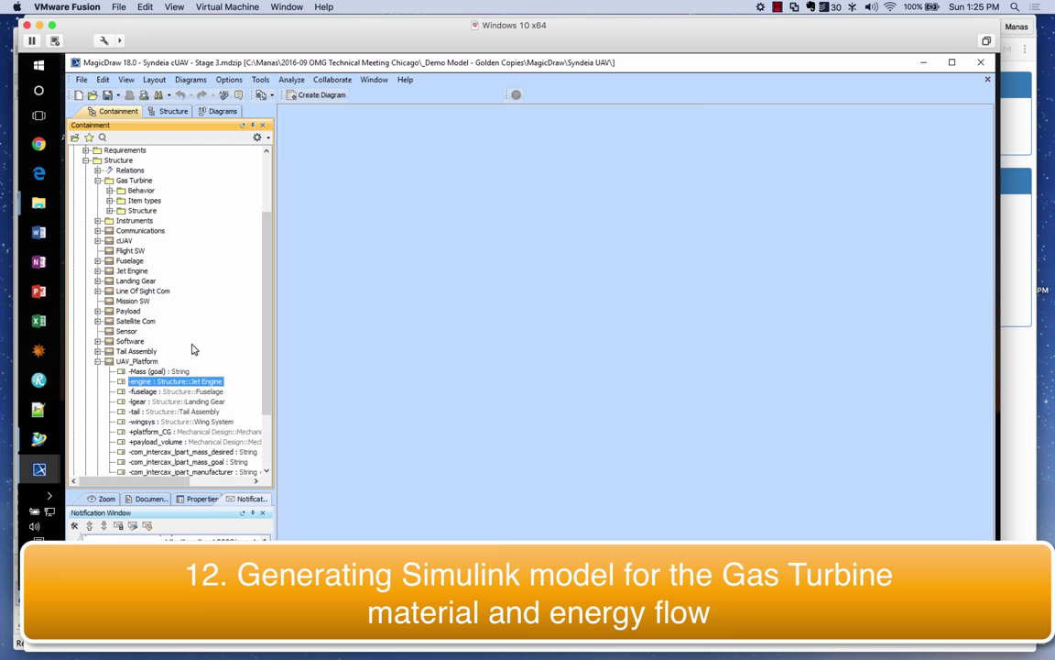
pyautogui.click(98, 271)
pyautogui.click(147, 291)
pyautogui.scroll(2, 134, 263)
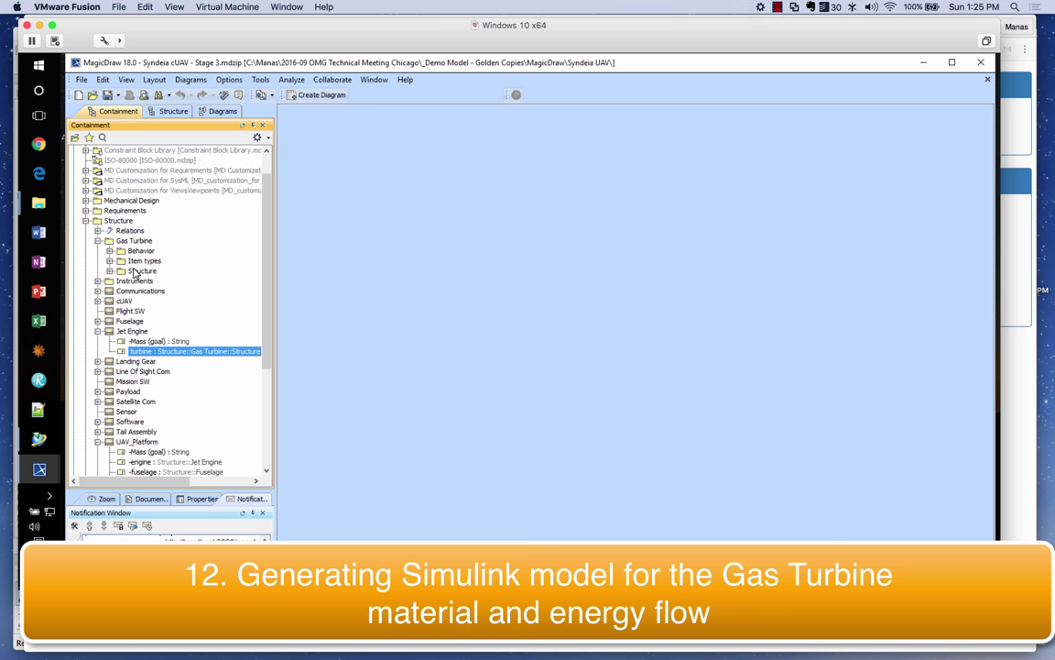
# Open the Gas Turbine IBD diagram under the Gas Turbine block in the Gas Turbine package's Structure folder and examine it.
pyautogui.click(137, 271)
pyautogui.click(110, 271)
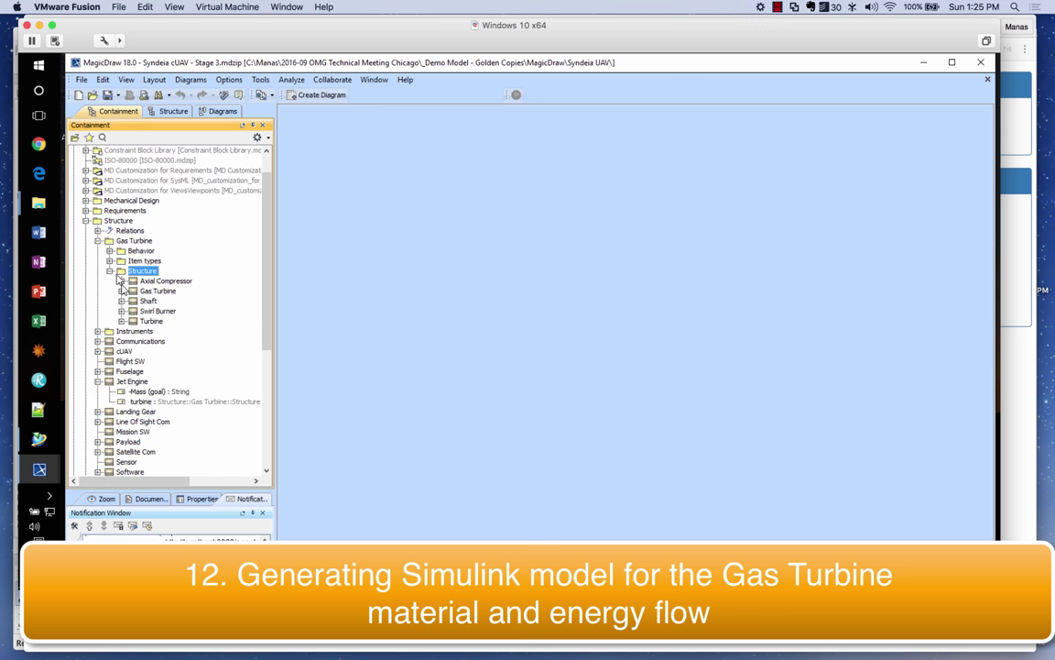
pyautogui.click(122, 290)
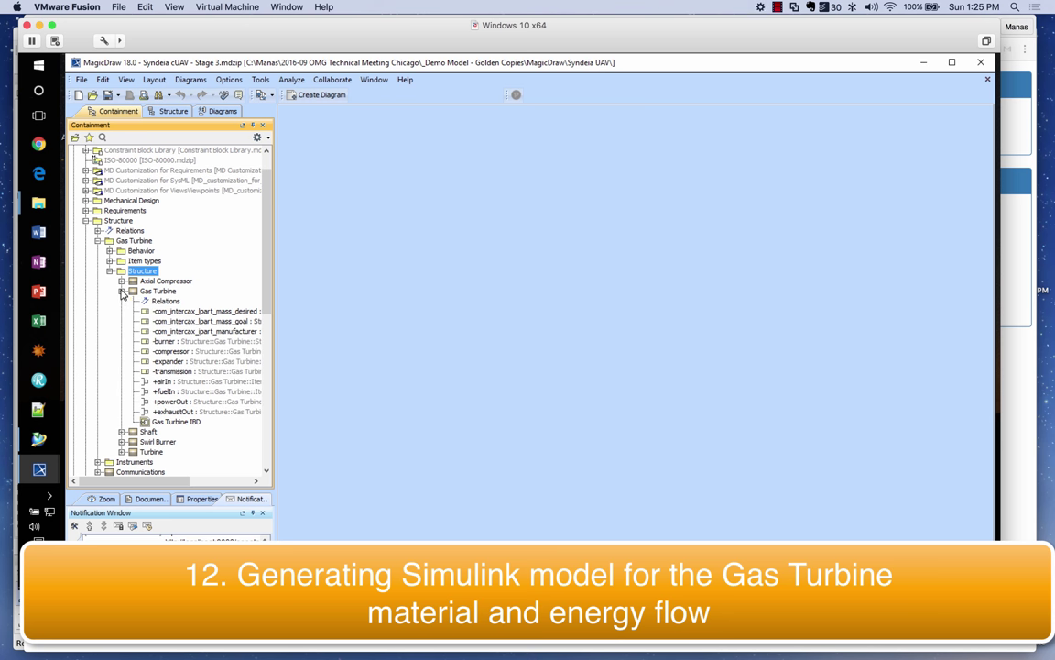
pyautogui.click(175, 422)
pyautogui.doubleClick(175, 423)
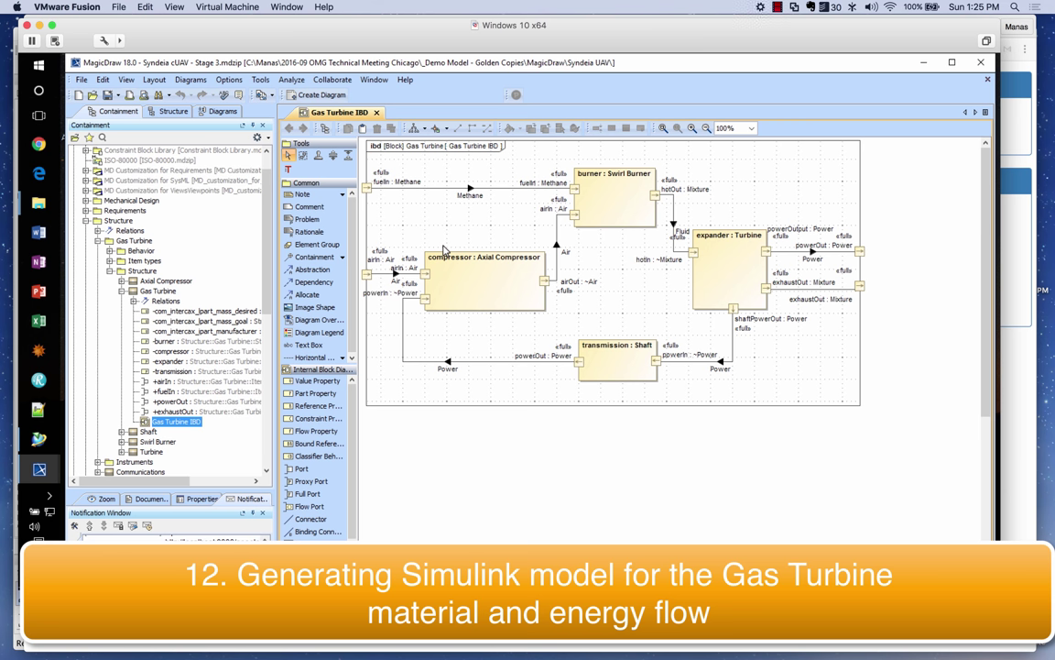
pyautogui.click(550, 177)
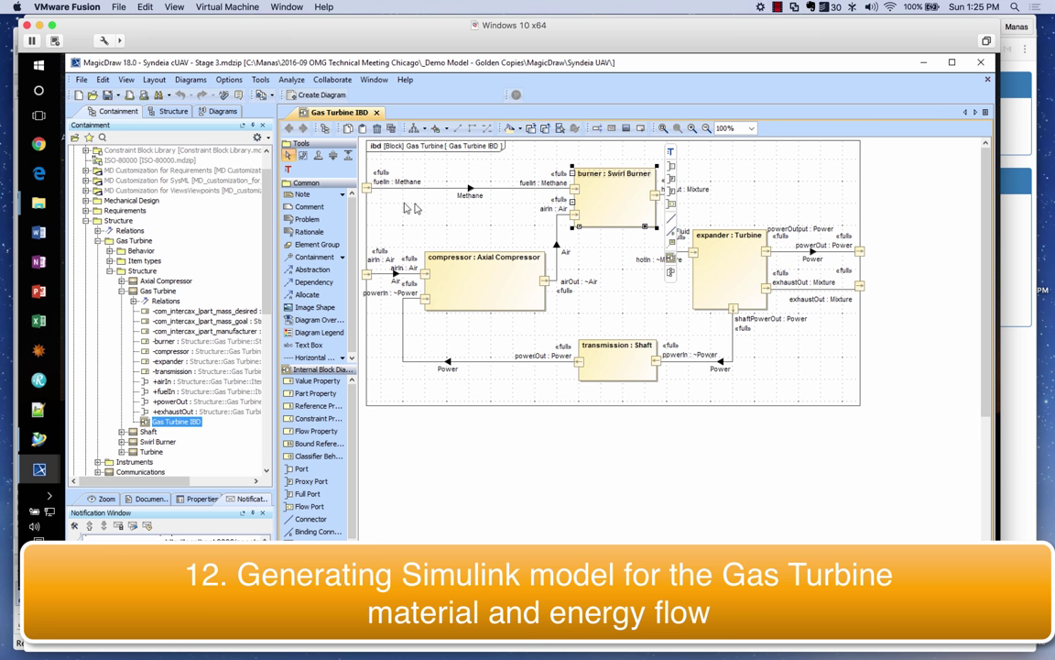
pyautogui.click(525, 203)
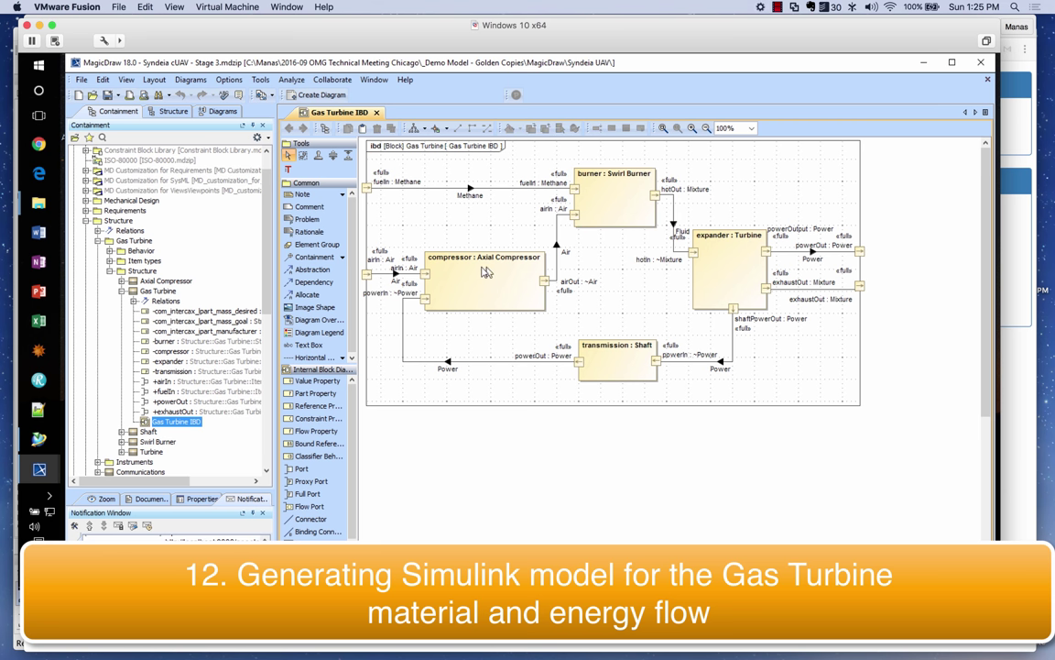
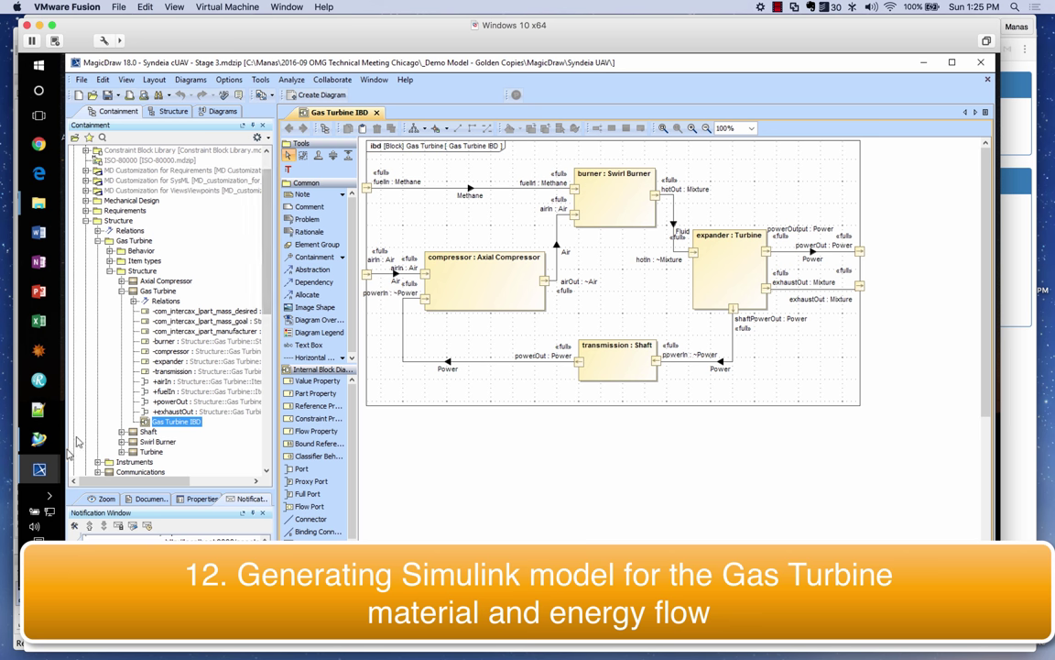
# Try to bring the Syndeia Dashboard window to the front.
pyautogui.moveTo(39, 469)
pyautogui.click(144, 476)
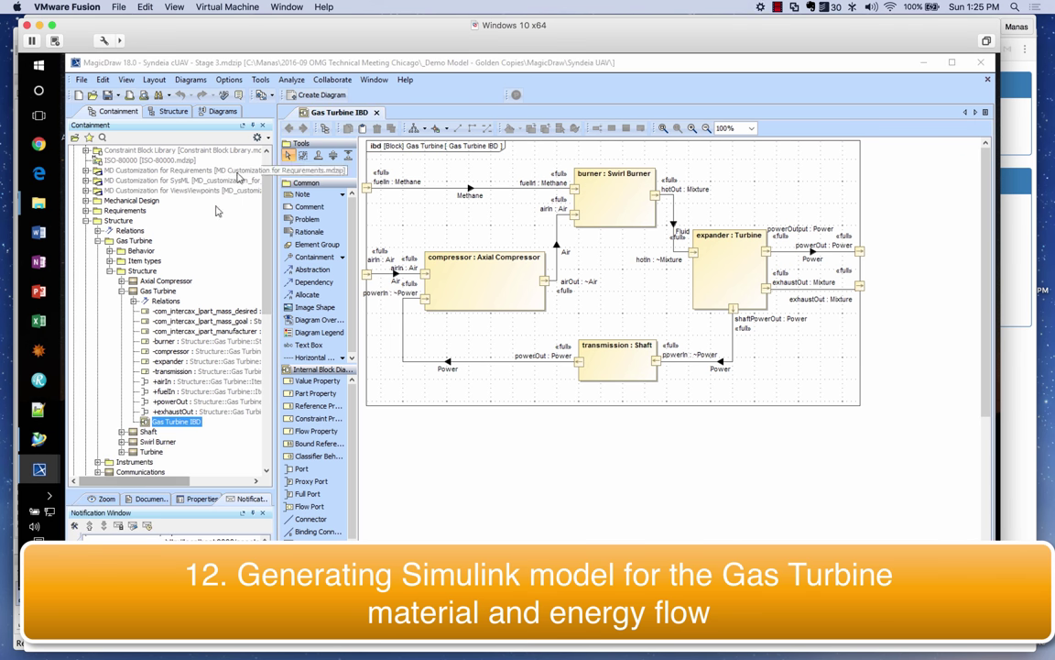
pyautogui.click(106, 483)
pyautogui.click(106, 499)
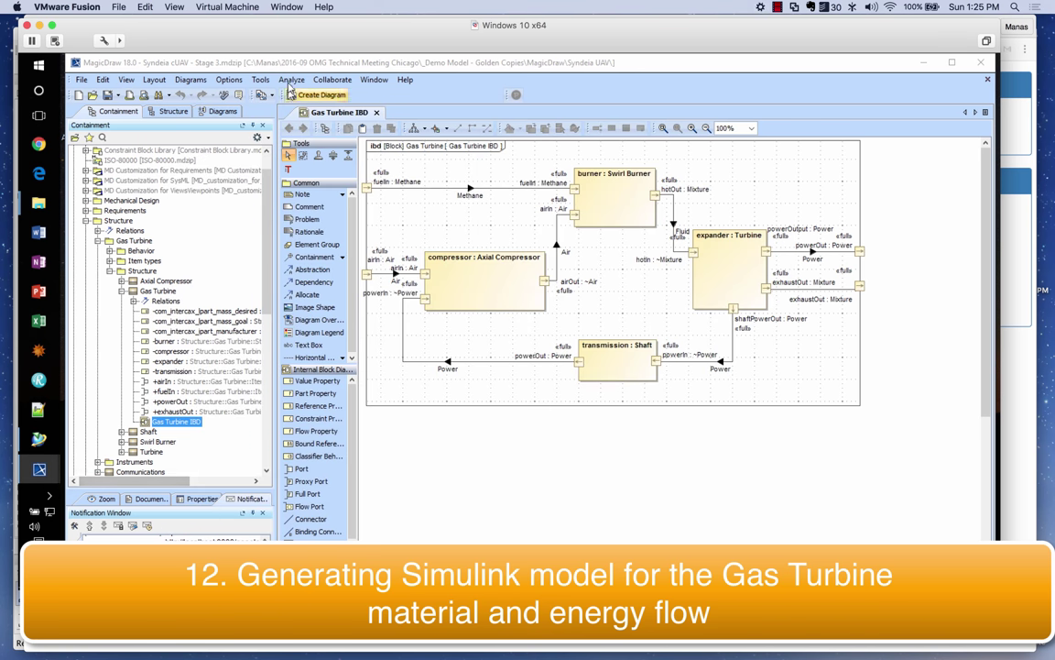
pyautogui.click(777, 7)
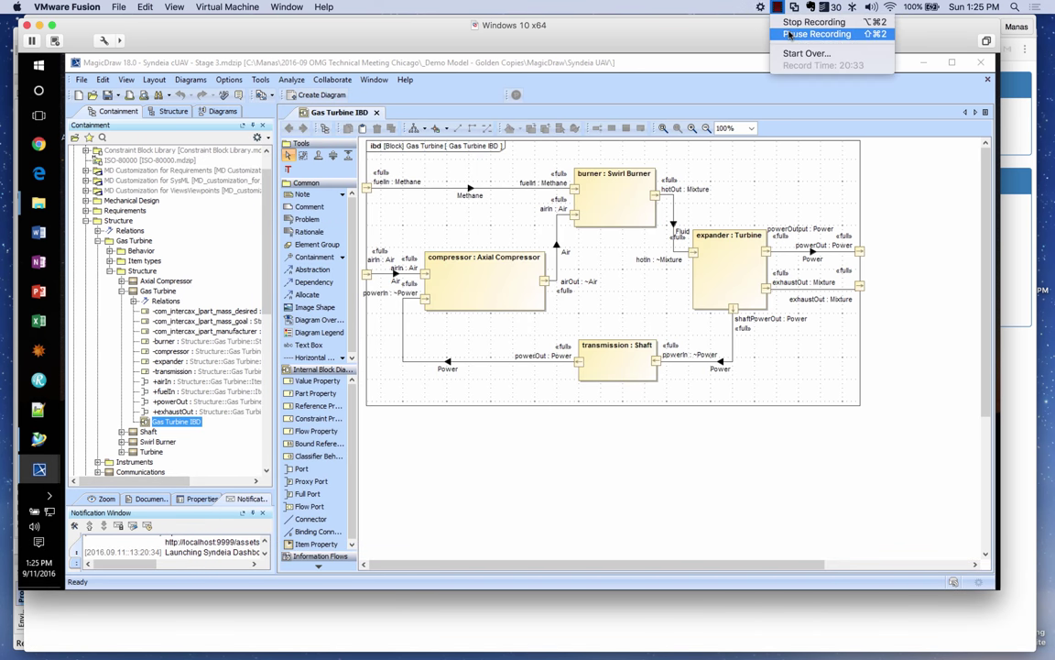
pyautogui.click(779, 33)
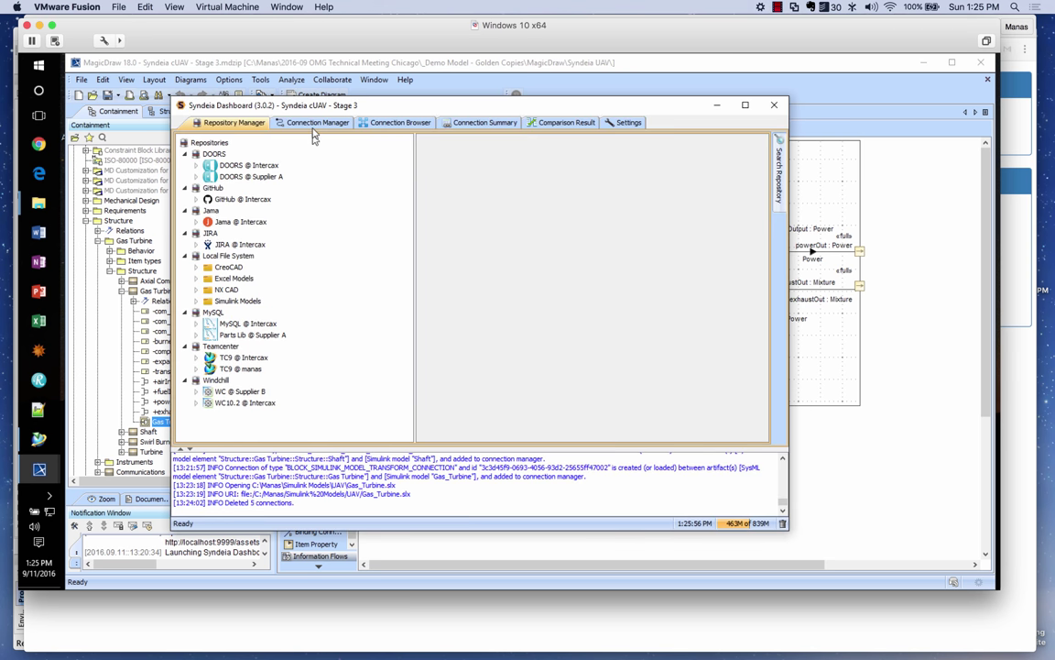
# Show the Connection Manager of the Syndeia Dashboard.
pyautogui.click(312, 125)
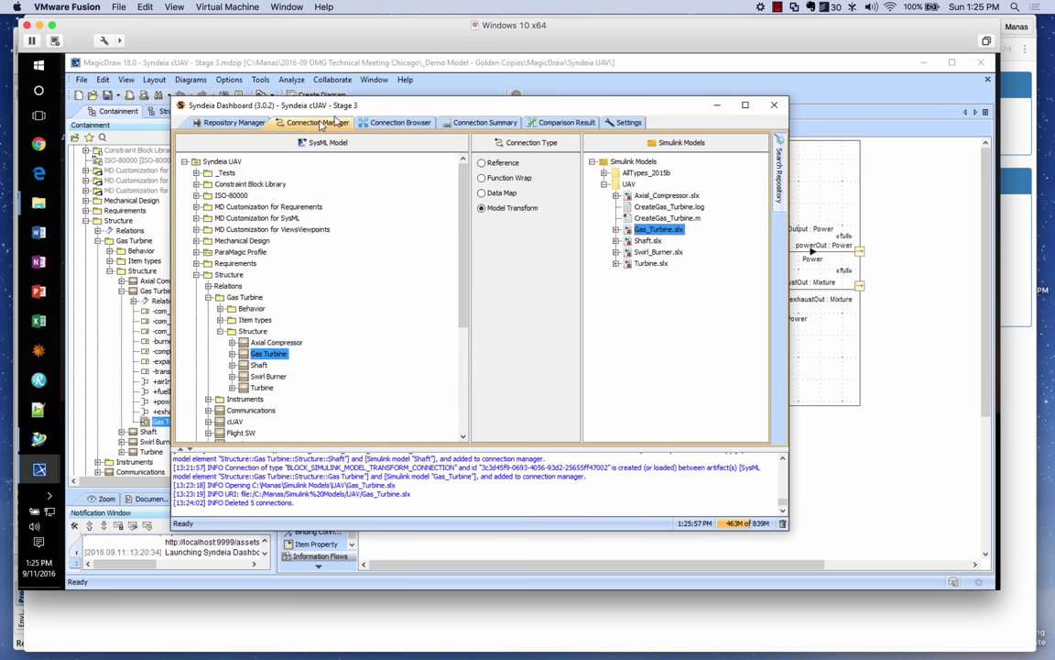
# Generate a Simulink model from the SysML Gas Turbine block into the collapsed UAV folder of Simulink Models.
pyautogui.moveTo(311, 101); pyautogui.dragTo(295, 99)
pyautogui.rightClick(609, 184)
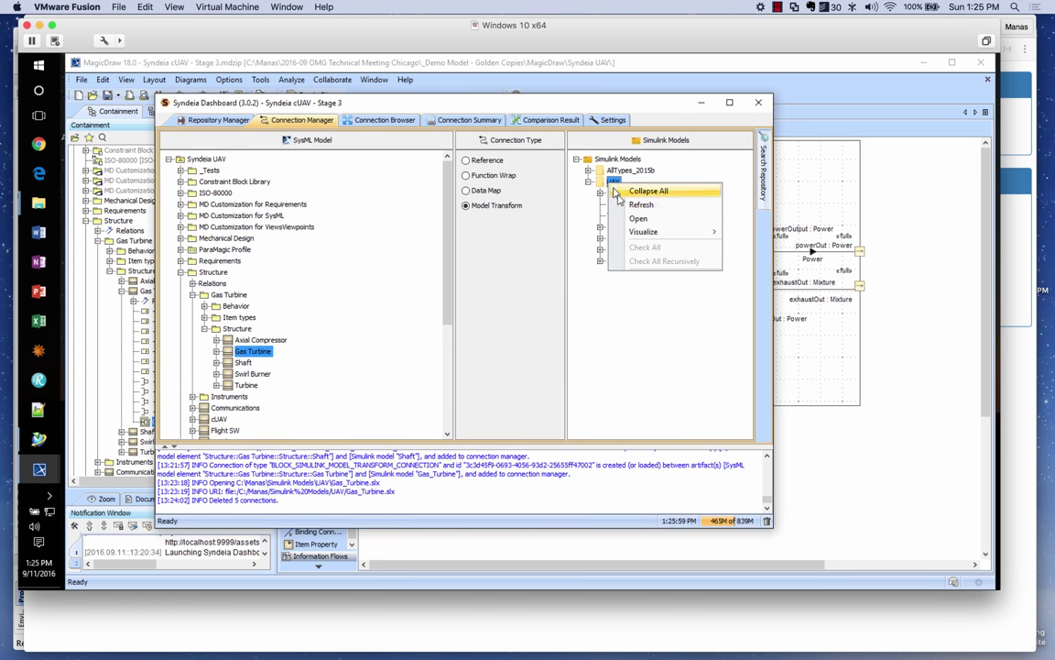
pyautogui.click(641, 190)
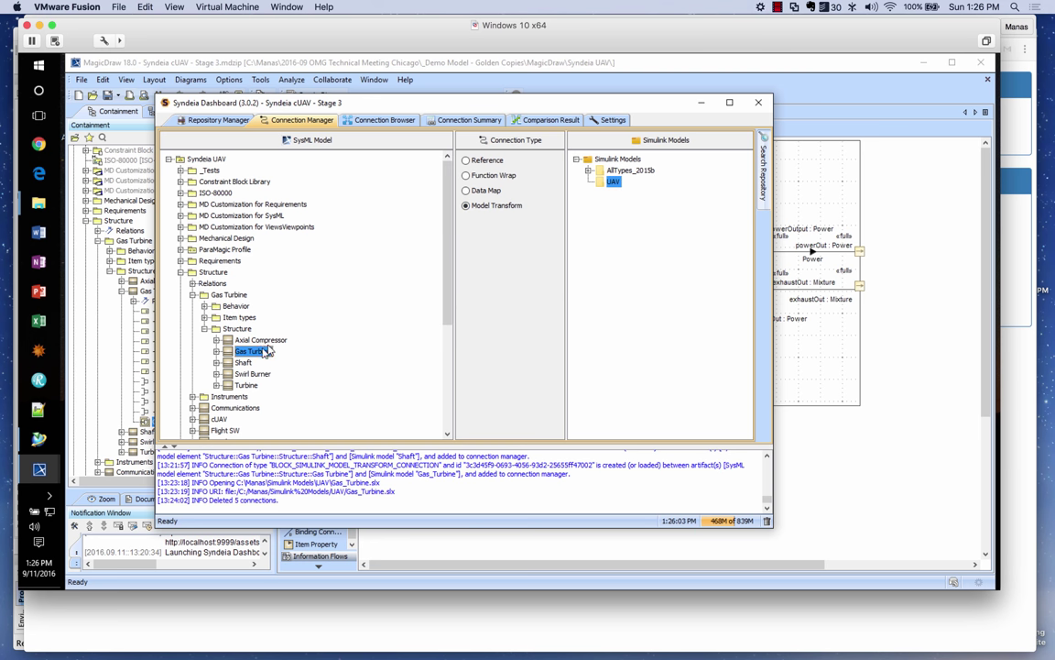
pyautogui.moveTo(254, 357); pyautogui.dragTo(612, 182)
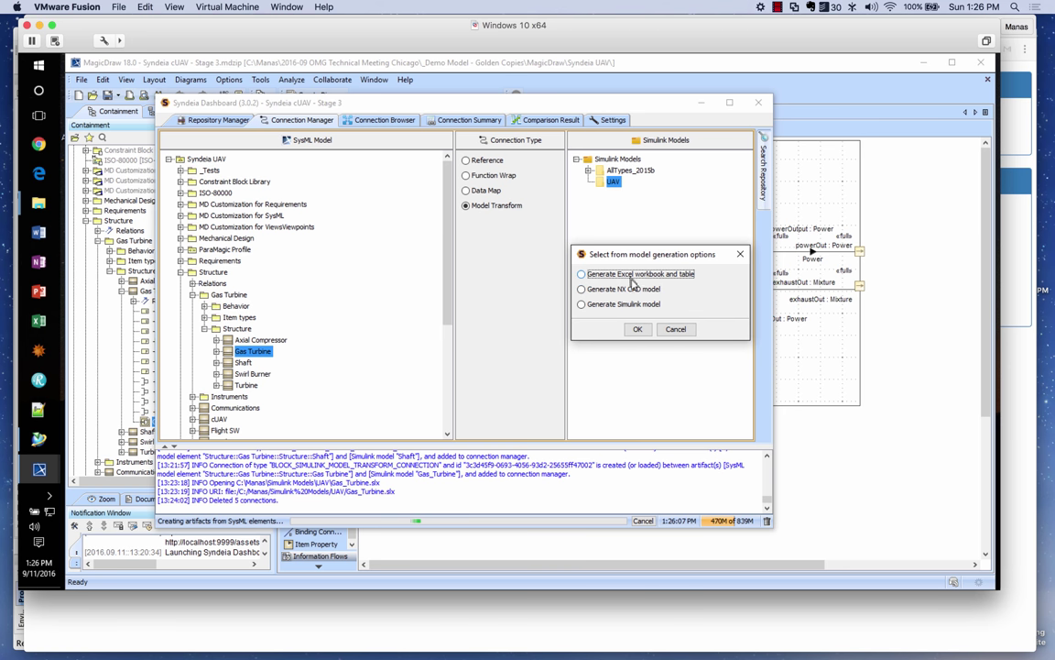
pyautogui.click(616, 305)
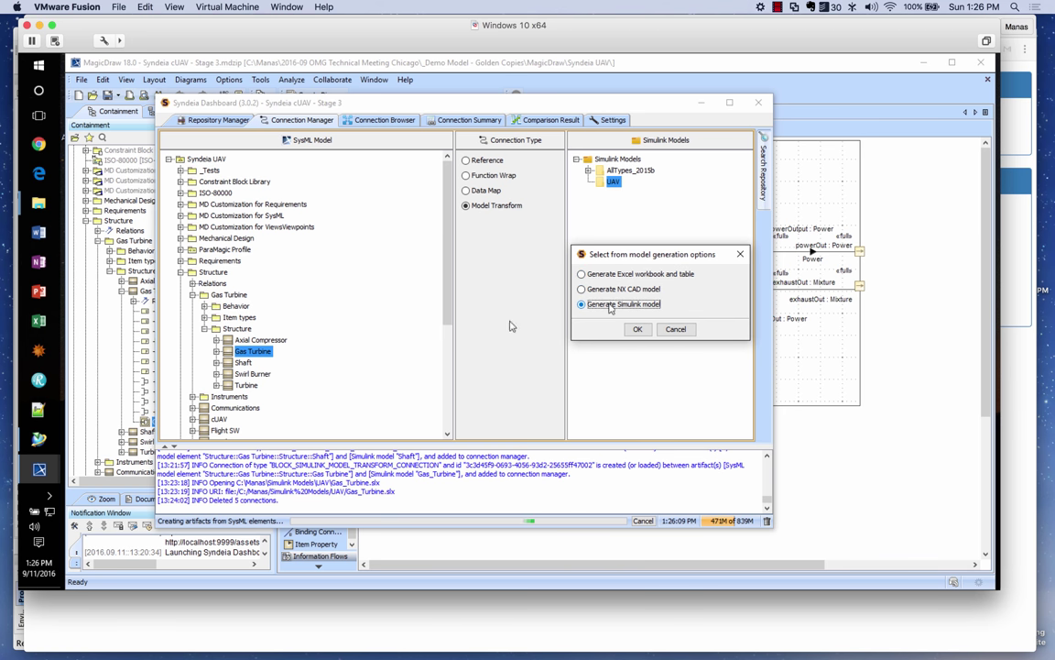
pyautogui.click(637, 329)
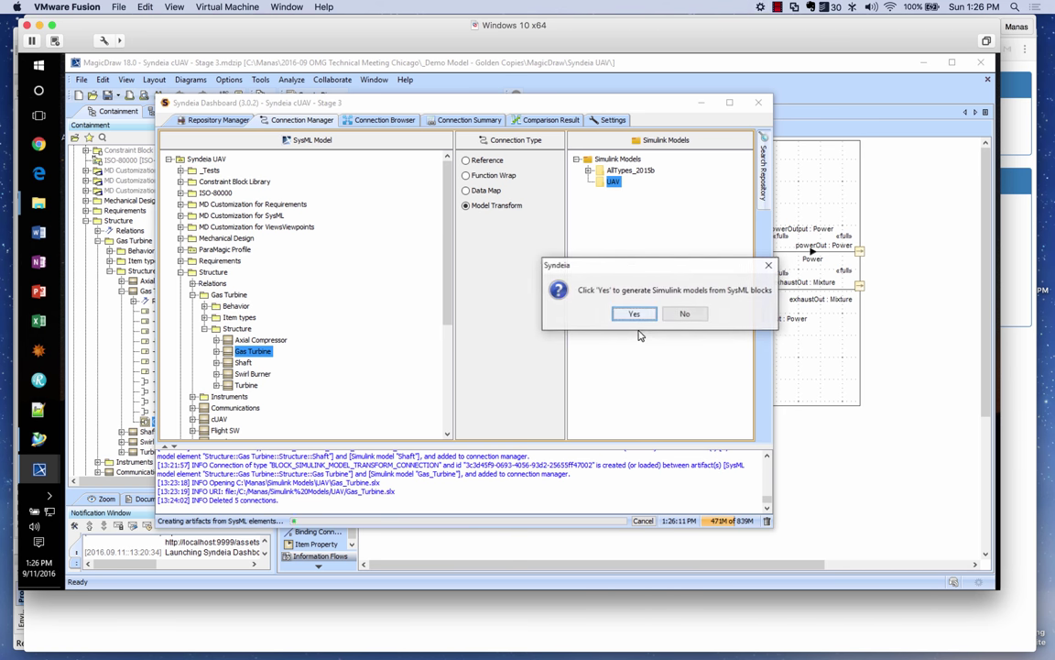
pyautogui.click(637, 312)
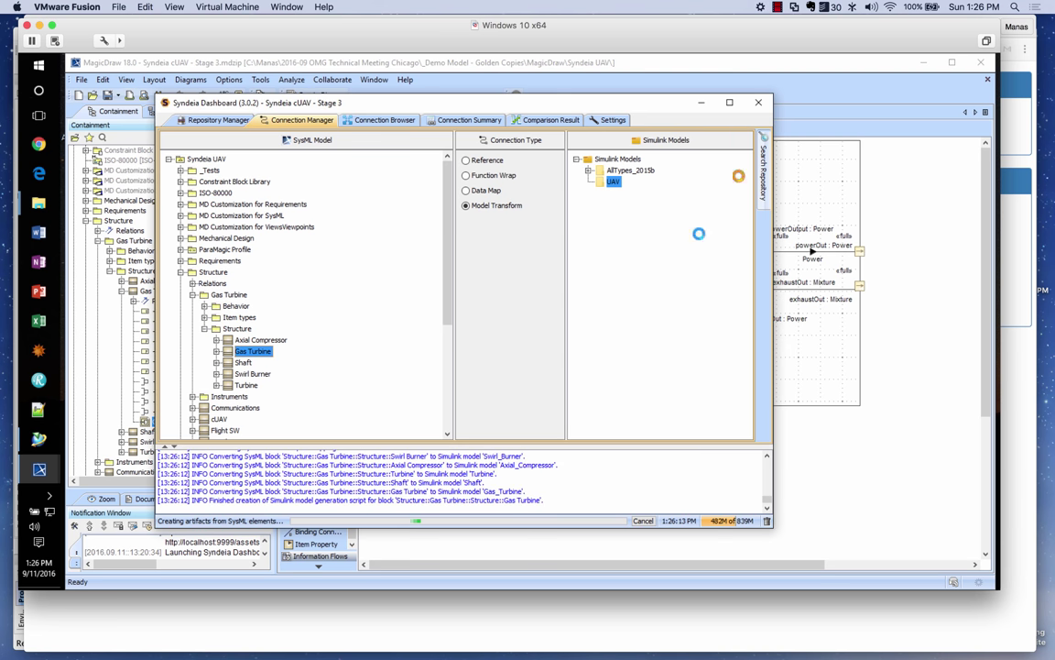
pyautogui.click(777, 7)
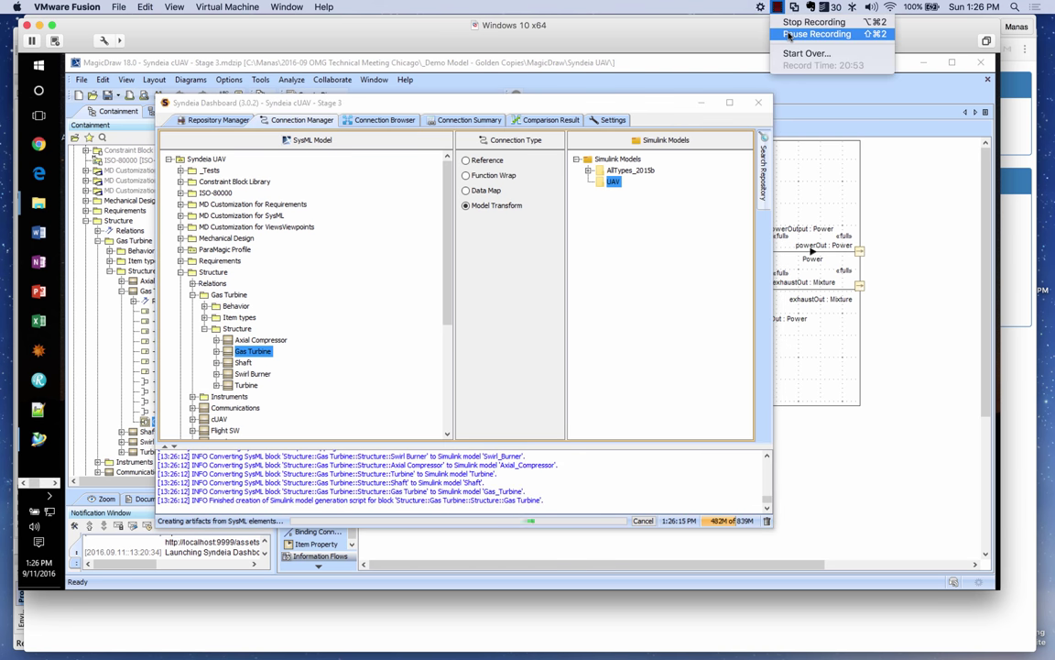
pyautogui.click(790, 34)
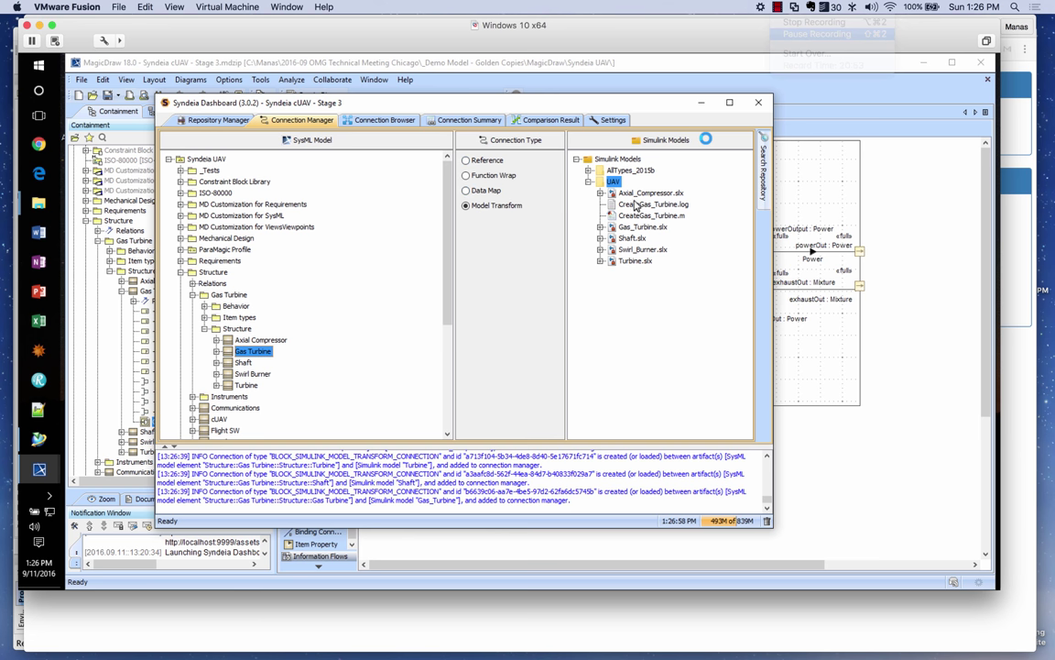
# Open the generated Gas_Turbine.slx model from the UAV folder in Simulink.
pyautogui.click(618, 226)
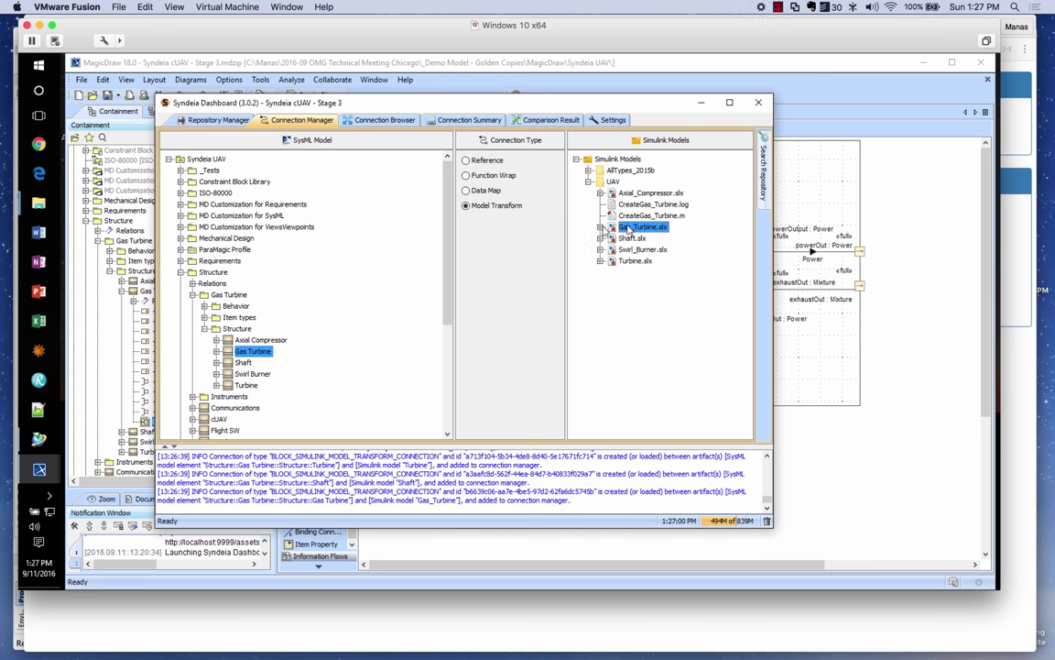
pyautogui.rightClick(626, 229)
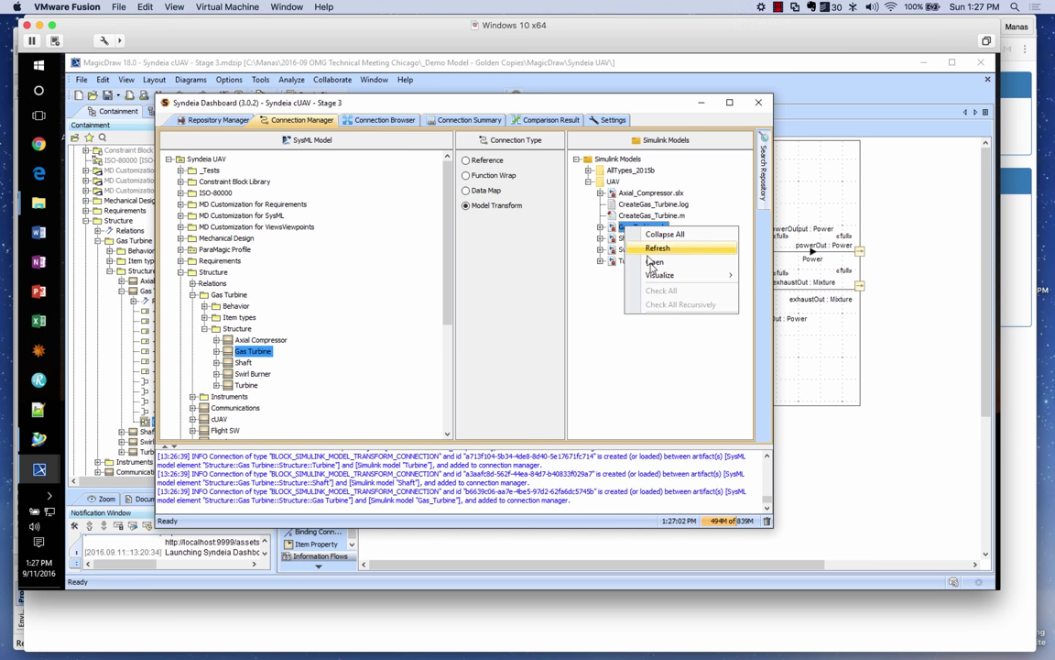
pyautogui.click(648, 260)
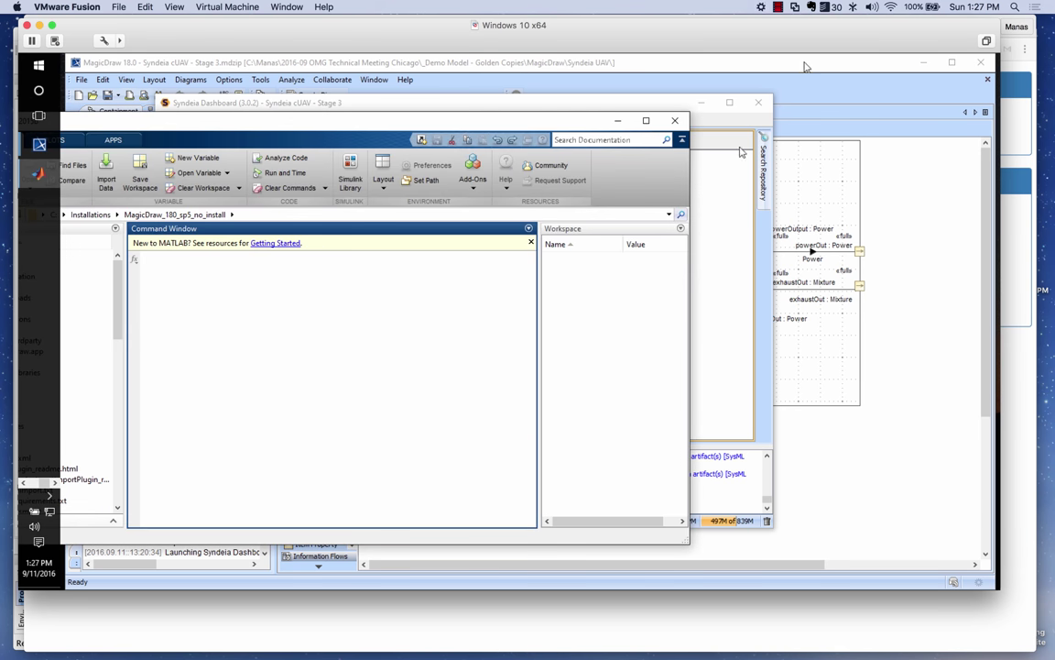
pyautogui.click(778, 7)
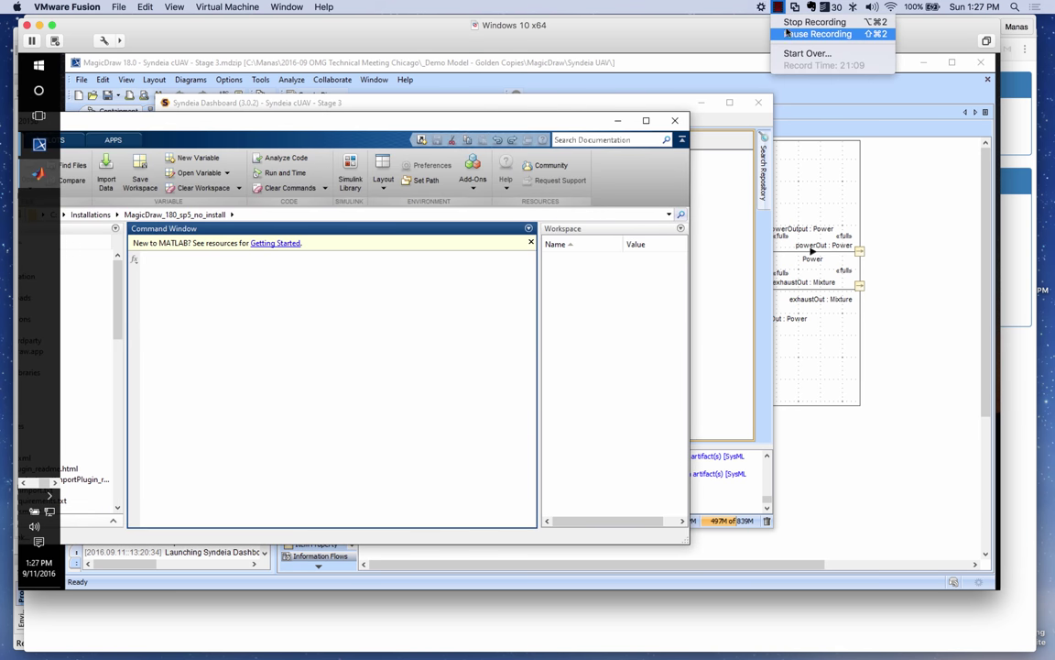
pyautogui.click(806, 34)
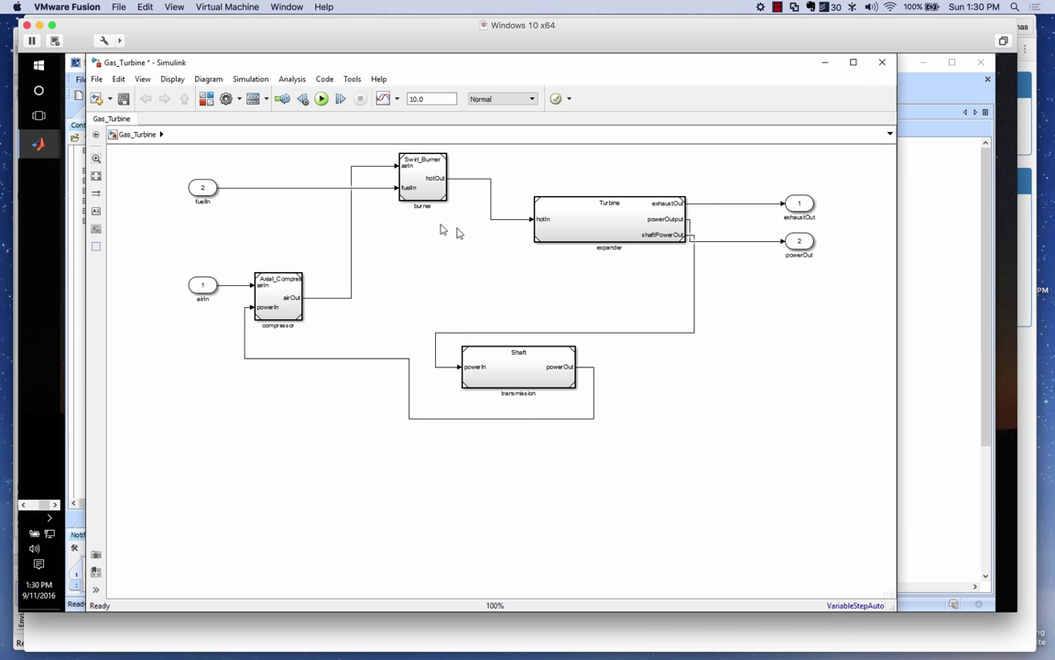
# Minimize the Syndeia Dashboard and place the Gas_Turbine Simulink window below the Gas Turbine IBD to compare the two diagrams.
pyautogui.moveTo(502, 64); pyautogui.dragTo(554, 167)
pyautogui.click(753, 99)
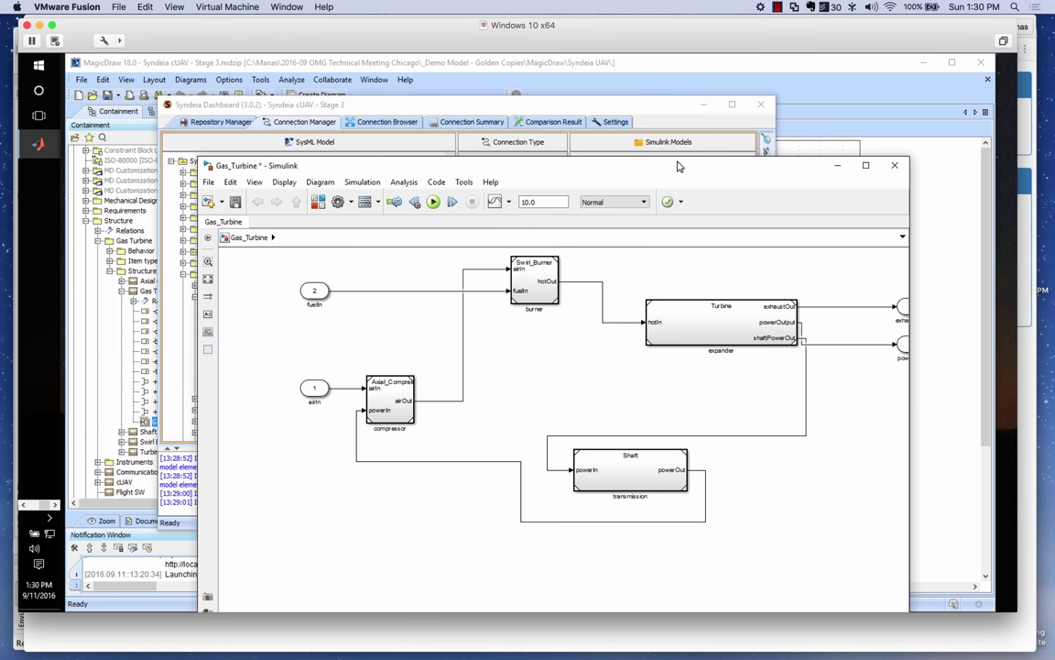
pyautogui.click(704, 105)
pyautogui.moveTo(676, 168); pyautogui.dragTo(693, 346)
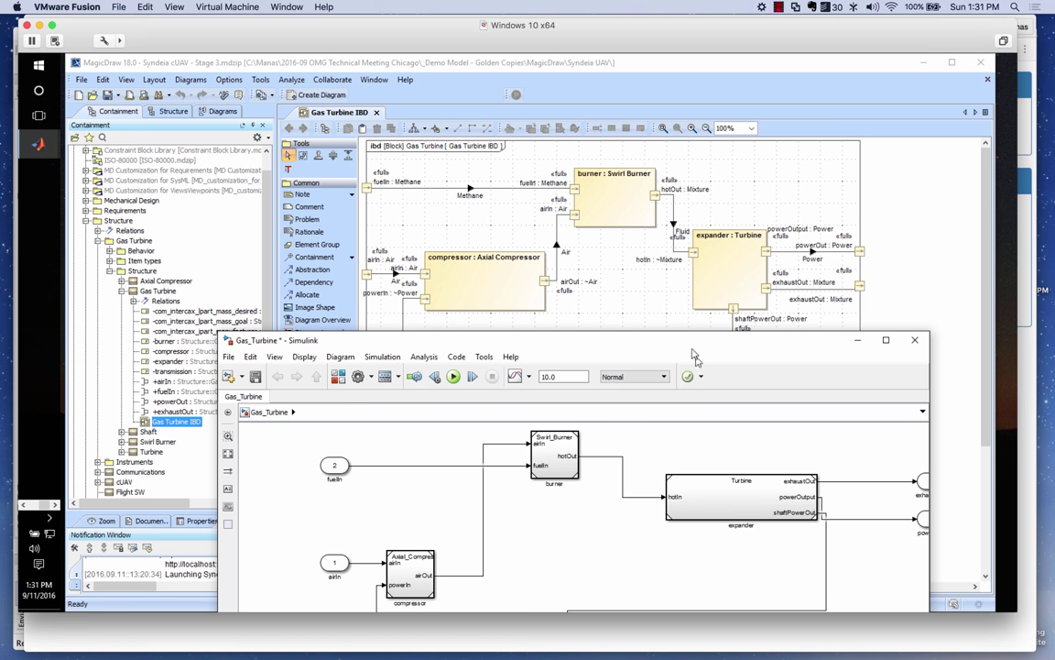
pyautogui.moveTo(692, 349); pyautogui.dragTo(670, 324)
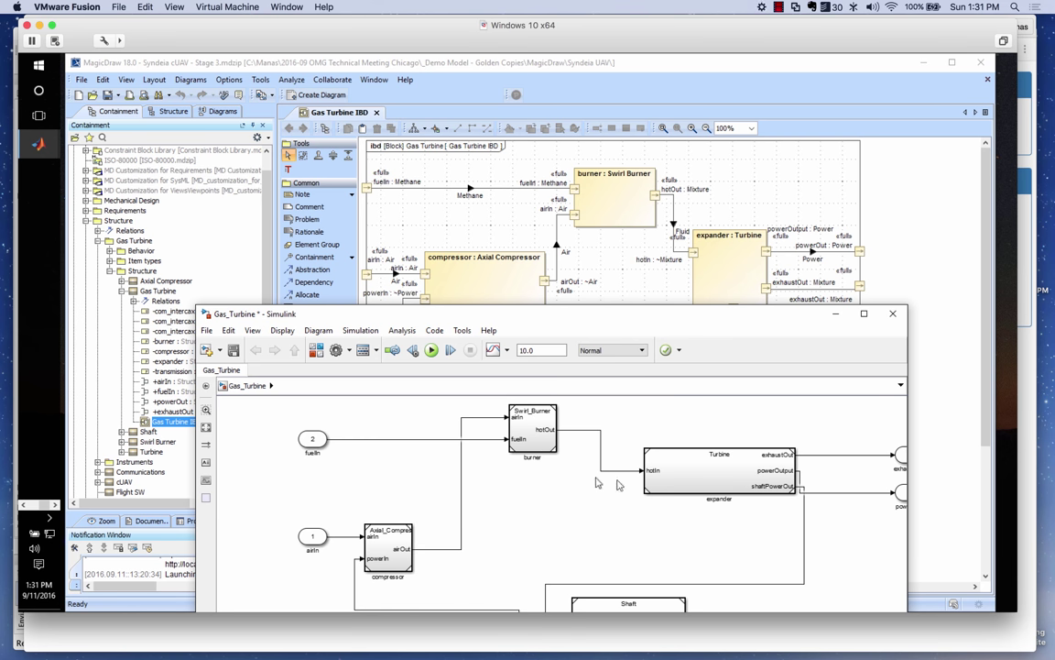
# Examine the expander block, the line from its powerOutput port to powerOut and the remaining connections in the Gas_Turbine Simulink model.
pyautogui.moveTo(685, 328); pyautogui.dragTo(607, 280)
pyautogui.click(676, 449)
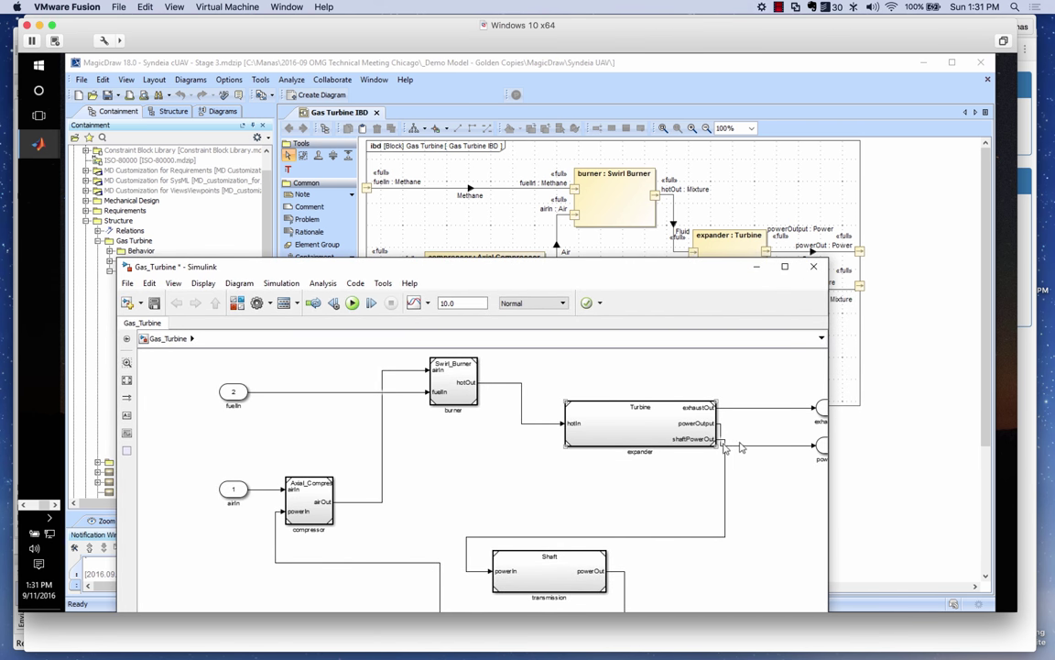
pyautogui.click(785, 446)
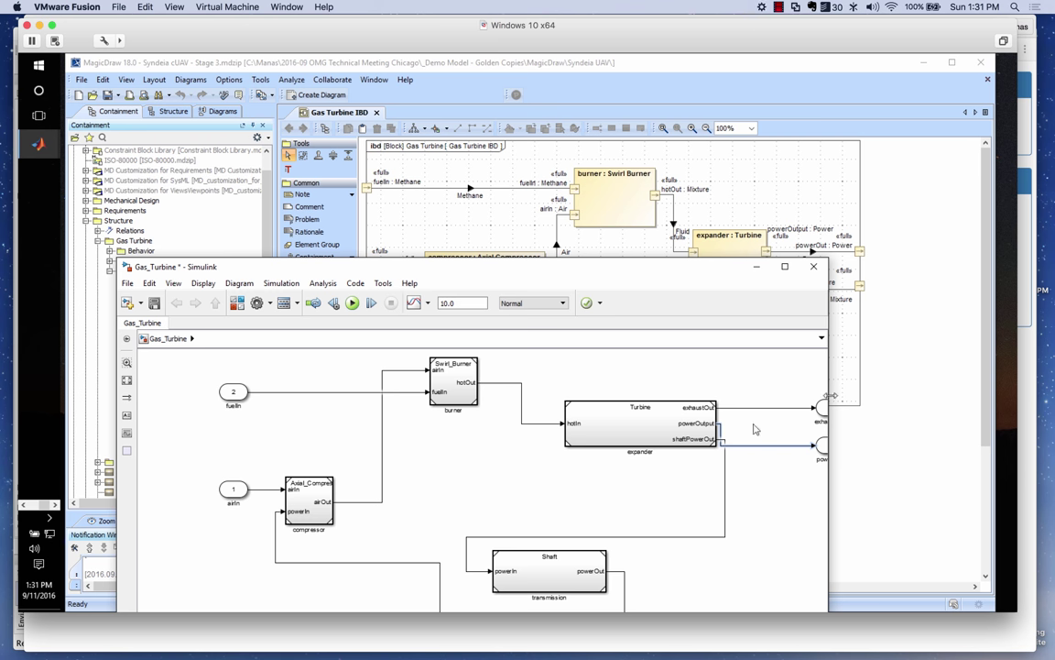
pyautogui.moveTo(728, 274); pyautogui.dragTo(724, 204)
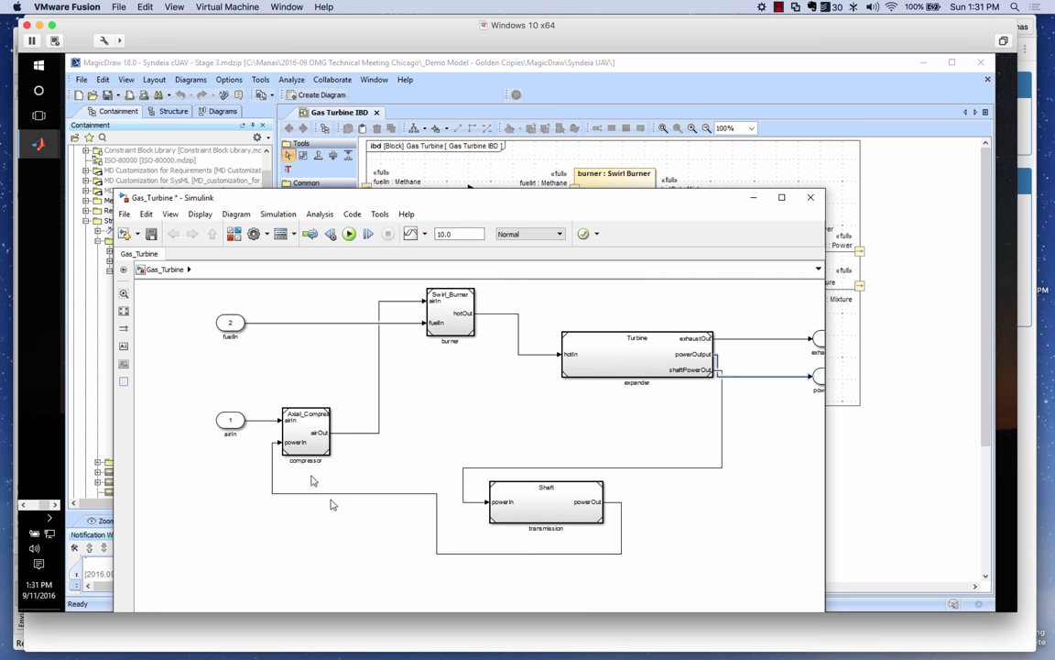
pyautogui.click(778, 7)
pyautogui.click(818, 34)
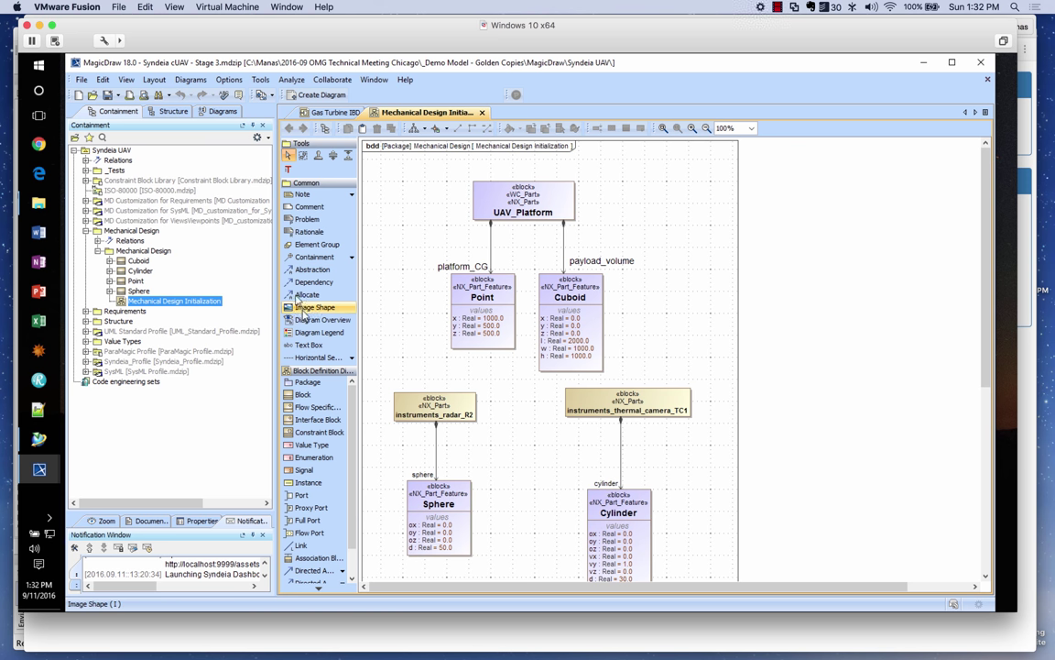
# Bring the Syndeia Dashboard to the front, switch the target repository to NX CAD and select the inner Mechanical Design package.
pyautogui.moveTo(40, 471)
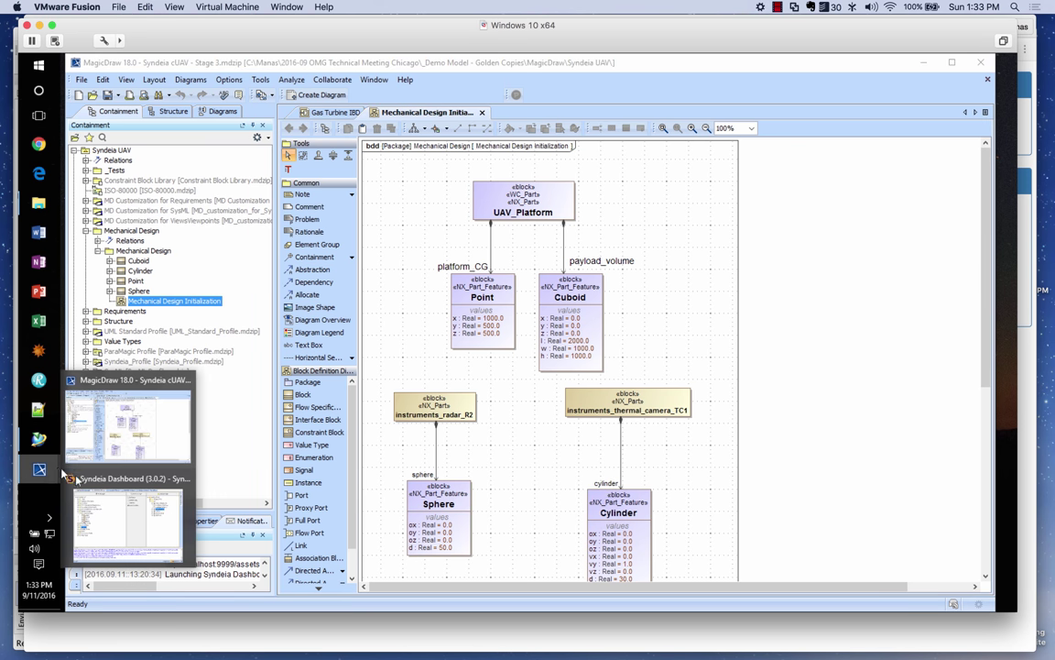
pyautogui.click(88, 455)
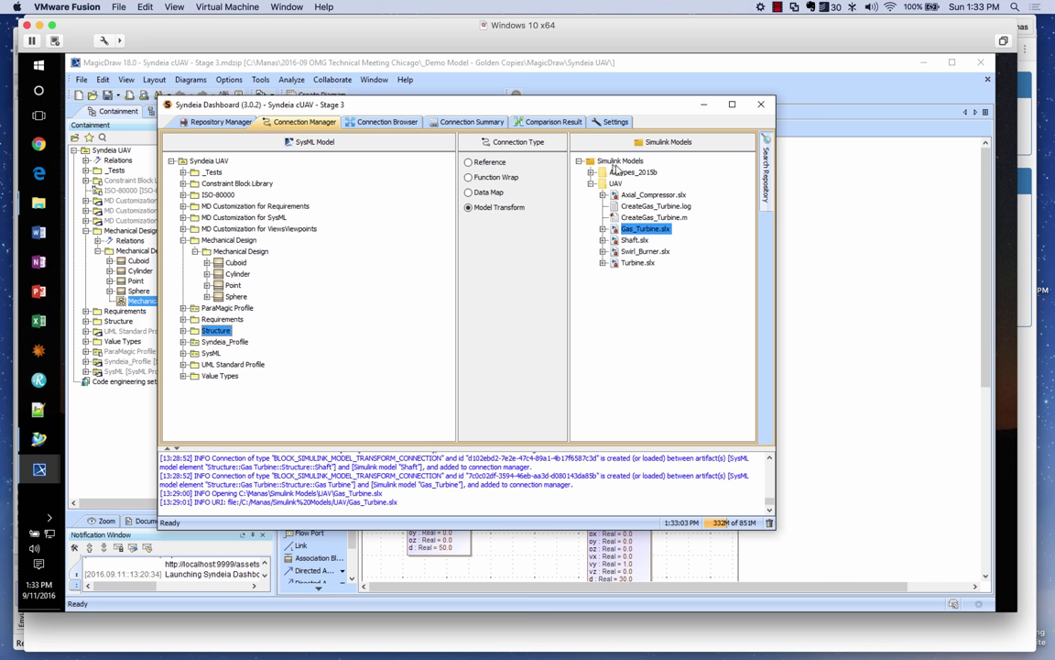
pyautogui.click(641, 142)
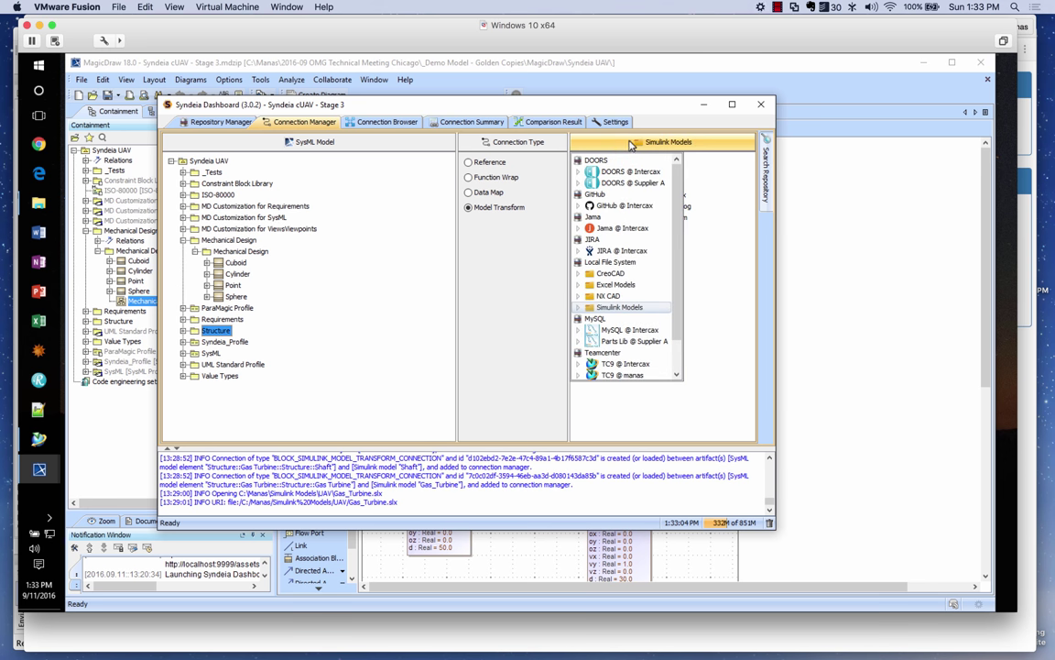
pyautogui.click(614, 296)
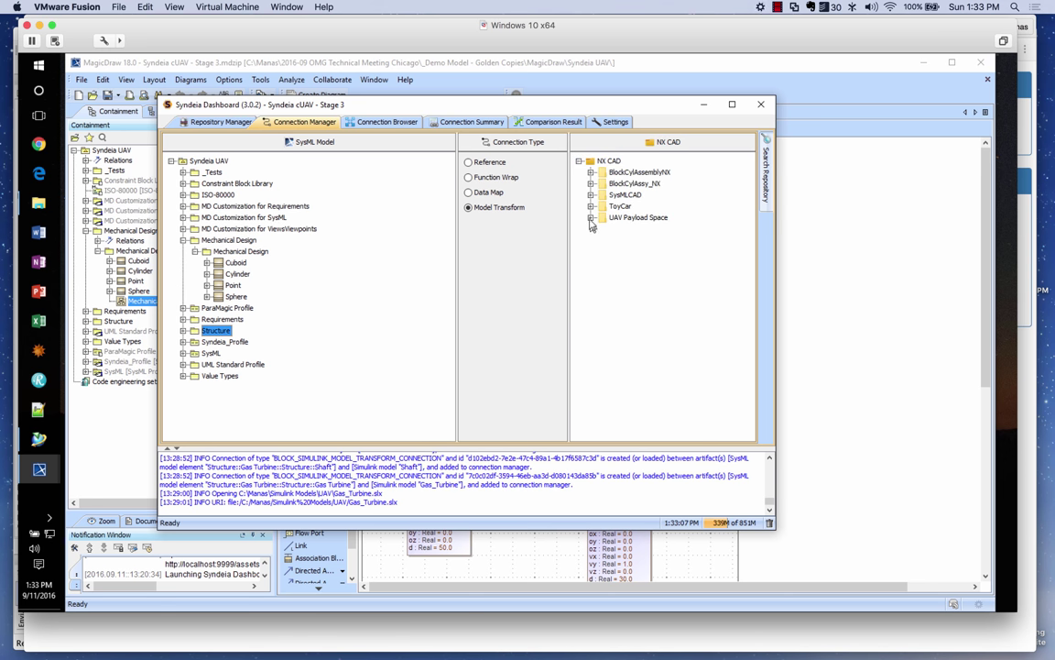
pyautogui.click(240, 251)
pyautogui.moveTo(366, 104); pyautogui.dragTo(330, 111)
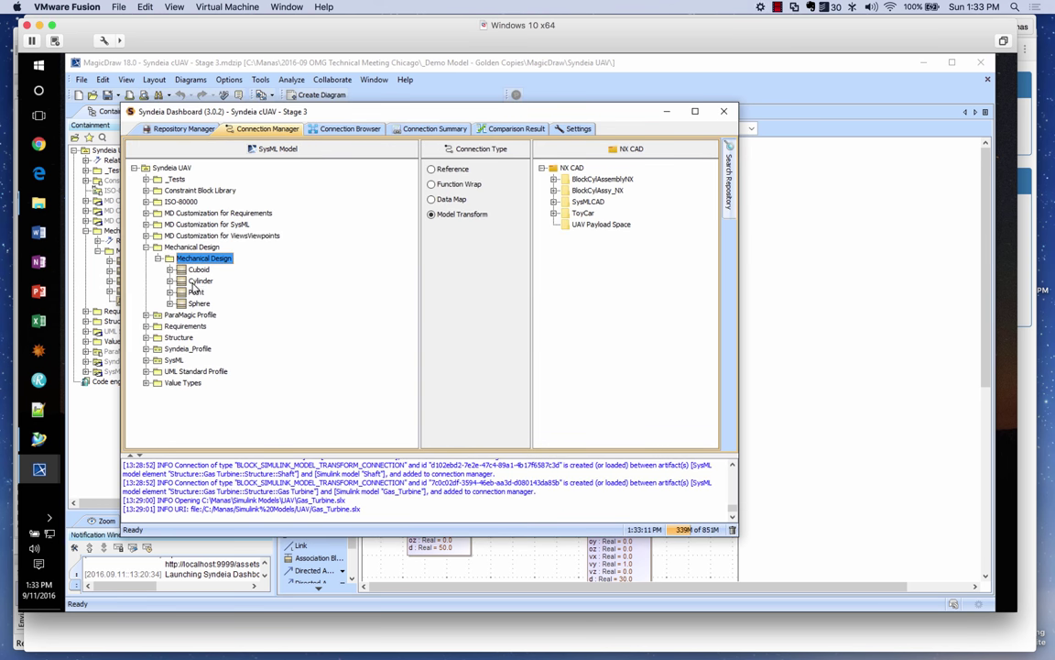
# Expand the Structure package and its UAV_Platform block in the SysML model to show the block's properties.
pyautogui.click(146, 337)
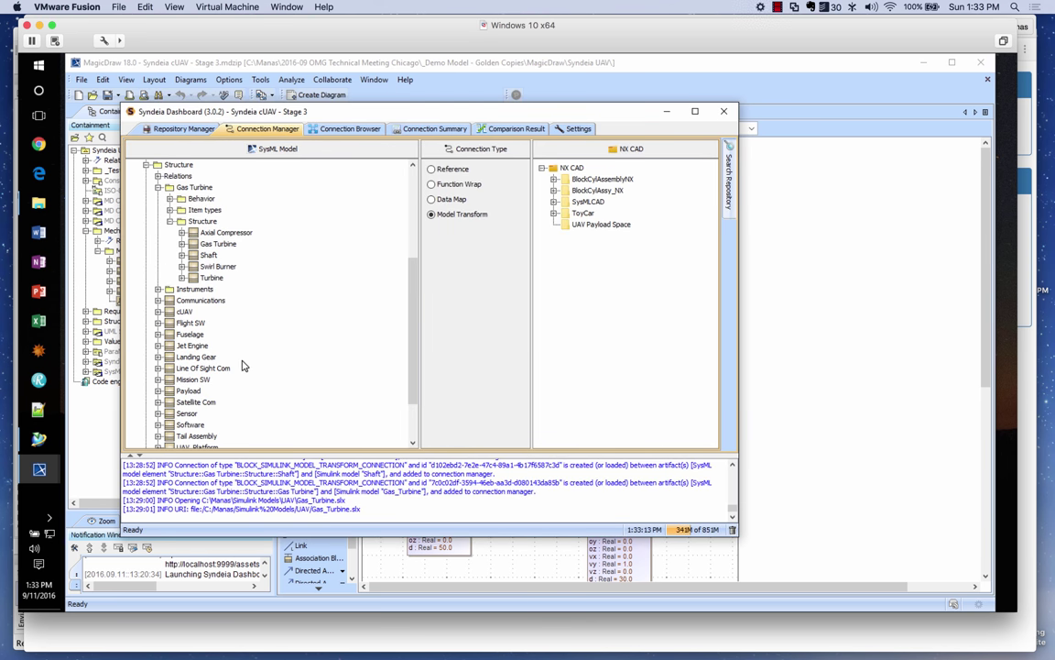
pyautogui.scroll(-2, 199, 325)
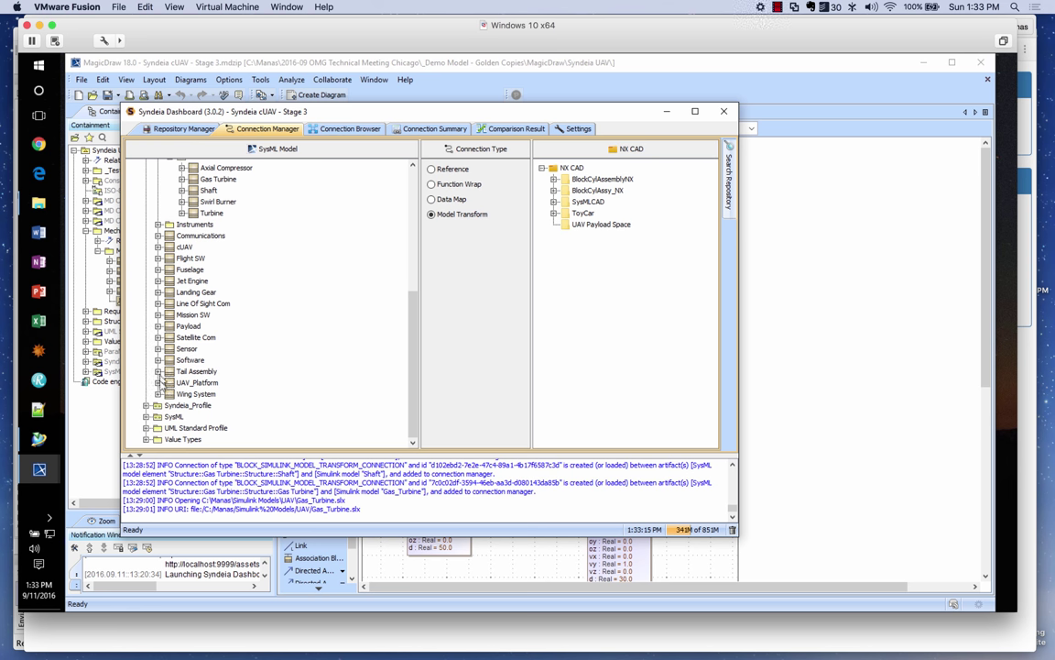
pyautogui.click(158, 383)
pyautogui.scroll(-3, 241, 357)
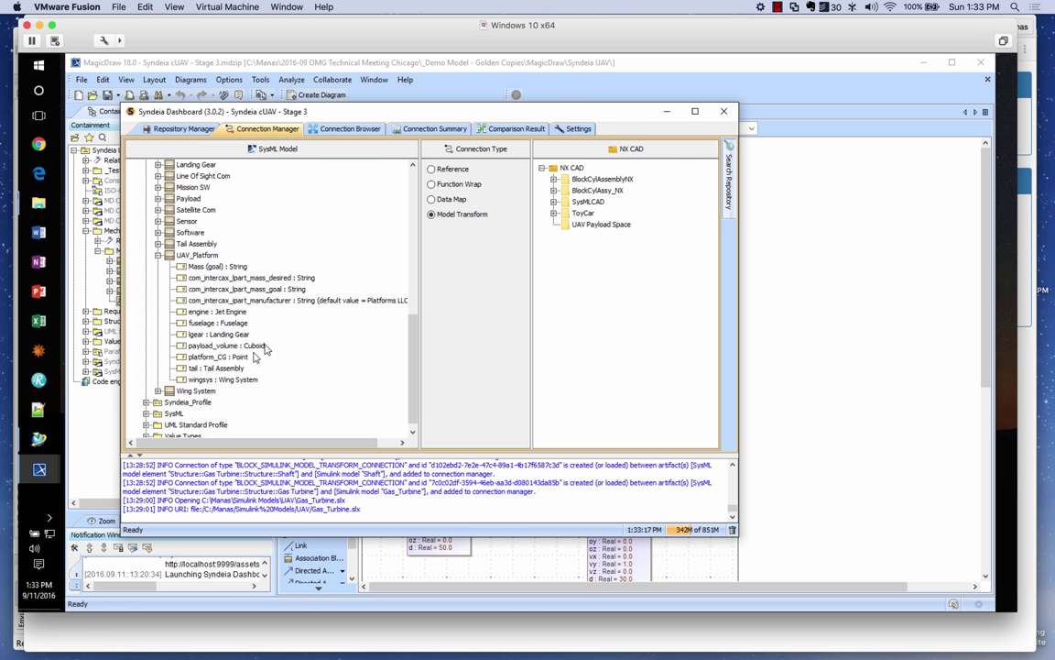
# Generate an NX CAD model from the UAV_Platform block into the UAV Payload Space folder.
pyautogui.moveTo(194, 259); pyautogui.dragTo(586, 232)
pyautogui.click(601, 299)
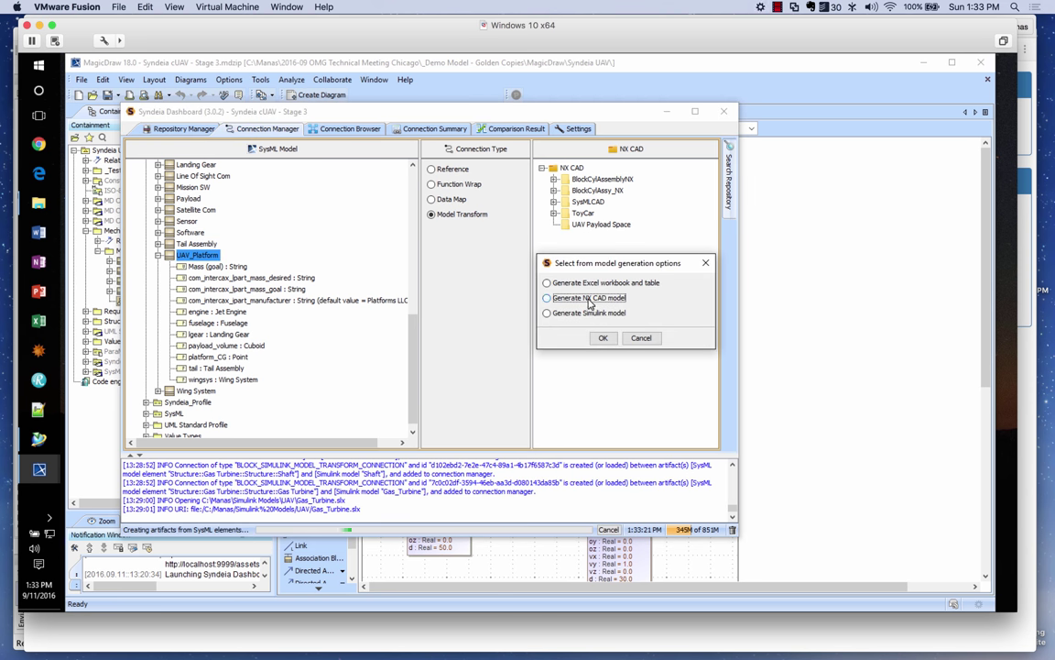
pyautogui.click(603, 337)
pyautogui.click(601, 322)
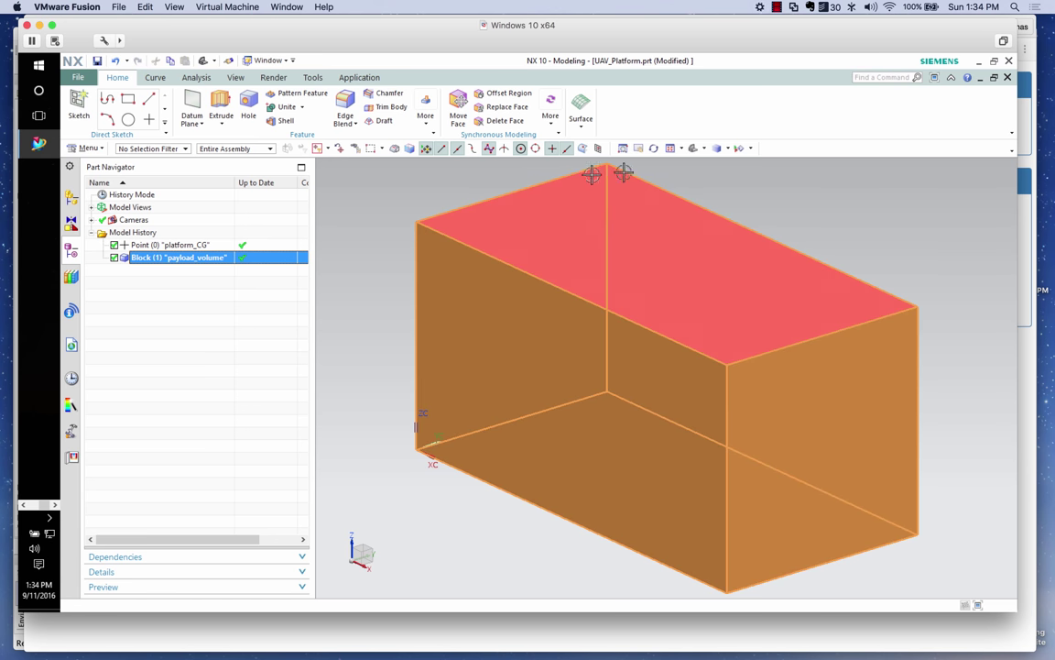
# In NX, display the UAV_Platform part as Wireframe with Dim Edges.
pyautogui.click(703, 148)
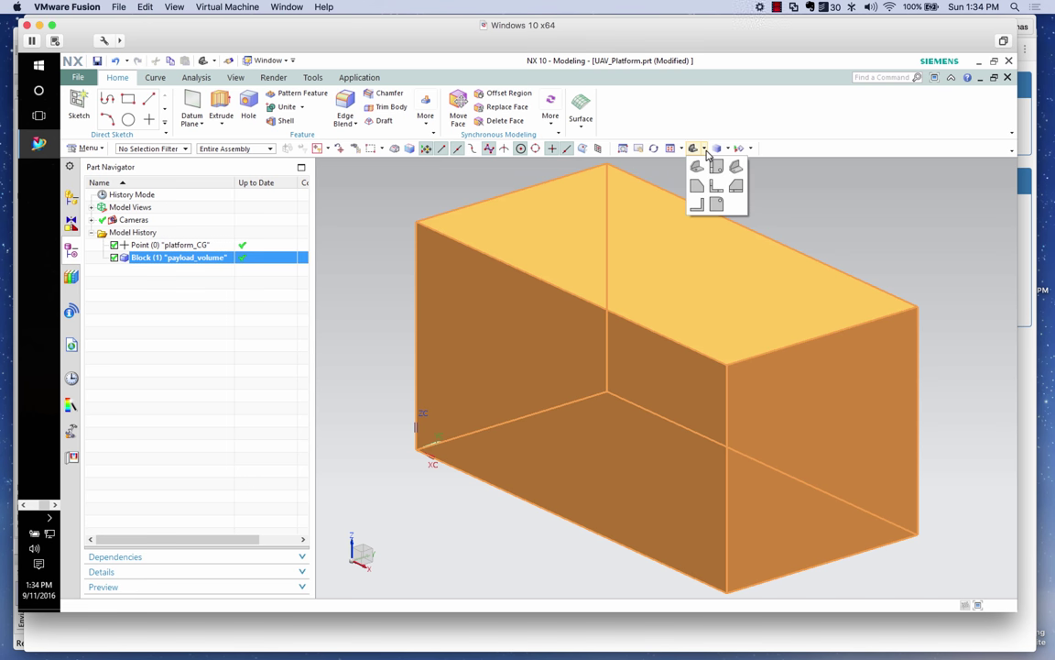
pyautogui.click(727, 148)
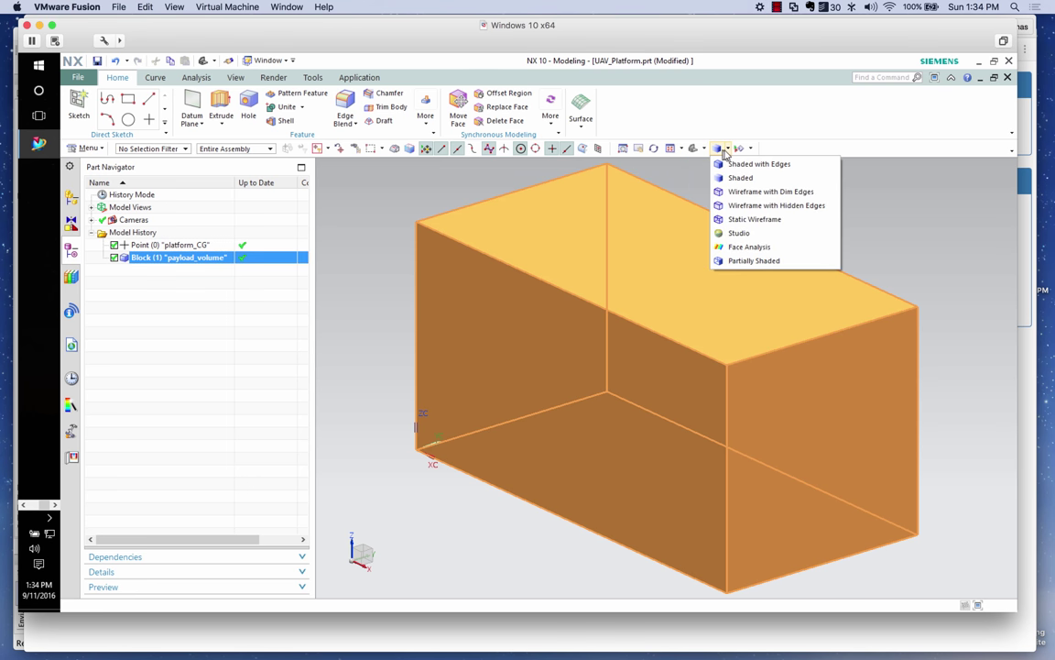
pyautogui.click(732, 197)
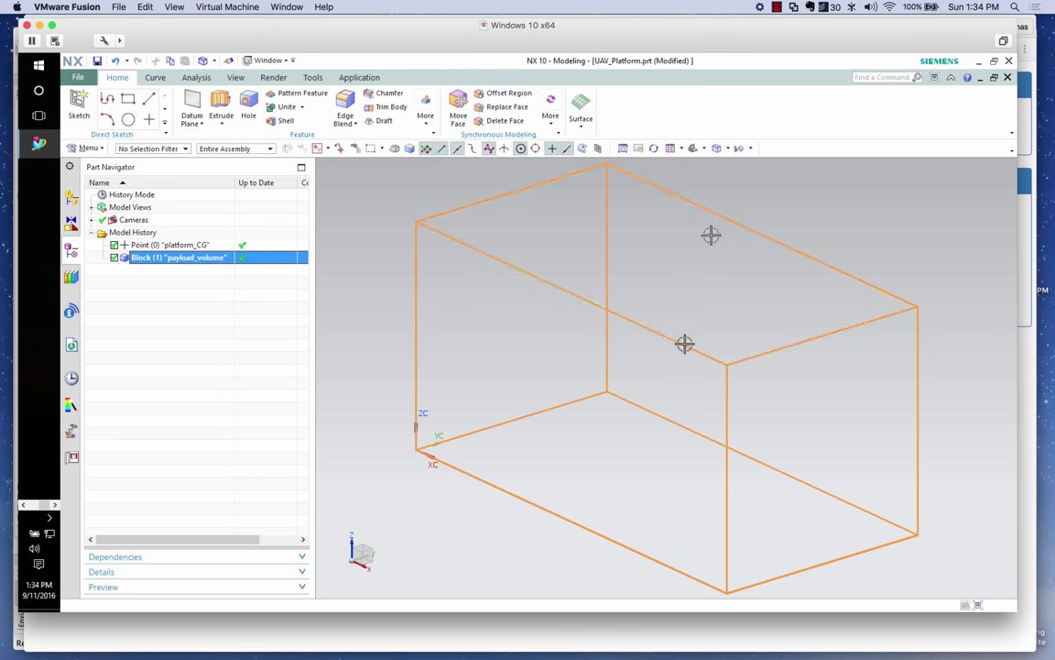
# Highlight the platform_CG point from the model history and examine its position inside the payload_volume block.
pyautogui.click(168, 235)
pyautogui.click(171, 244)
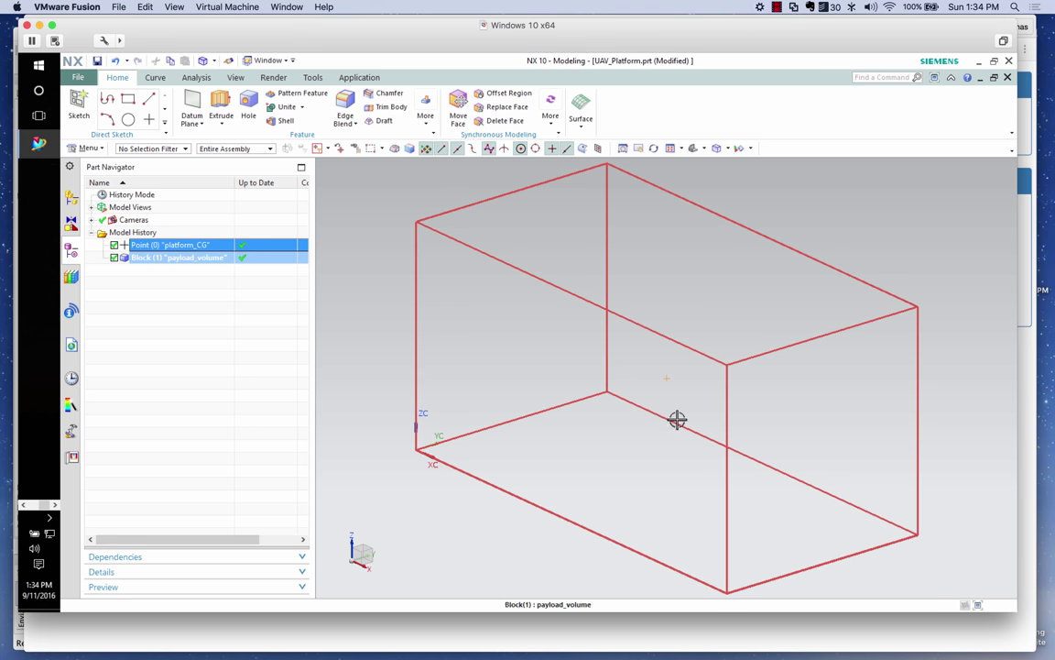
pyautogui.moveTo(676, 420); pyautogui.dragTo(676, 464)
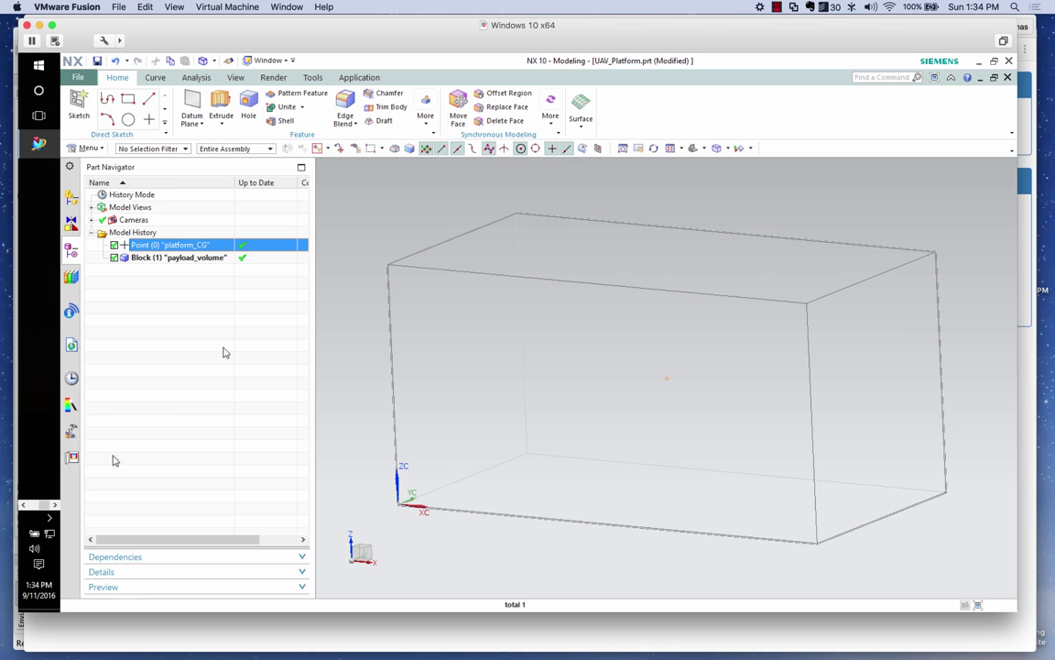
# Switch from NX back to the Syndeia Dashboard showing the SysML model and the NX CAD repository.
pyautogui.moveTo(40, 464)
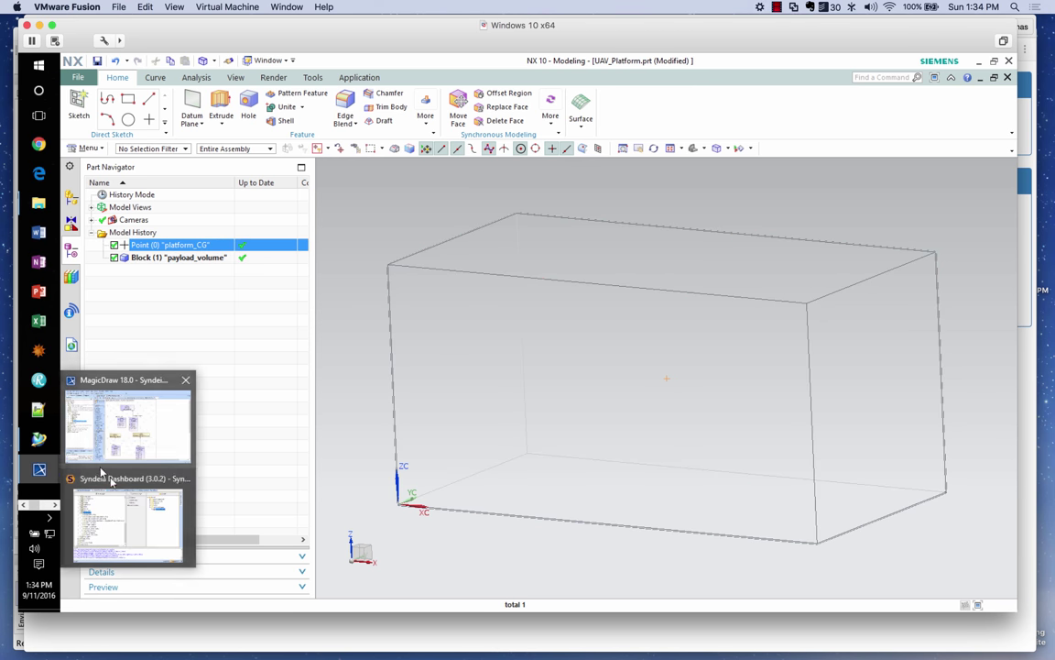
pyautogui.click(125, 495)
pyautogui.click(158, 255)
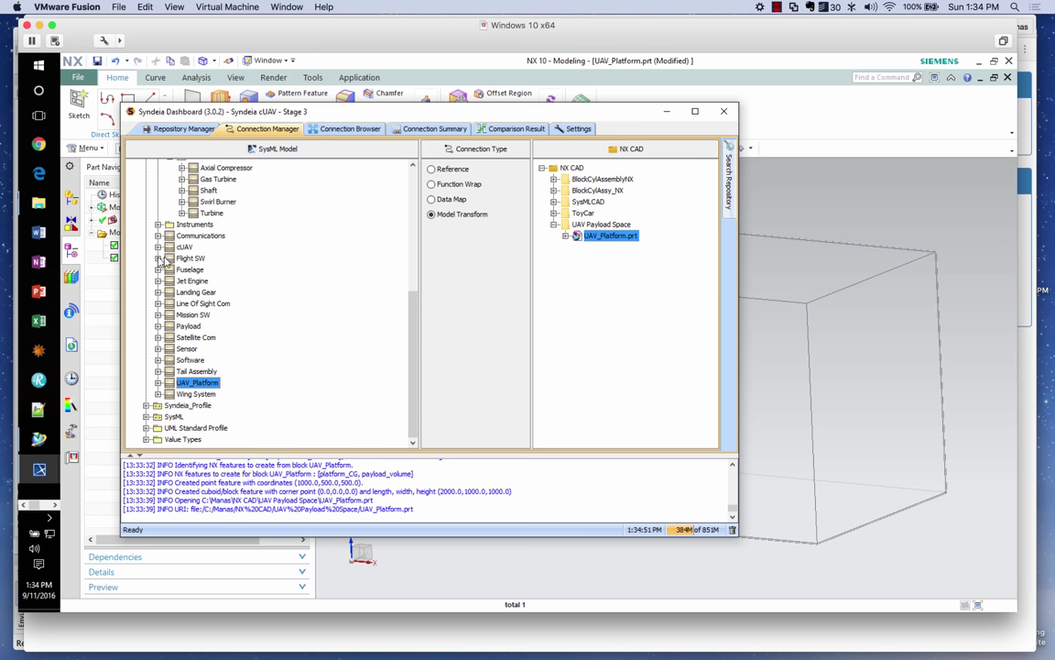
pyautogui.click(777, 6)
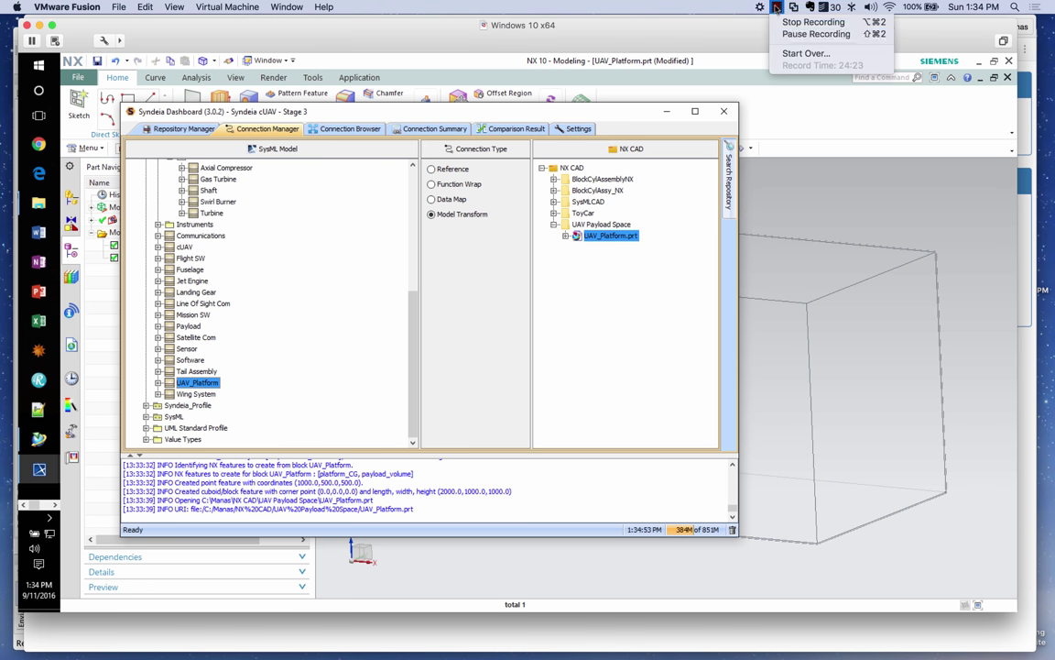
pyautogui.click(797, 33)
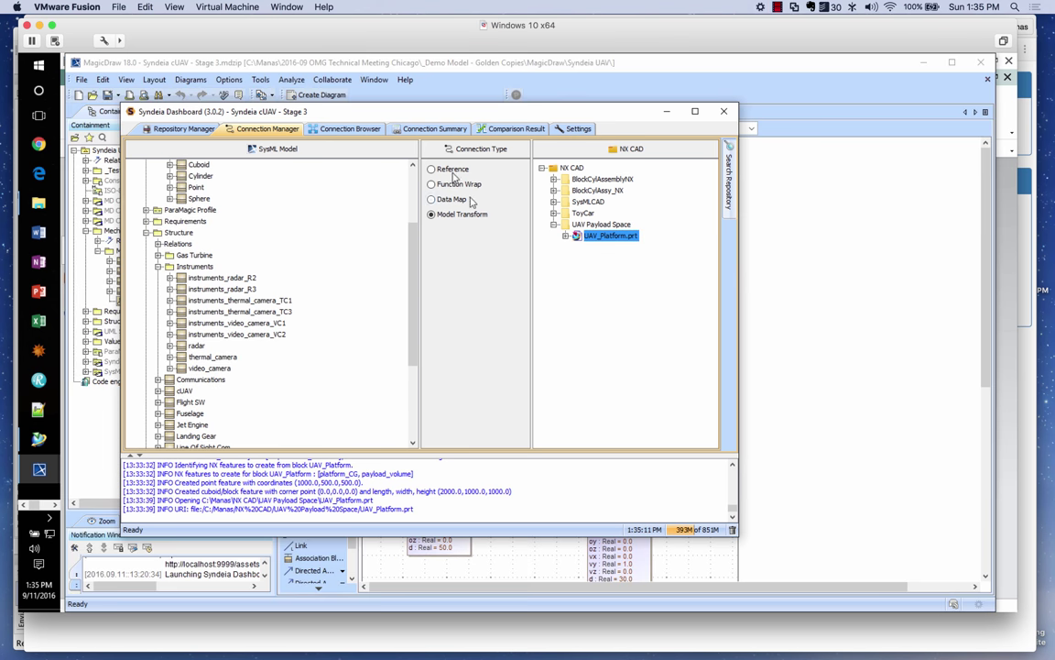
# Generate an NX CAD model from the instruments_radar_R2 block into the UAV Payload Space folder.
pyautogui.click(244, 280)
pyautogui.moveTo(215, 286); pyautogui.dragTo(602, 227)
pyautogui.click(595, 298)
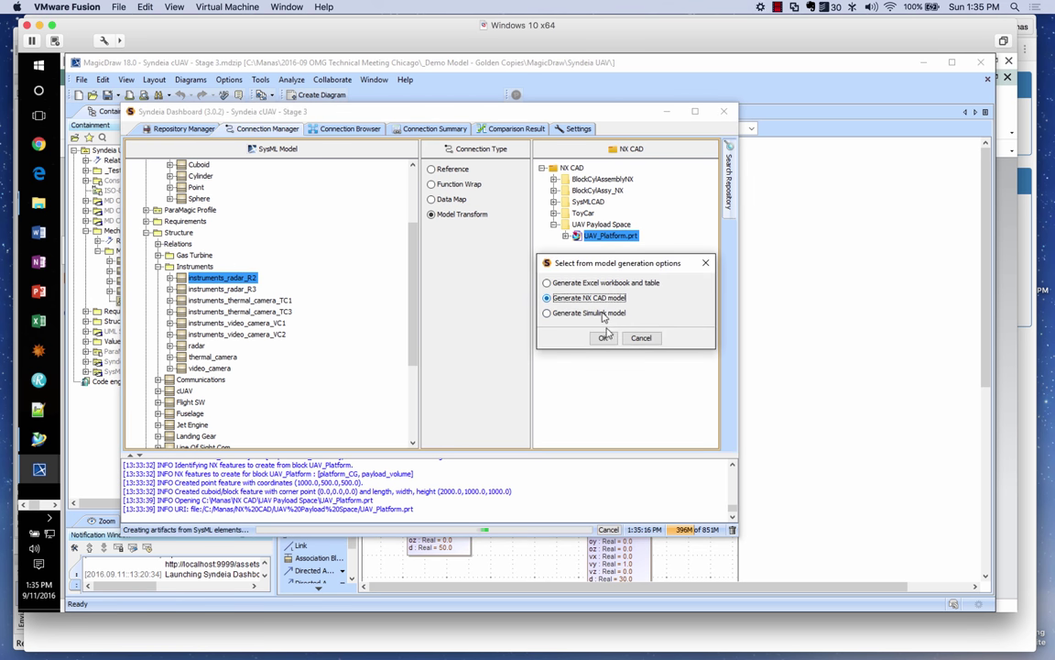
pyautogui.click(603, 337)
pyautogui.click(603, 326)
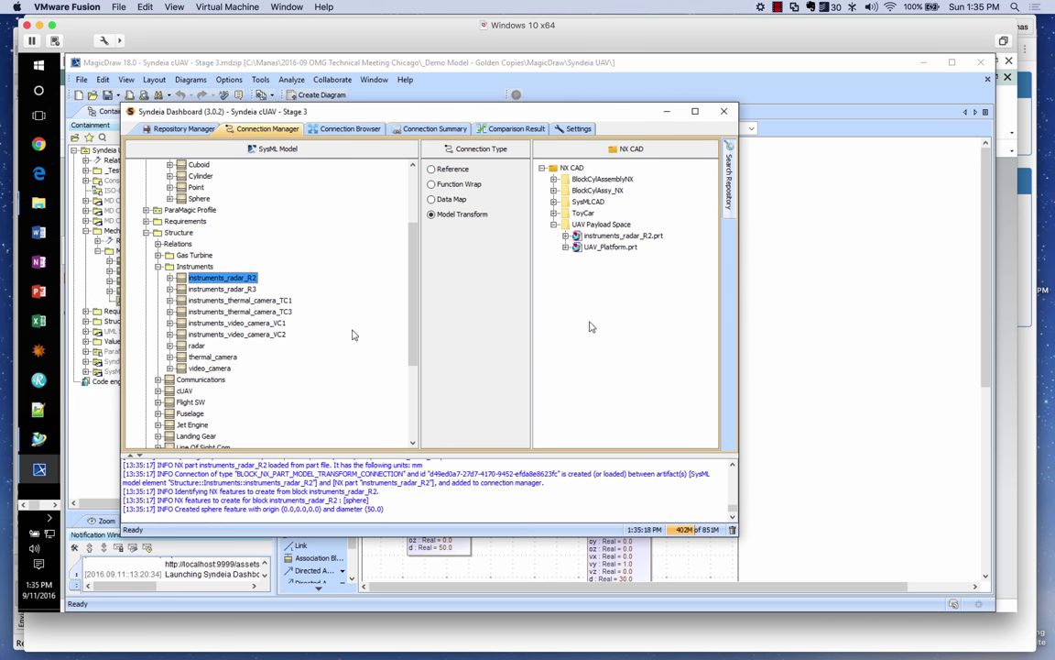
# Generate an NX CAD model from the instruments_thermal_camera_TC1 block into the UAV Payload Space folder.
pyautogui.click(244, 302)
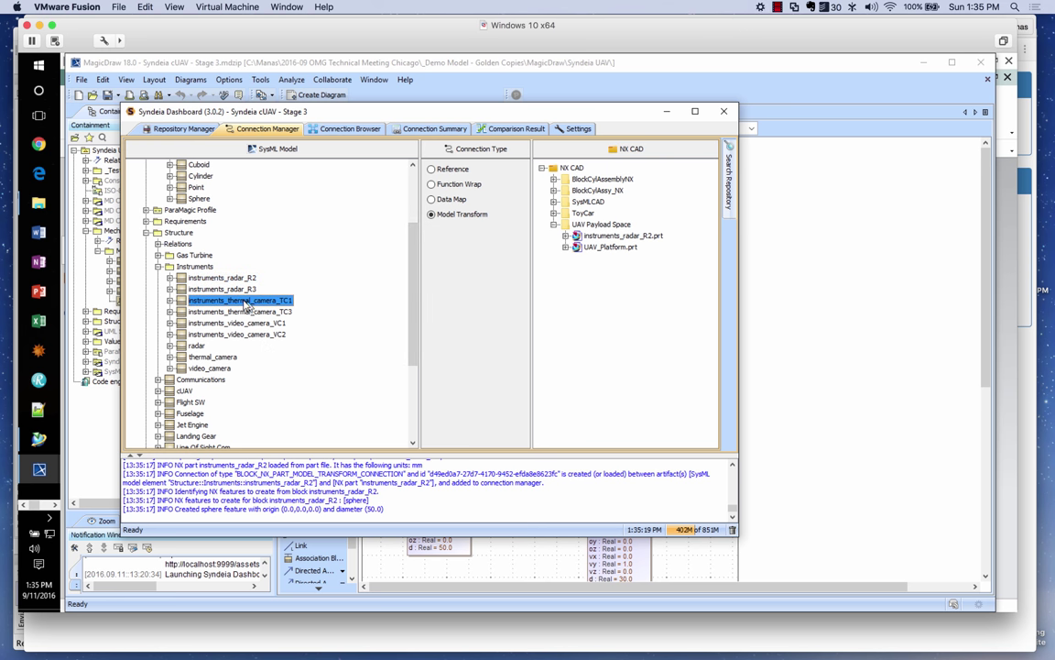
pyautogui.moveTo(246, 303); pyautogui.dragTo(586, 226)
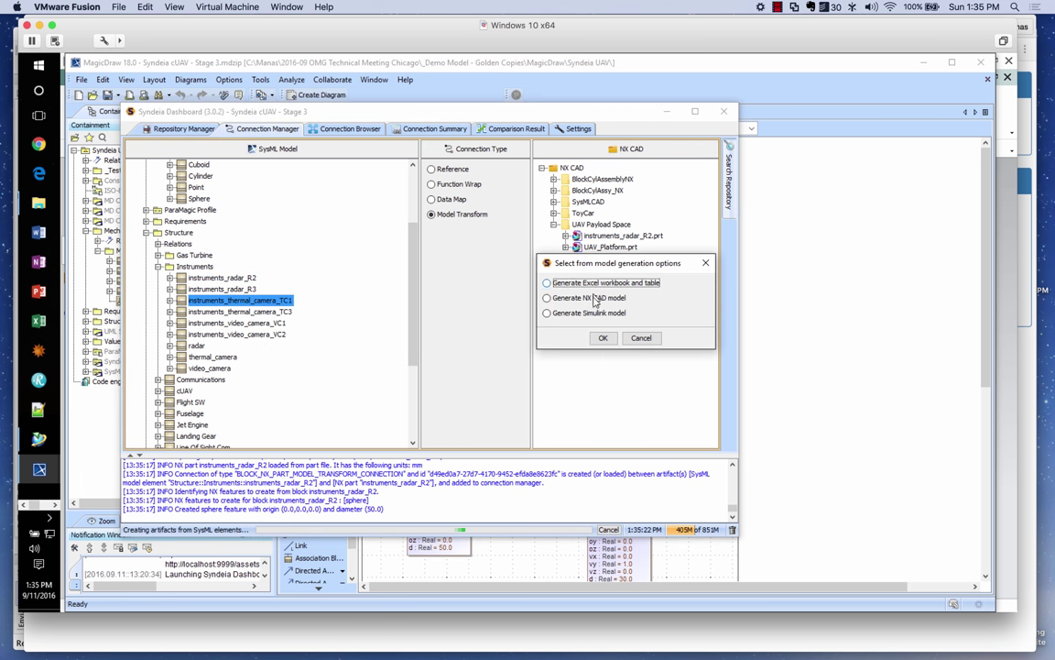
pyautogui.click(595, 299)
pyautogui.click(604, 341)
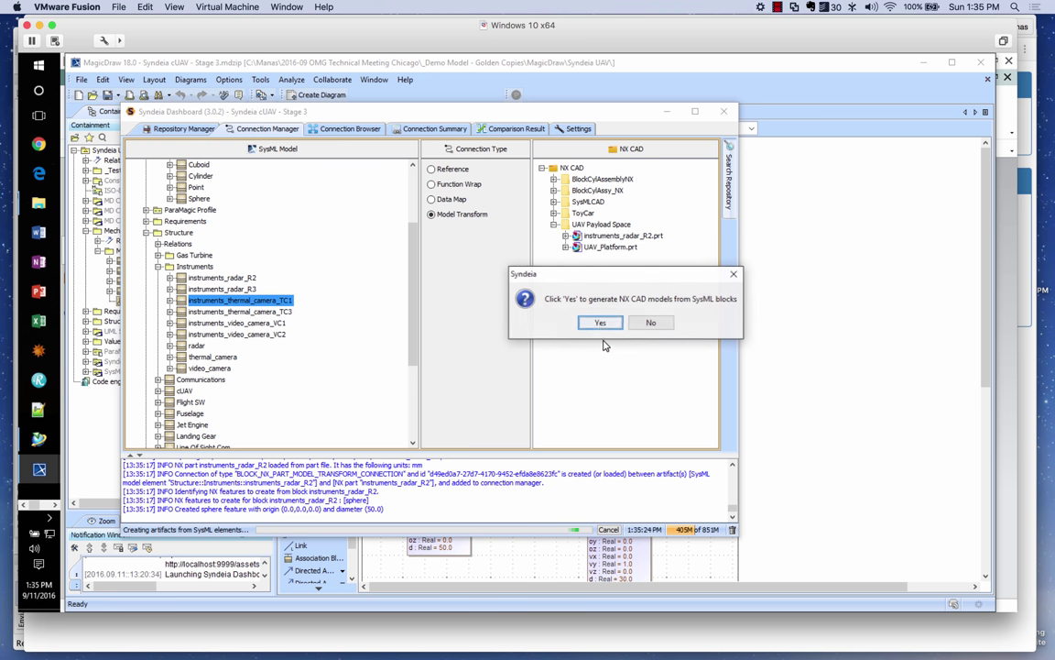
pyautogui.click(602, 323)
# Check the instrument blocks in the Mechanical Design diagram, and open instruments_radar_R2.prt in NX to inspect its sphere.
pyautogui.click(820, 304)
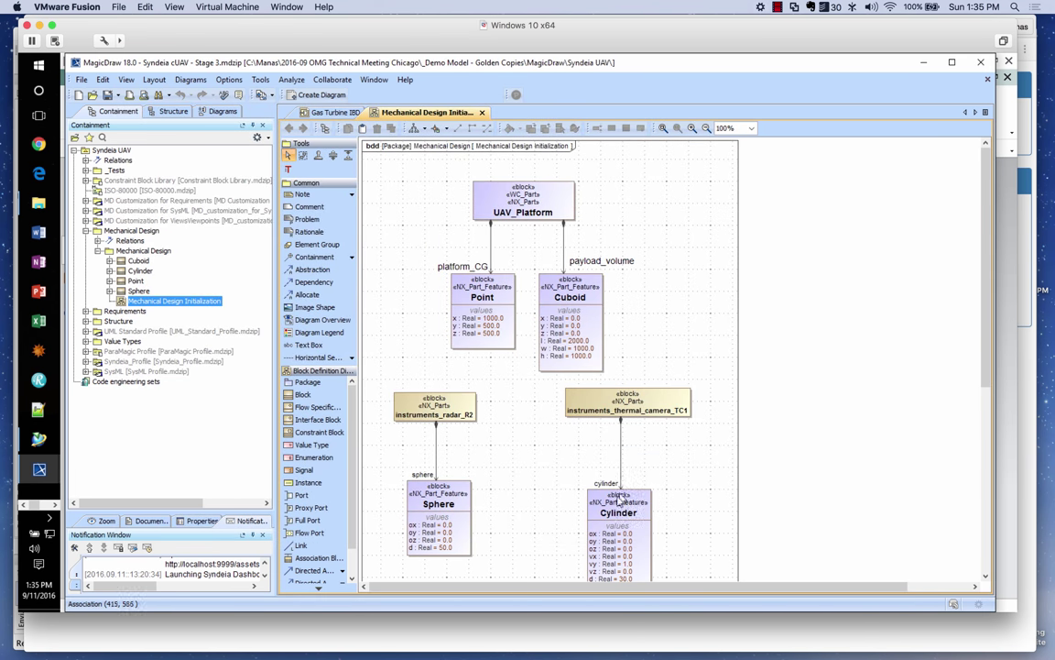
pyautogui.moveTo(27, 473)
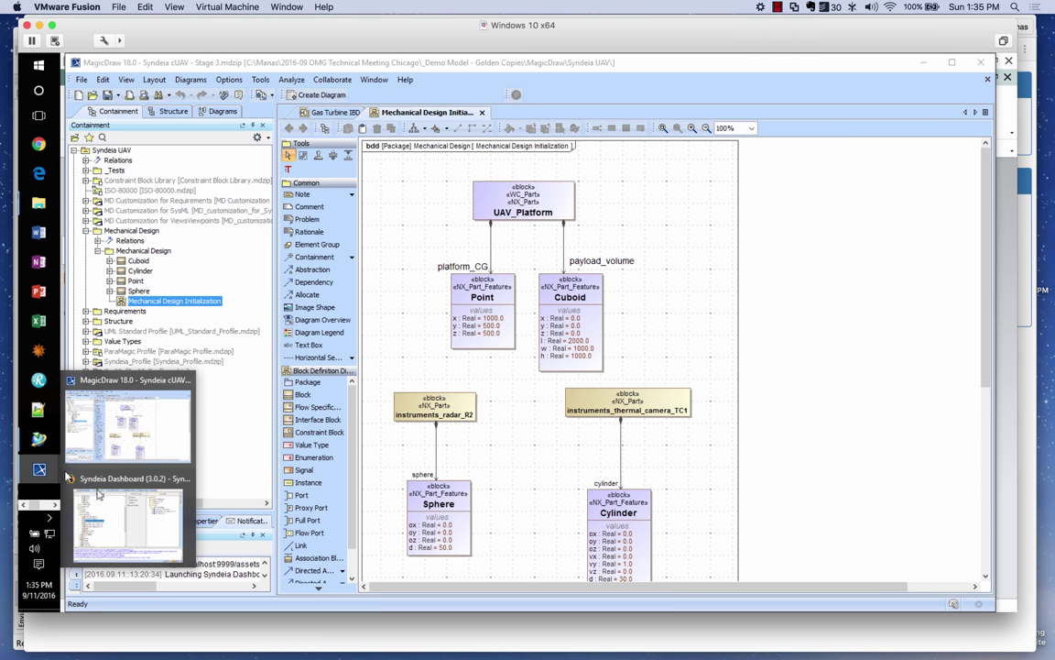
pyautogui.click(100, 478)
pyautogui.click(621, 236)
pyautogui.rightClick(621, 239)
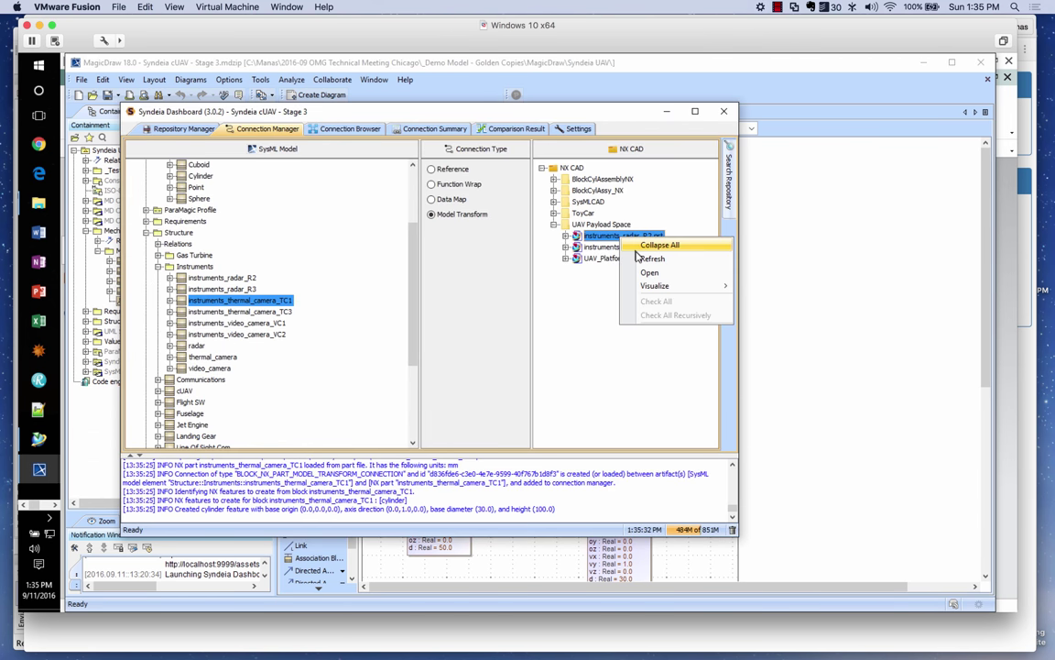
pyautogui.click(646, 273)
pyautogui.scroll(4, 641, 321)
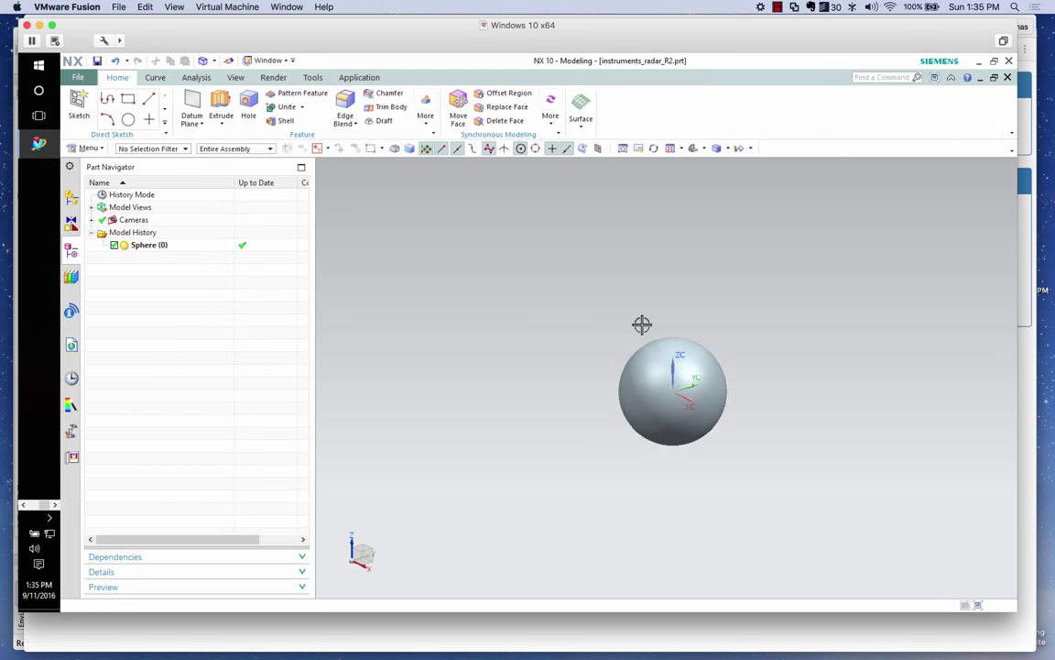
pyautogui.moveTo(604, 318); pyautogui.dragTo(595, 314)
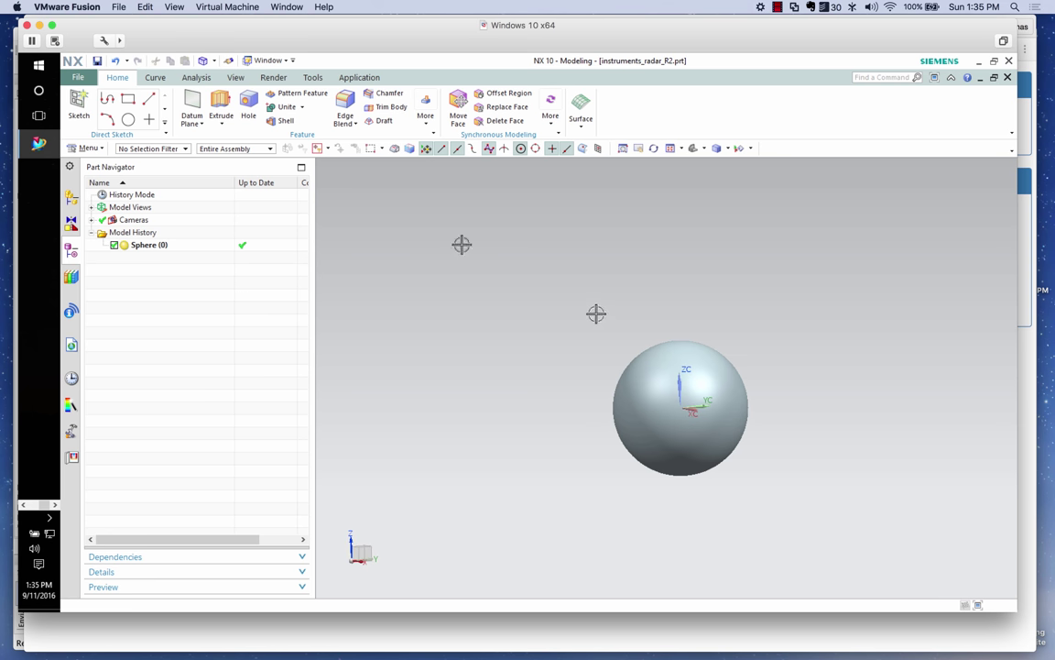
# Return to the Syndeia Dashboard and open instruments_thermal_camera_TC1.prt in NX to view its cylinder.
pyautogui.click(23, 504)
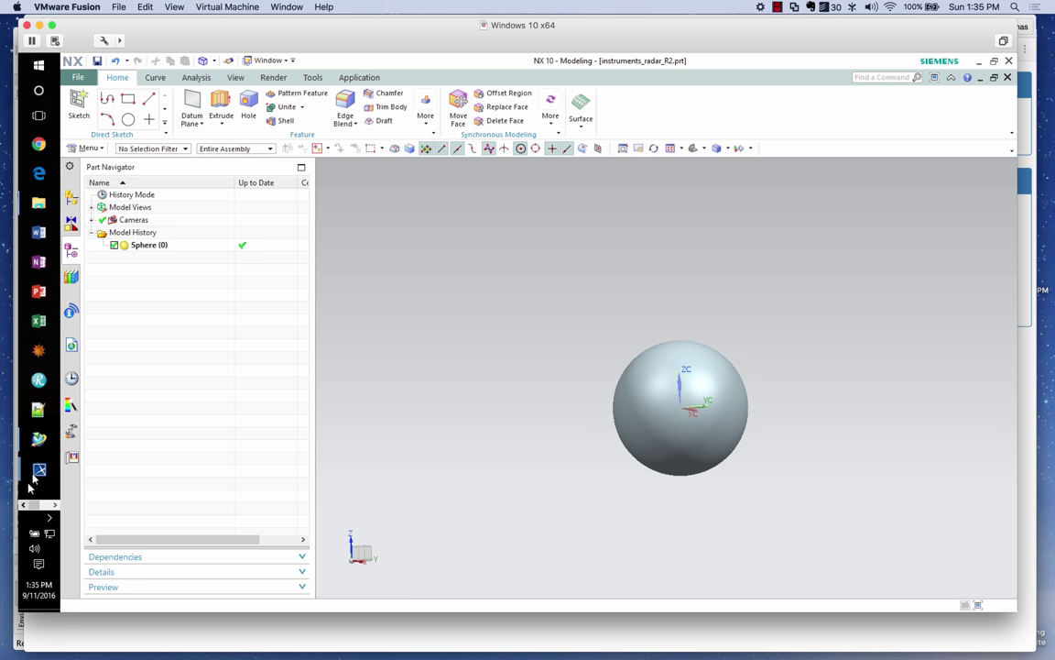
pyautogui.moveTo(38, 470)
pyautogui.click(99, 473)
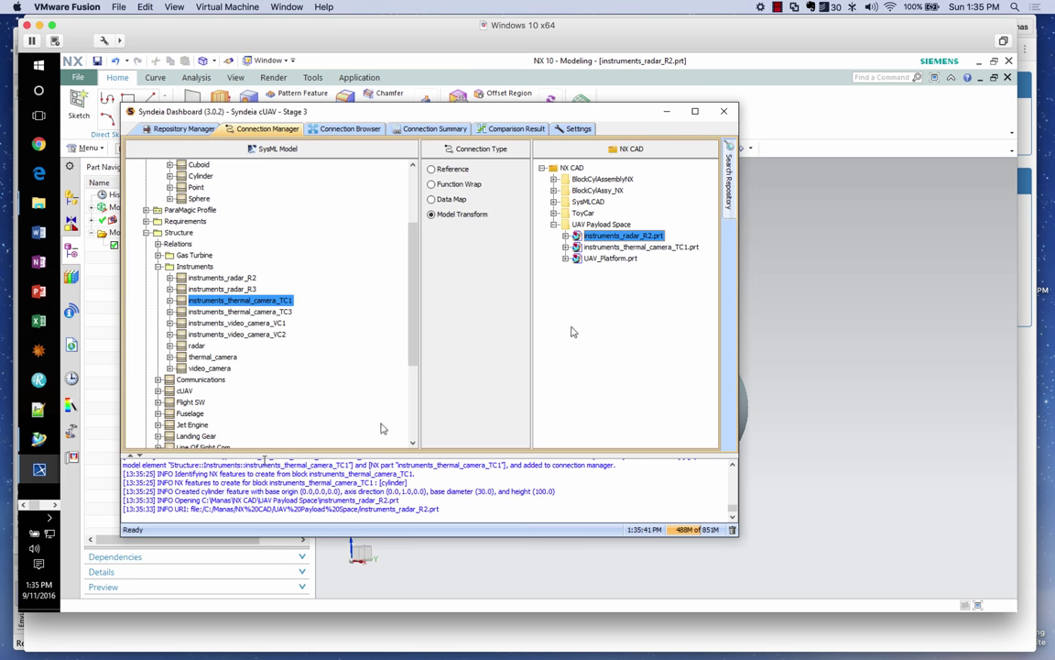
pyautogui.click(610, 247)
pyautogui.rightClick(610, 247)
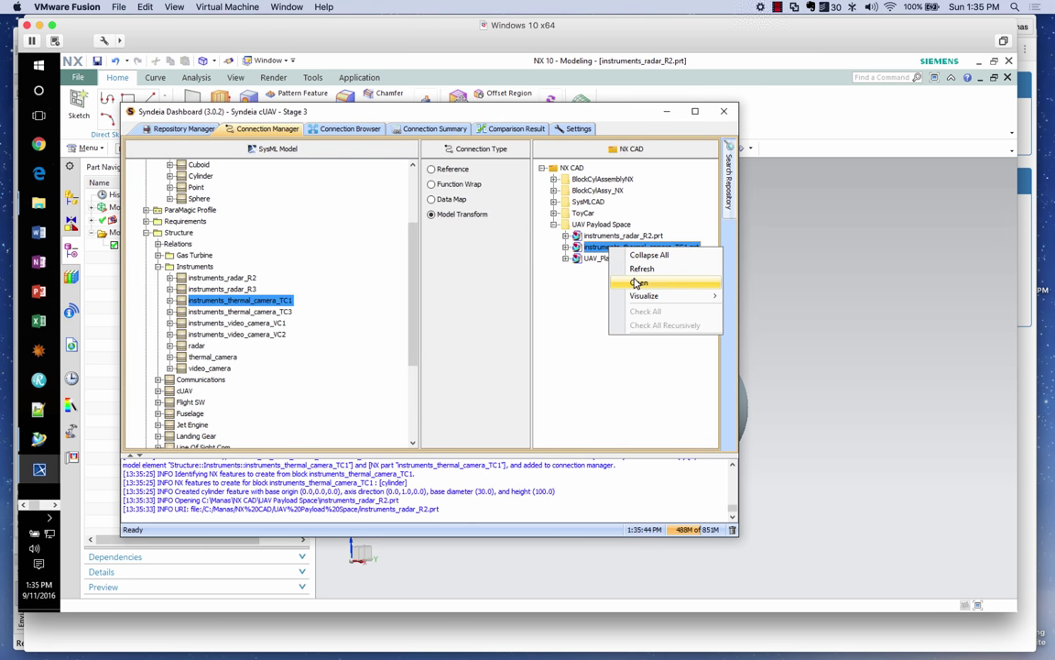
pyautogui.click(639, 283)
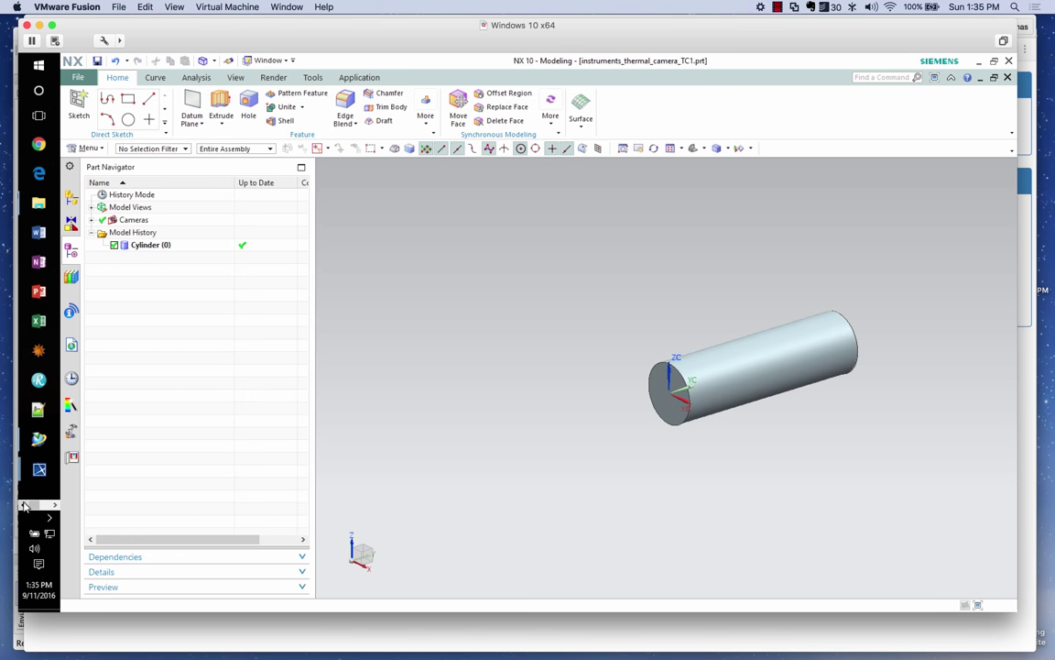
# Return to the Syndeia Dashboard and reopen UAV_Platform.prt in NX to view its payload volume.
pyautogui.moveTo(38, 469)
pyautogui.click(101, 503)
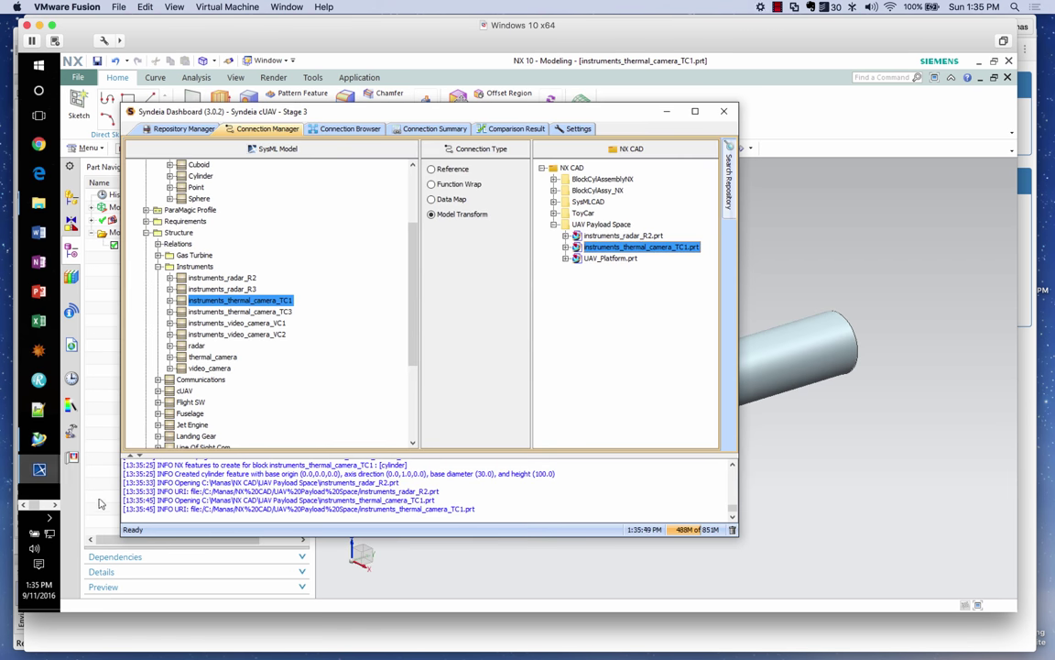
pyautogui.click(605, 259)
pyautogui.rightClick(602, 260)
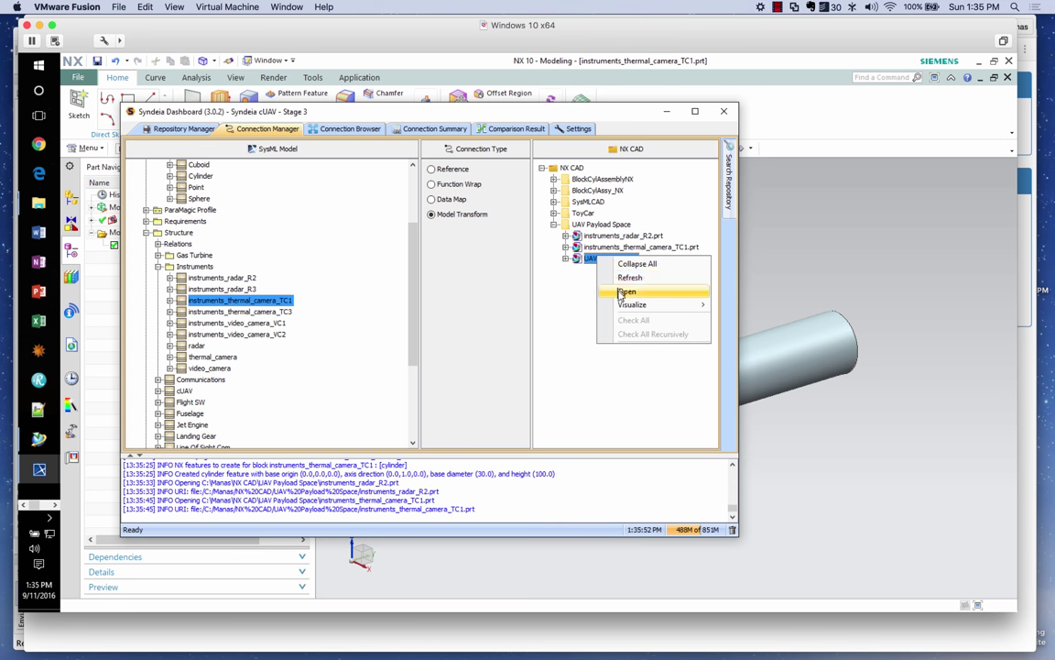
pyautogui.click(617, 289)
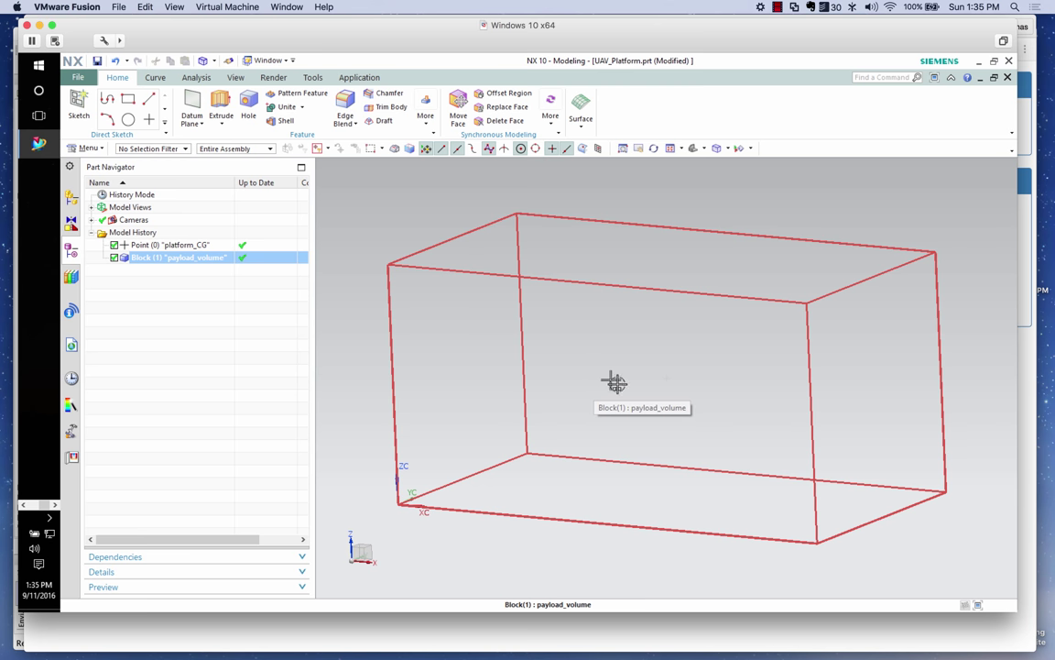
# From the Syndeia Dashboard, launch the visualization of all connections in the project from the instruments_radar_R2 block.
pyautogui.moveTo(649, 38); pyautogui.dragTo(674, 141)
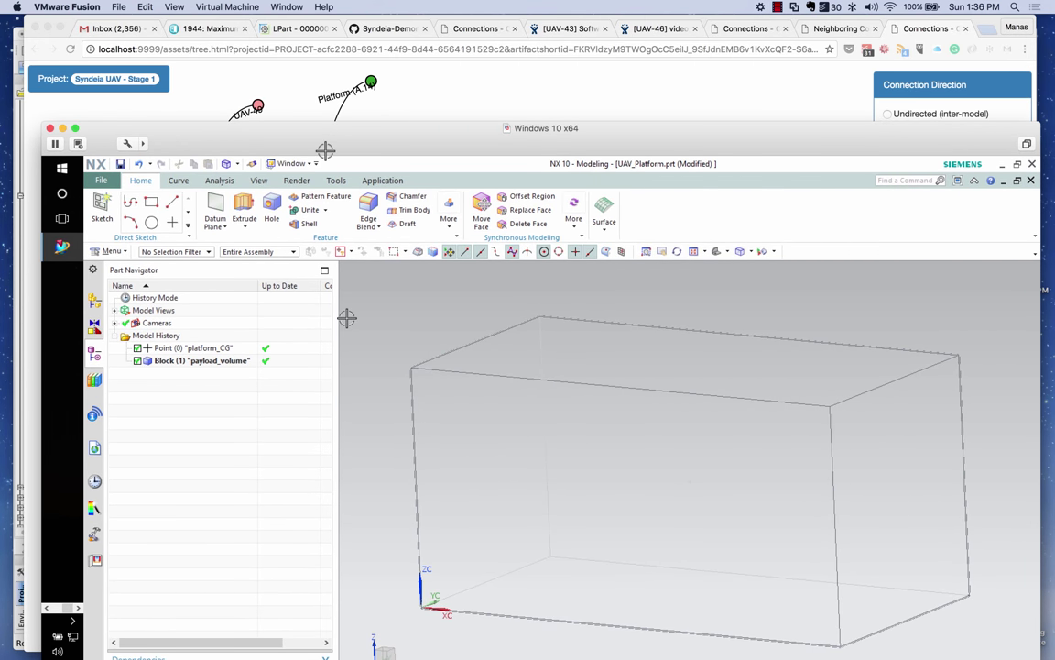
pyautogui.moveTo(295, 129); pyautogui.dragTo(298, 34)
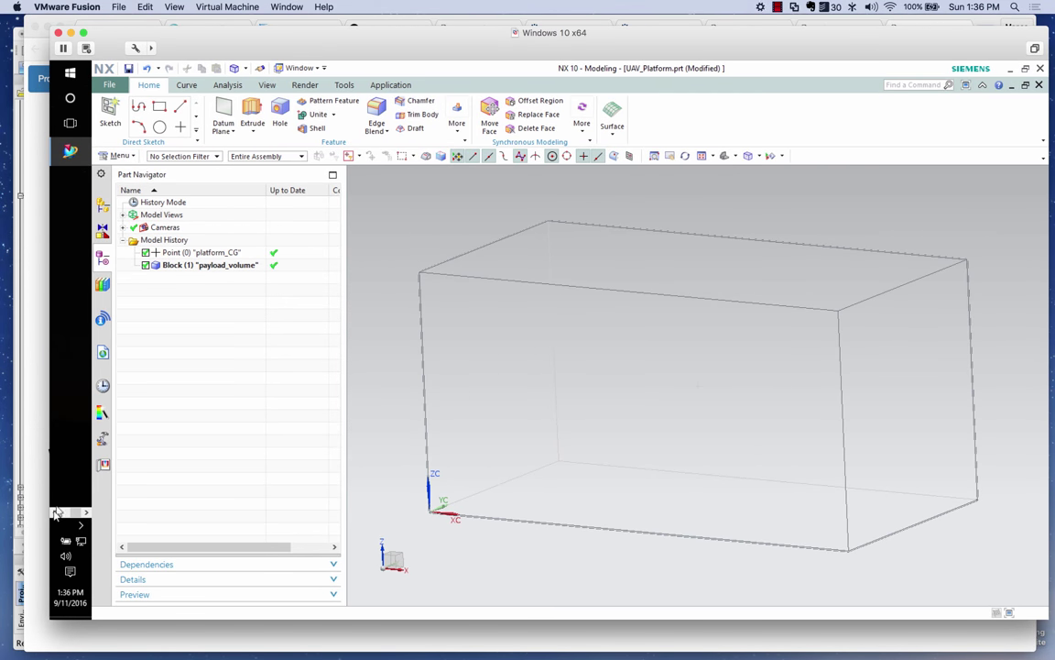
pyautogui.moveTo(70, 476)
pyautogui.click(142, 541)
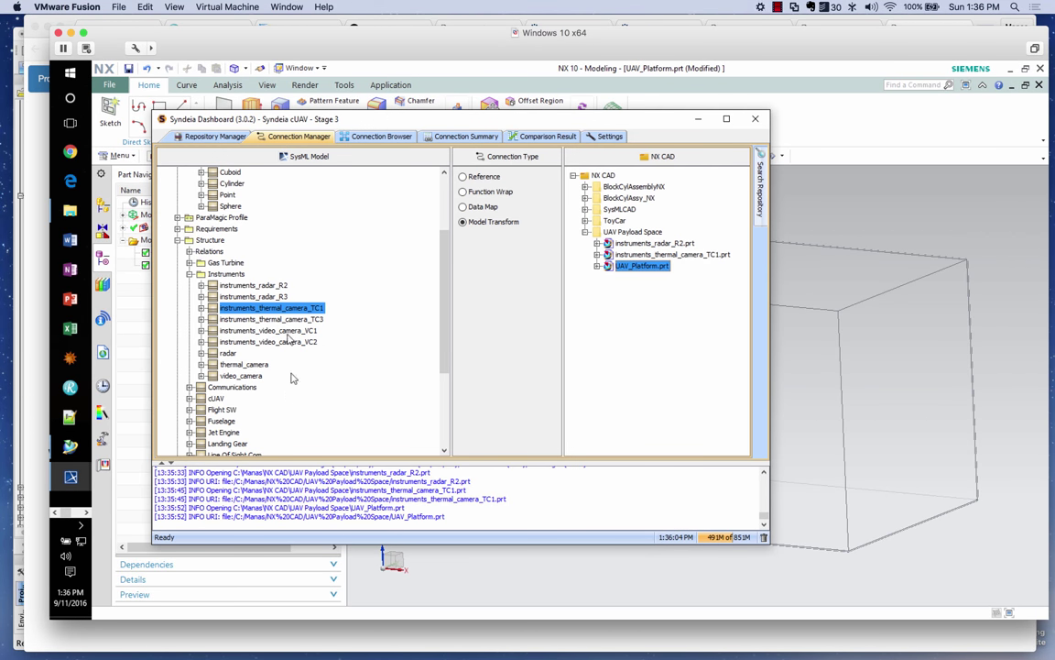
pyautogui.rightClick(258, 285)
pyautogui.moveTo(279, 371)
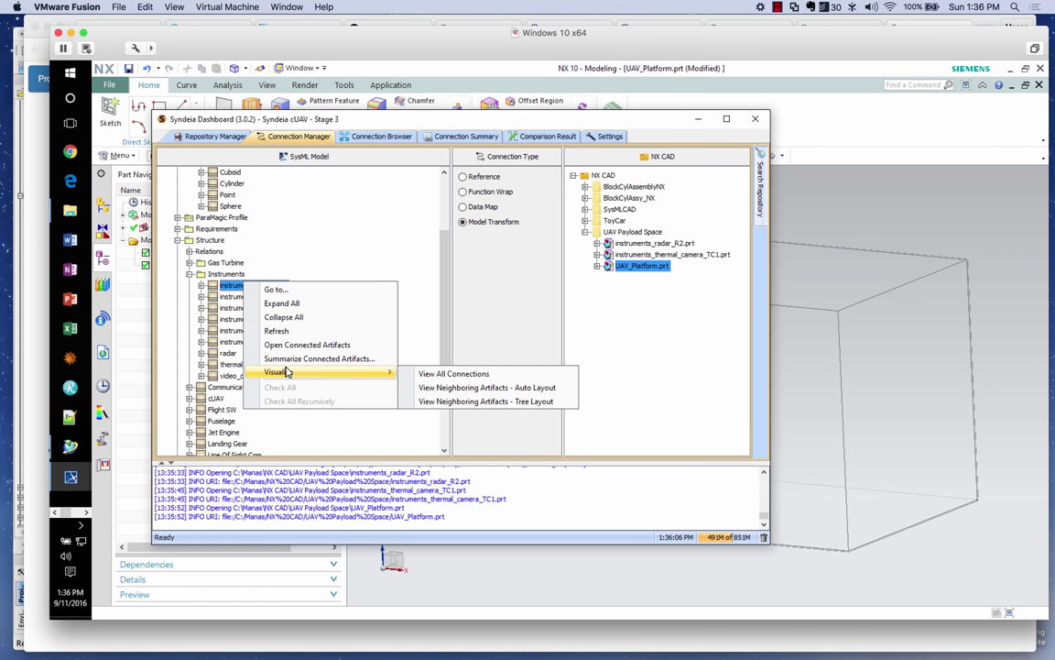
pyautogui.click(461, 376)
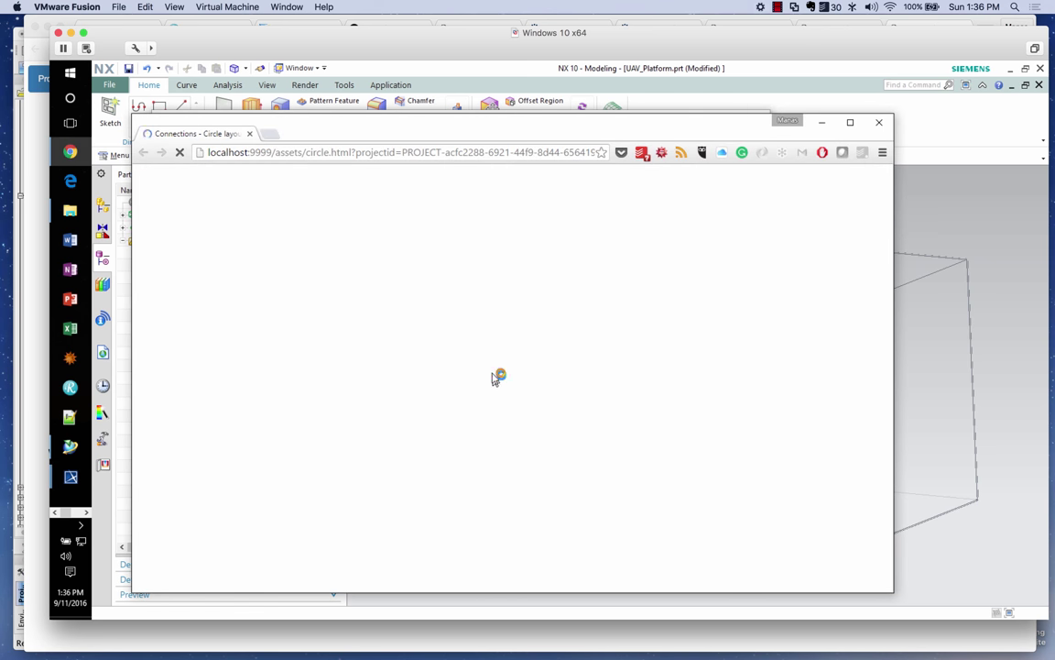
pyautogui.click(391, 113)
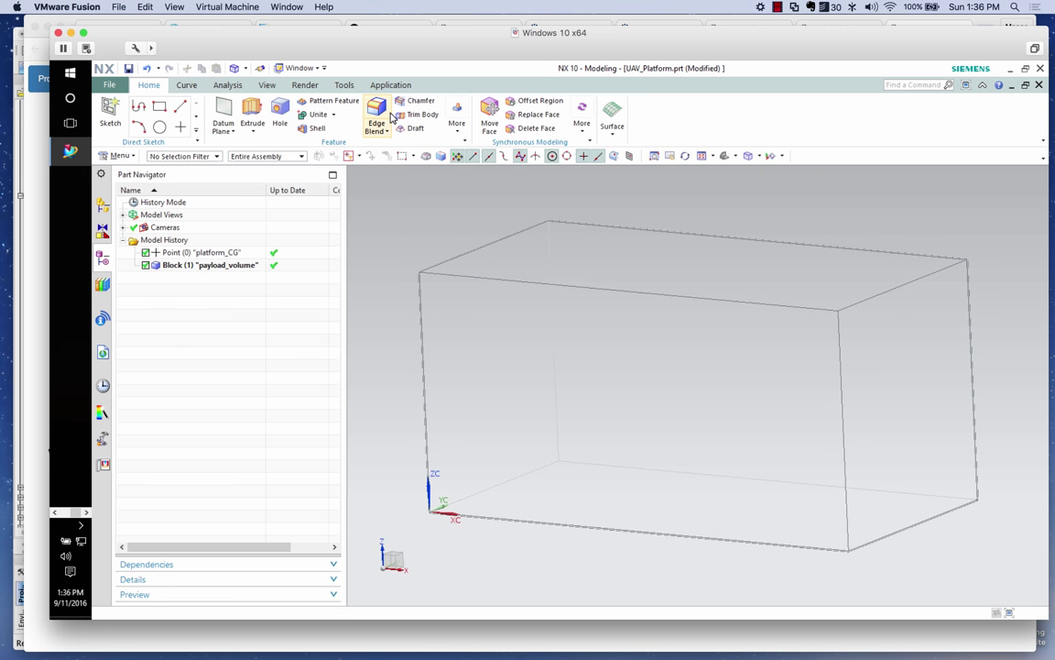
pyautogui.click(778, 7)
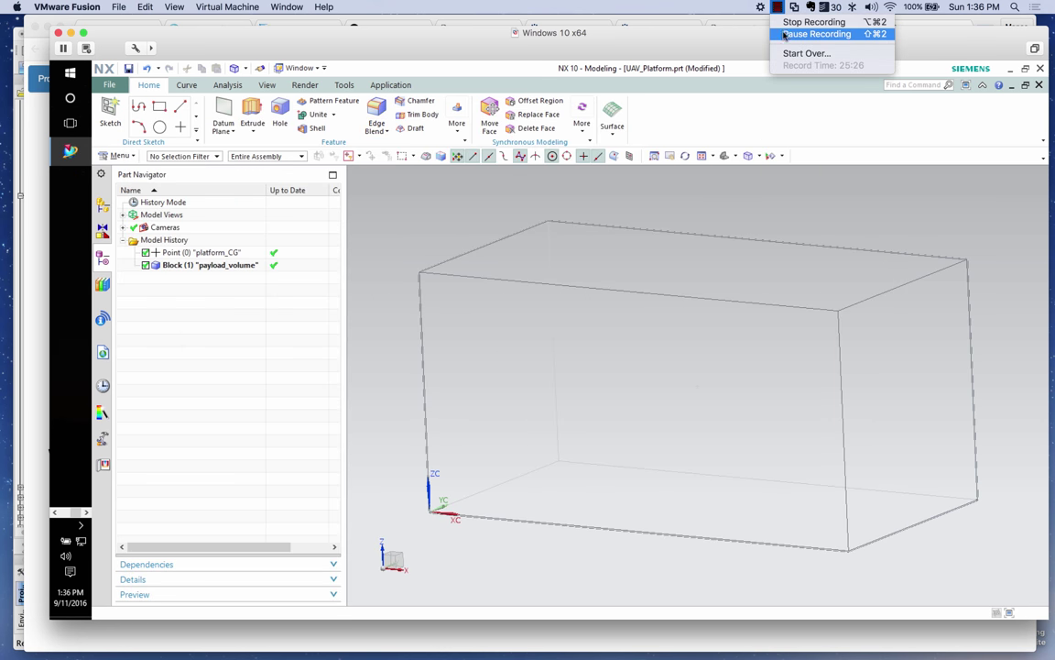
pyautogui.click(817, 34)
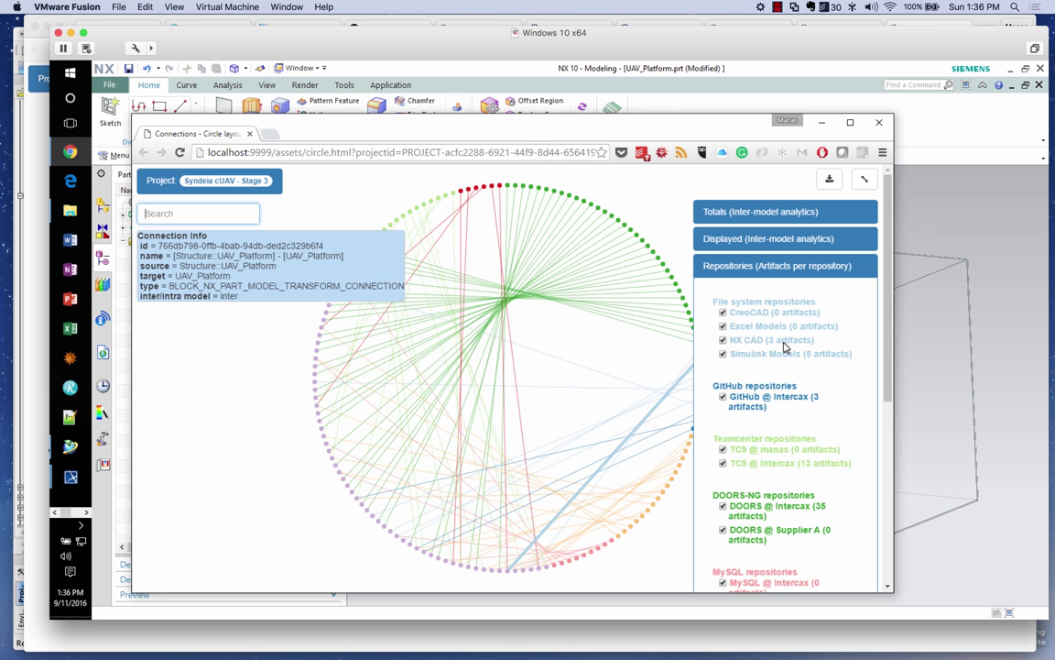
# Examine the connection circle graph and its inter-model totals, hiding and restoring the NX CAD and Simulink Models repositories.
pyautogui.moveTo(580, 348); pyautogui.dragTo(535, 337)
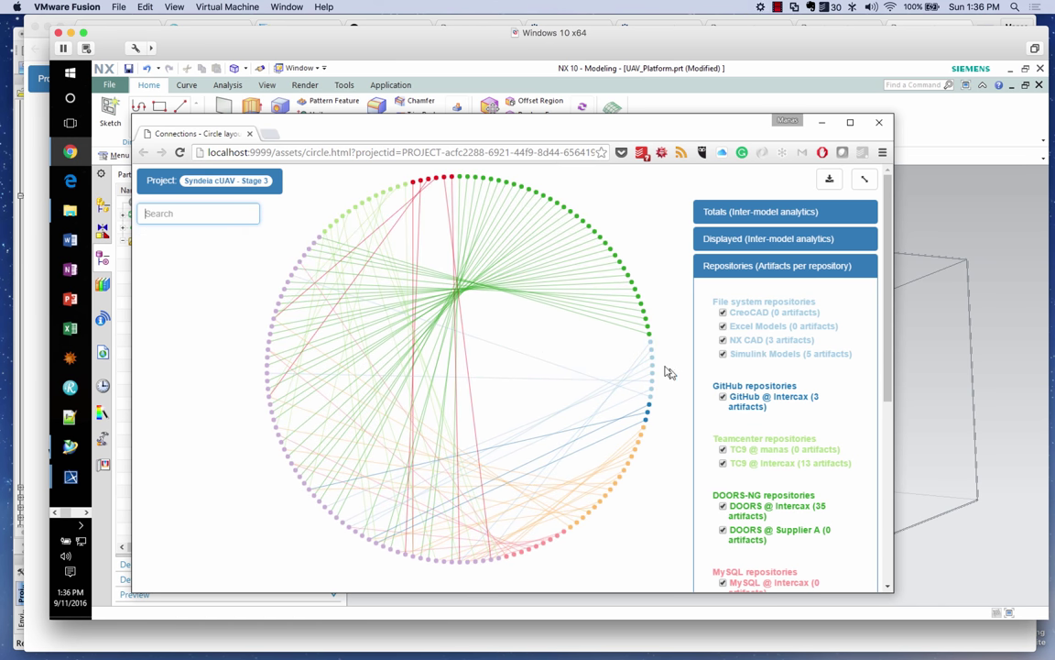
pyautogui.click(808, 210)
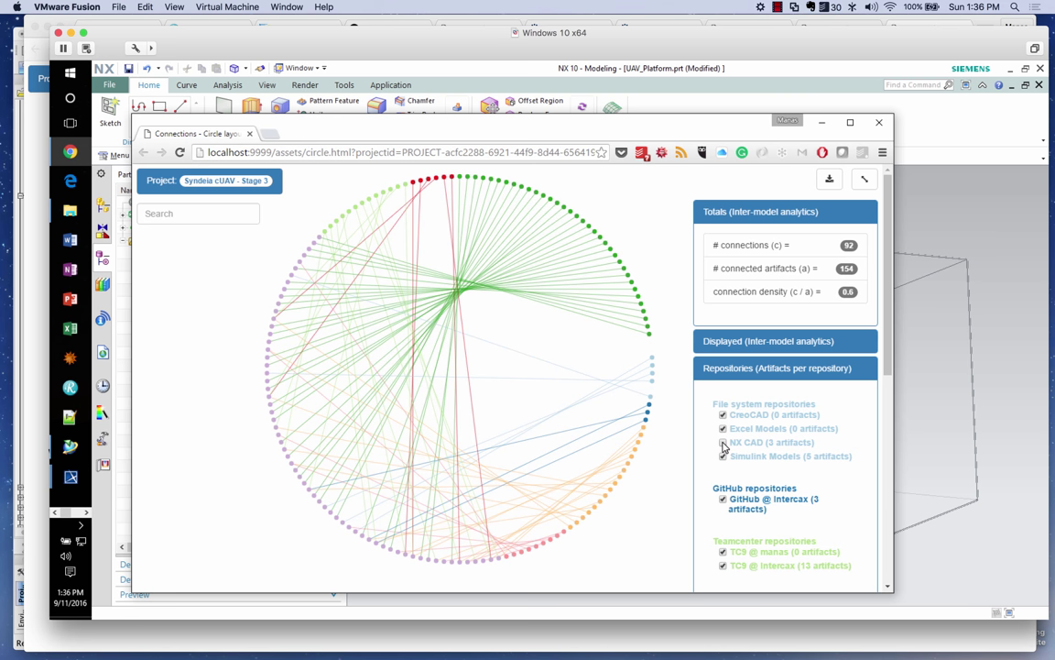
pyautogui.click(722, 456)
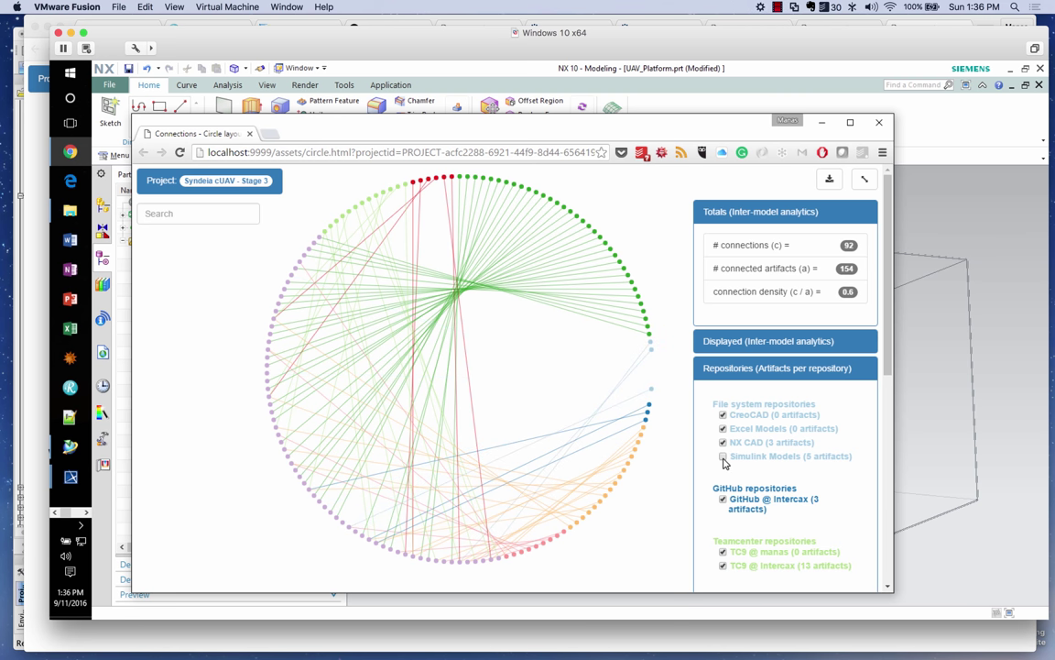
pyautogui.click(722, 456)
pyautogui.click(531, 345)
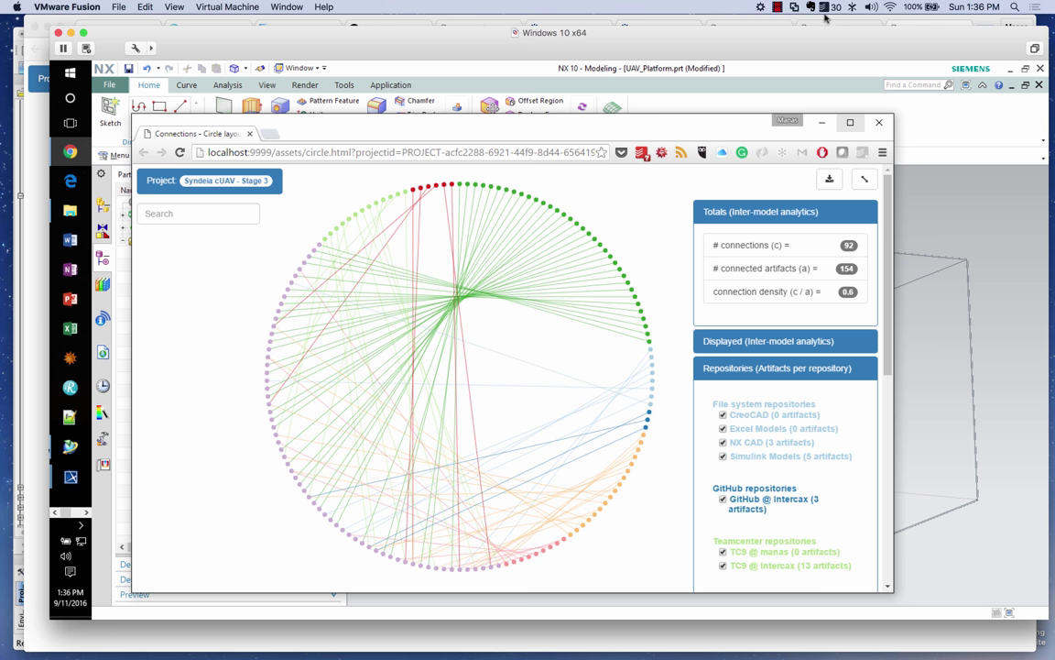
pyautogui.click(778, 7)
pyautogui.click(797, 35)
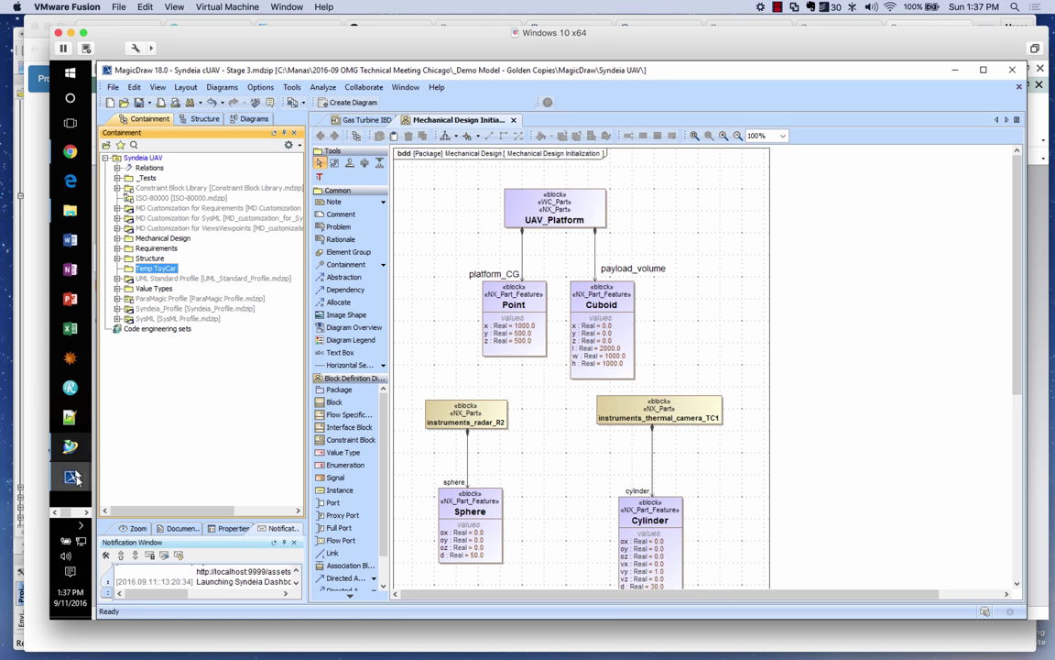
# Return to the Syndeia Dashboard and expand ToyCar's toycar_assy.prt in the NX CAD repository down to the FRONT_AXLE component's children.
pyautogui.moveTo(71, 476)
pyautogui.click(128, 513)
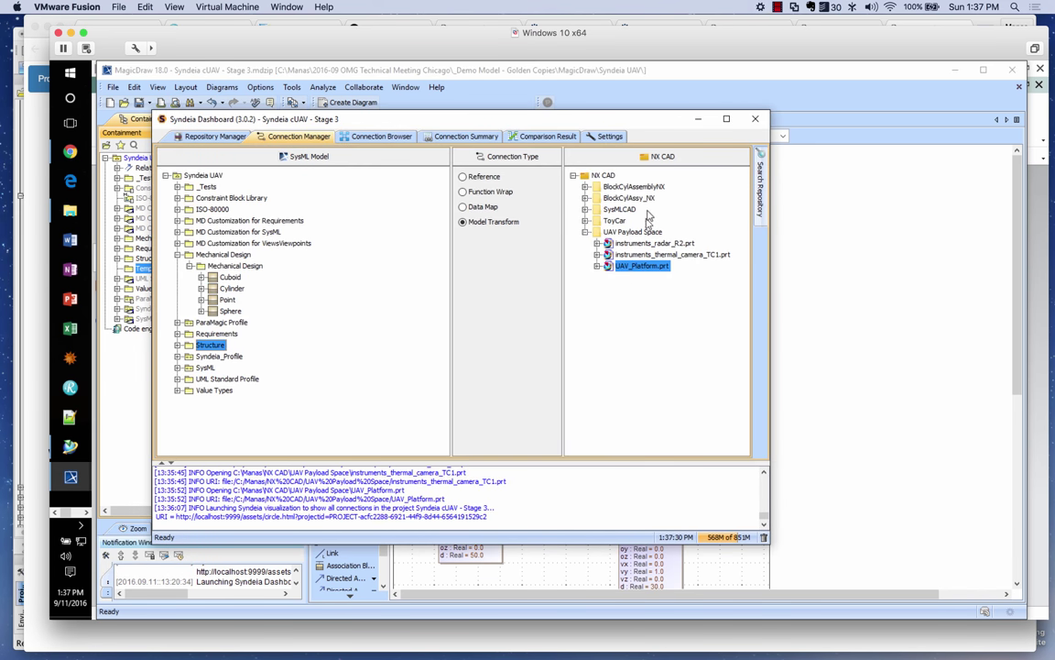
pyautogui.click(585, 220)
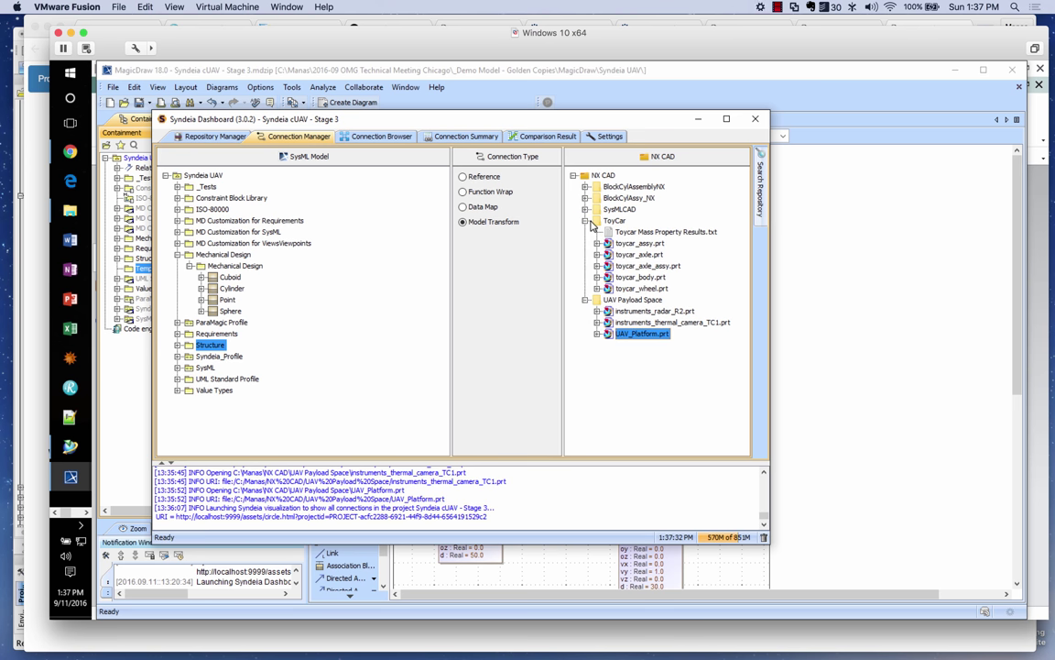
pyautogui.moveTo(619, 122); pyautogui.dragTo(619, 109)
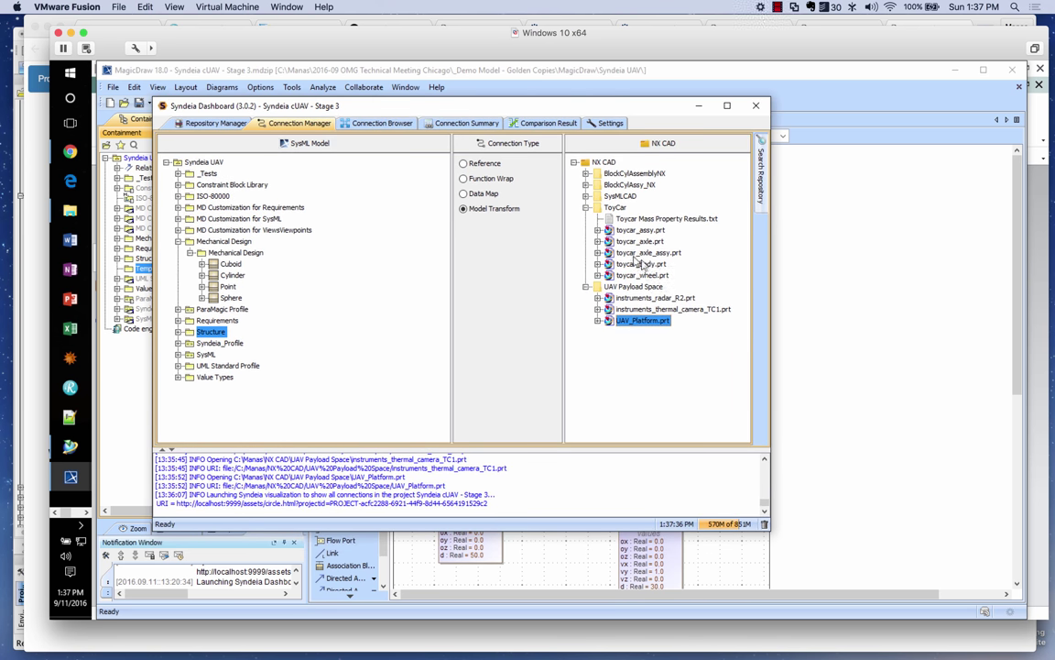
pyautogui.click(598, 230)
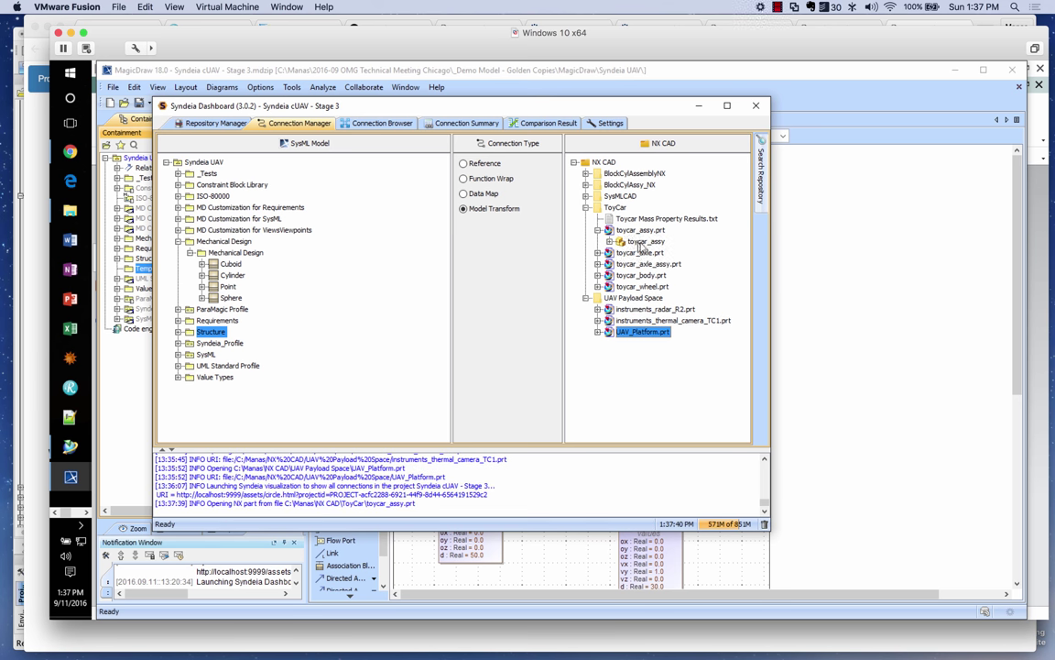
pyautogui.doubleClick(645, 241)
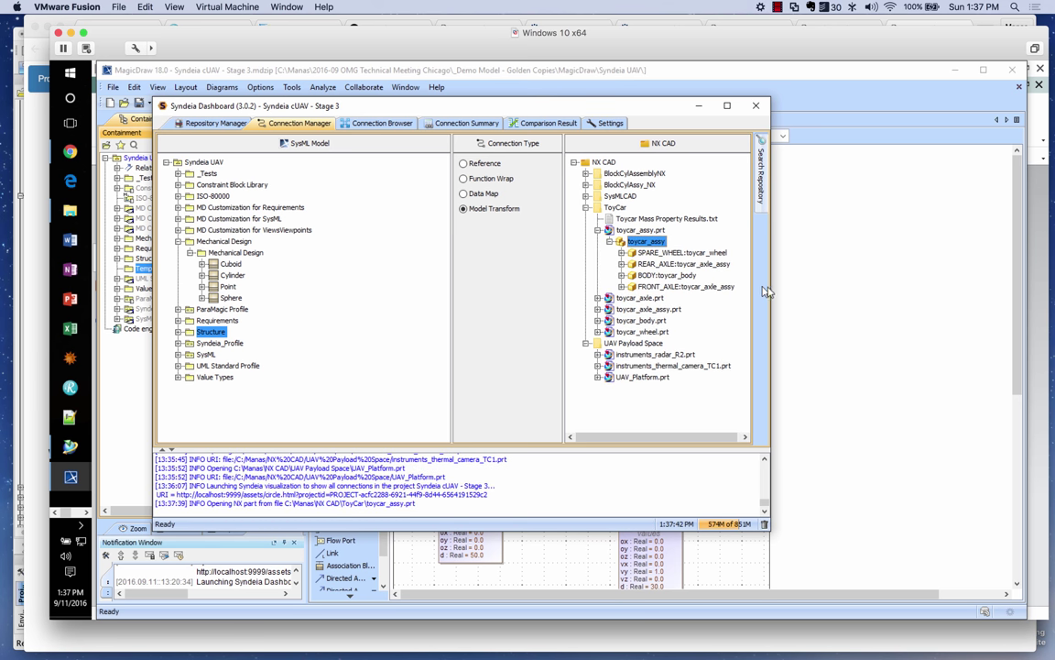
pyautogui.moveTo(772, 290); pyautogui.dragTo(806, 290)
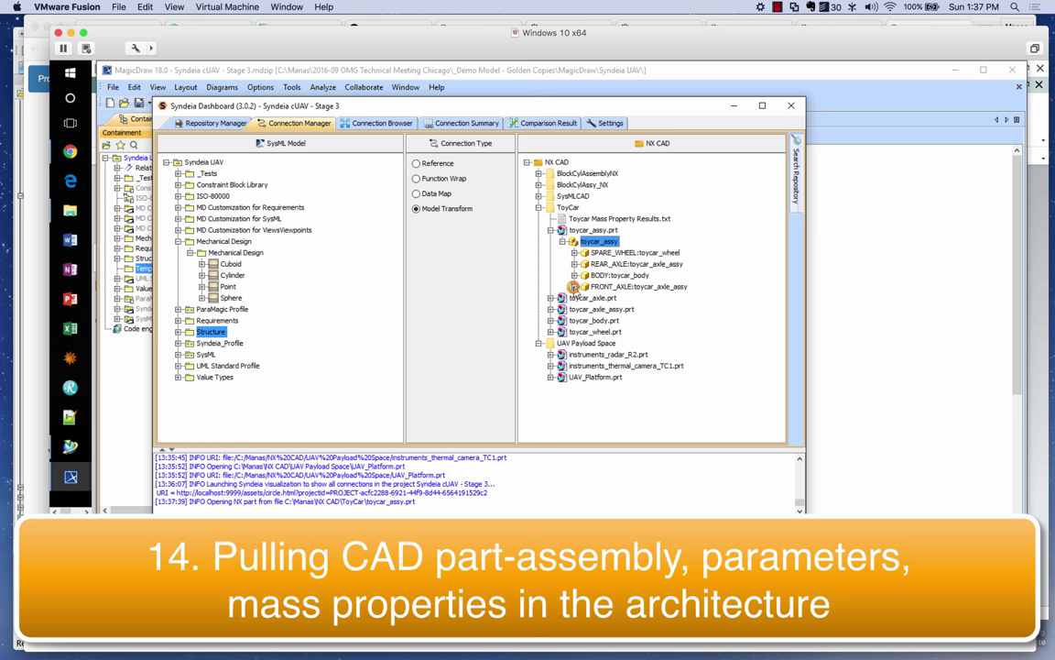
pyautogui.click(573, 287)
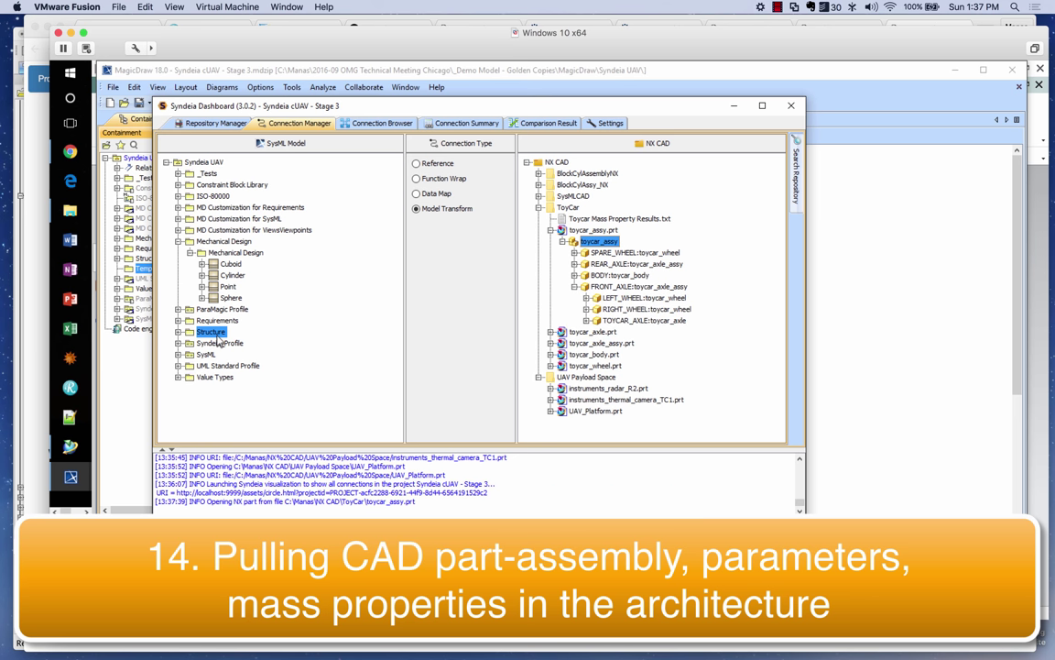
# Refresh the Syndeia UAV SysML tree and generate SysML elements from the NX toycar_assy in the Temp ToyCar package by Model Transform.
pyautogui.rightClick(189, 163)
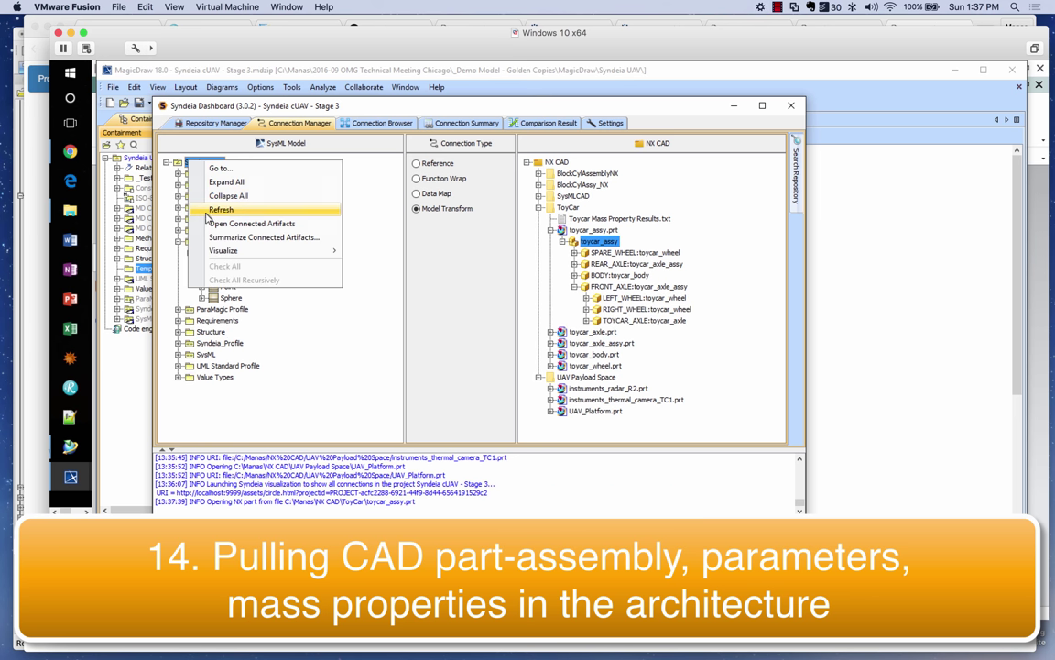
pyautogui.click(229, 207)
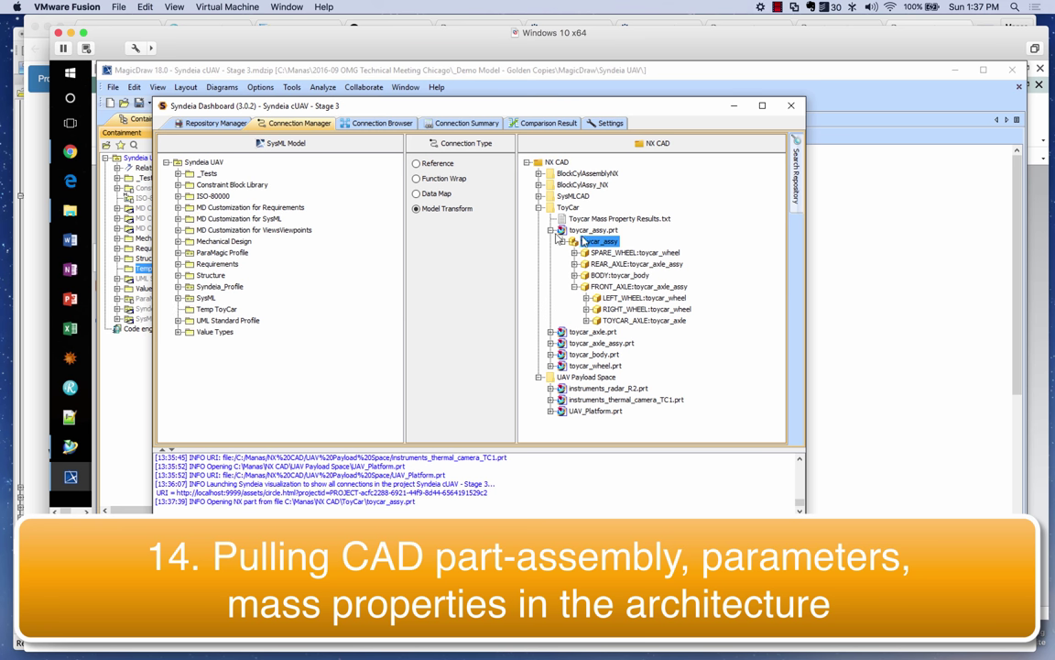
pyautogui.moveTo(605, 243); pyautogui.dragTo(206, 318)
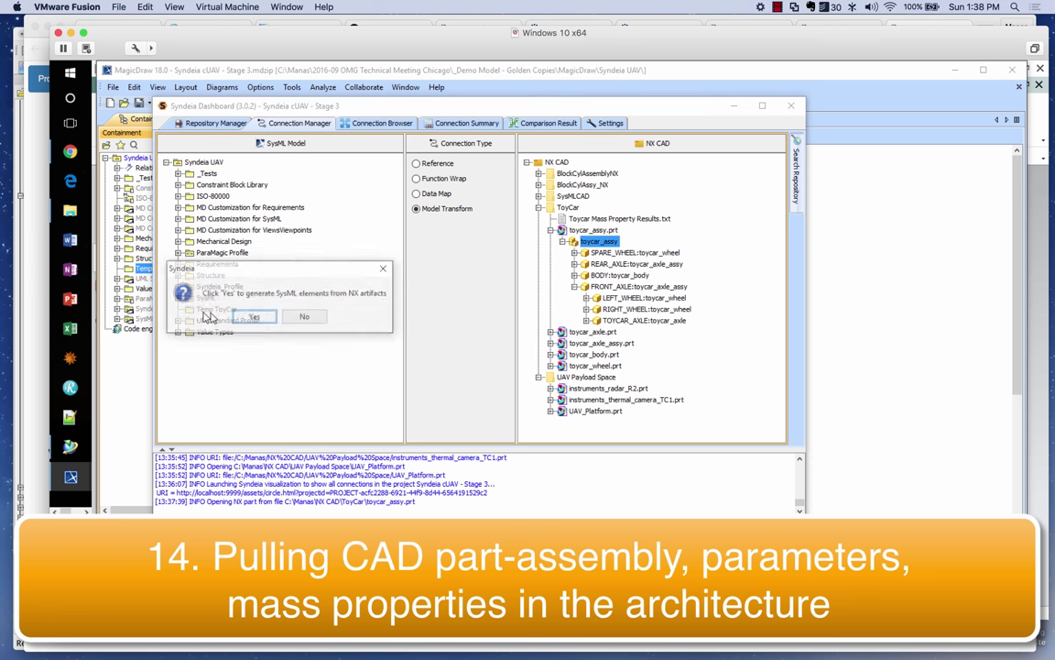
pyautogui.click(262, 313)
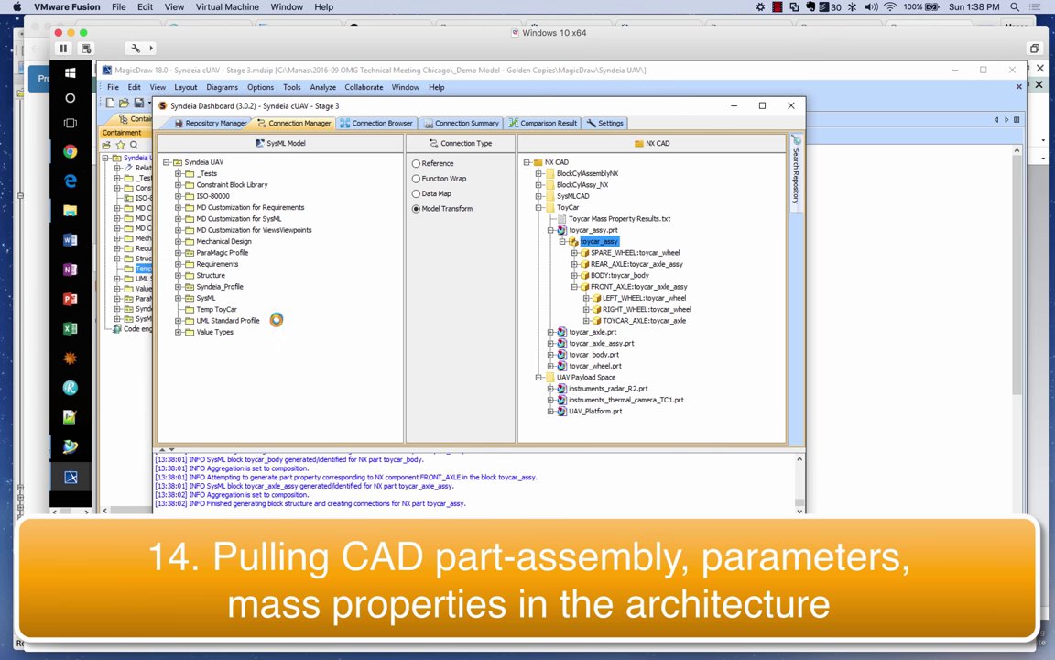
# Switch back to MagicDraw, expand the Temp ToyCar package, and create a block definition diagram in it named Toycar CAD.
pyautogui.click(130, 354)
pyautogui.click(117, 268)
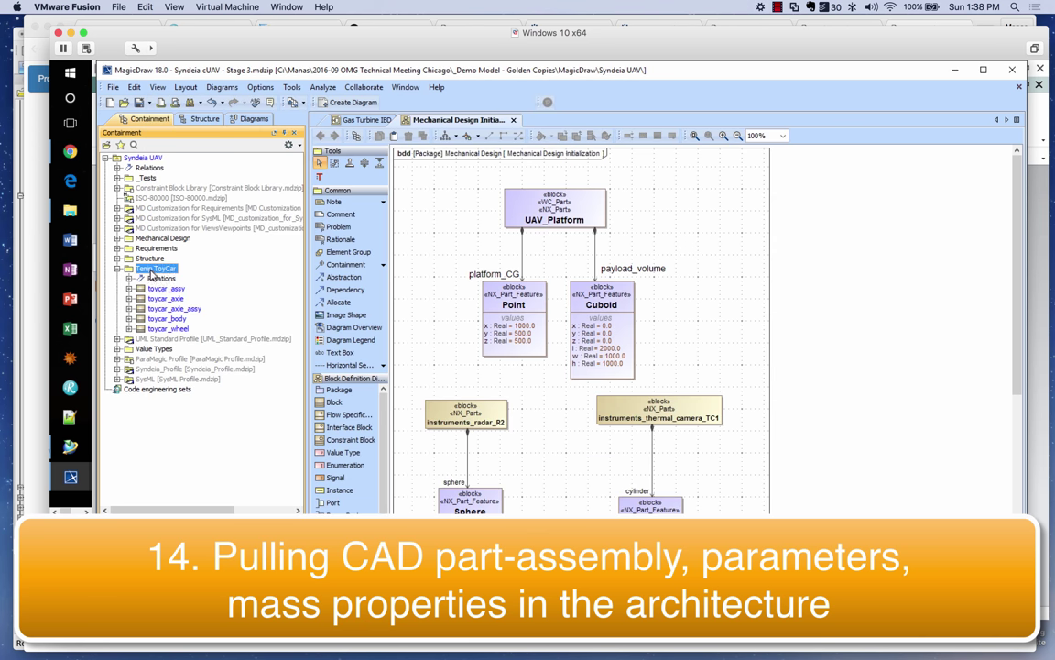
pyautogui.rightClick(153, 271)
pyautogui.moveTo(197, 290)
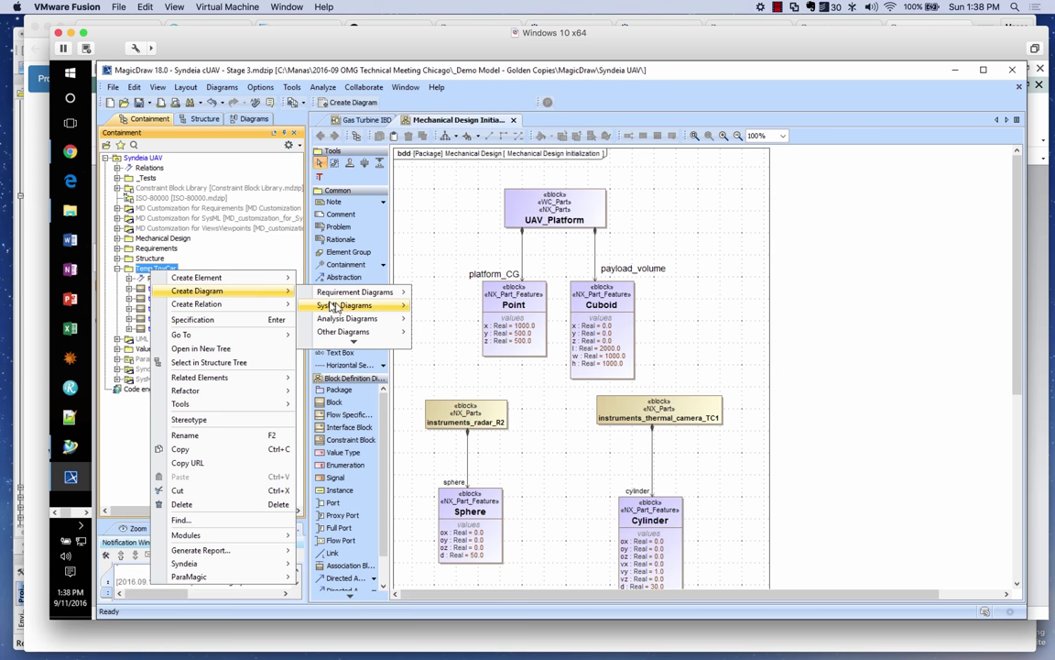
pyautogui.moveTo(334, 307)
pyautogui.click(423, 321)
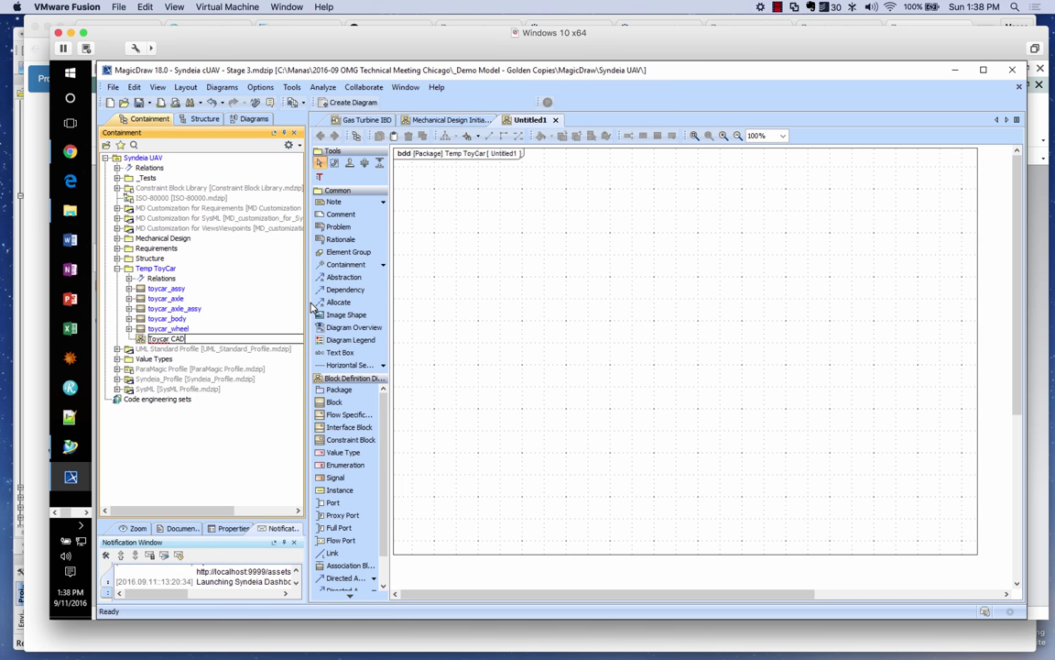
pyautogui.press('Return')
# Place the toycar_assy block on the Toycar CAD diagram with its parts and values shown, and move it near the diagram's upper-left corner.
pyautogui.moveTo(165, 287); pyautogui.dragTo(531, 235)
pyautogui.click(494, 229)
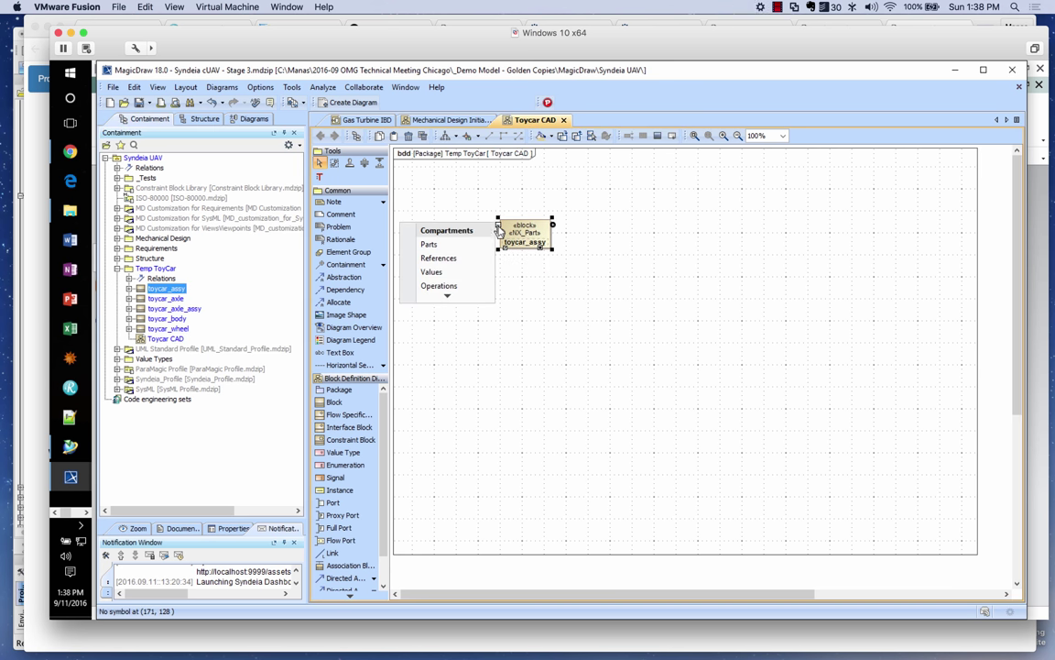
pyautogui.click(471, 245)
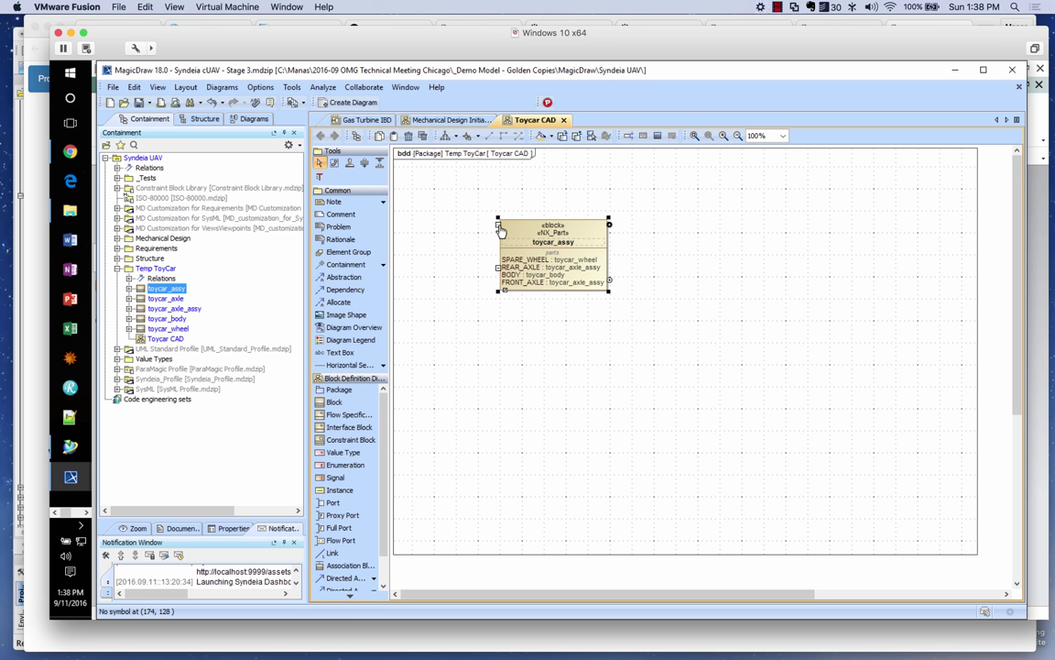
pyautogui.click(495, 229)
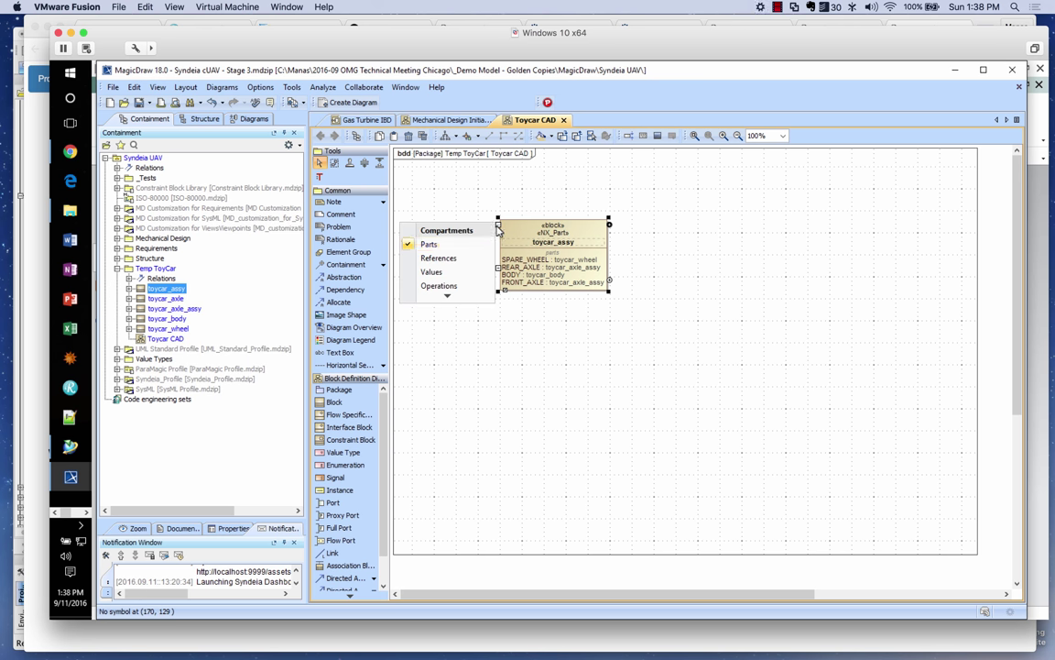
pyautogui.click(452, 274)
pyautogui.moveTo(540, 222); pyautogui.dragTo(468, 184)
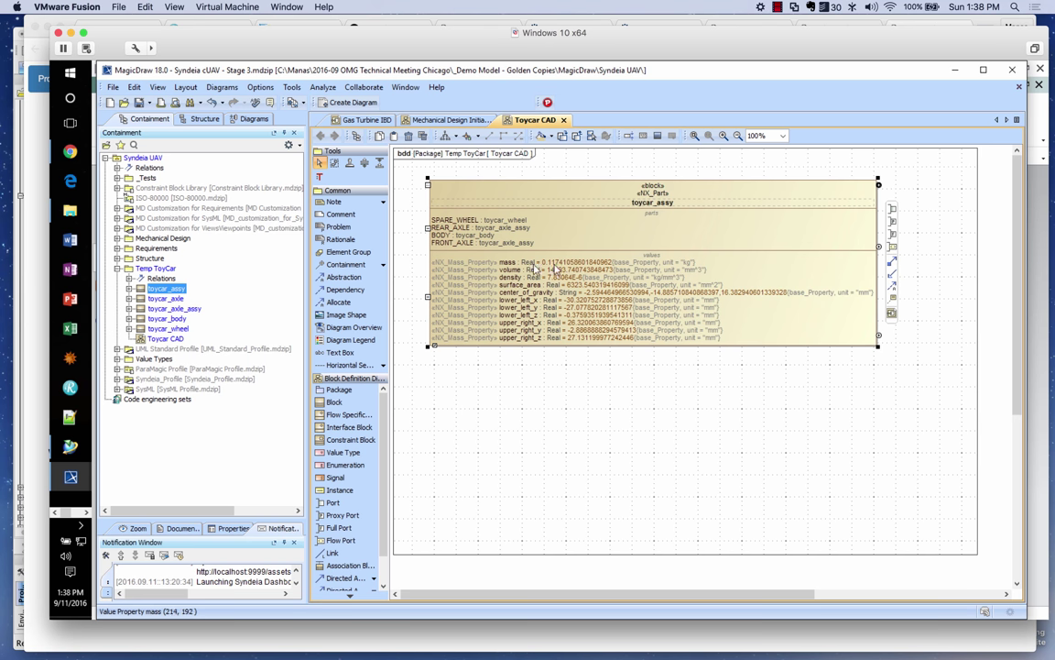
# Pull the FRONT_AXLE part out of toycar_assy as an association below the block, and move its NX_Component block farther right.
pyautogui.click(136, 529)
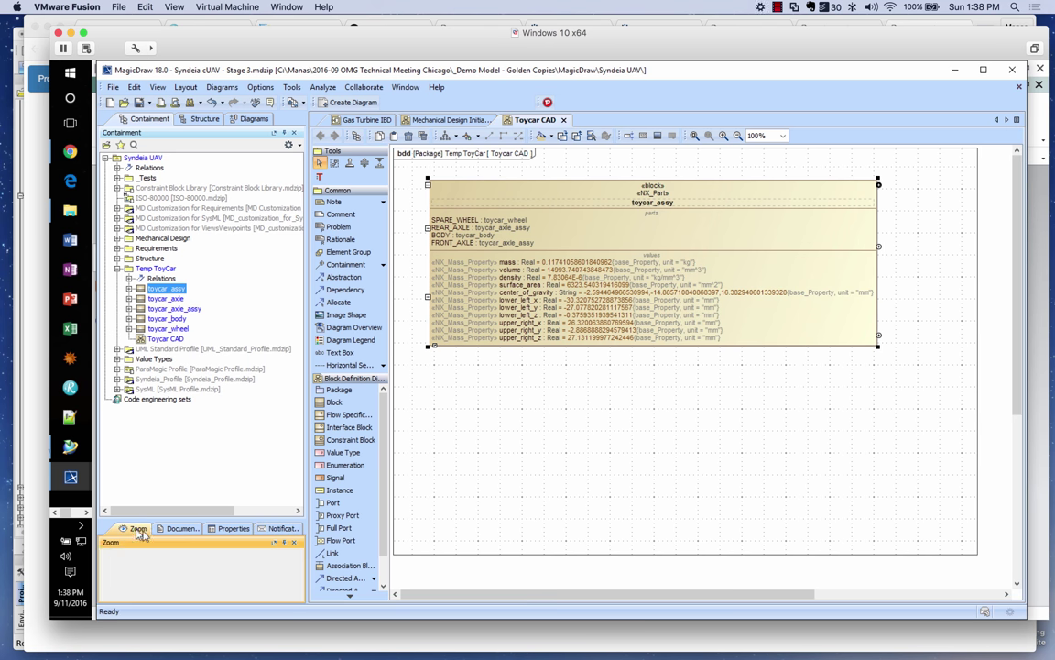
pyautogui.moveTo(139, 579); pyautogui.dragTo(121, 565)
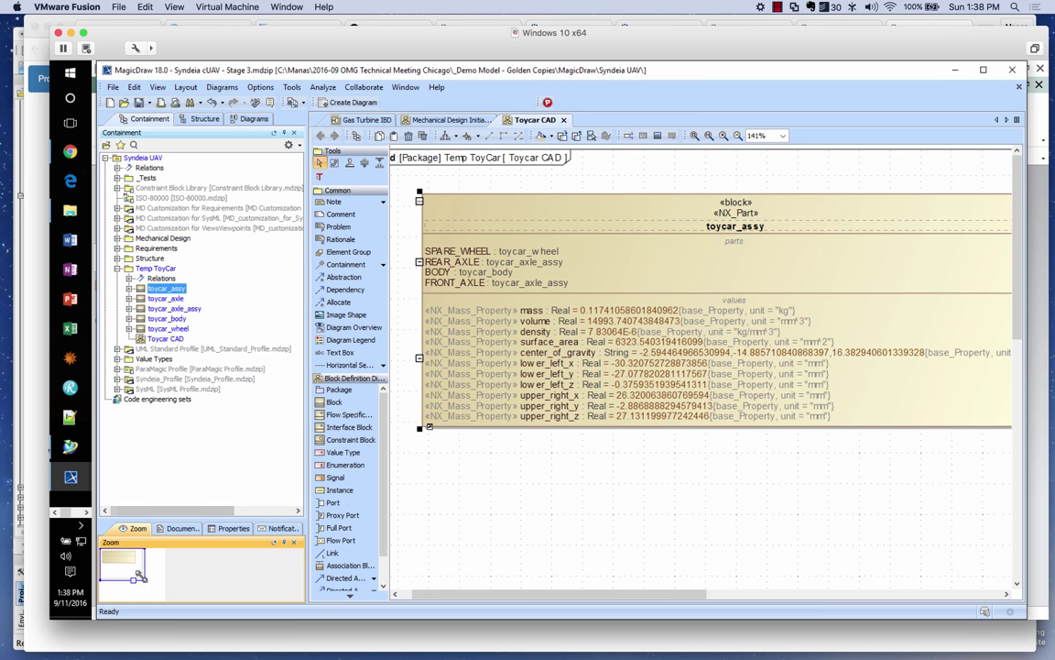
pyautogui.hotkey('ctrl', '-')
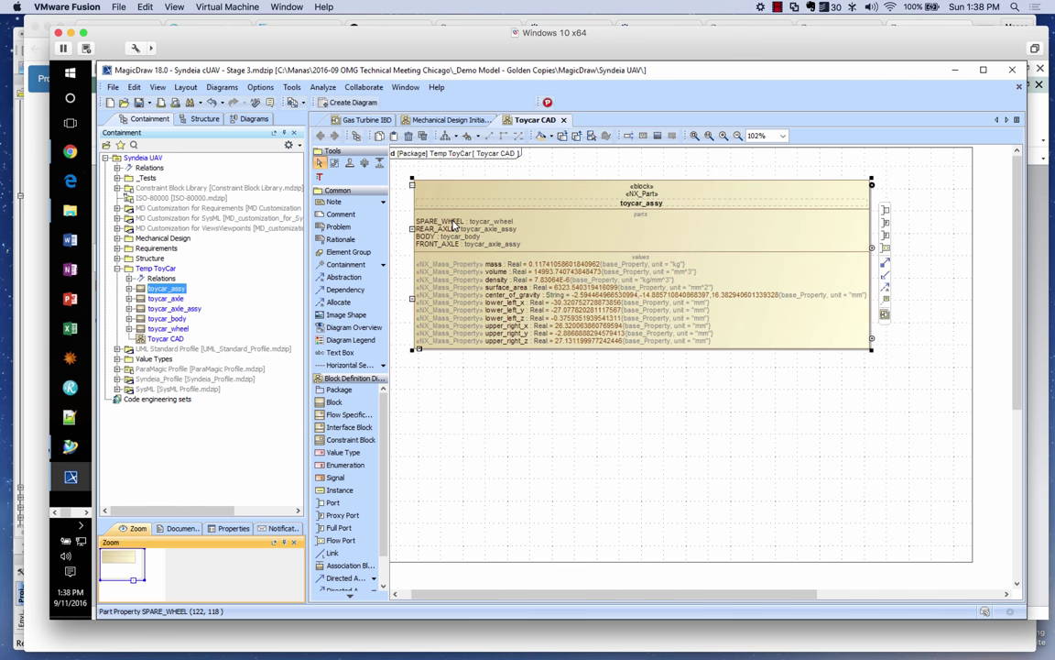
pyautogui.moveTo(444, 244); pyautogui.dragTo(526, 497)
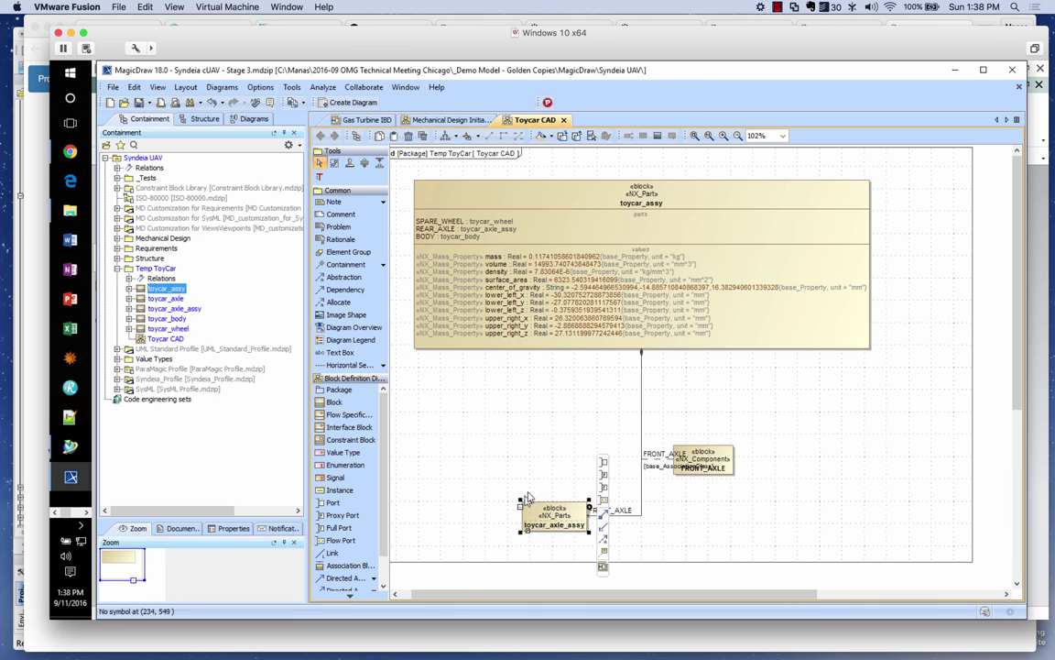
pyautogui.click(673, 481)
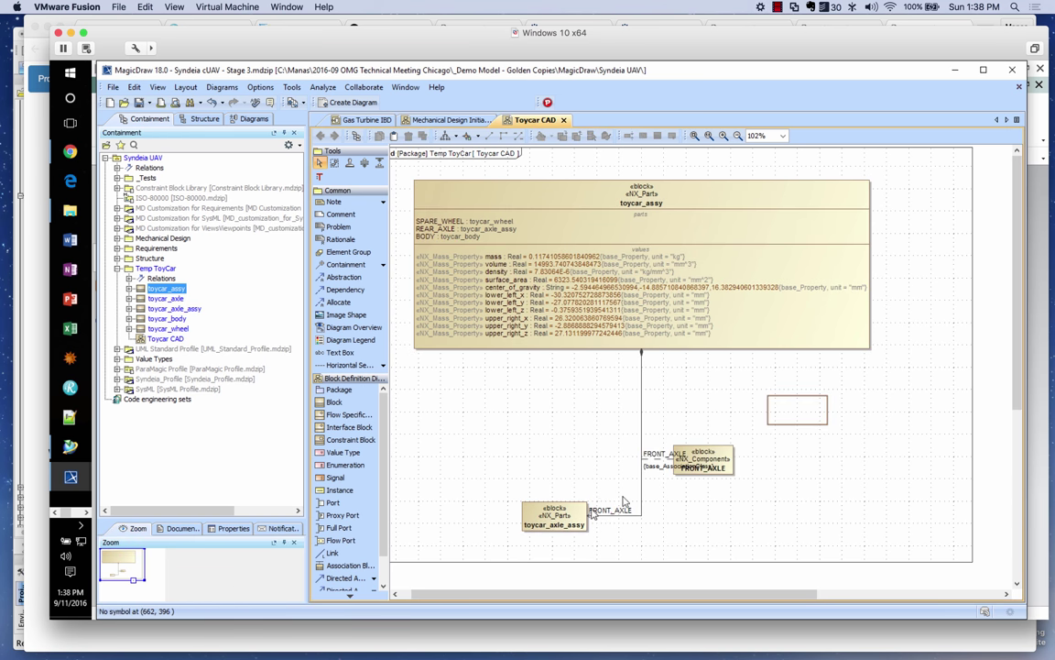
# Show the parts and values of the toycar_axle_assy block and move the block left beneath toycar_assy.
pyautogui.click(520, 510)
pyautogui.click(520, 510)
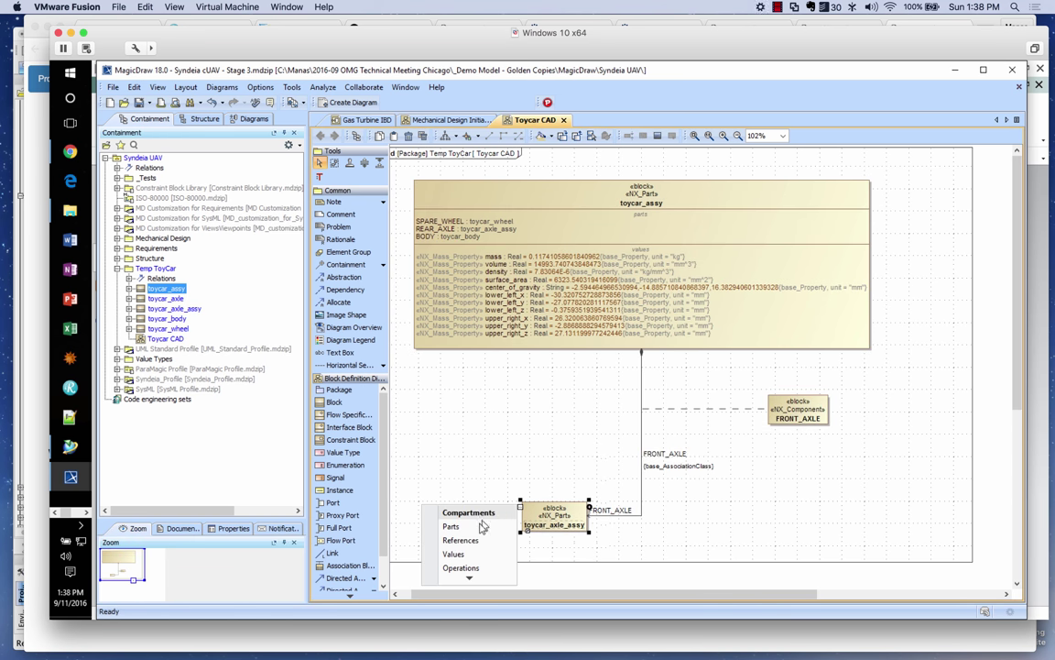
pyautogui.click(450, 526)
pyautogui.click(469, 553)
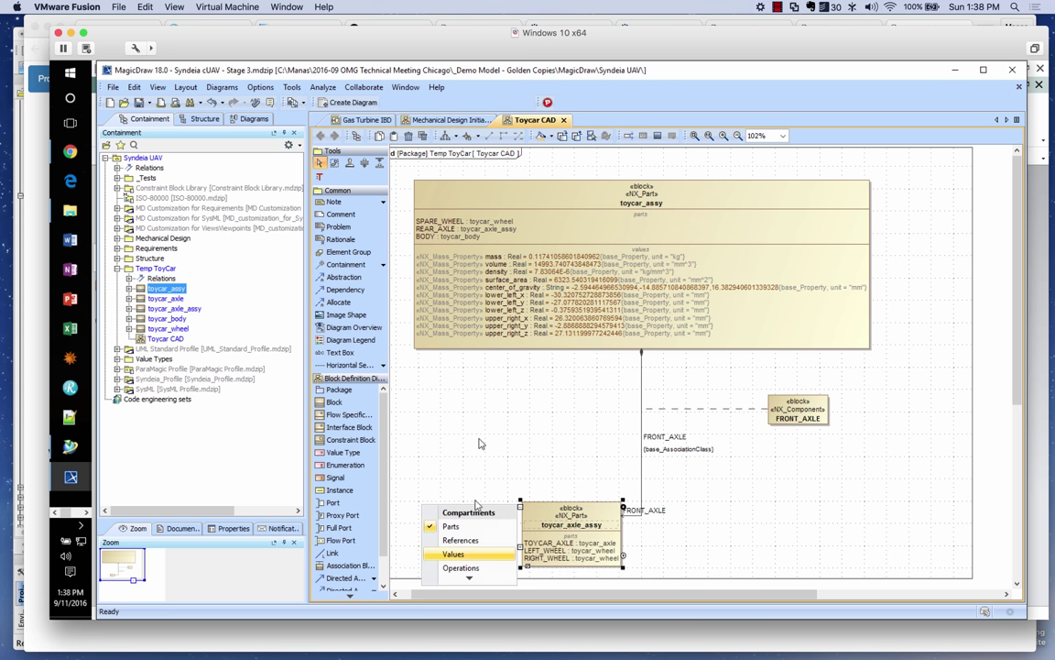
pyautogui.scroll(-3, 483, 426)
pyautogui.moveTo(570, 411); pyautogui.dragTo(467, 404)
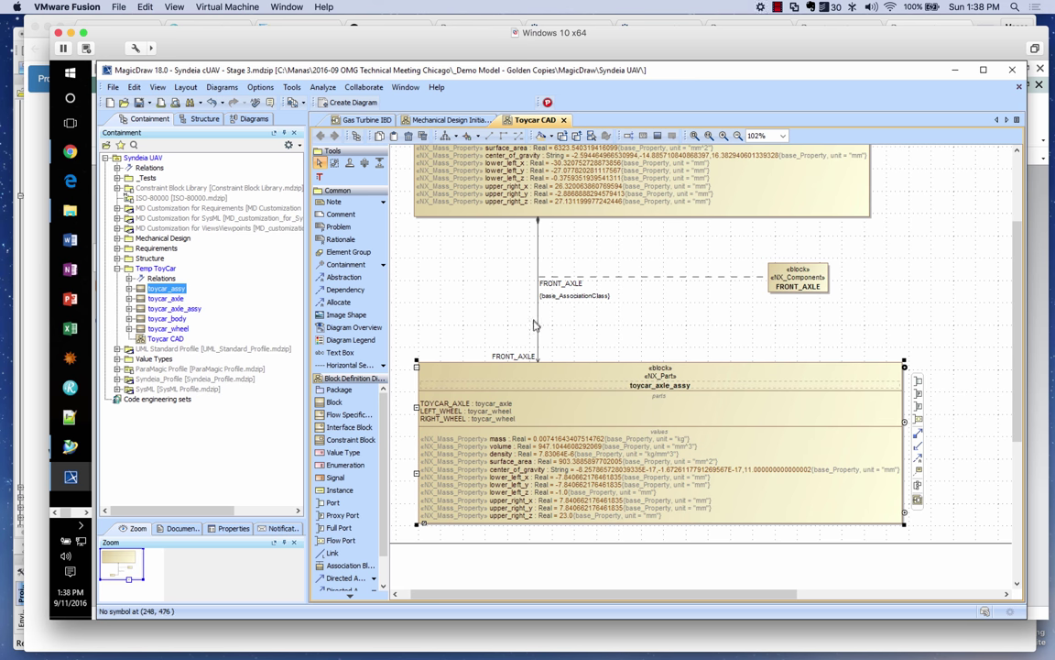
# Show the values compartment of the FRONT_AXLE NX_Component block.
pyautogui.click(803, 276)
pyautogui.click(802, 277)
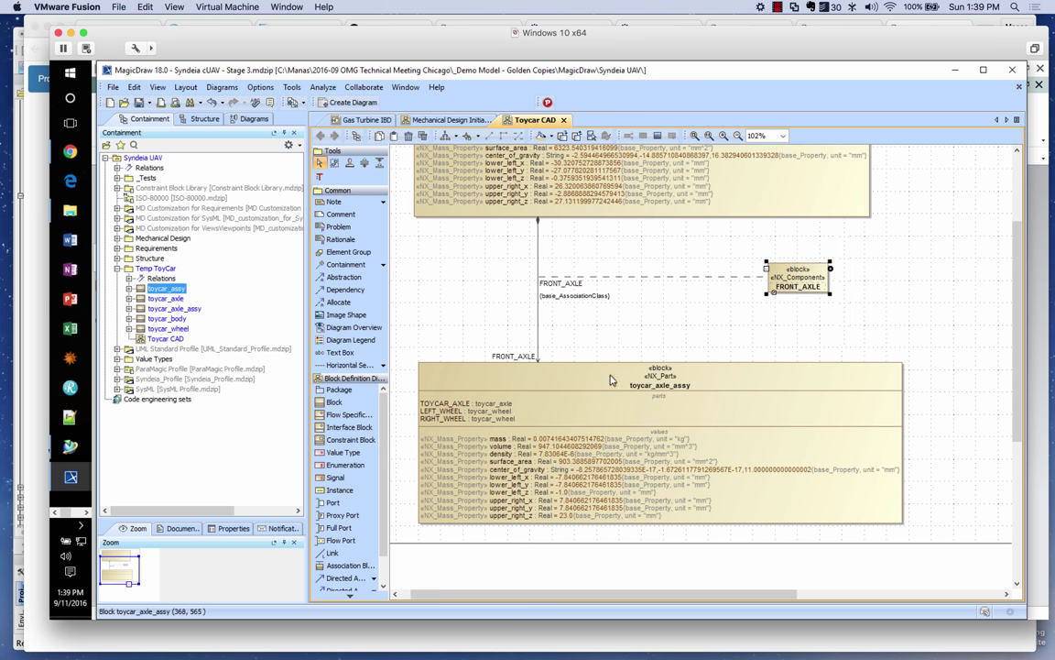
pyautogui.moveTo(774, 293)
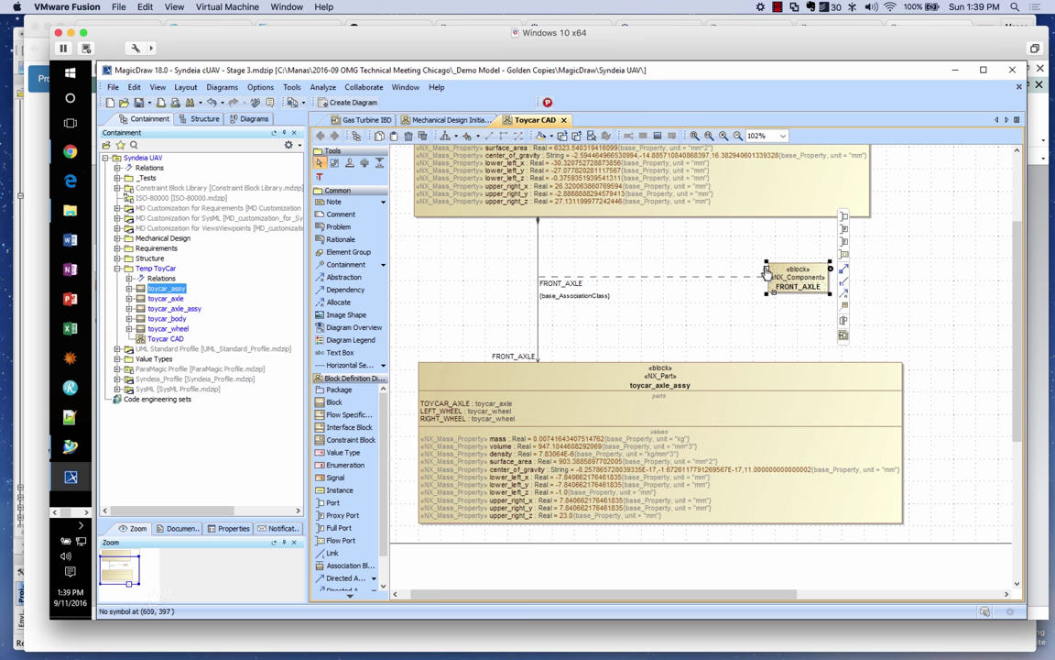
pyautogui.click(767, 271)
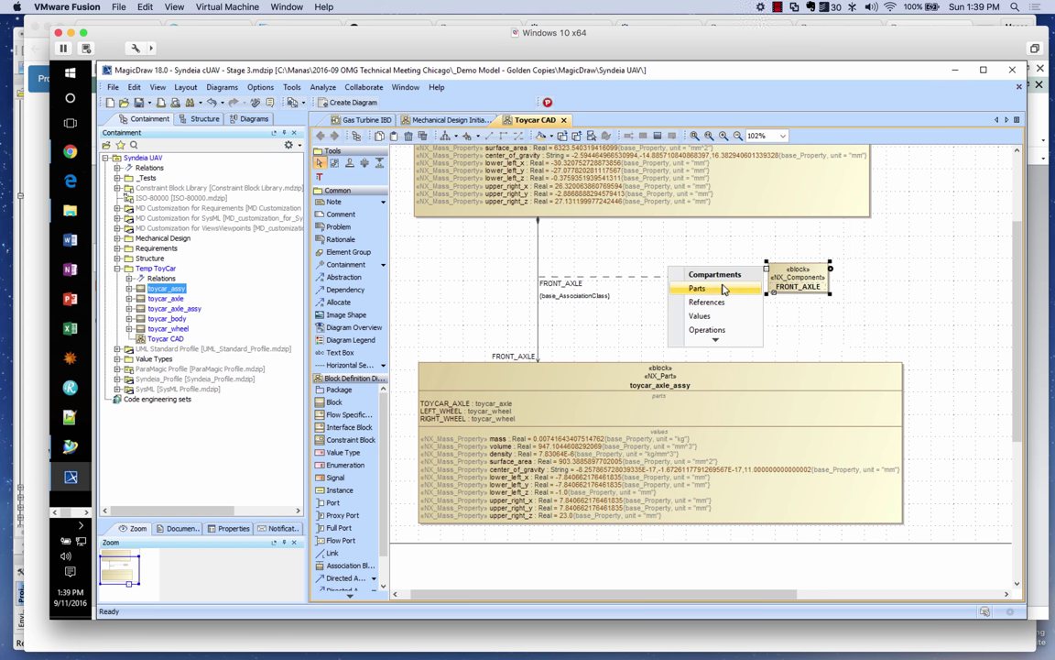
pyautogui.click(699, 315)
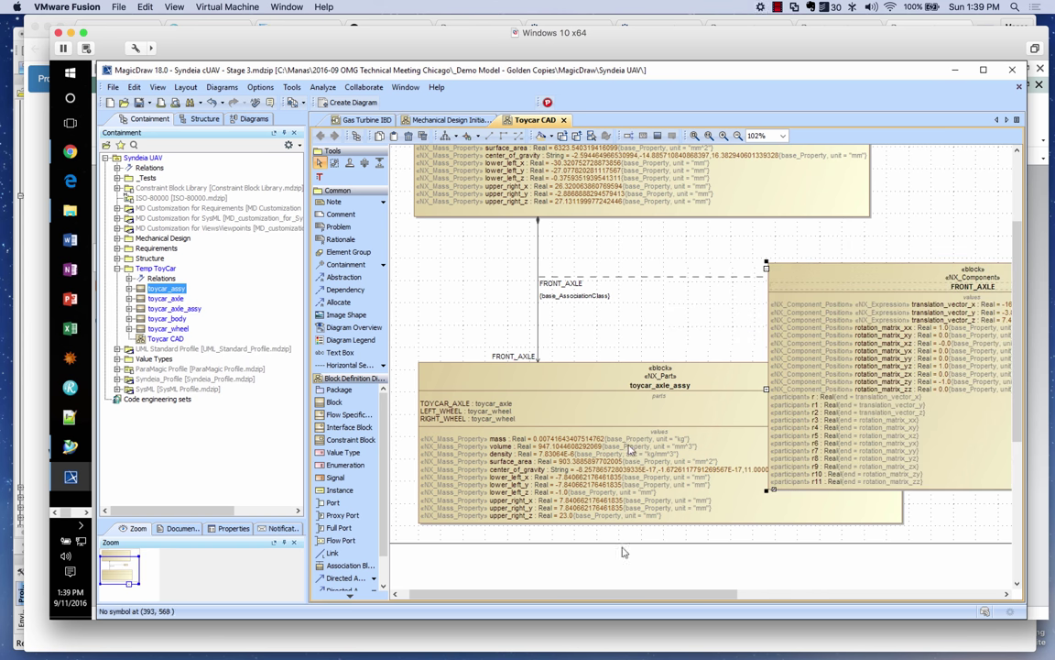
# Move the FRONT_AXLE component block up and to the right, and inspect its translation and rotation values and the toycar_assy block.
pyautogui.moveTo(622, 597); pyautogui.dragTo(665, 599)
pyautogui.moveTo(742, 601); pyautogui.dragTo(780, 601)
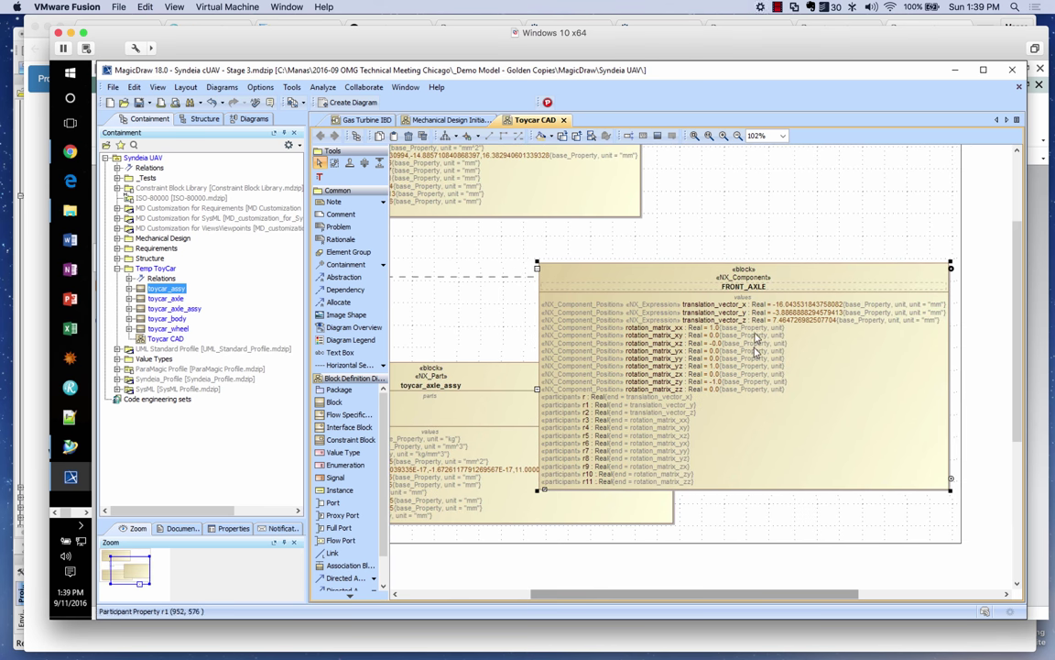
pyautogui.moveTo(781, 279); pyautogui.dragTo(893, 219)
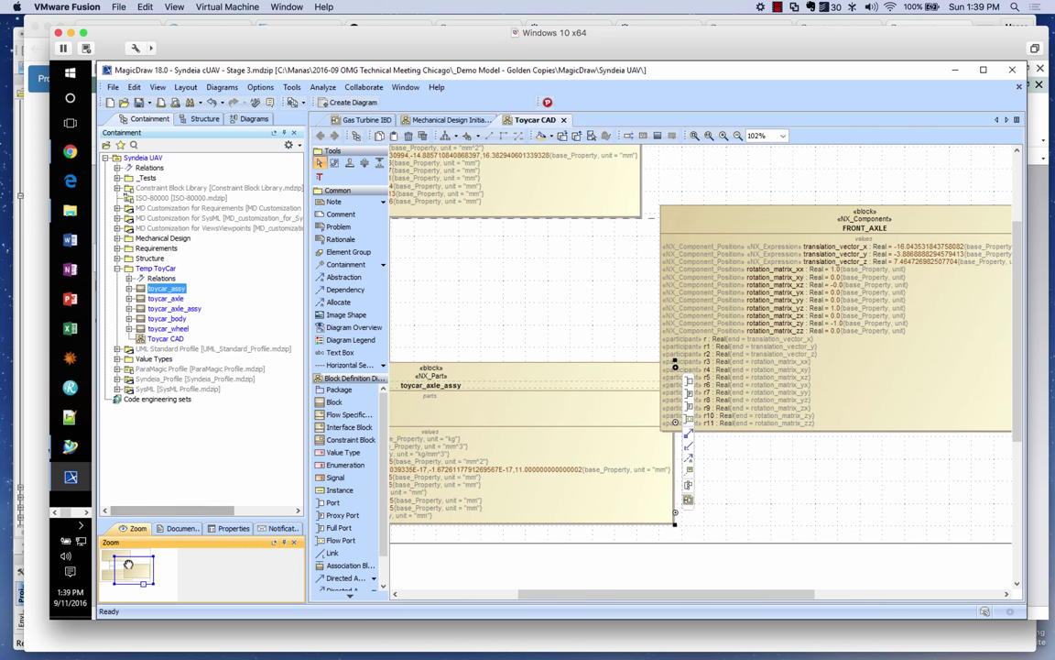
pyautogui.moveTo(138, 567); pyautogui.dragTo(151, 569)
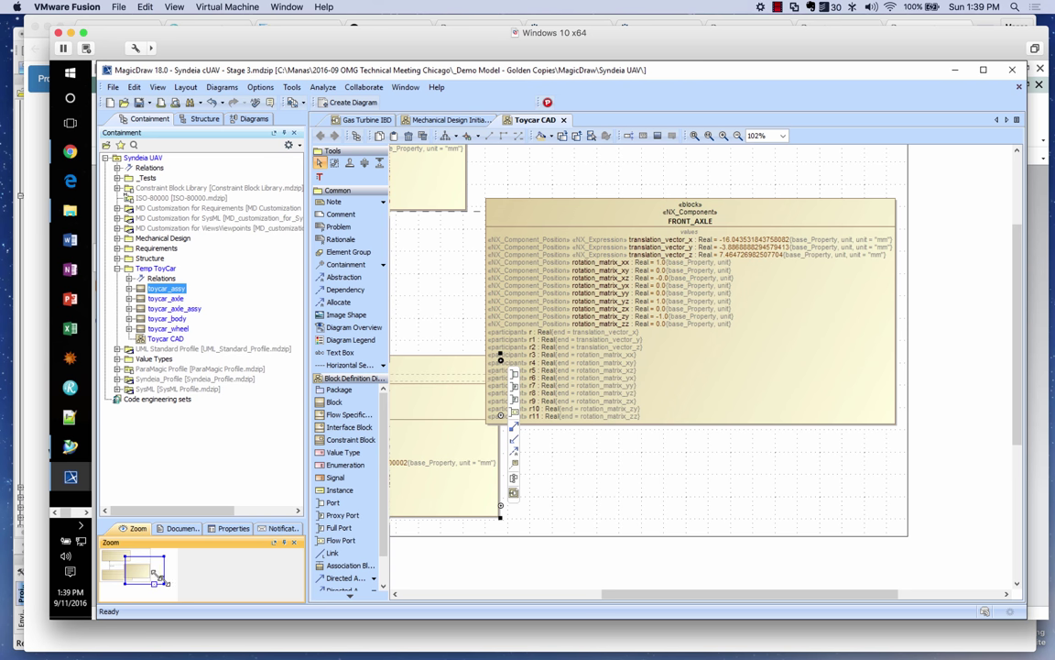
pyautogui.scroll(4, 151, 573)
pyautogui.moveTo(144, 572); pyautogui.dragTo(146, 572)
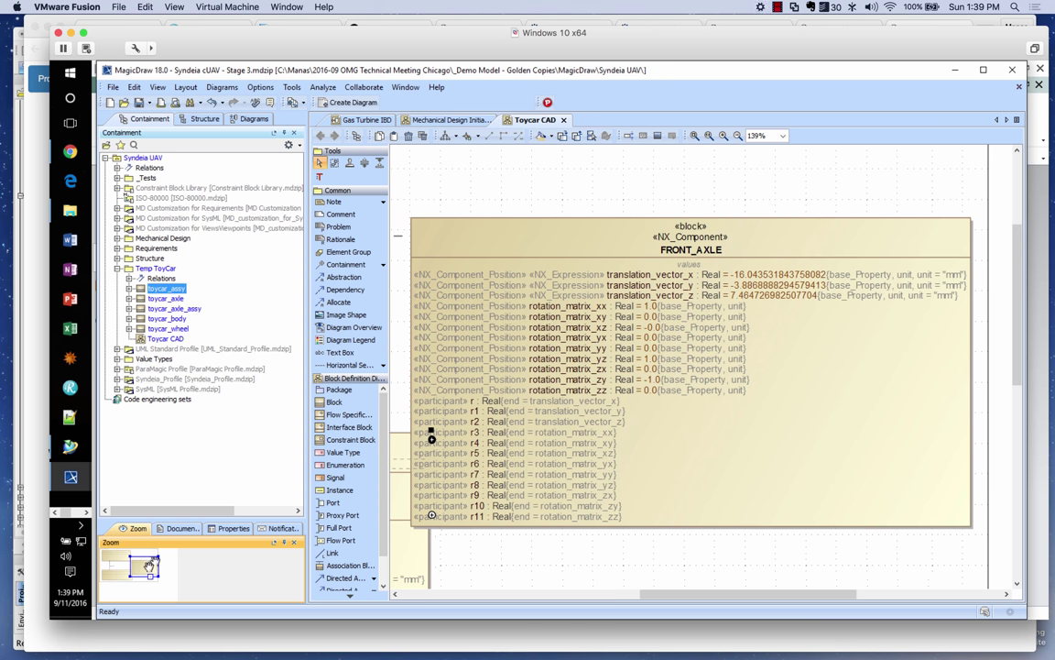
pyautogui.moveTo(148, 567); pyautogui.dragTo(117, 565)
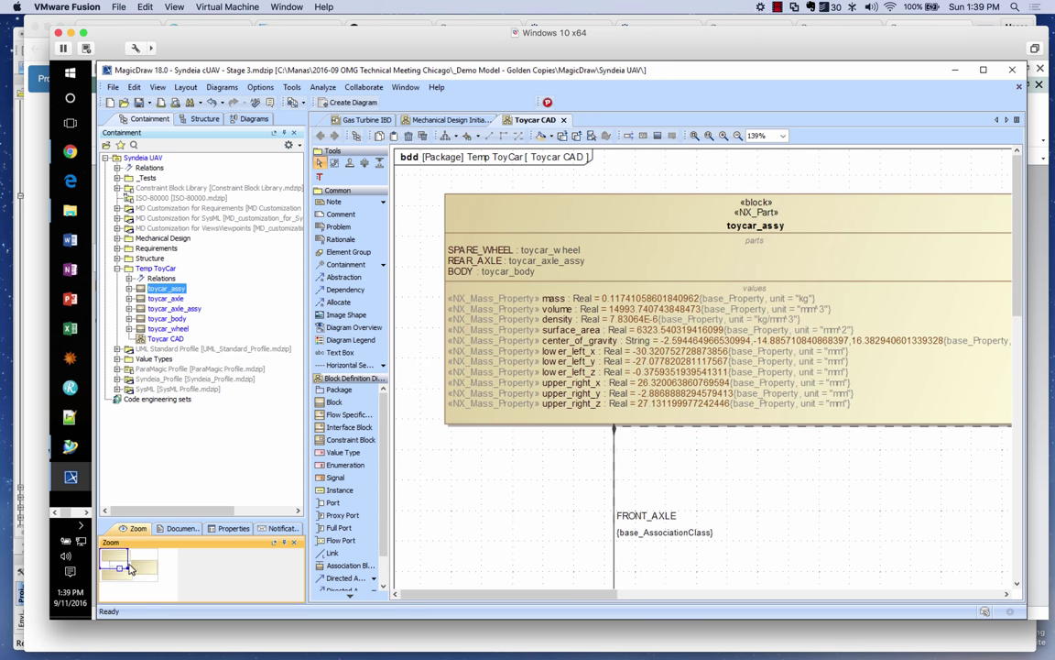
# Examine the FRONT_AXLE association and the toycar_axle_assy block's parts and mass properties in the diagram.
pyautogui.scroll(-3, 161, 565)
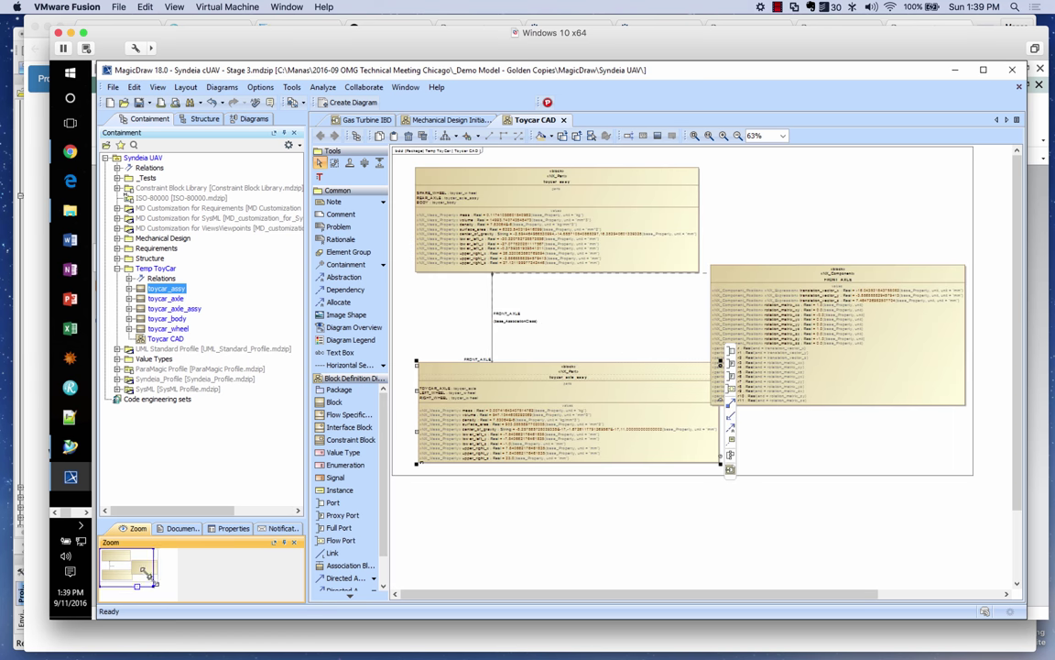
pyautogui.scroll(2, 133, 570)
pyautogui.moveTo(133, 570); pyautogui.dragTo(133, 575)
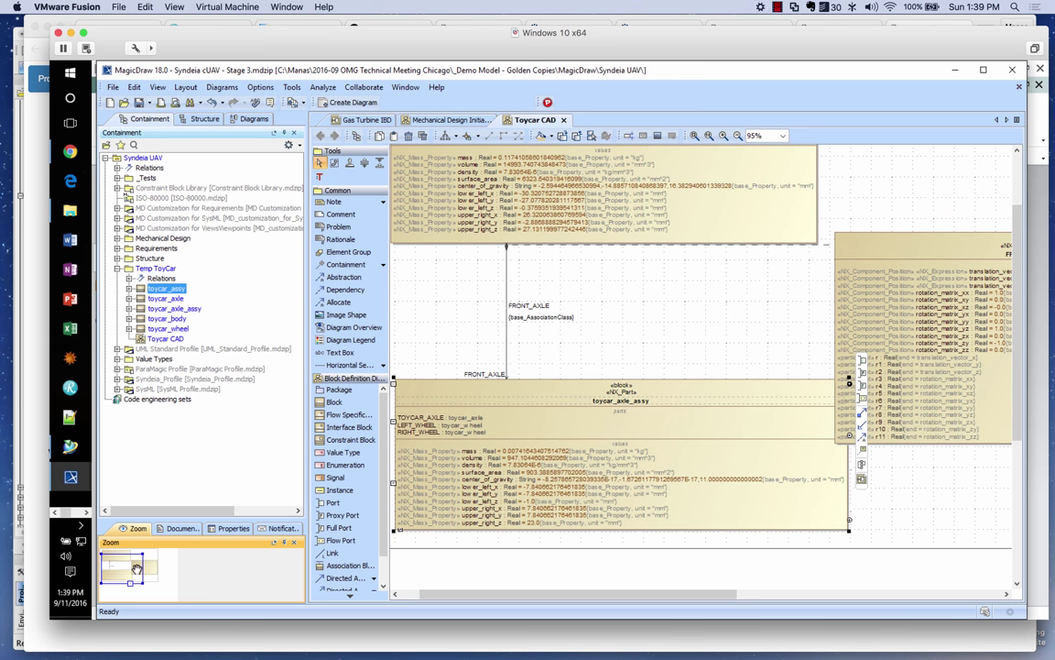
# Switch to the Syndeia Dashboard, show the CreoCAD repository in place of NX CAD, and expand its UAV folder.
pyautogui.moveTo(70, 476)
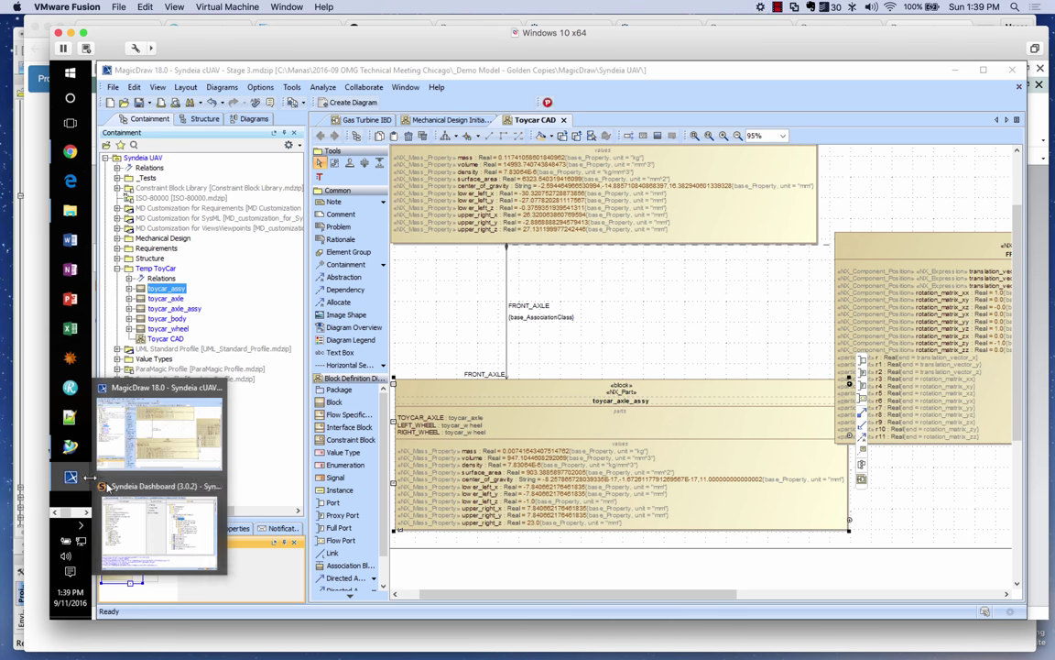
pyautogui.click(121, 506)
pyautogui.click(663, 145)
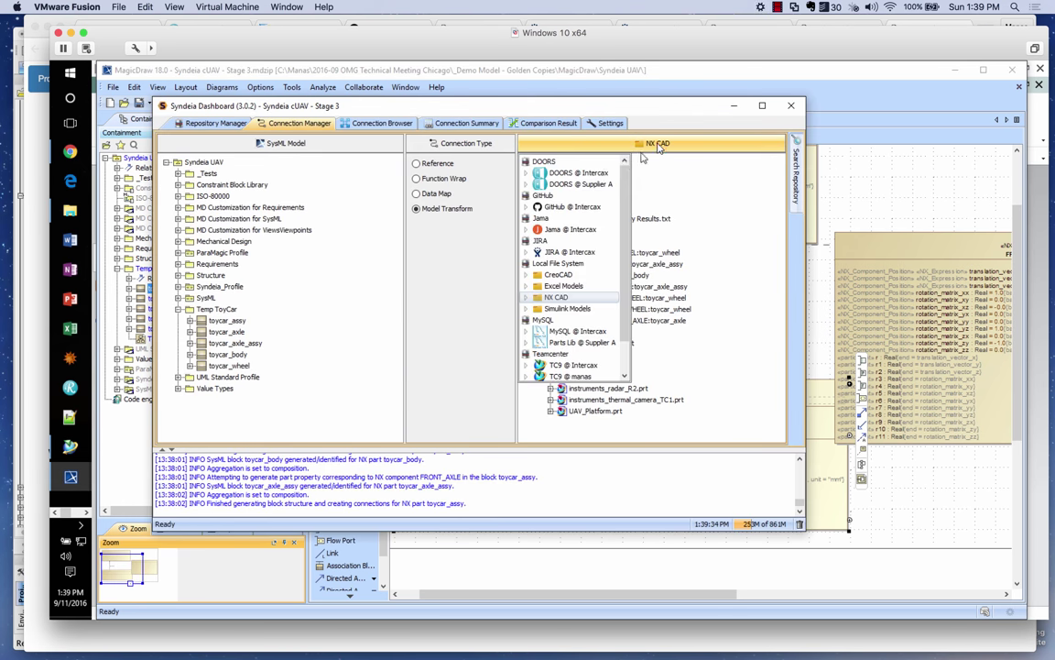
pyautogui.click(561, 275)
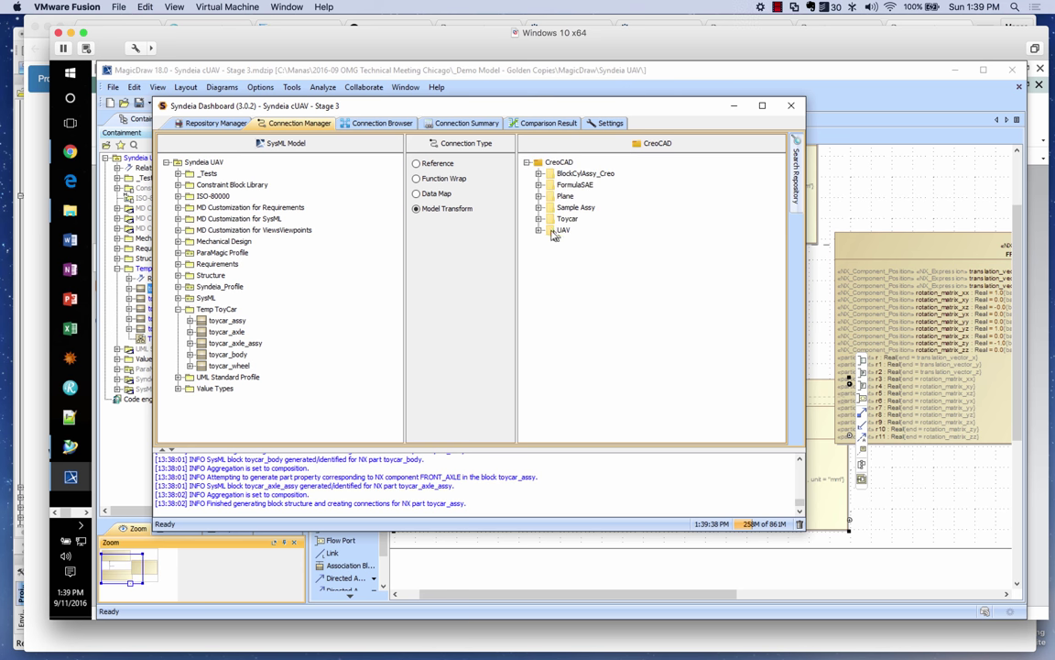
pyautogui.click(538, 230)
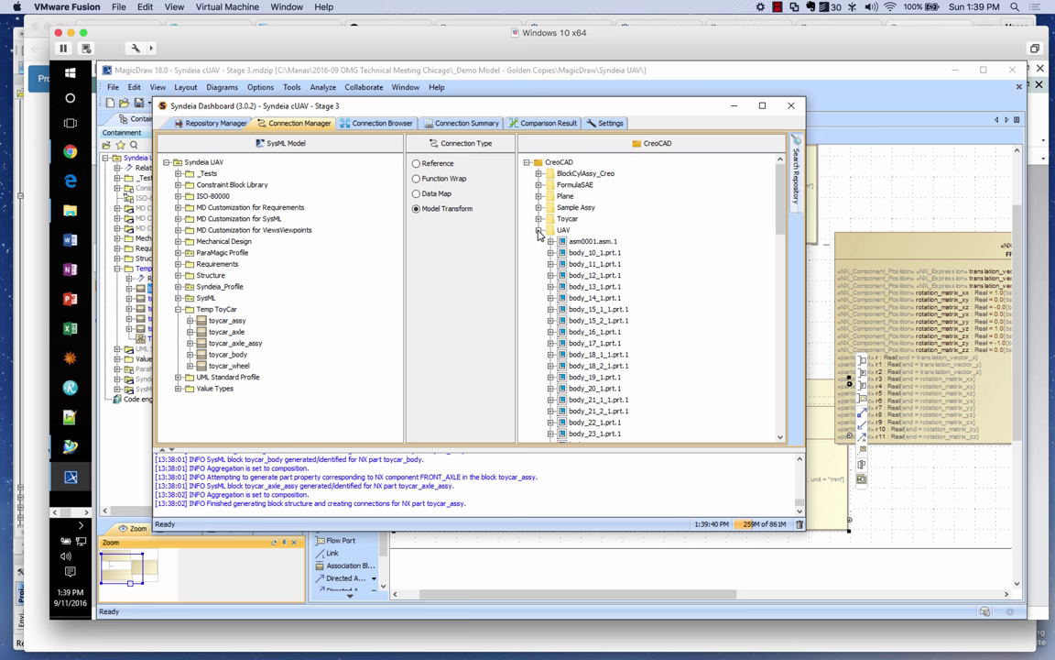
# Load the Creo model asm0001.asm.1 from the UAV folder and expand its ASM0001 assembly.
pyautogui.click(587, 241)
pyautogui.click(550, 241)
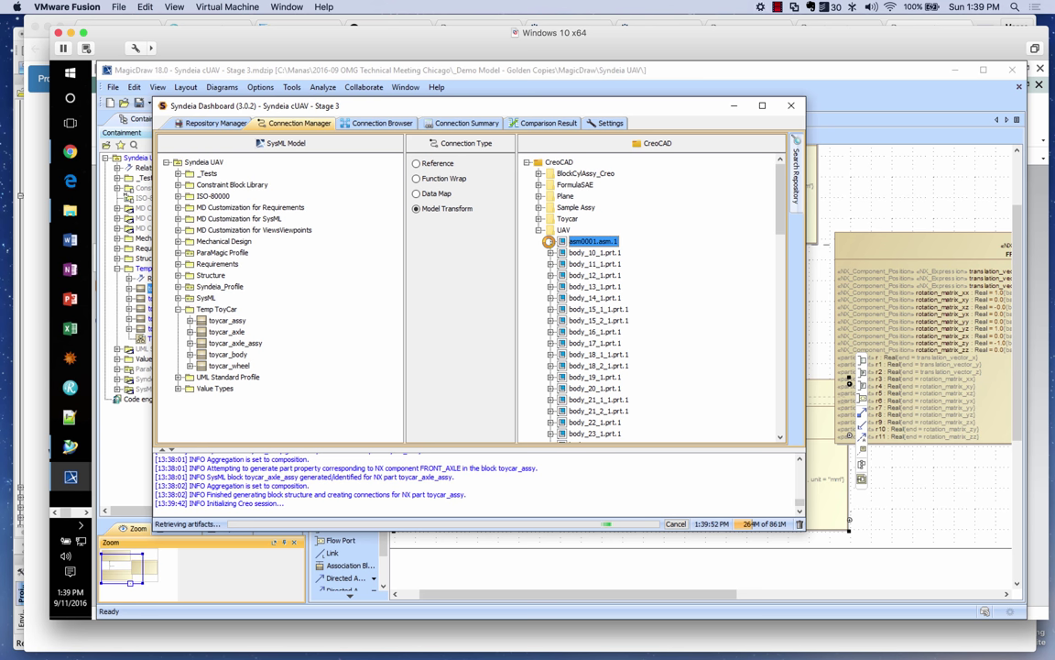
pyautogui.click(777, 6)
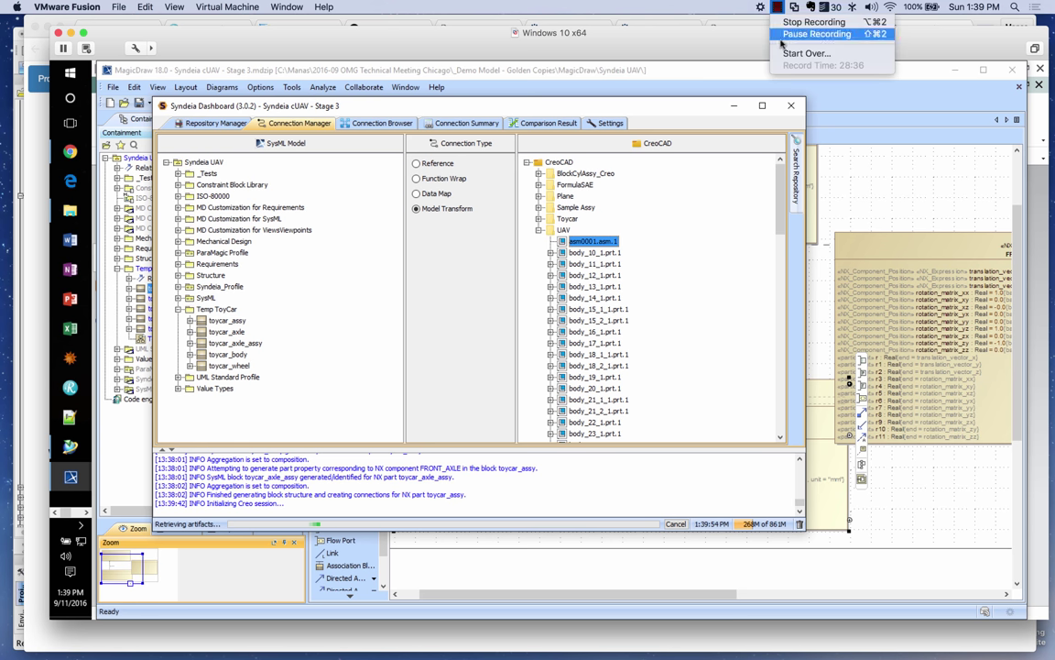
pyautogui.click(781, 37)
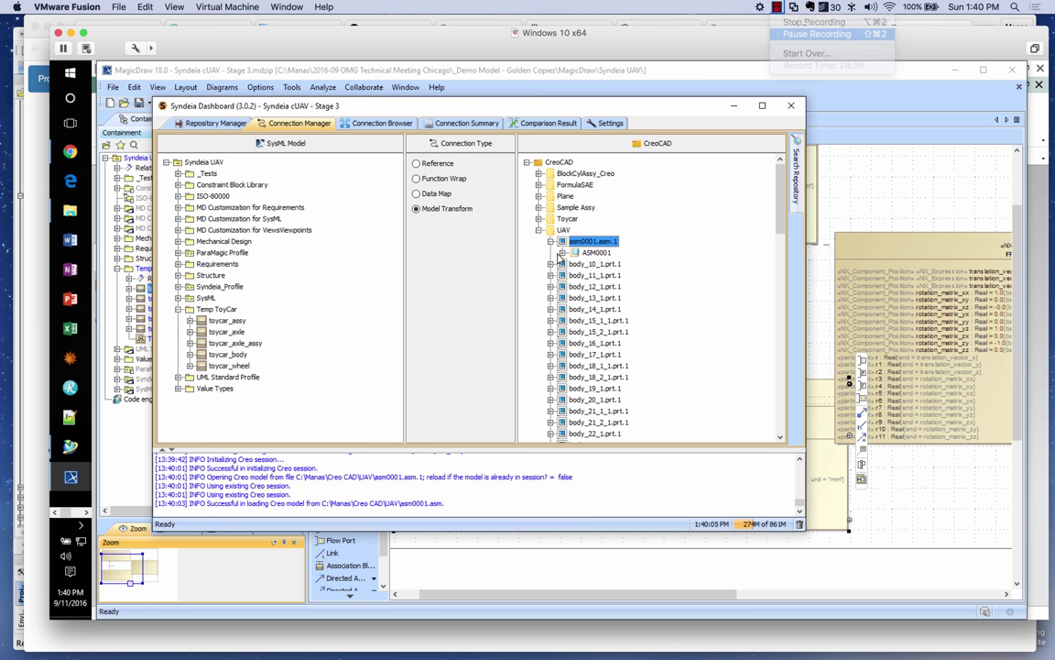
pyautogui.click(562, 252)
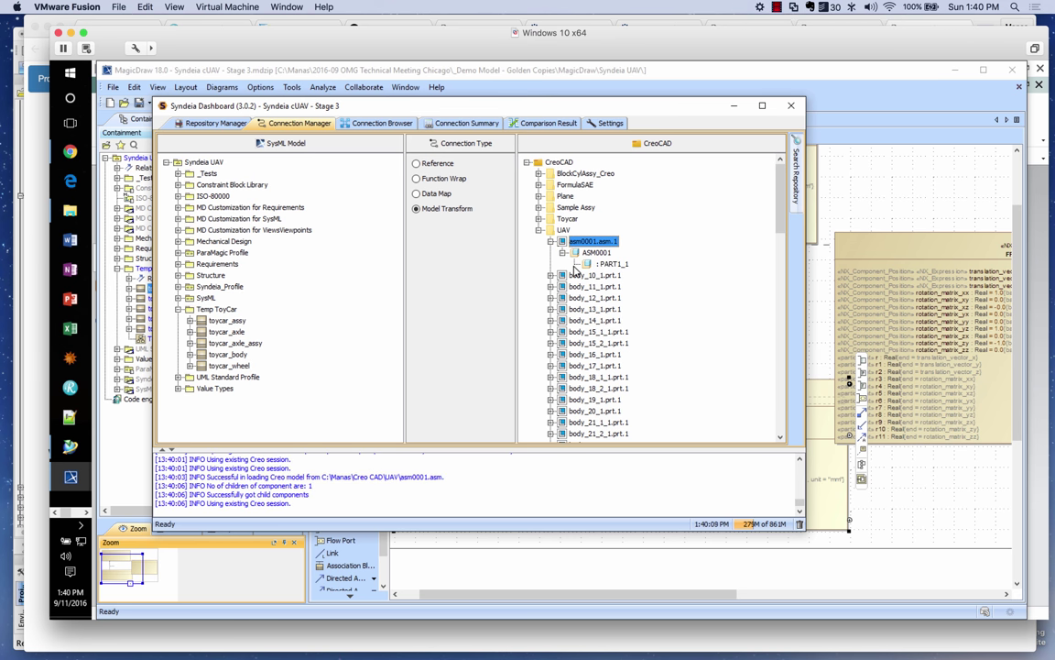
# Open the ASM0001 assembly in PTC Creo Parametric and rotate the UAV model to view it from its underside.
pyautogui.rightClick(583, 256)
pyautogui.click(611, 289)
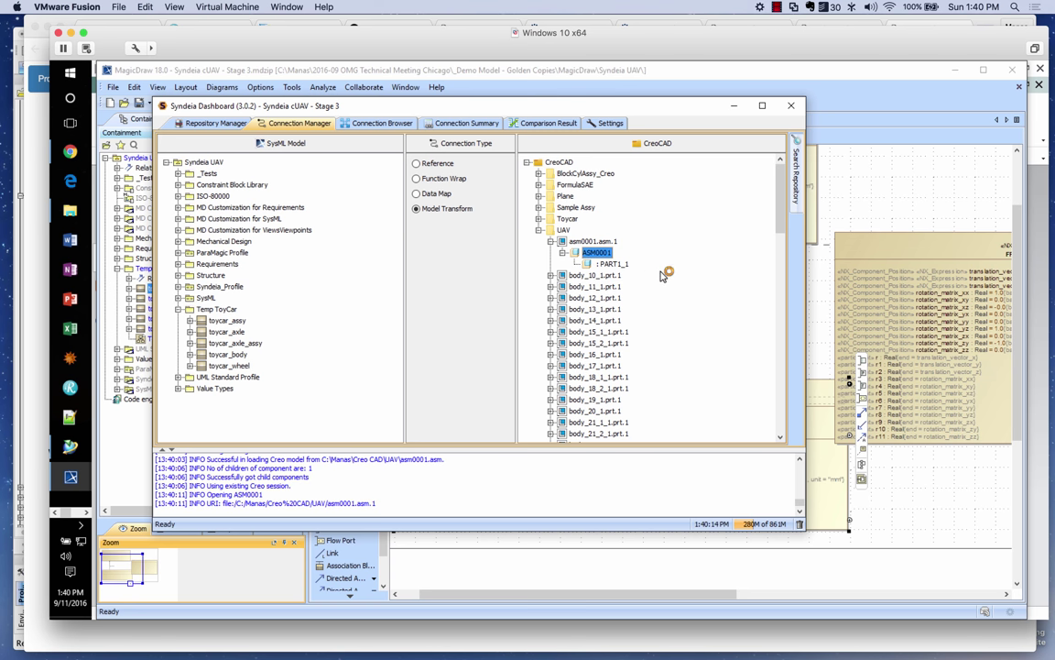
pyautogui.click(777, 9)
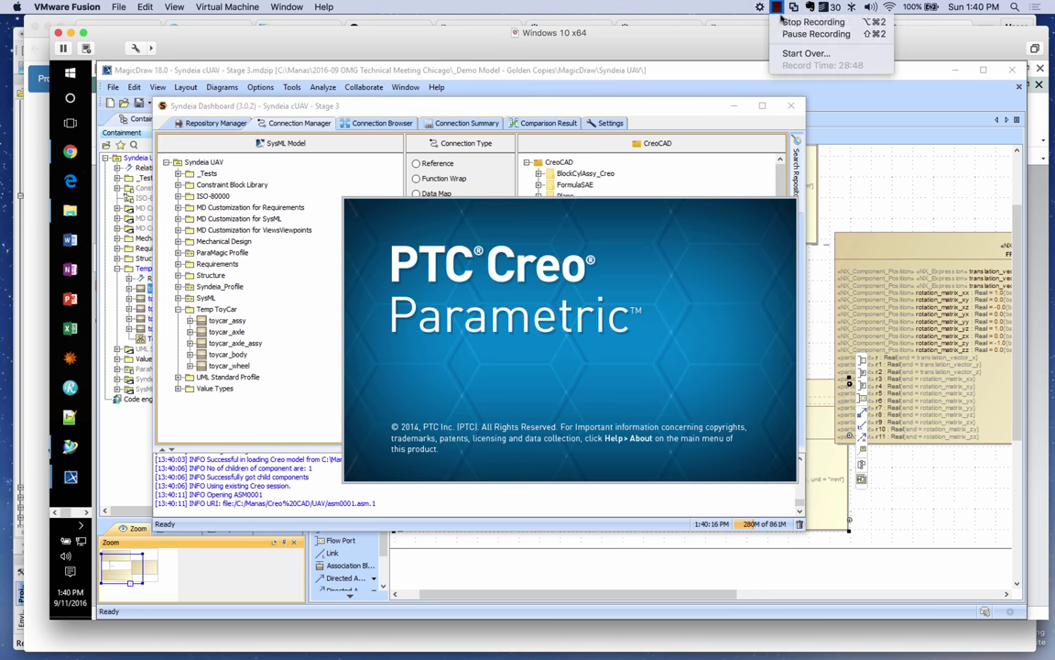
pyautogui.click(815, 34)
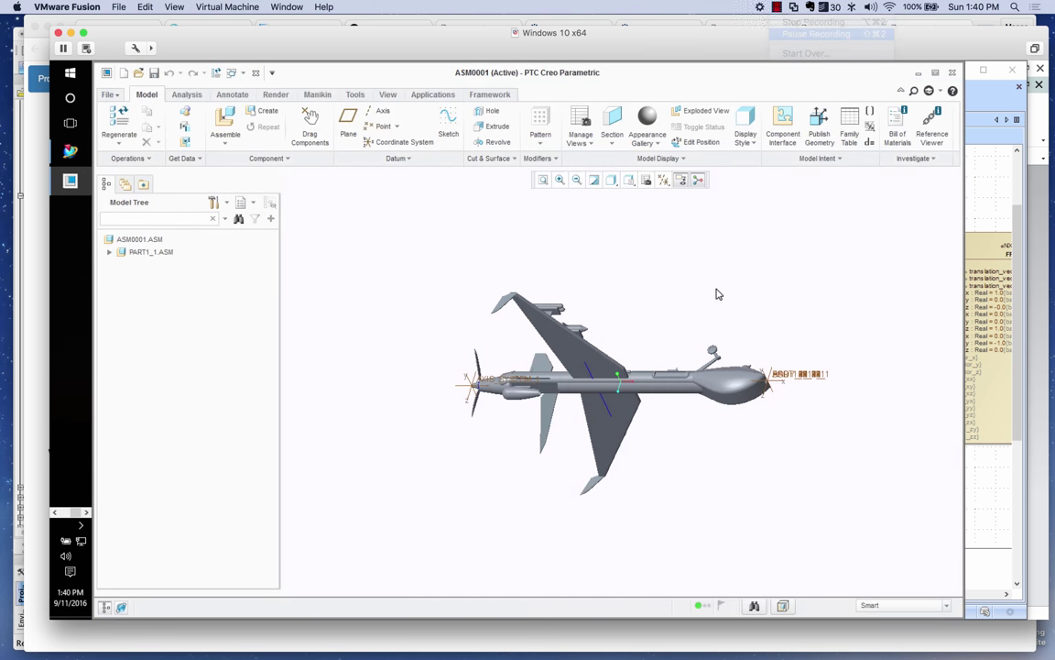
pyautogui.moveTo(717, 294); pyautogui.dragTo(642, 329)
pyautogui.moveTo(600, 84); pyautogui.dragTo(591, 103)
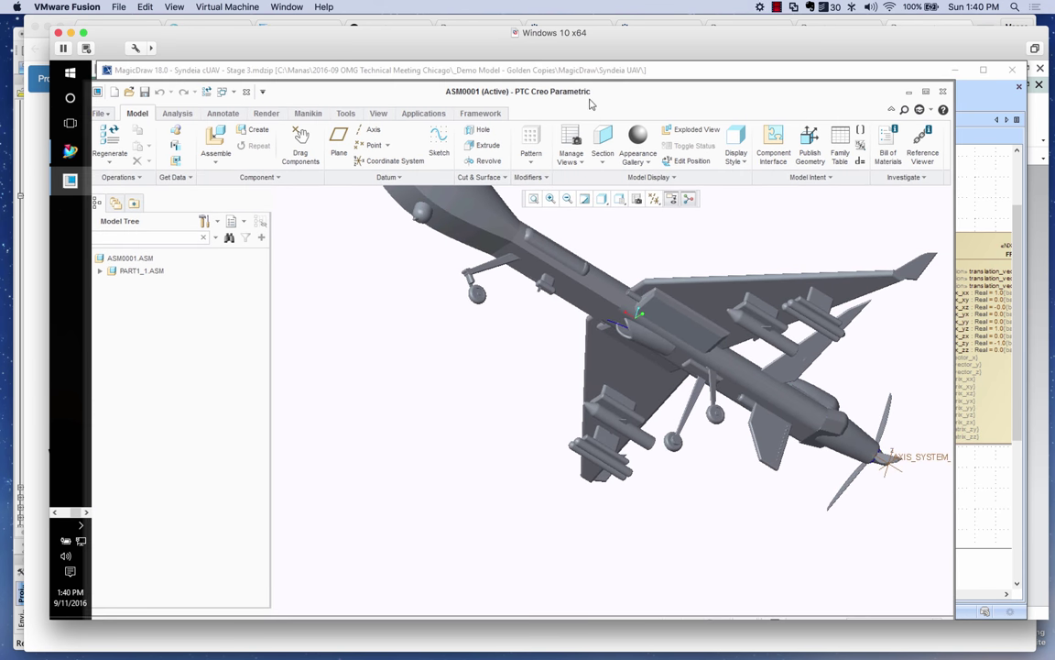
# Exit PTC Creo Parametric and accept the loss of unsaved work.
pyautogui.click(943, 92)
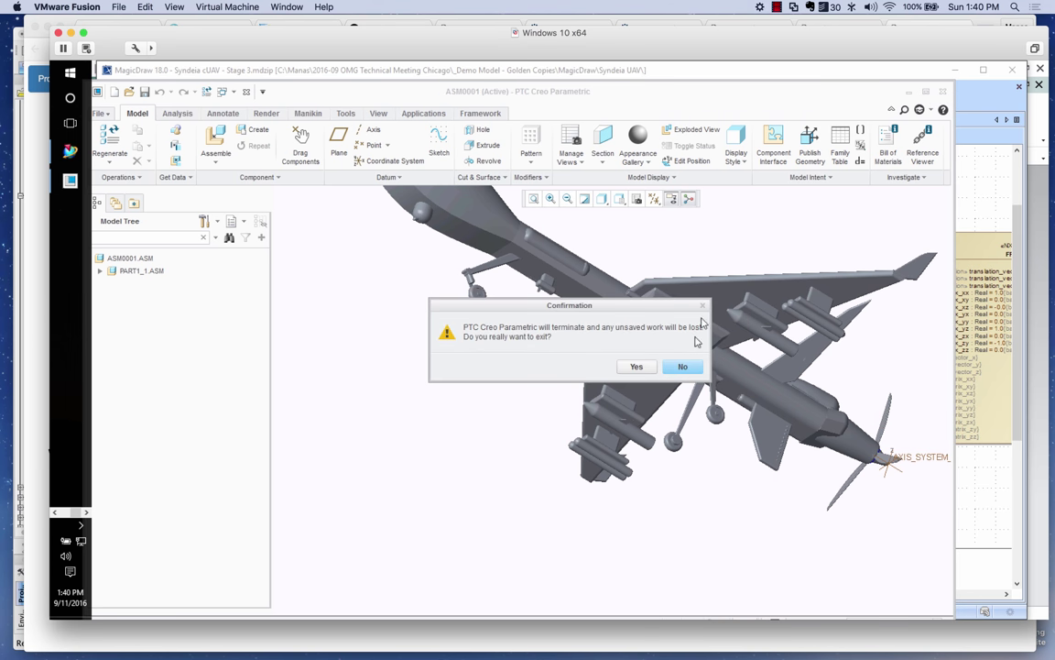
pyautogui.click(637, 367)
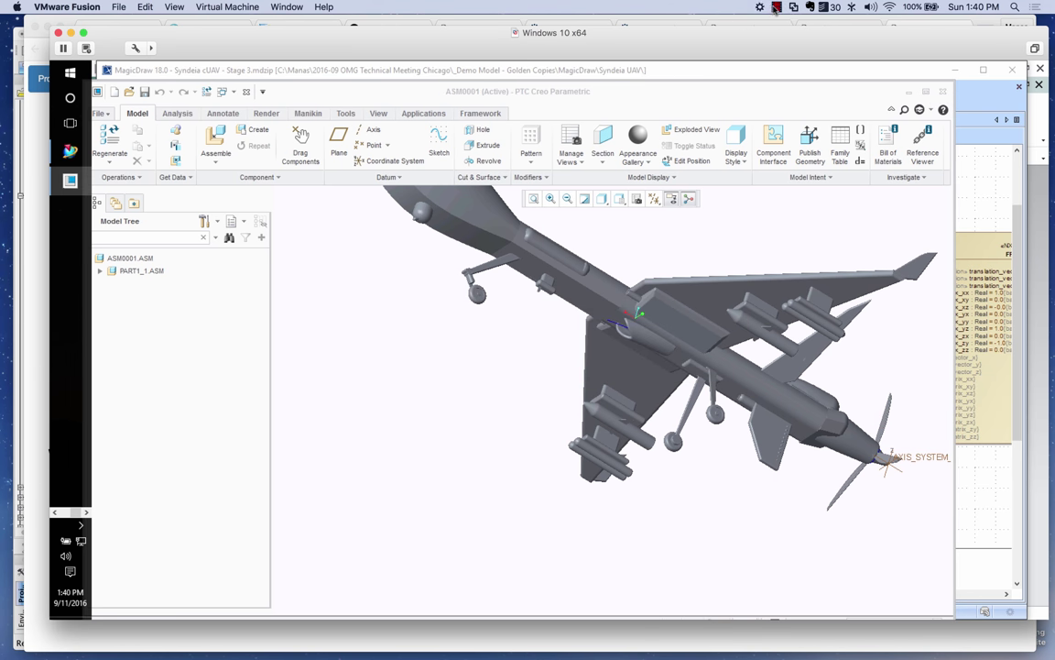
pyautogui.click(775, 8)
pyautogui.click(806, 33)
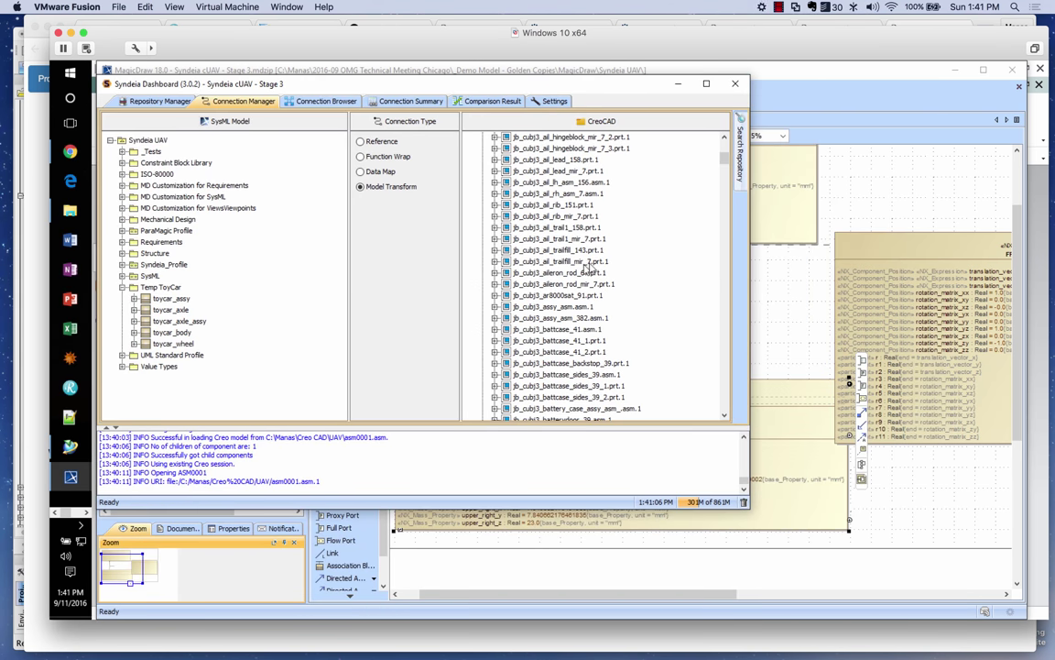
# Find the jb_cubj3_assy_asm_382.asm.1 assembly in the Plane folder of CreoCAD and load it.
pyautogui.scroll(7, 616, 260)
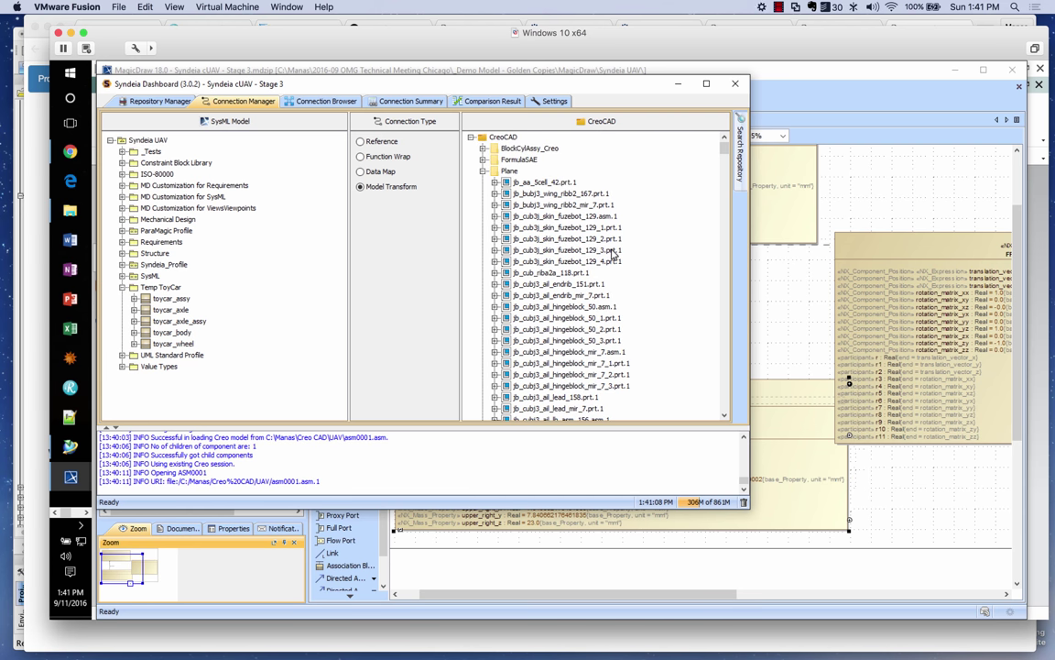
pyautogui.scroll(-4, 612, 255)
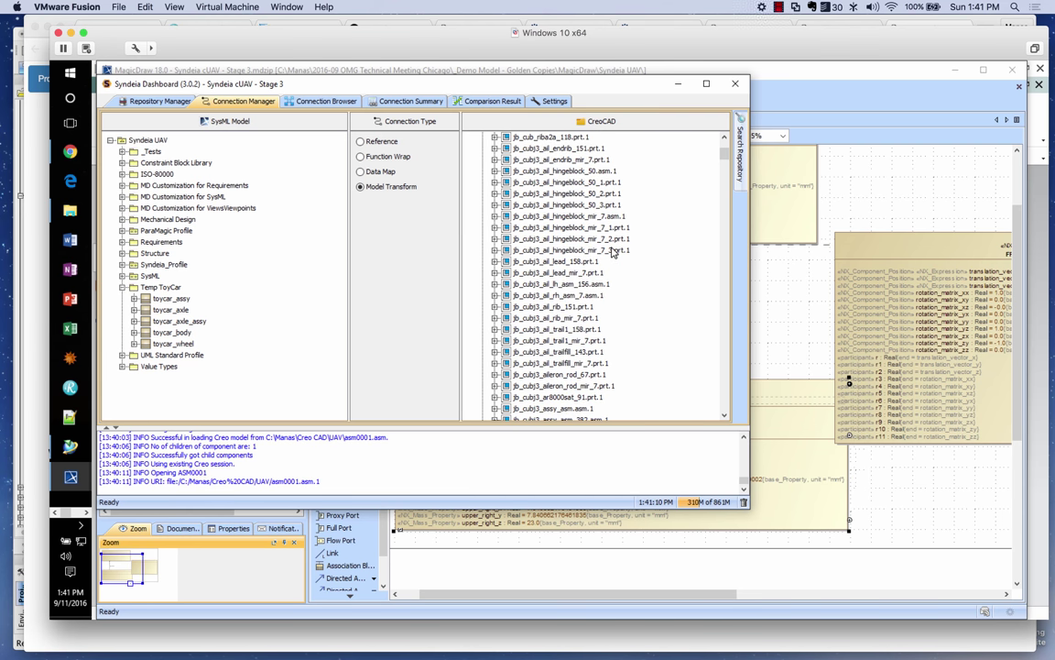
pyautogui.scroll(-3, 612, 253)
pyautogui.click(569, 307)
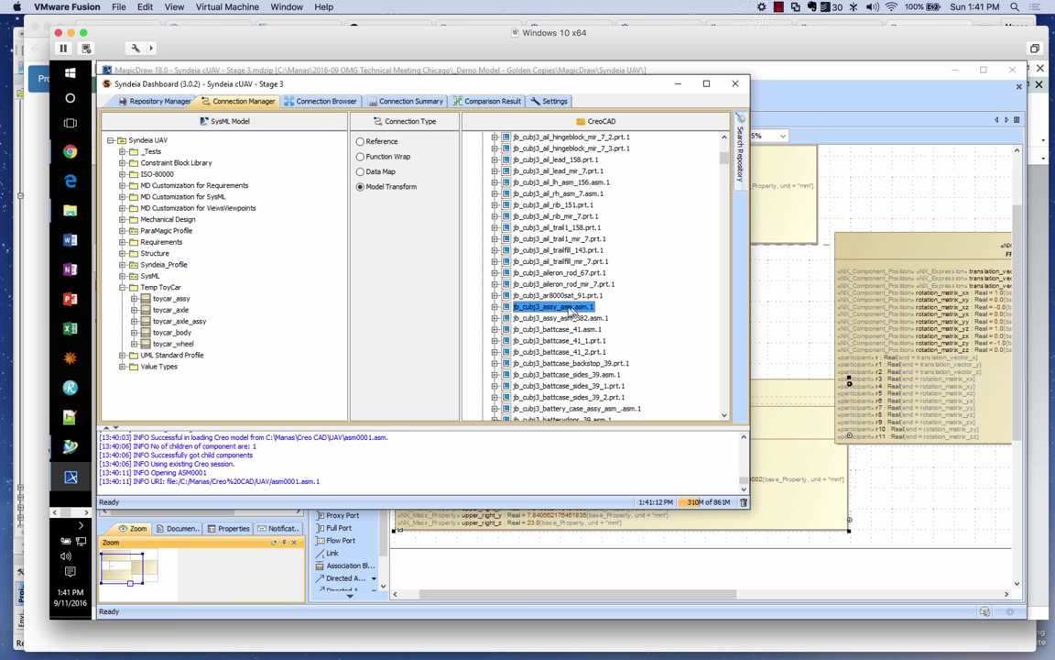
pyautogui.click(495, 318)
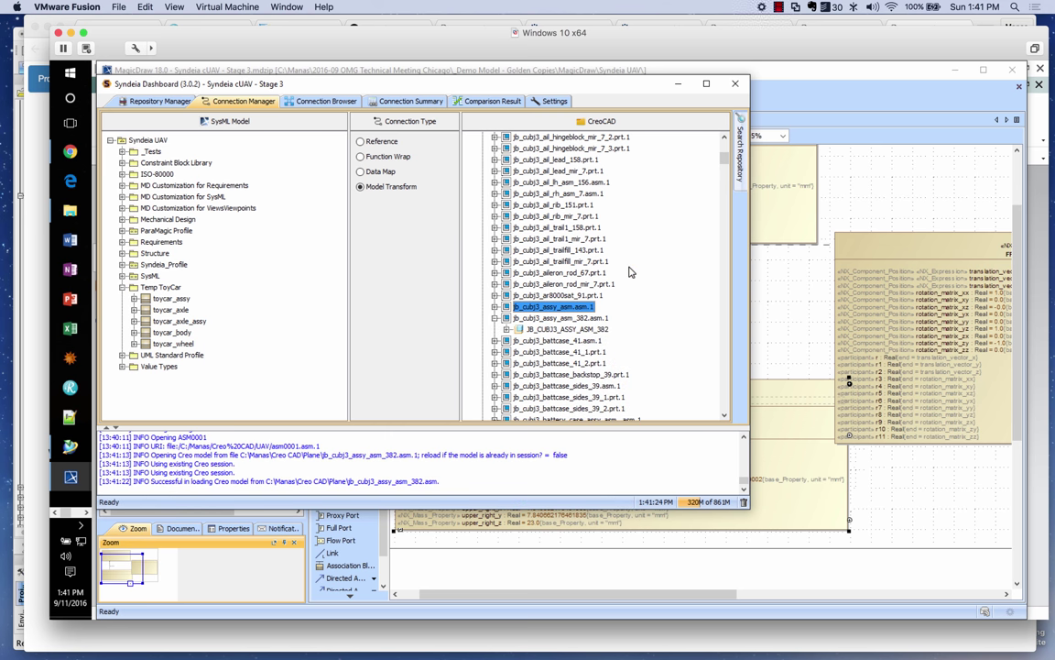
# Expand the JB_CUBJ3_ASSY_ASM_382 assembly and look through its child components.
pyautogui.click(509, 330)
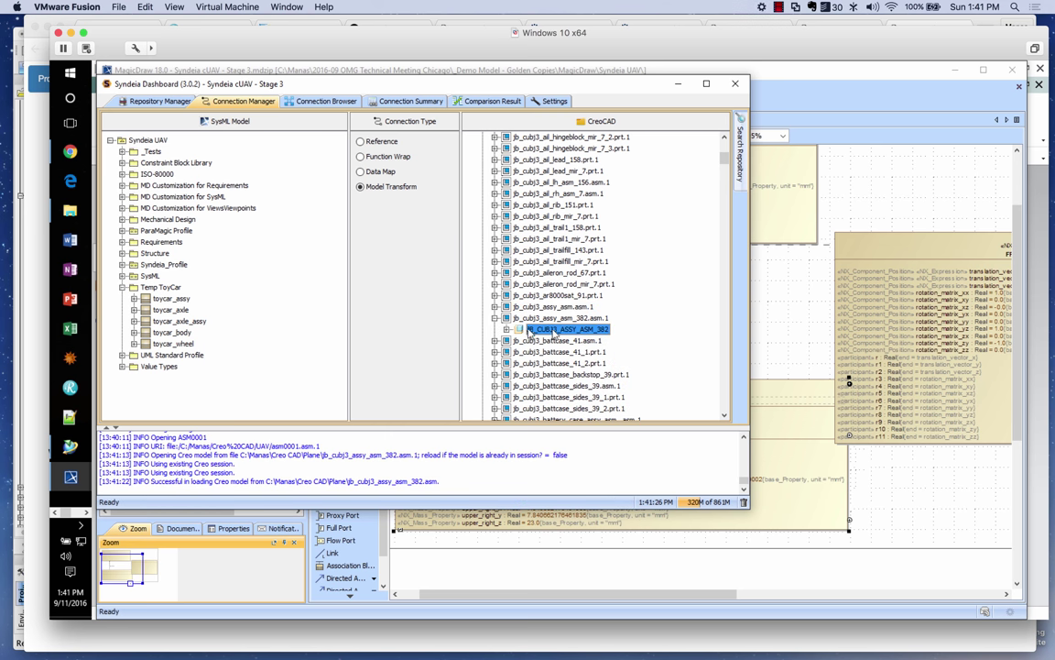
pyautogui.click(507, 330)
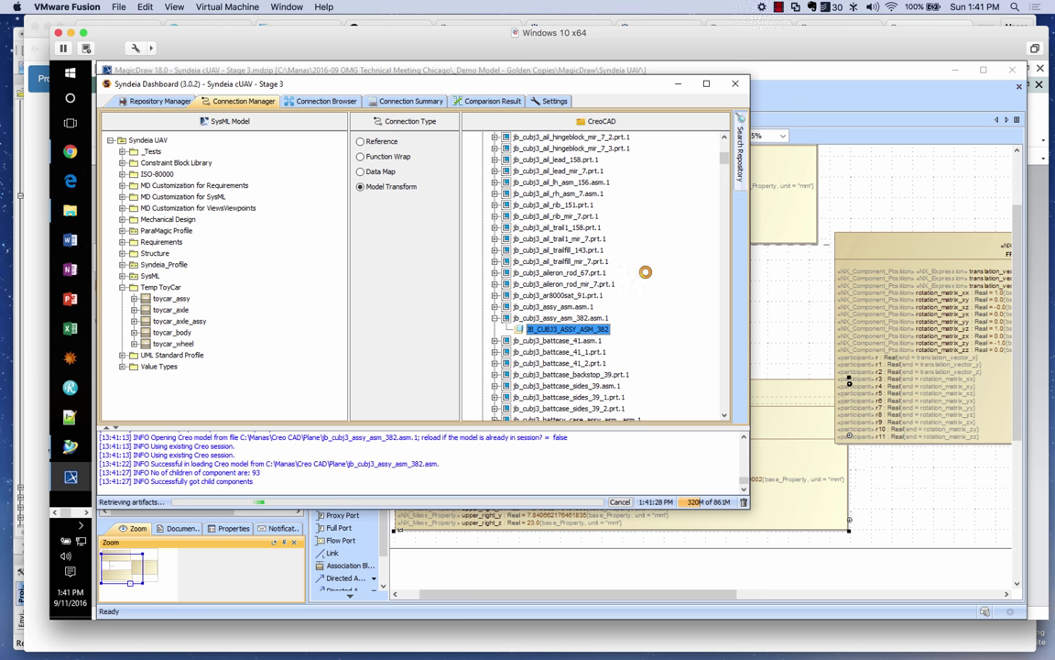
pyautogui.scroll(-5, 646, 220)
pyautogui.scroll(-10, 638, 236)
pyautogui.scroll(7, 632, 249)
pyautogui.scroll(6, 628, 249)
pyautogui.click(554, 229)
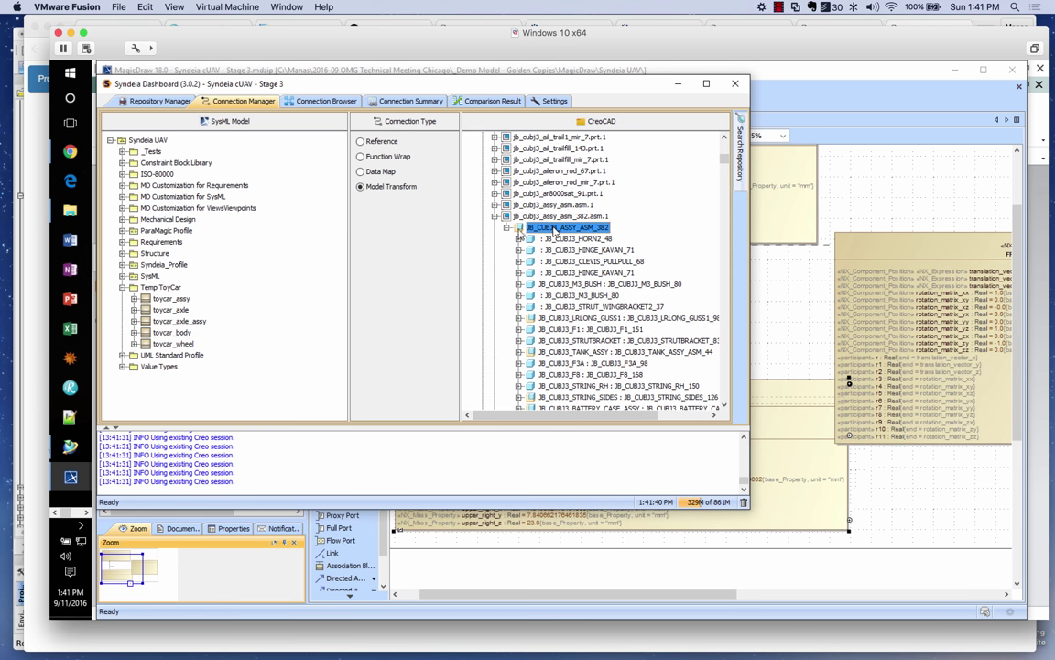
pyautogui.moveTo(554, 228); pyautogui.dragTo(158, 267)
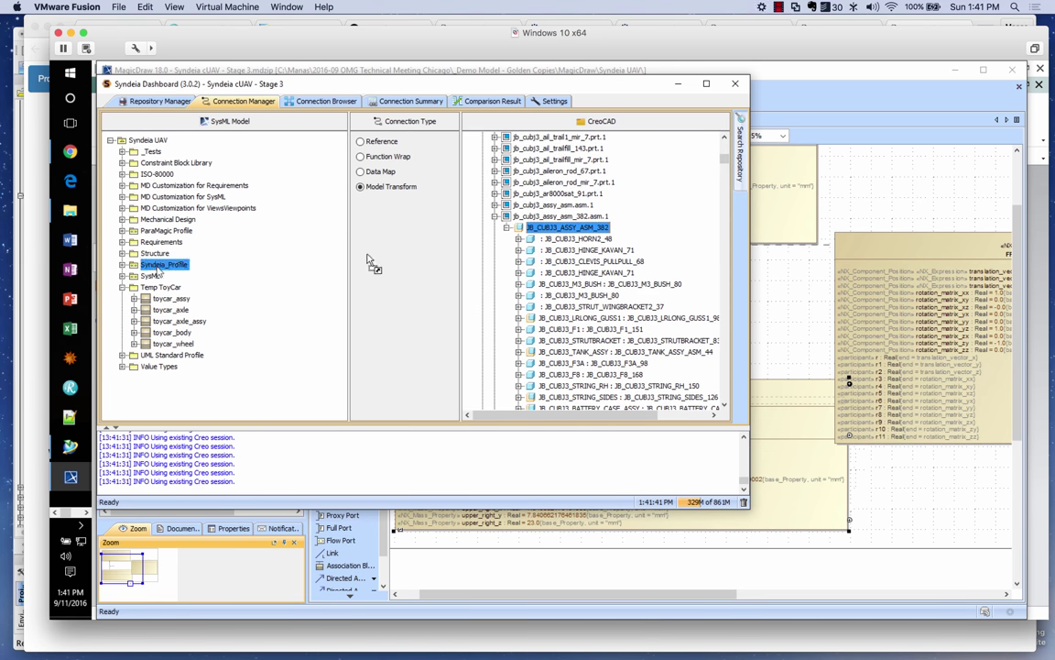
pyautogui.moveTo(369, 260); pyautogui.dragTo(436, 252)
# Open the JB_CUBJ3_ASSY_ASM_382 assembly in PTC Creo Parametric and dismiss the embedded welcome browser.
pyautogui.rightClick(600, 228)
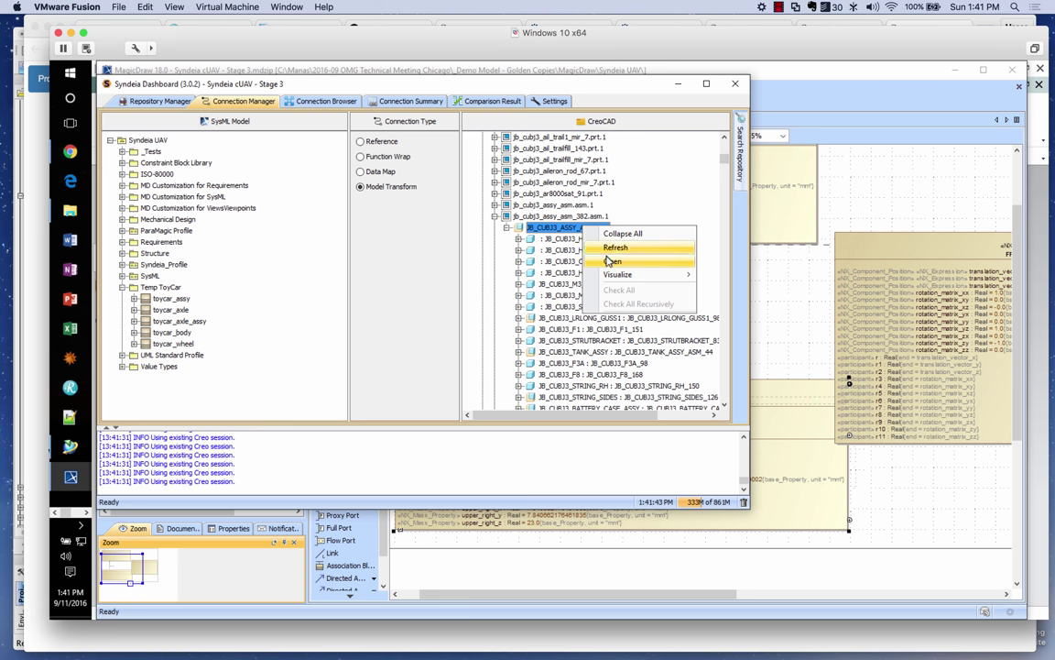
pyautogui.click(610, 261)
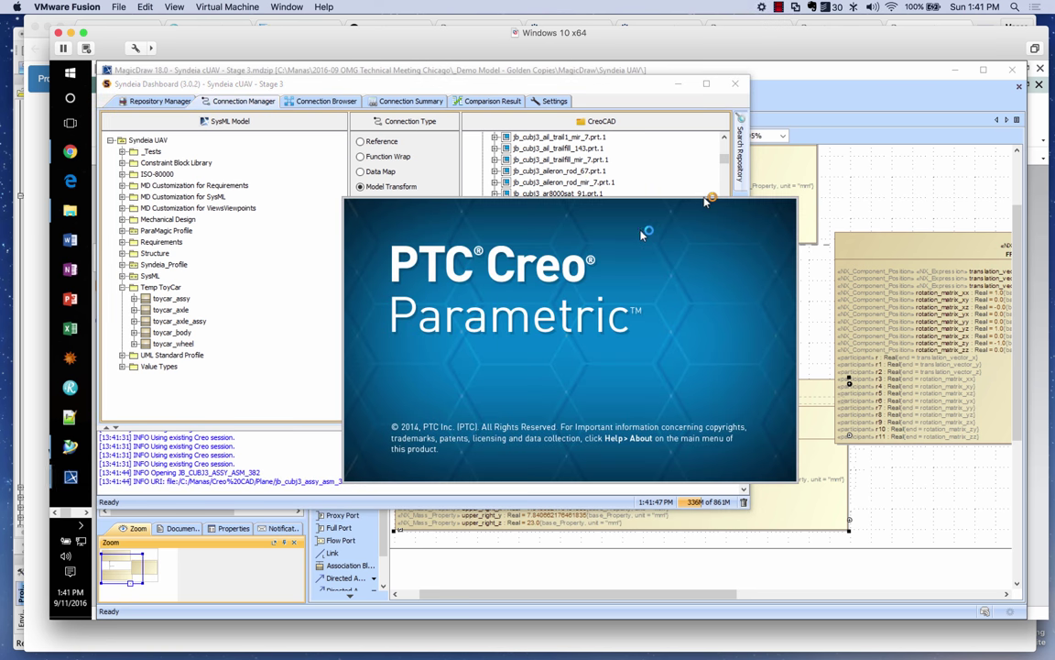
pyautogui.click(778, 7)
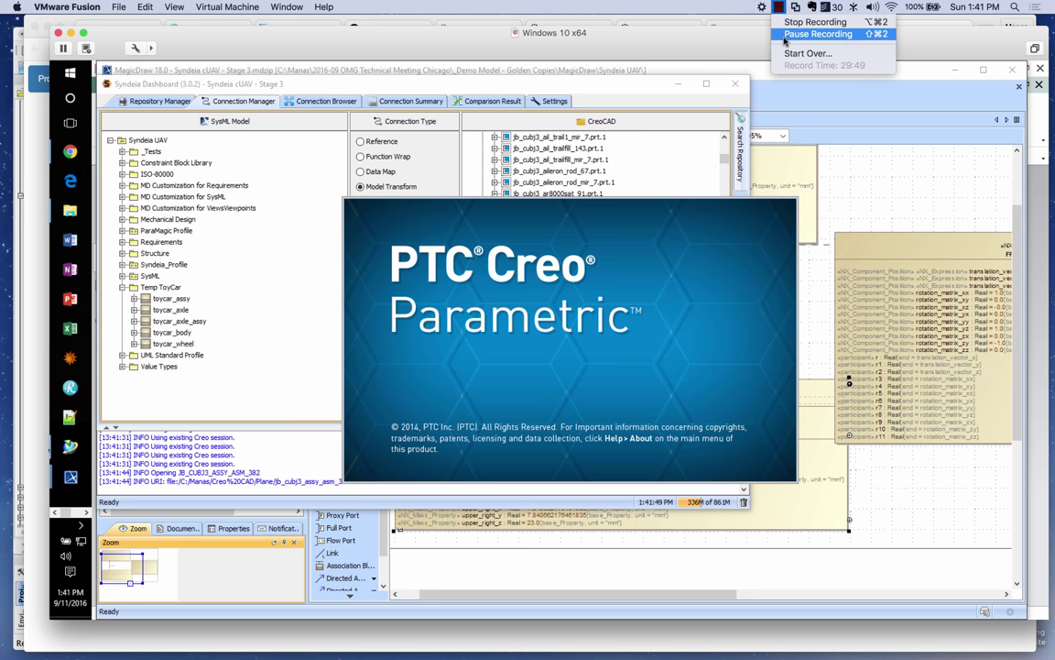
pyautogui.click(806, 34)
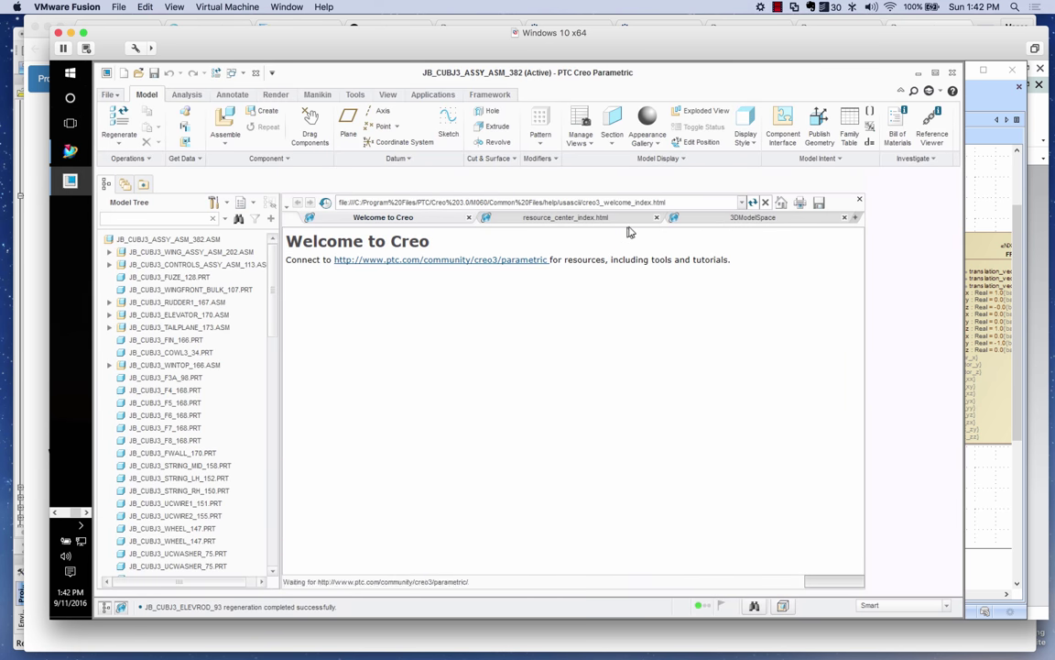
pyautogui.click(776, 183)
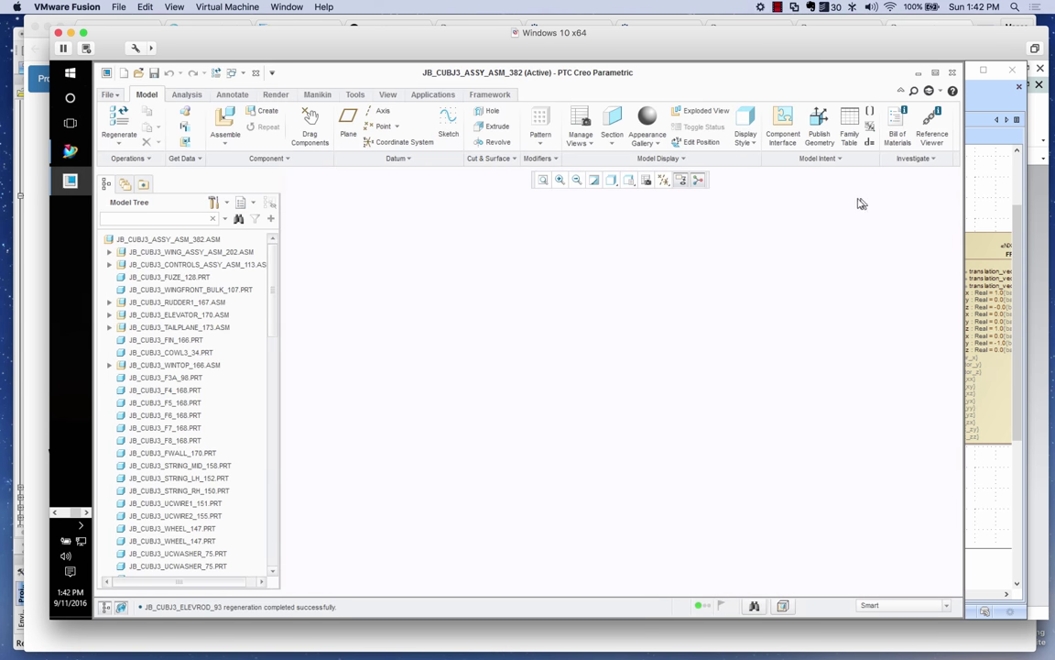
# Turn off the display of all datum axes, points, coordinate systems and planes, and rotate the airplane to view its side and nose.
pyautogui.click(663, 180)
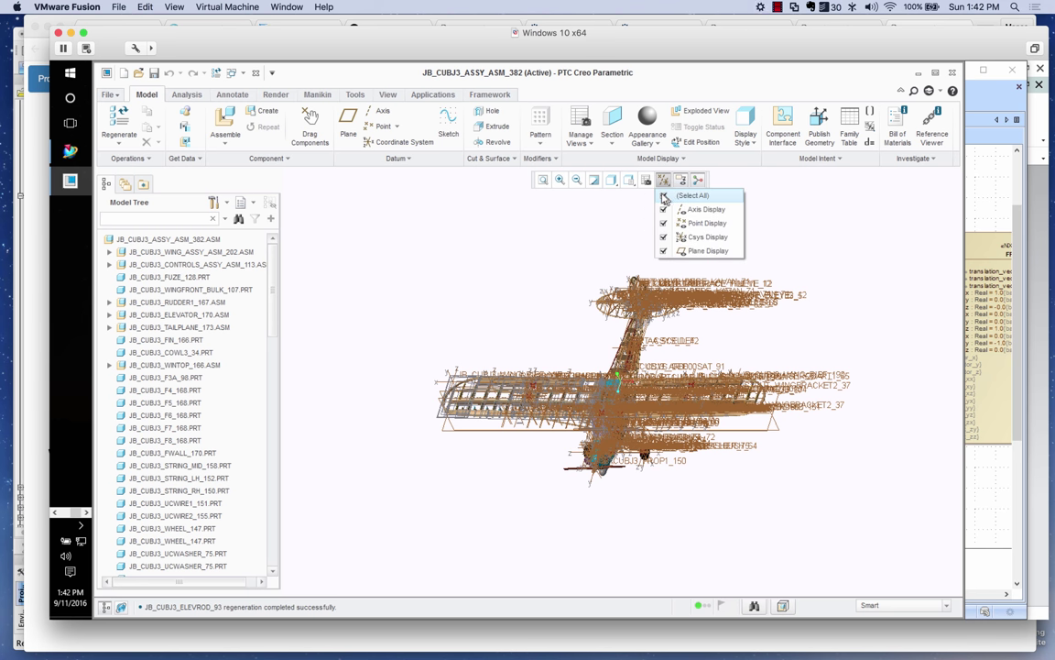
pyautogui.click(664, 196)
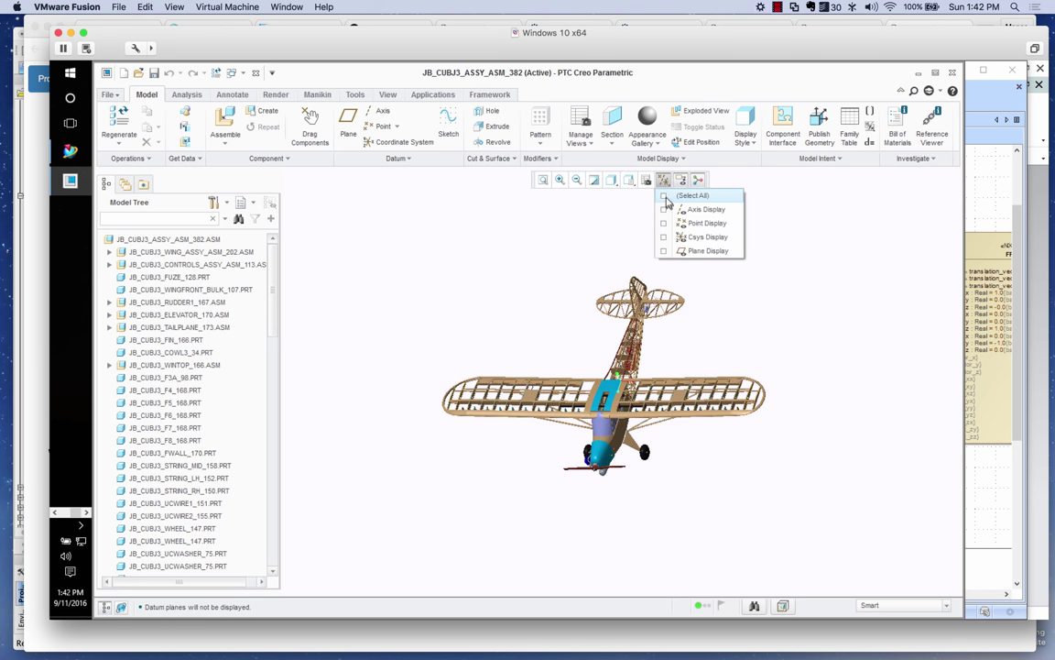
pyautogui.click(683, 330)
pyautogui.moveTo(700, 348); pyautogui.dragTo(785, 318)
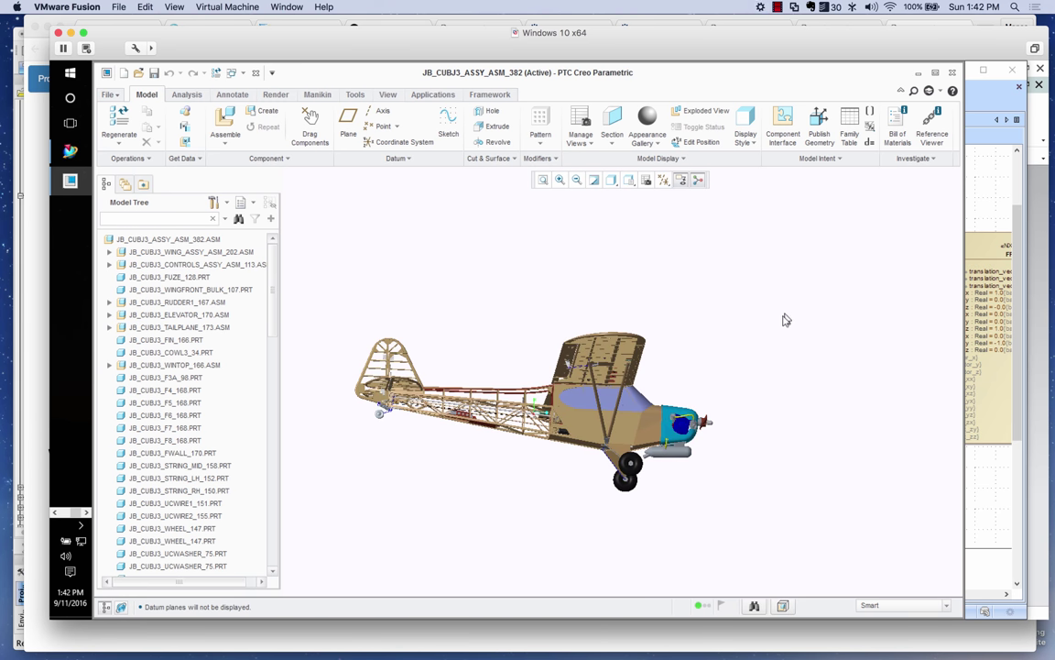
pyautogui.moveTo(725, 359); pyautogui.dragTo(648, 358)
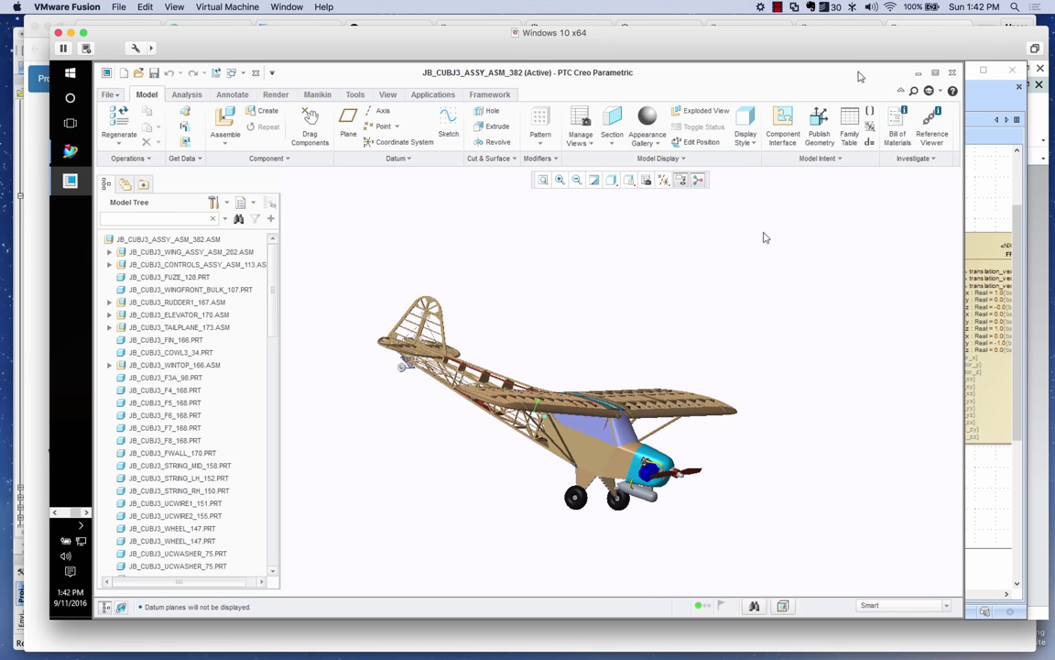
pyautogui.click(777, 7)
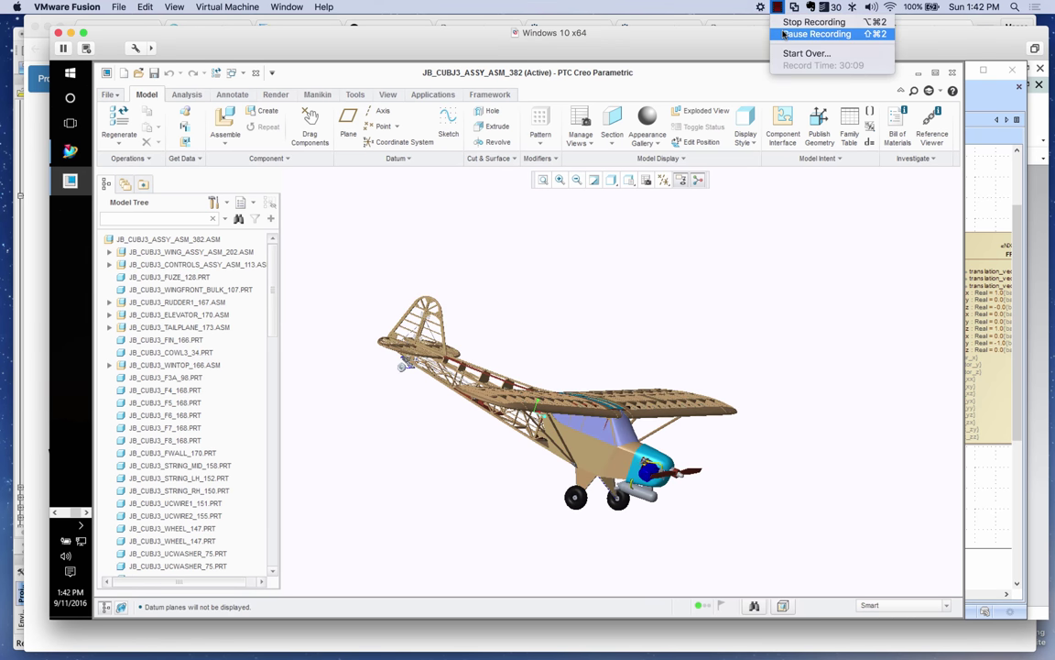
pyautogui.click(784, 34)
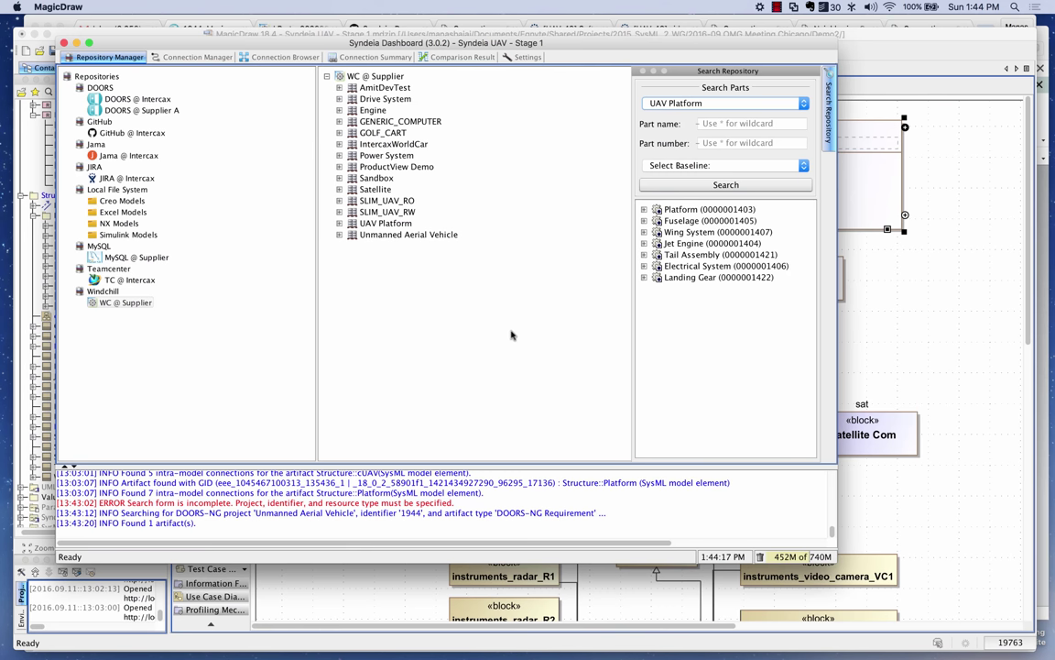
# Search the Unmanned Aerial Vehicle project of DOORS @ Intercax for the DOORS-NG Requirement with identifier 1944.
pyautogui.click(111, 99)
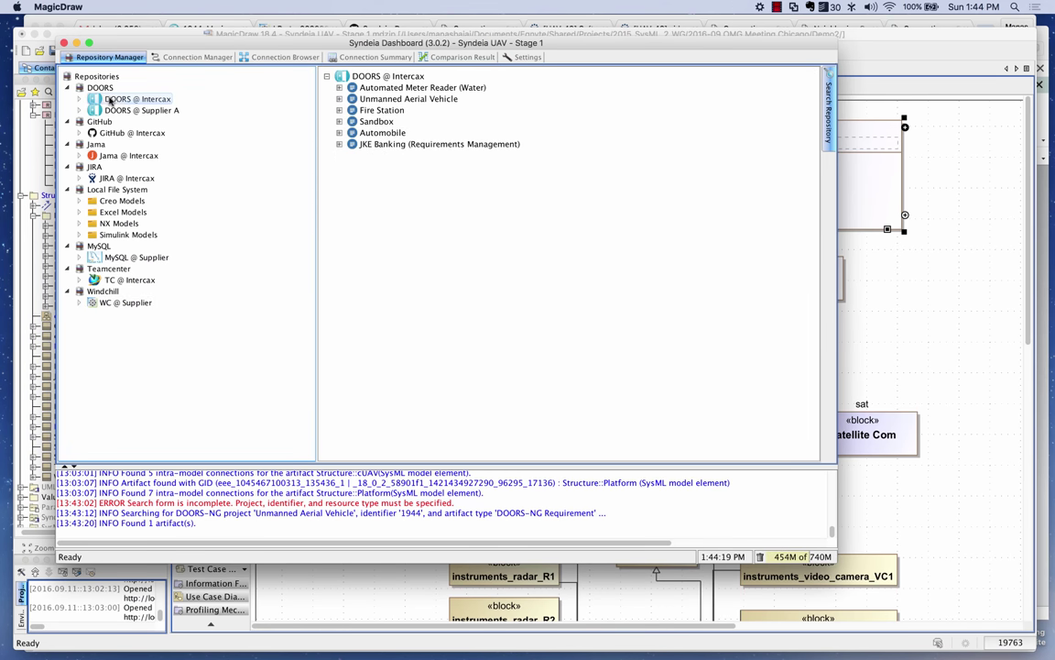
pyautogui.click(828, 108)
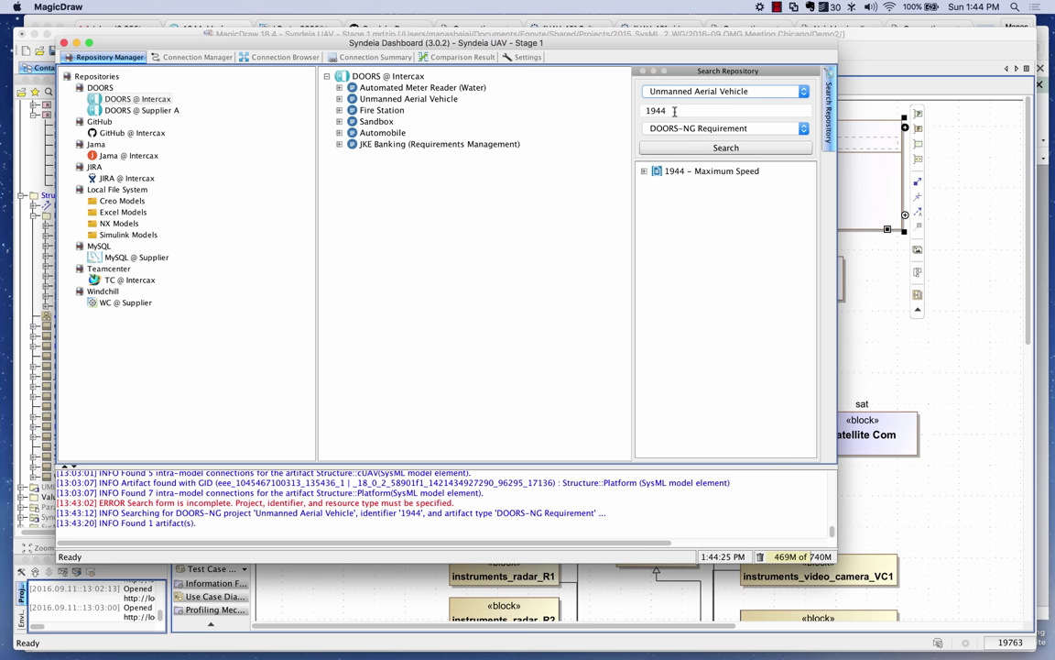
pyautogui.click(674, 110)
pyautogui.doubleClick(675, 111)
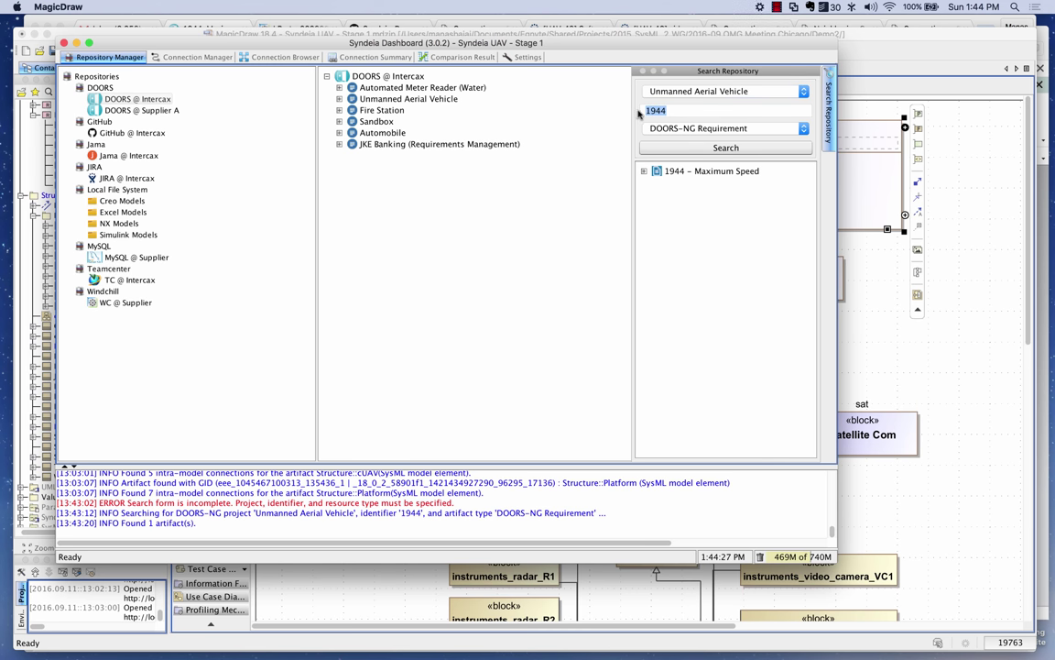
pyautogui.click(725, 148)
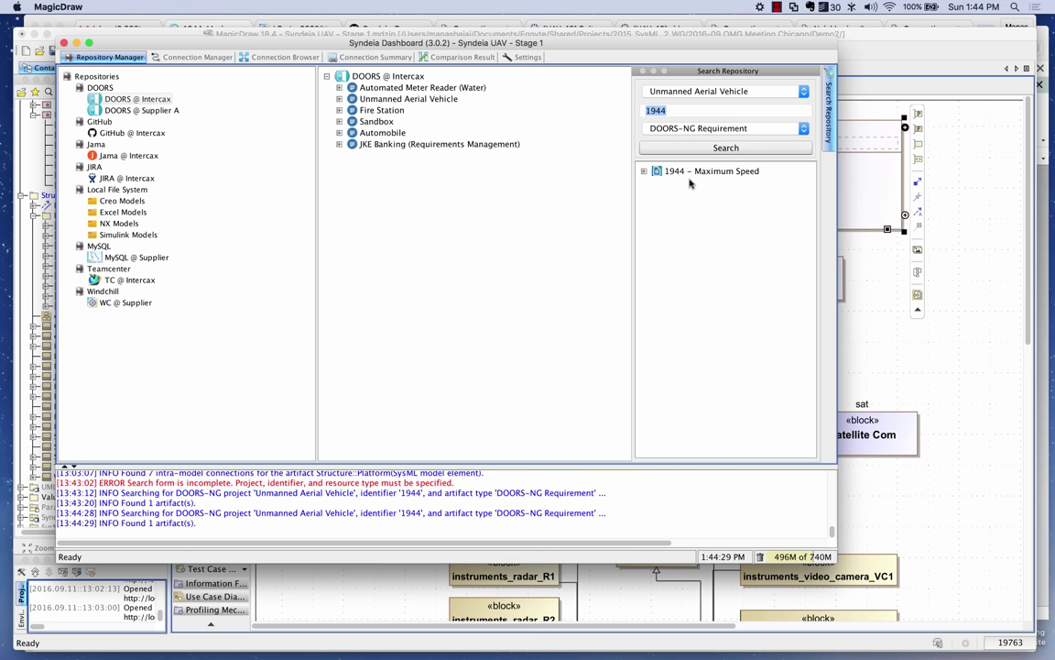
pyautogui.click(697, 92)
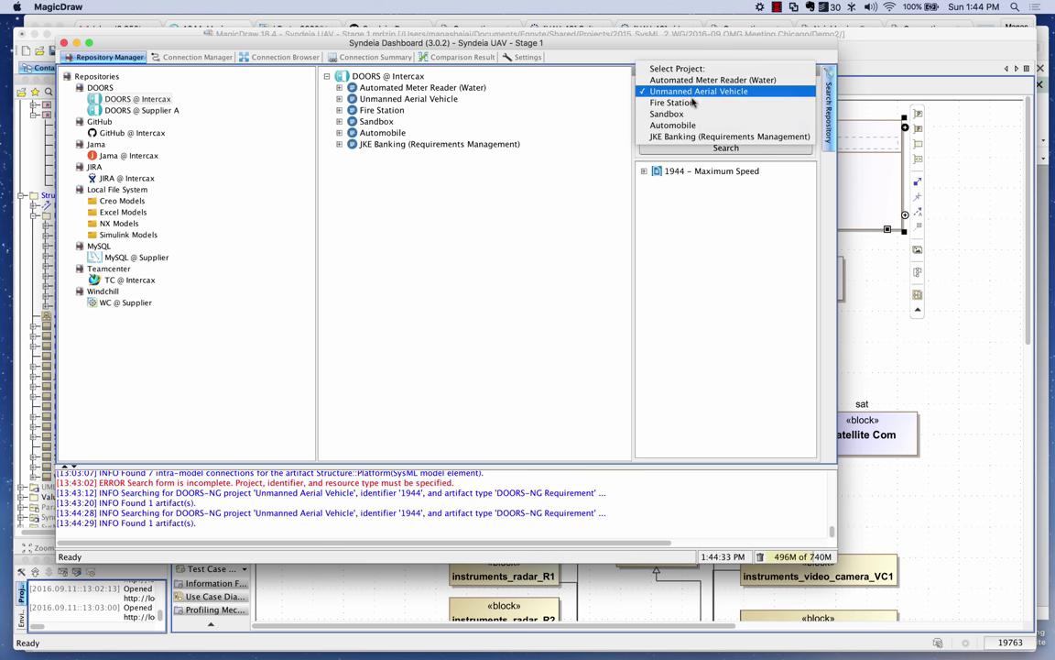
pyautogui.click(698, 91)
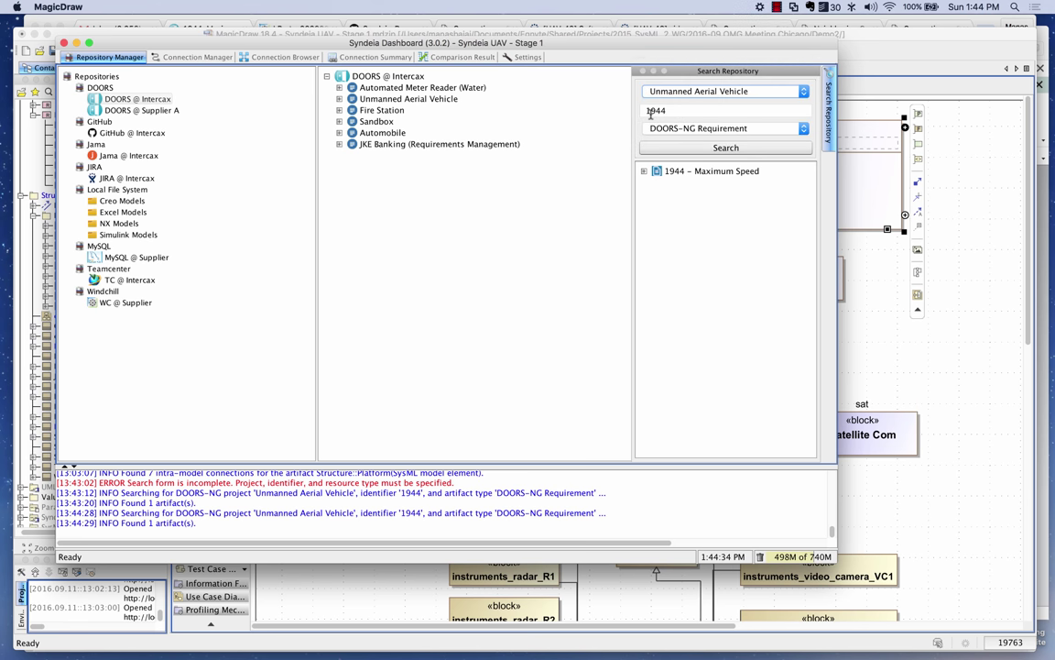
pyautogui.click(706, 147)
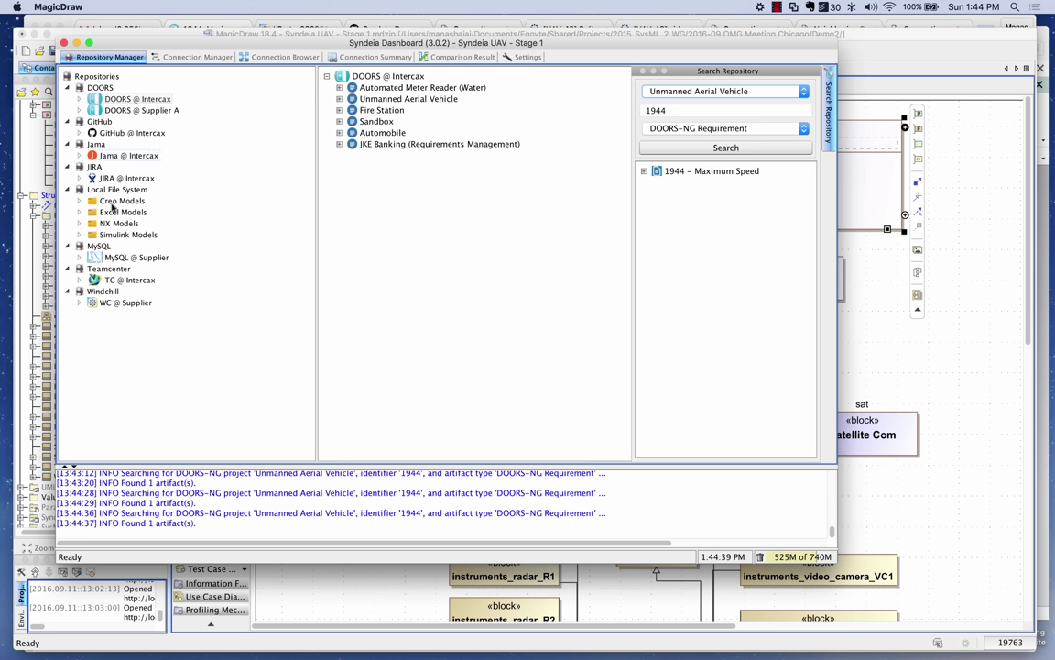
# In the MySQL @ Supplier search form, choose the instruments database and thermal_camera table, and then switch from Simple to Advanced query mode.
pyautogui.click(119, 261)
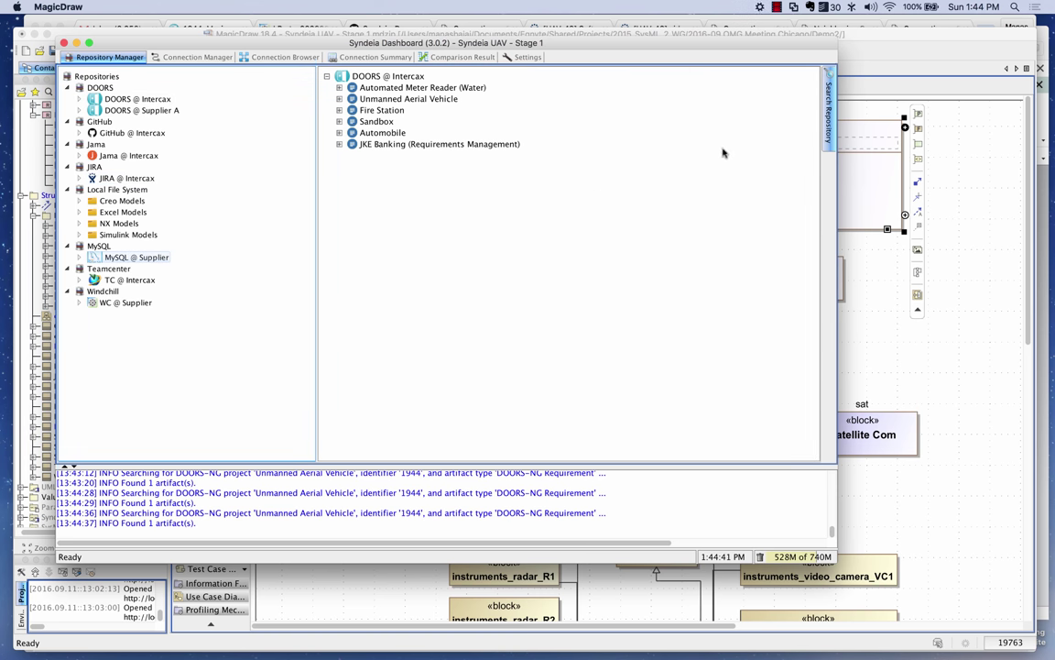
pyautogui.click(829, 108)
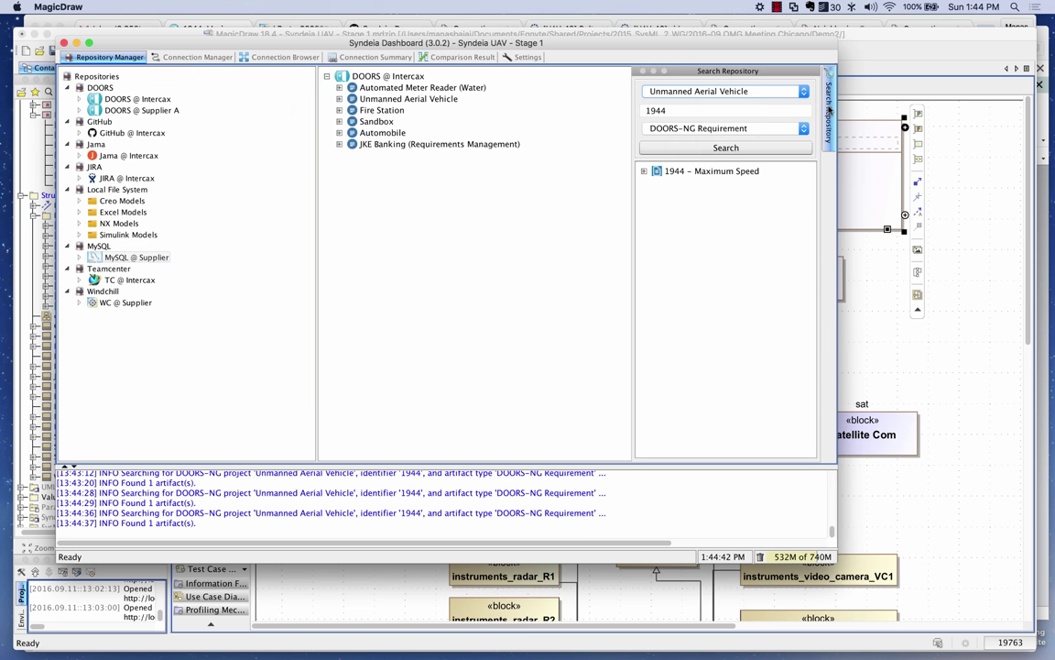
pyautogui.click(162, 259)
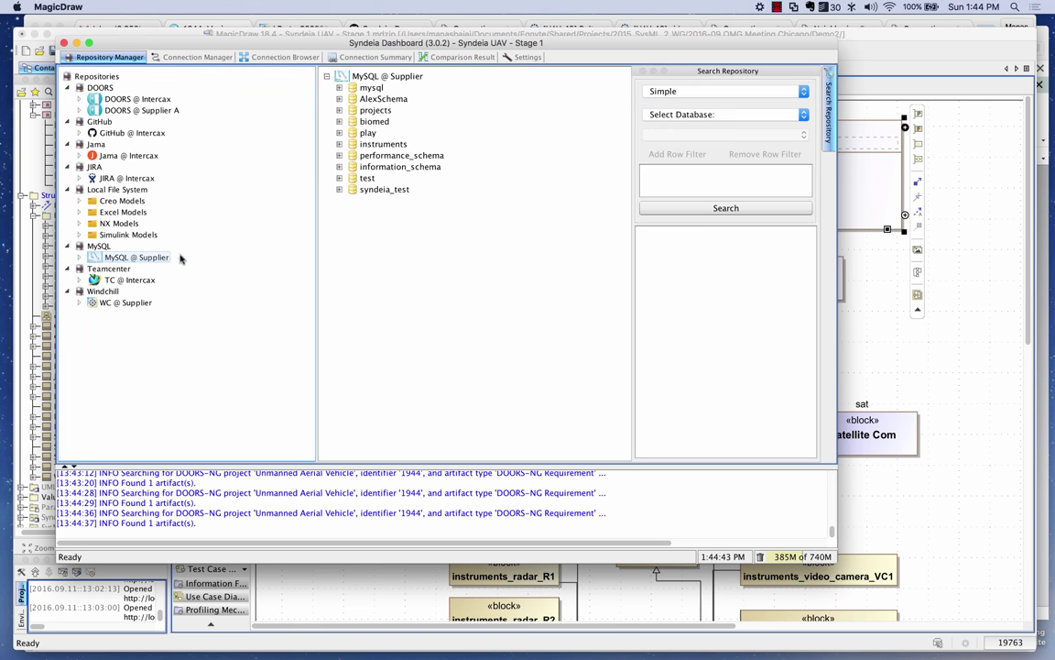
pyautogui.click(706, 94)
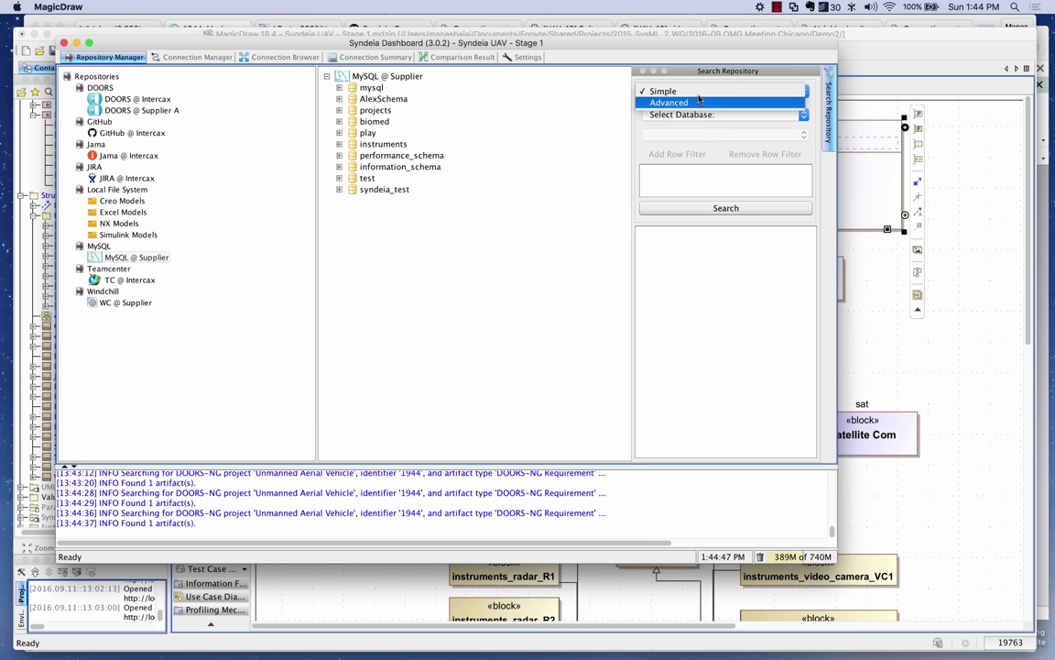
pyautogui.click(697, 114)
pyautogui.click(697, 113)
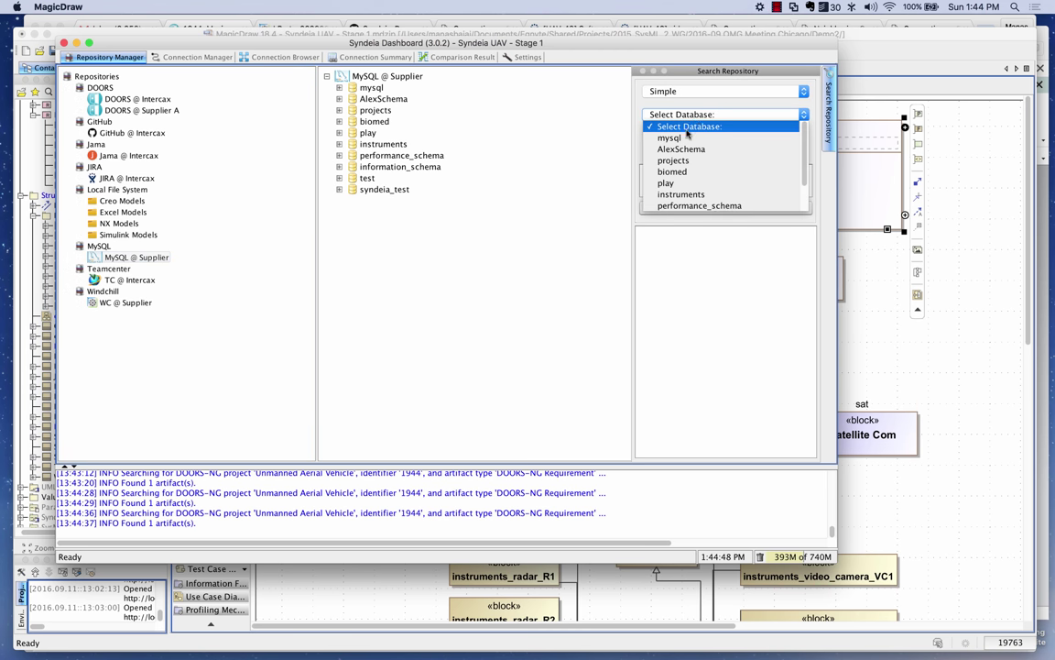
pyautogui.click(685, 195)
pyautogui.click(689, 133)
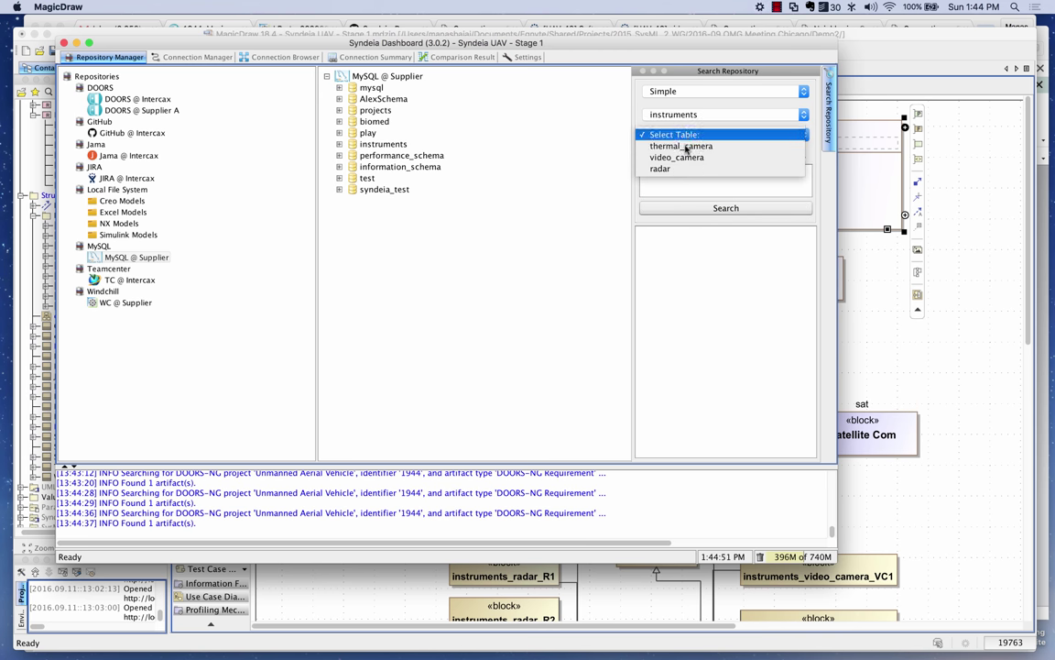
pyautogui.click(682, 145)
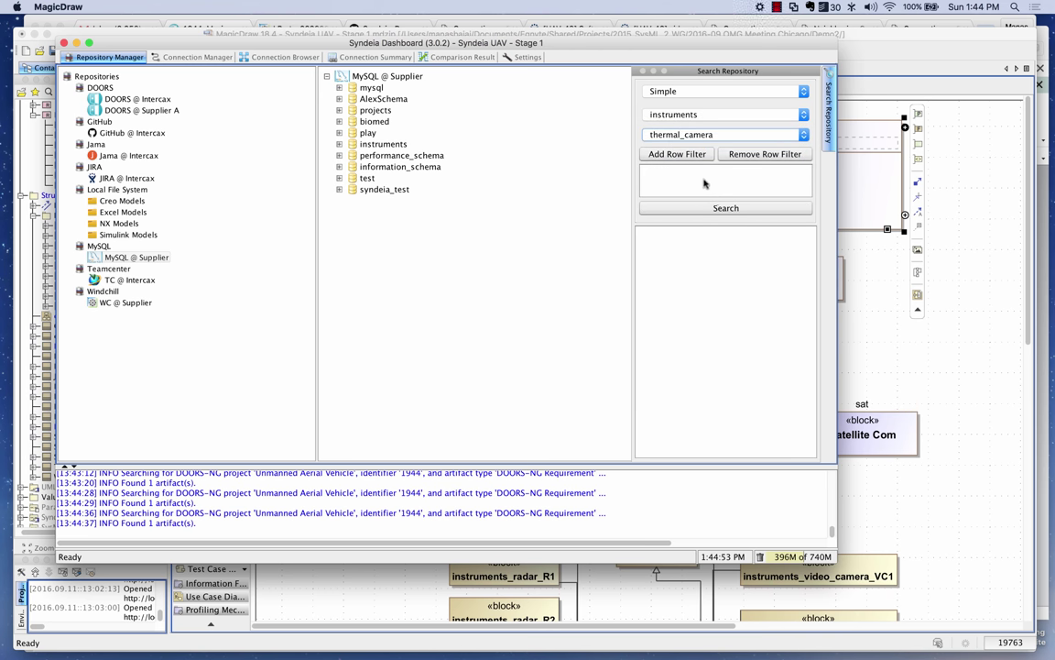
pyautogui.click(702, 96)
pyautogui.click(687, 105)
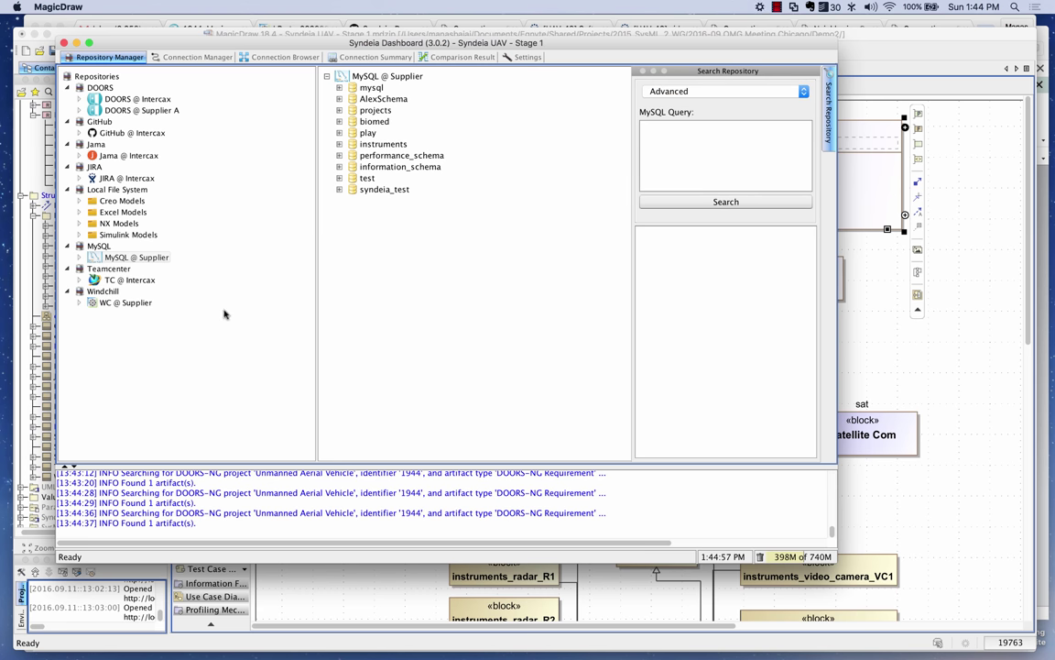
# Search the UAV Platform product of WC @ Supplier for parts named Jet* and select the Jet Engine part.
pyautogui.click(130, 302)
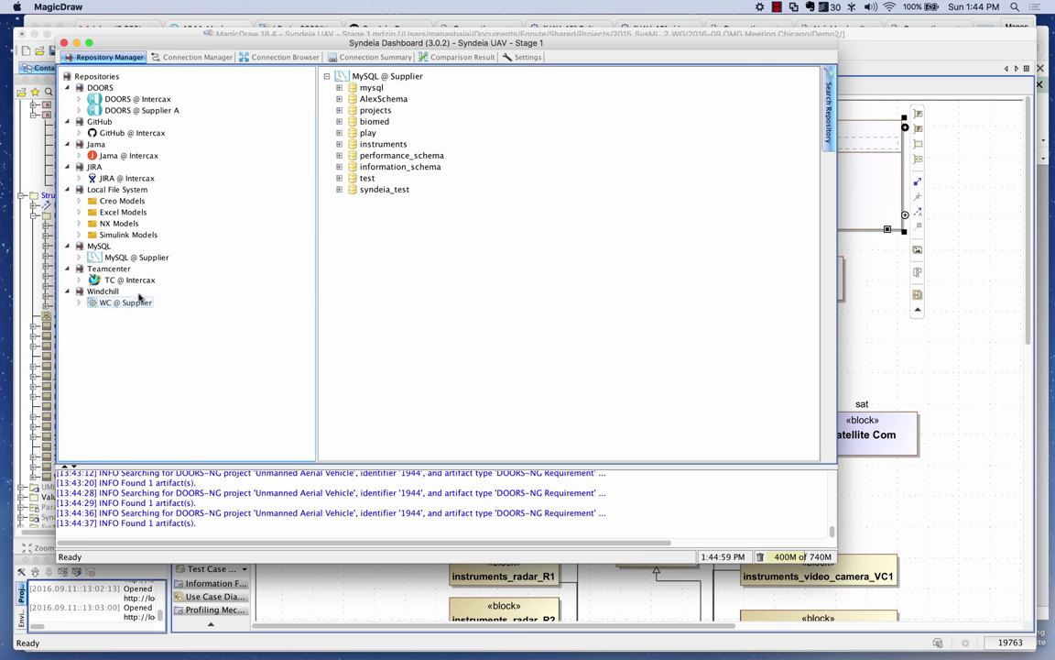
pyautogui.click(828, 128)
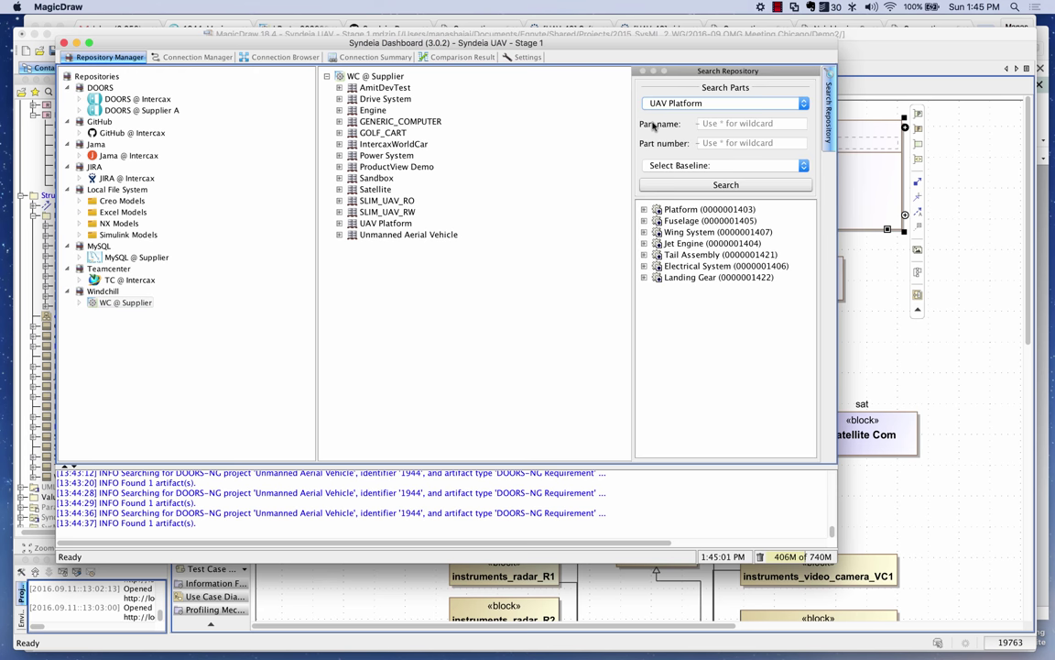
pyautogui.click(724, 103)
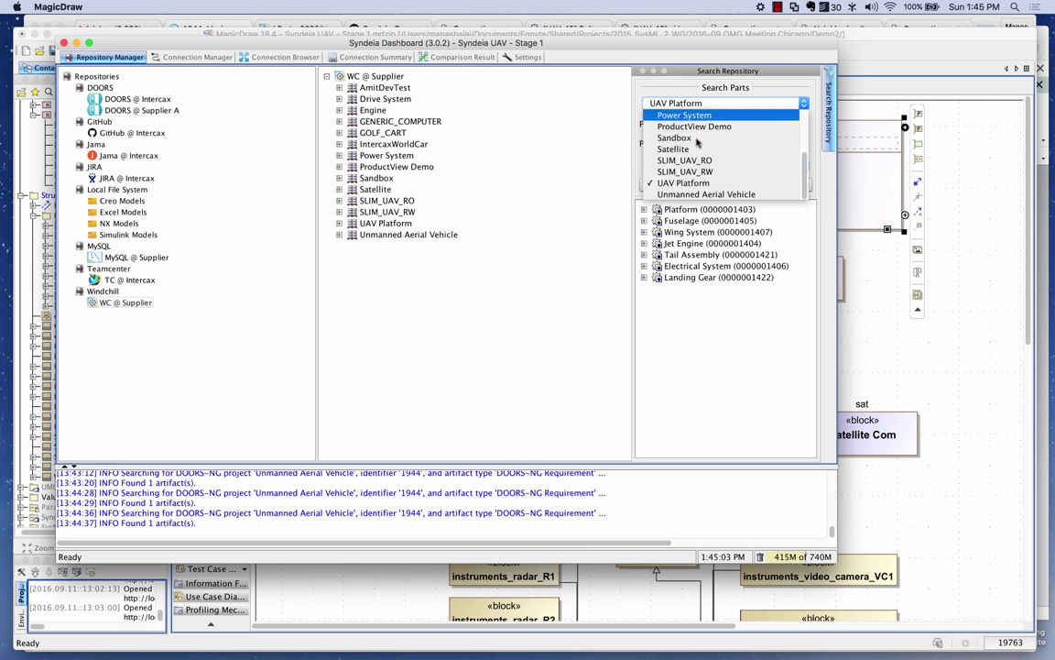
pyautogui.click(729, 183)
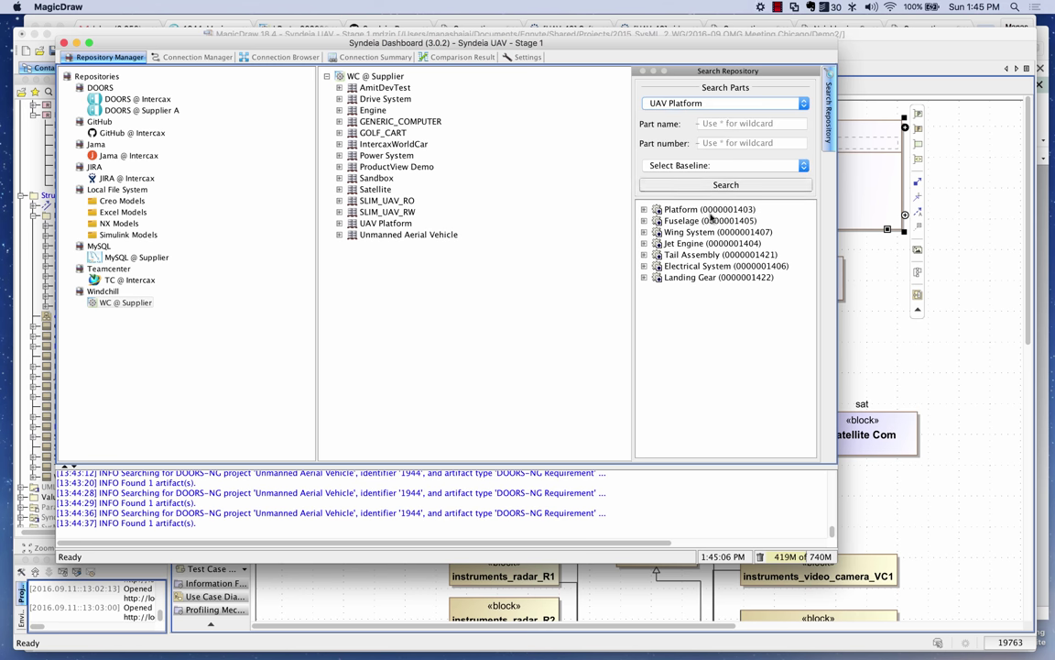
pyautogui.click(729, 127)
pyautogui.write('Jet*')
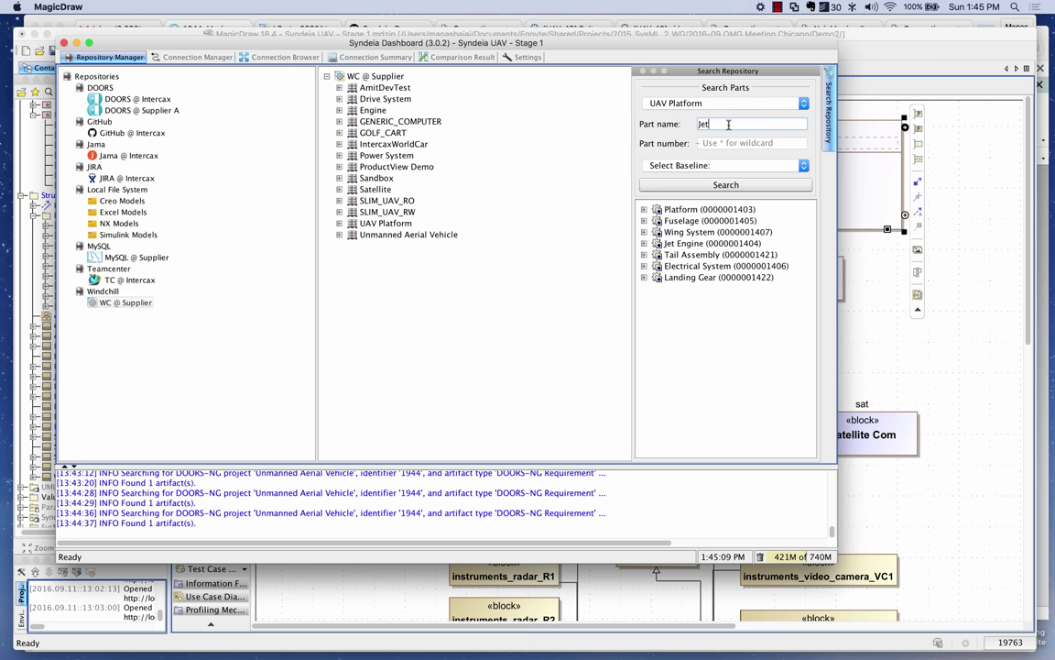
pyautogui.click(745, 185)
pyautogui.click(717, 211)
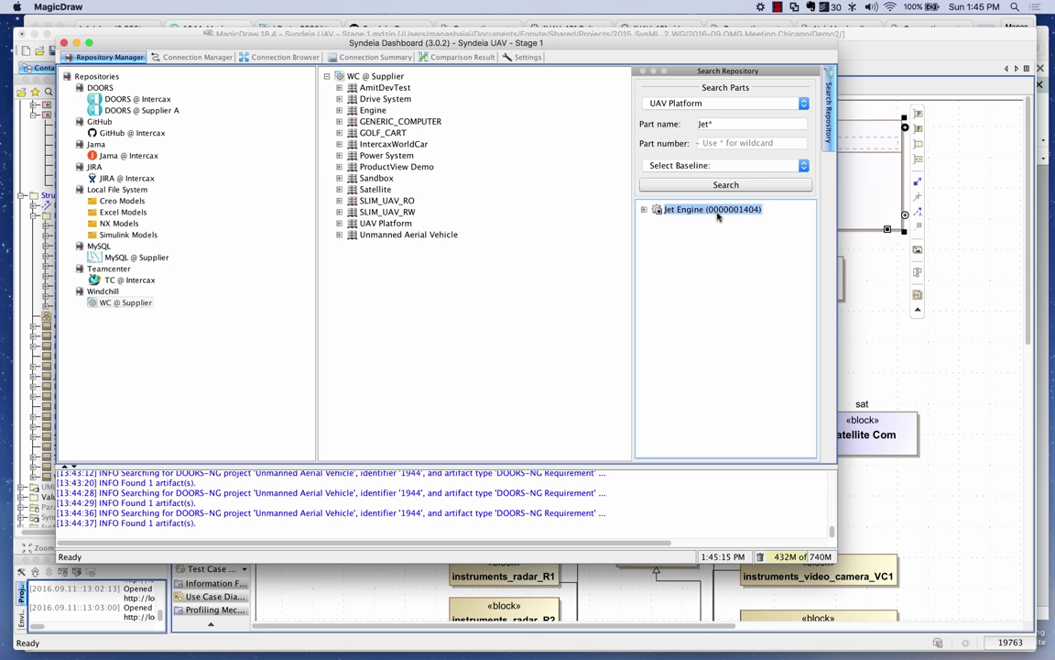
# Show the Connection Manager and set WC @ Supplier as the repository opposite the SysML model.
pyautogui.click(211, 58)
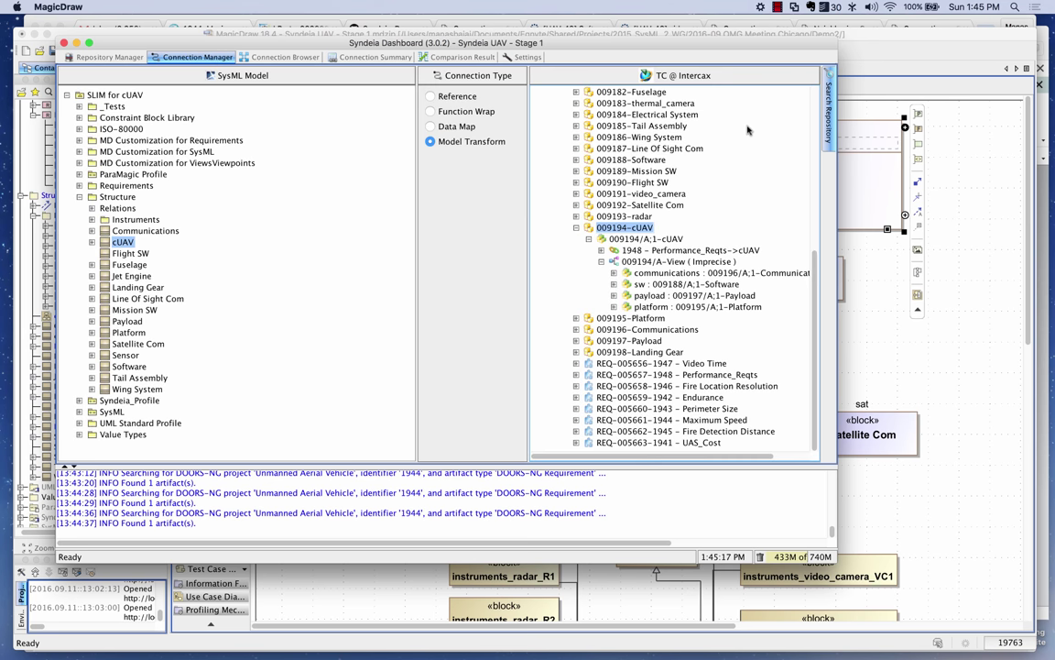
pyautogui.click(830, 115)
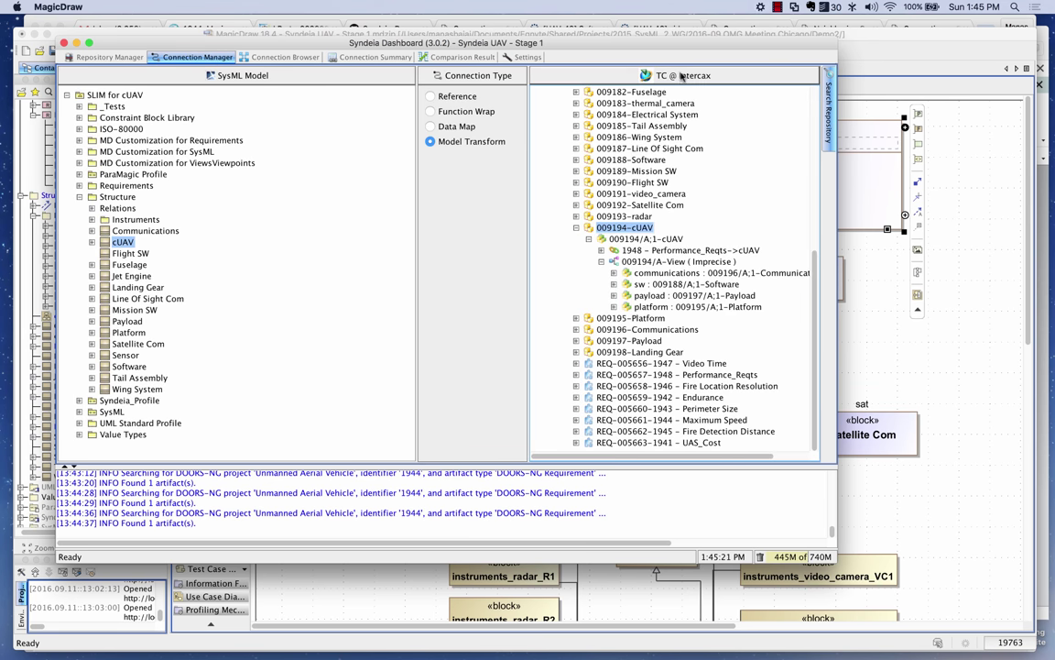
pyautogui.click(605, 76)
pyautogui.click(586, 308)
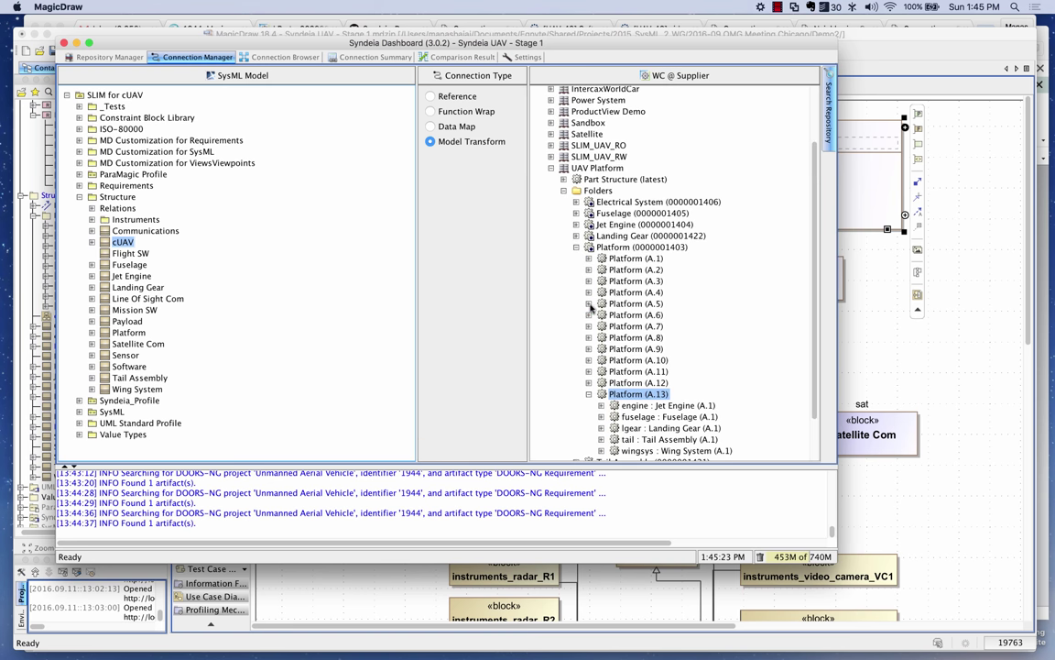
# Within the Connection Manager, search the UAV Platform product for parts named Jet* and pick the Jet Engine part.
pyautogui.click(829, 115)
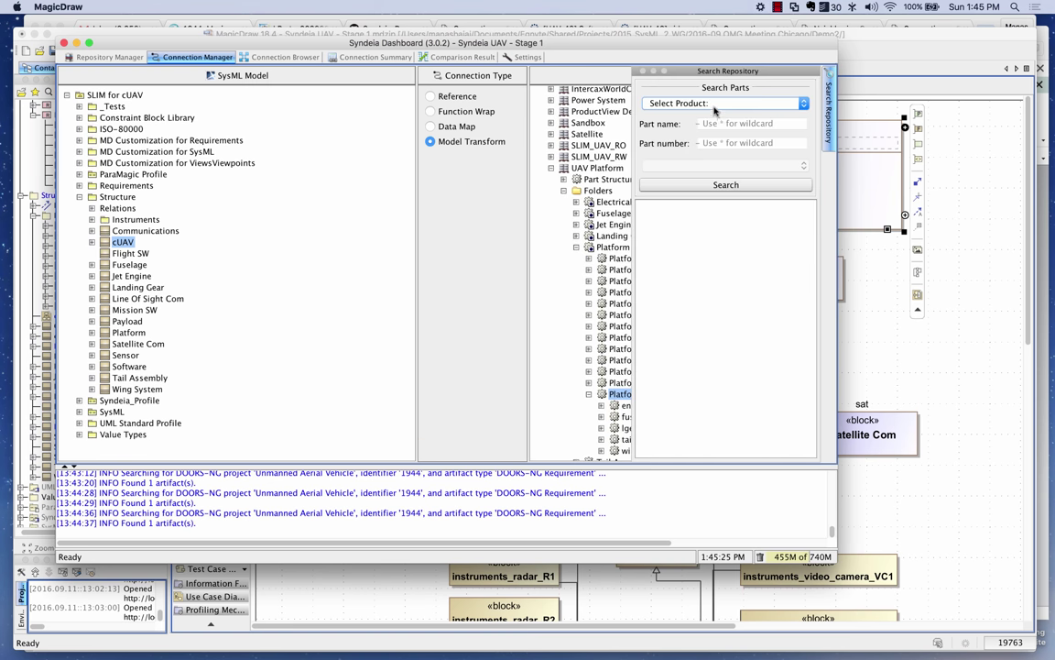
pyautogui.click(650, 104)
pyautogui.scroll(-3, 694, 165)
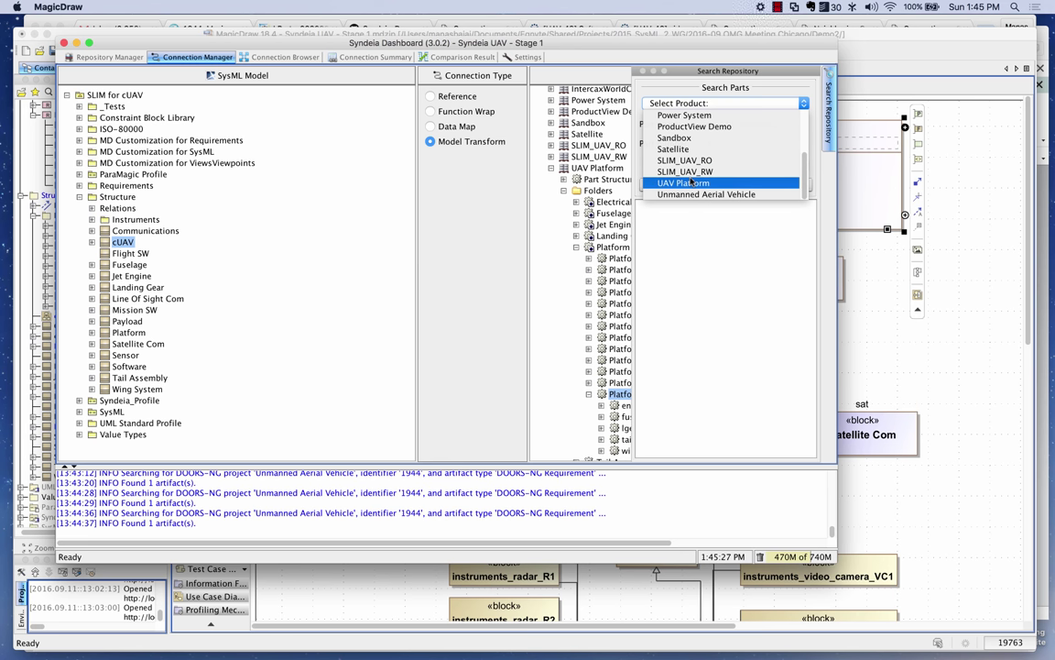
pyautogui.click(688, 183)
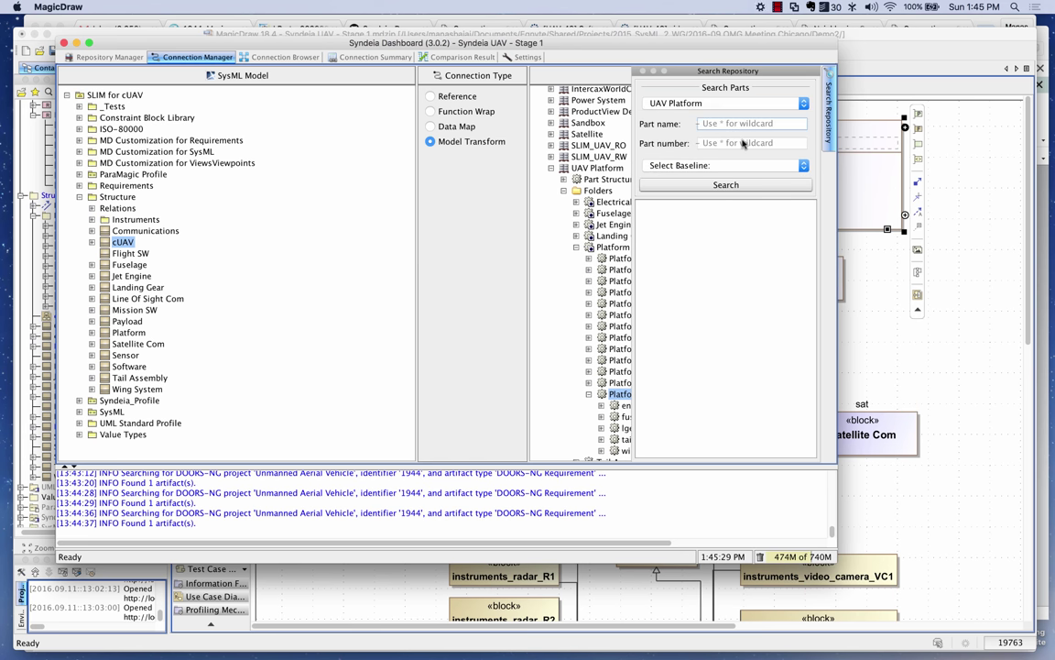
pyautogui.write('Jet*')
pyautogui.click(721, 185)
pyautogui.moveTo(695, 209); pyautogui.dragTo(641, 238)
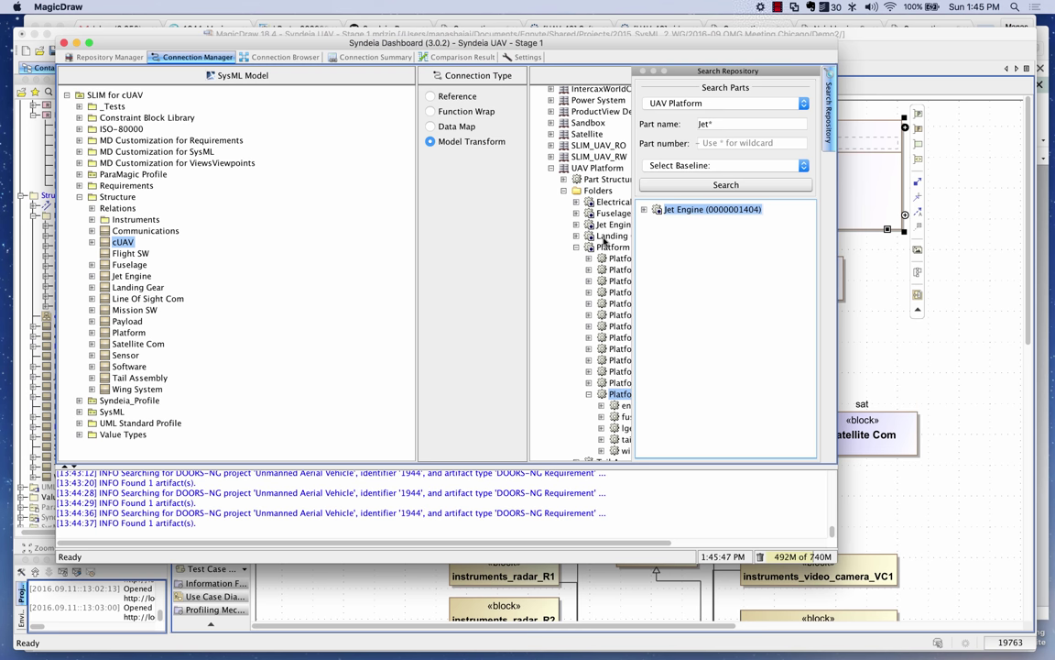
# Move the dashboard aside and open the cUAV block's connected artifacts 009194/A;1-cUAV and UAV-49 from the structure diagram.
pyautogui.moveTo(490, 43); pyautogui.dragTo(532, 507)
pyautogui.click(404, 235)
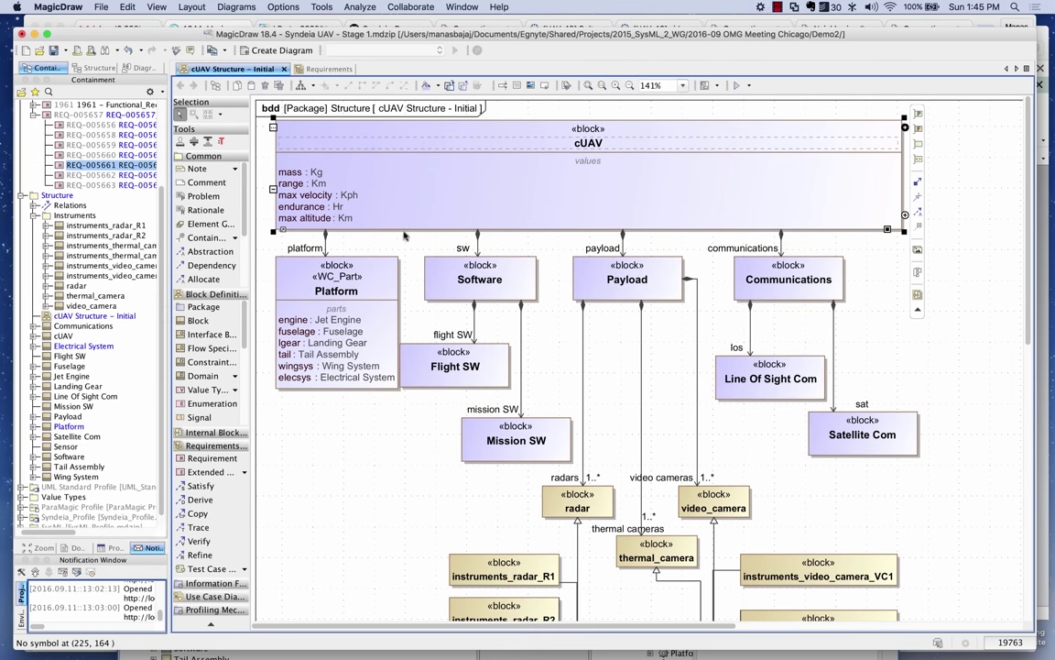
pyautogui.rightClick(465, 137)
pyautogui.moveTo(511, 340)
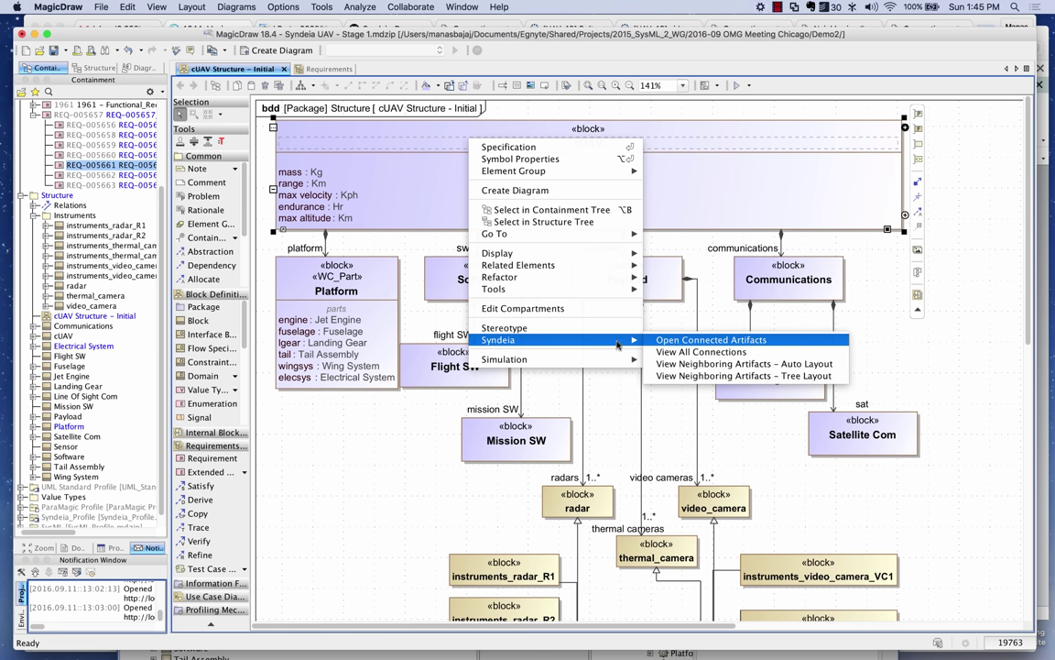
pyautogui.click(667, 340)
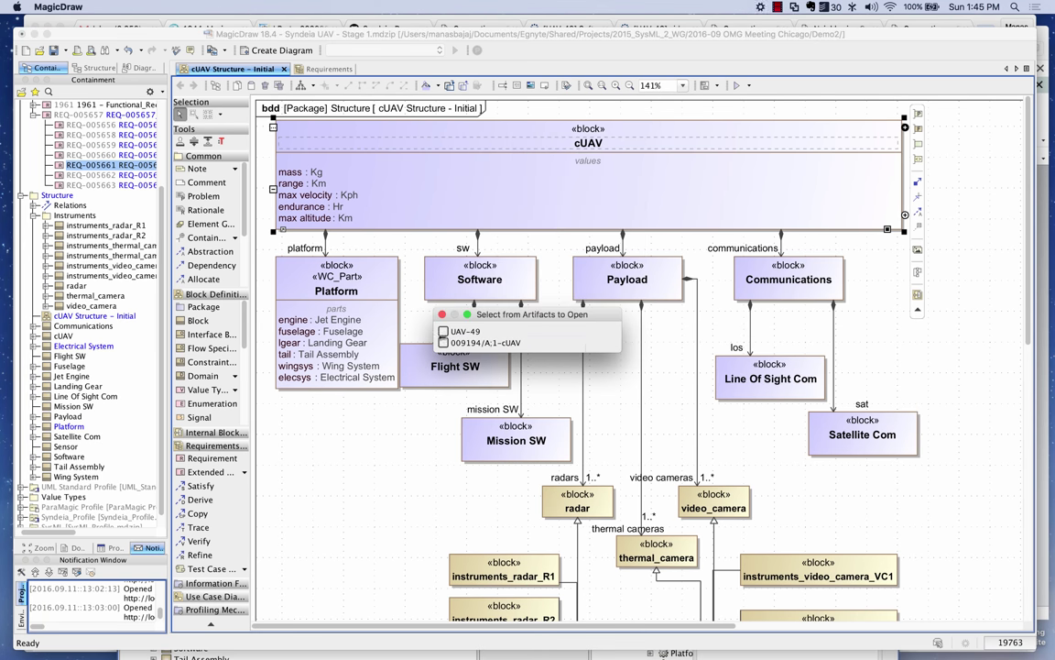
pyautogui.click(444, 330)
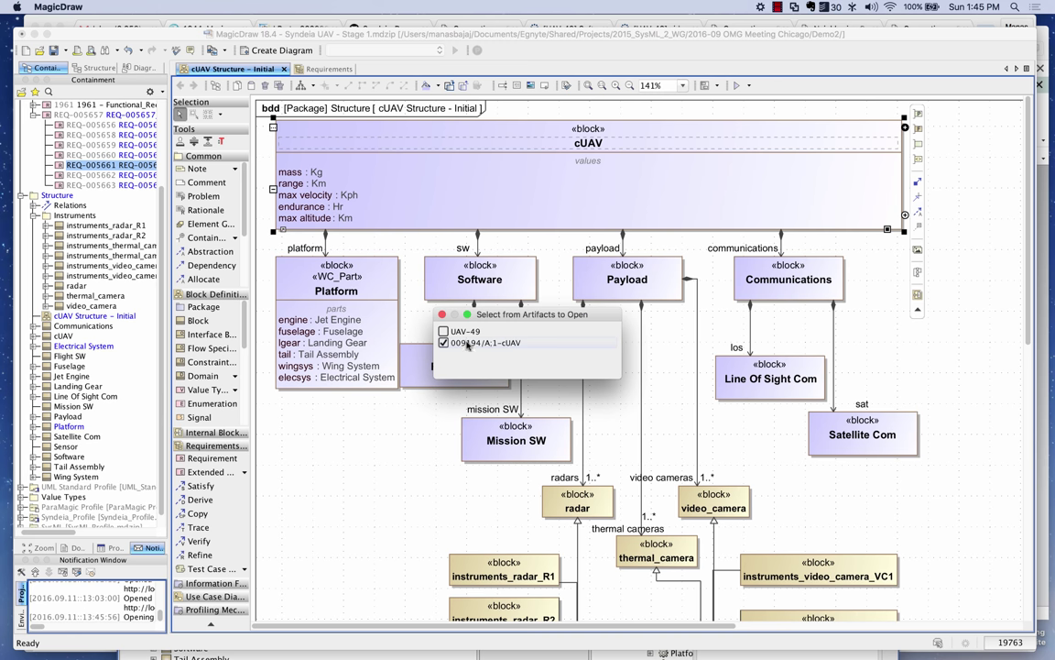
pyautogui.click(466, 344)
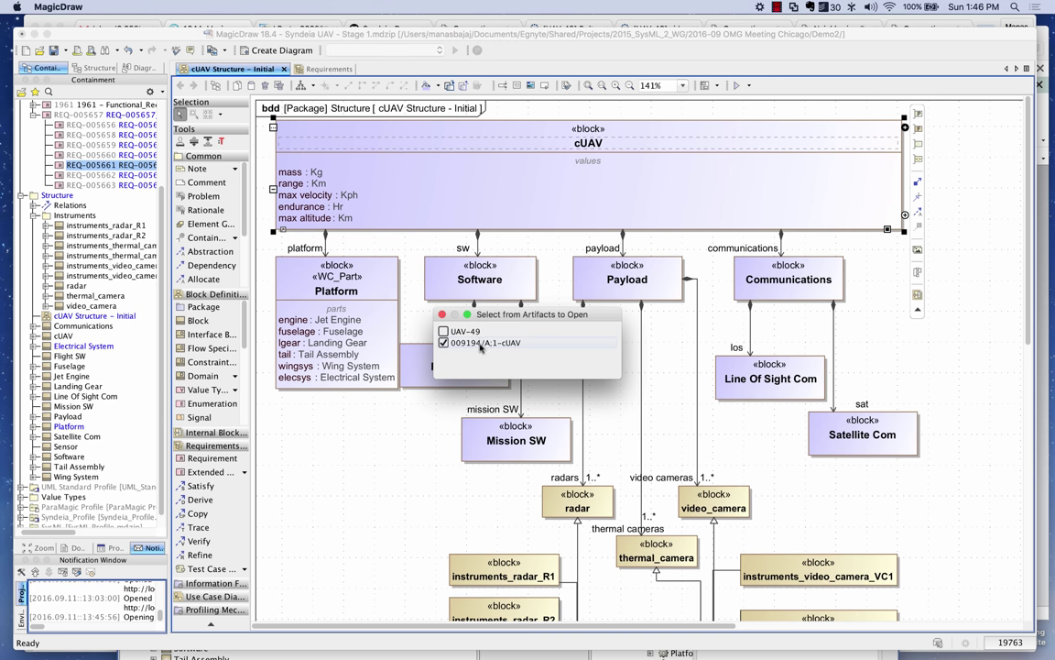
pyautogui.doubleClick(451, 332)
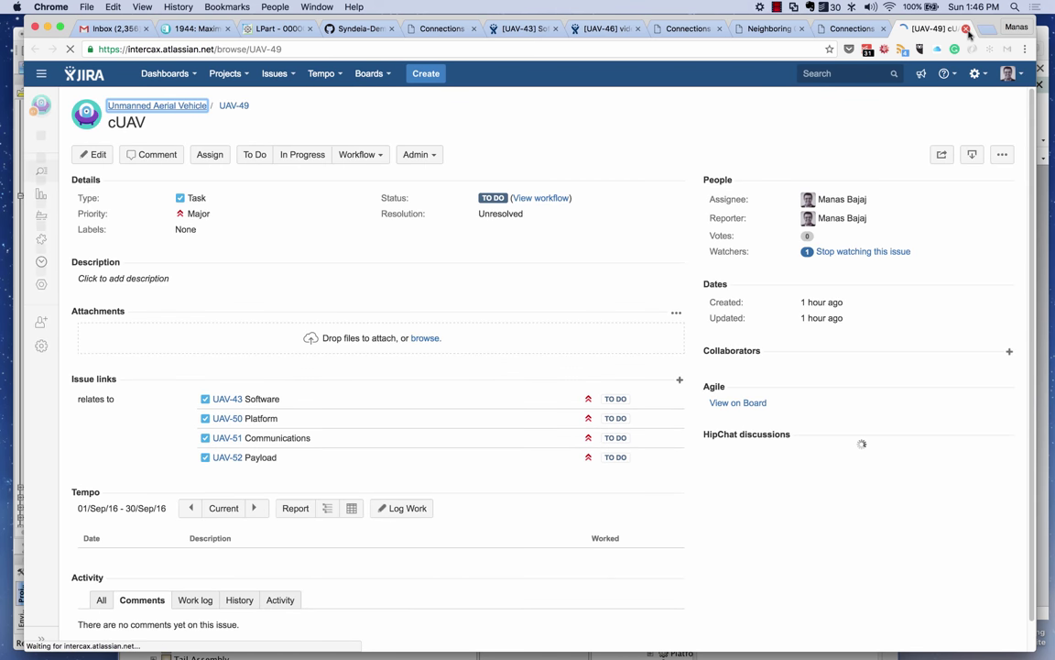
# Close the UAV-49 issue page and, in MagicDraw, use Syndeia to open the connected artifact of requirement REQ-005661 from the model tree.
pyautogui.press('super+w')
pyautogui.click(101, 149)
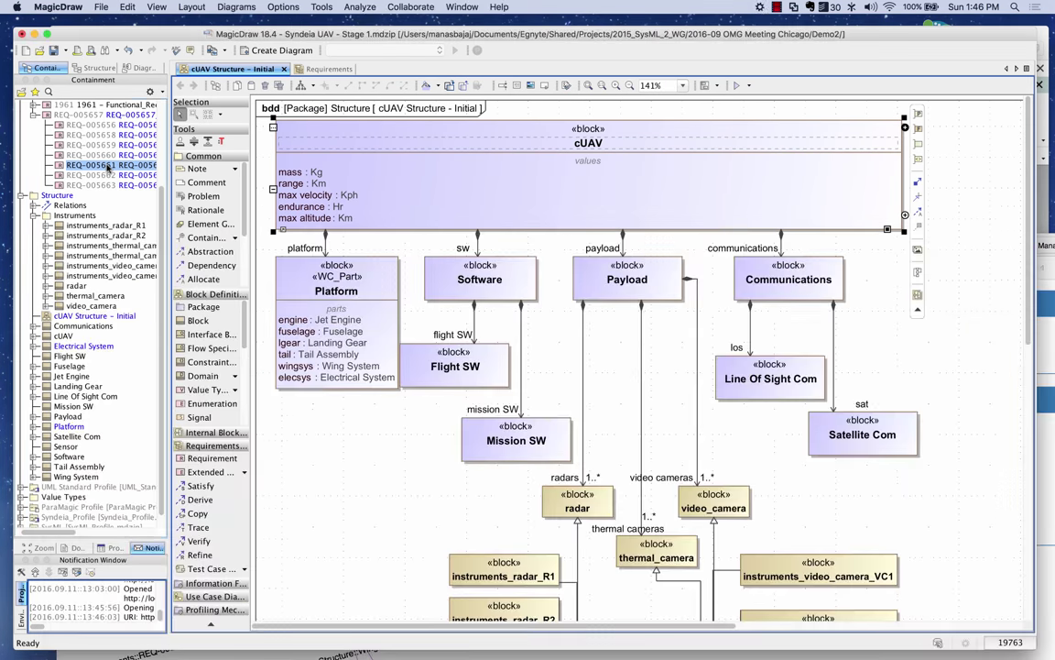
pyautogui.rightClick(117, 169)
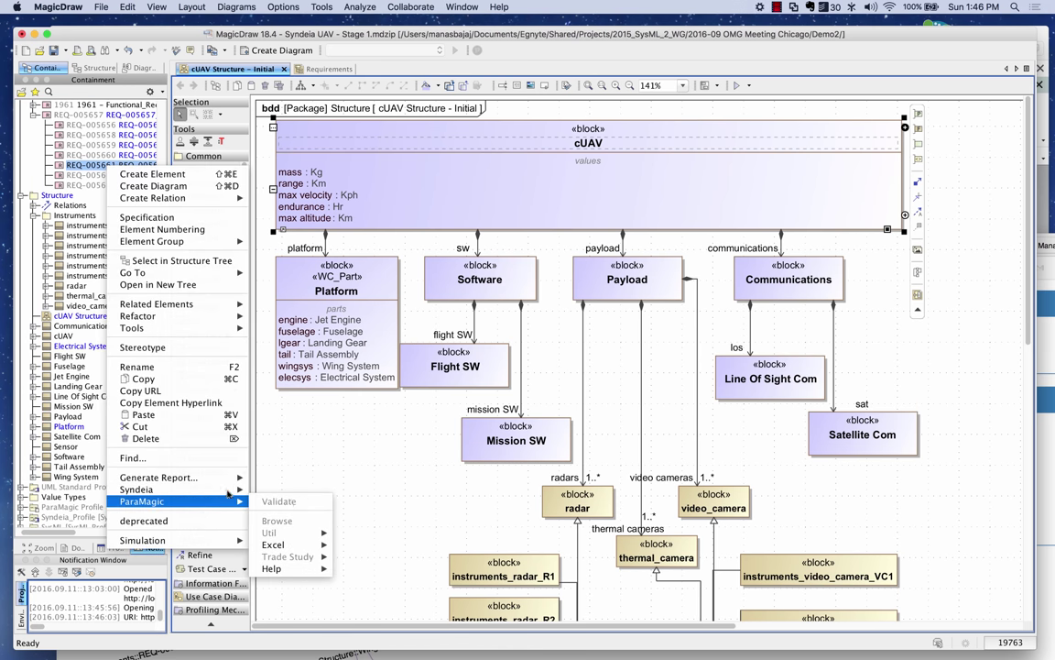
pyautogui.moveTo(137, 489)
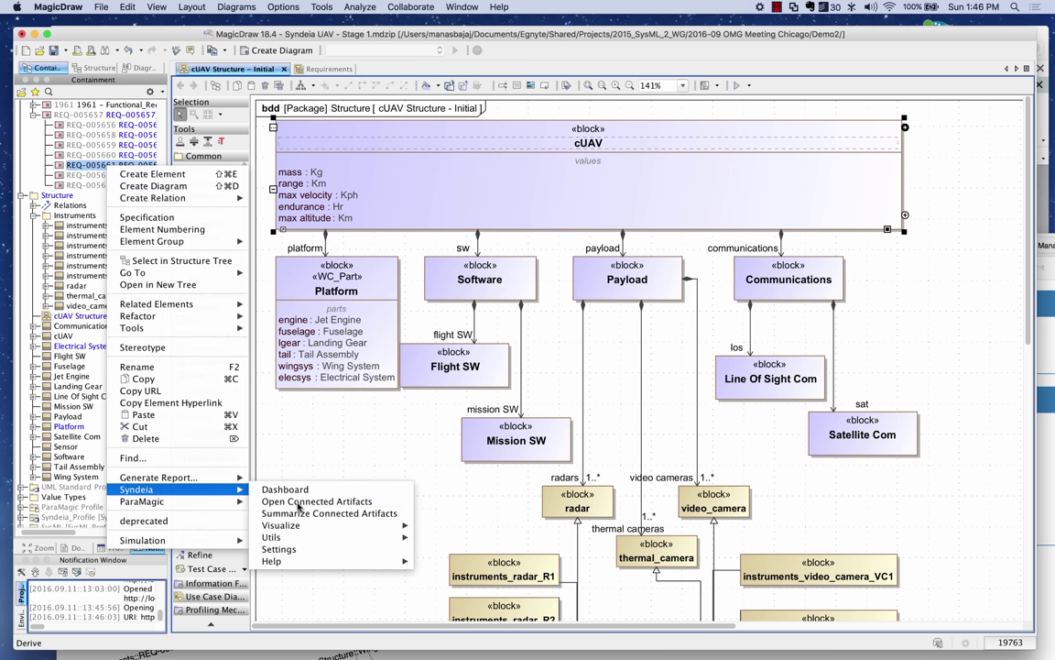
pyautogui.click(302, 501)
pyautogui.click(445, 343)
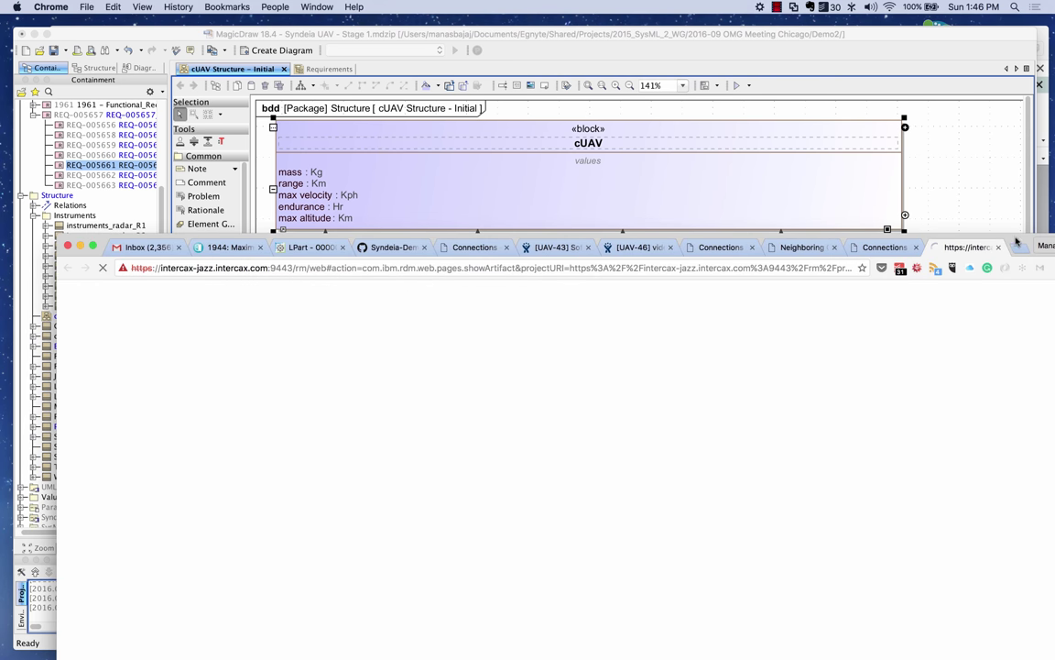
pyautogui.doubleClick(997, 243)
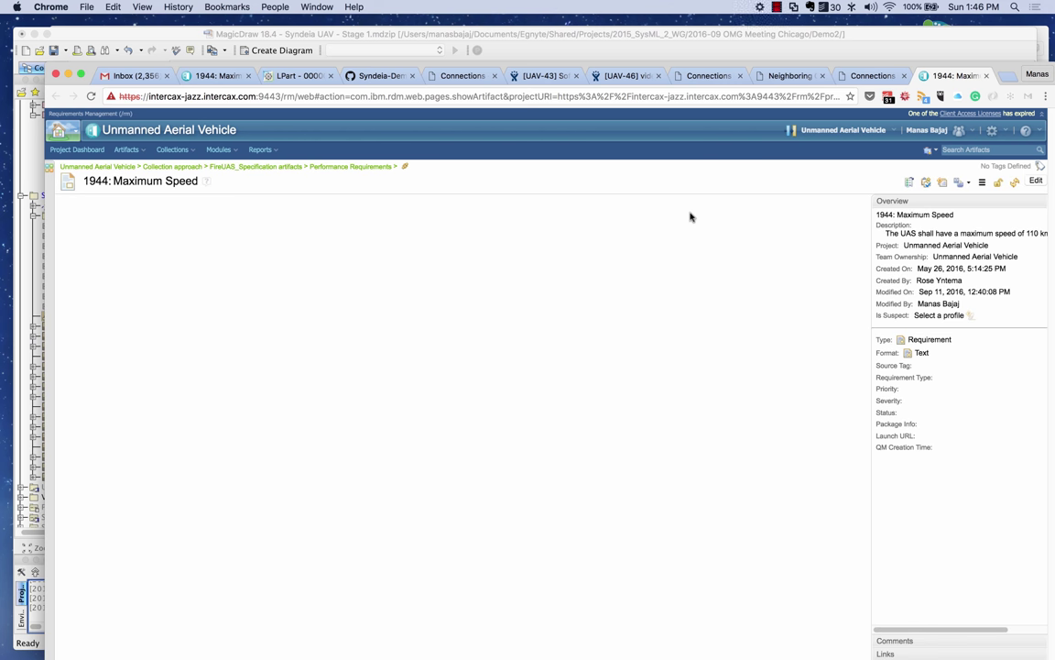
pyautogui.click(777, 7)
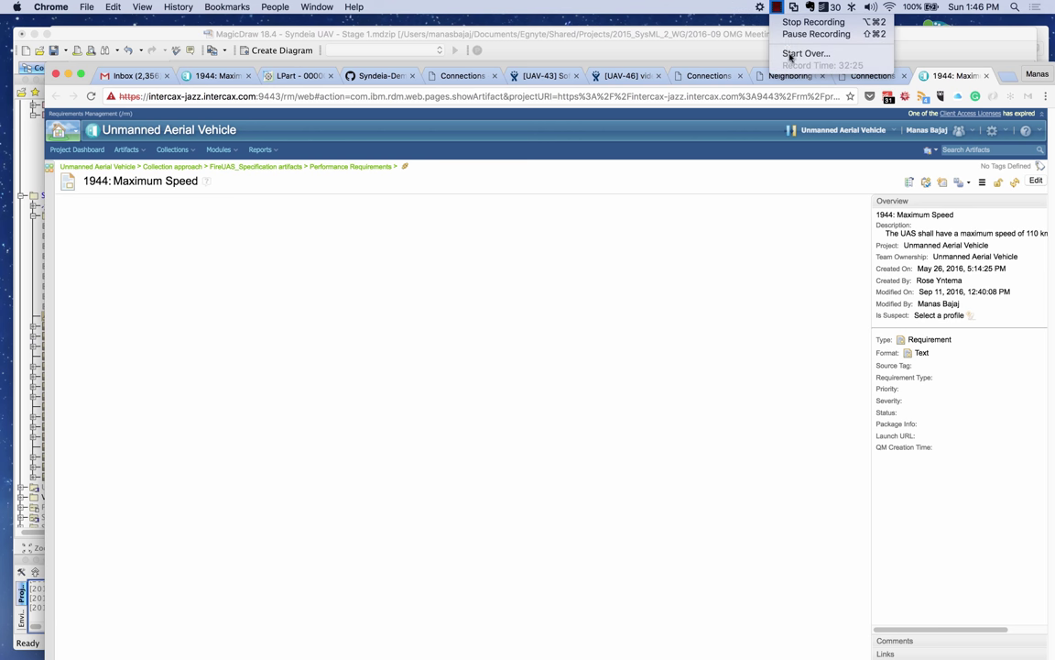